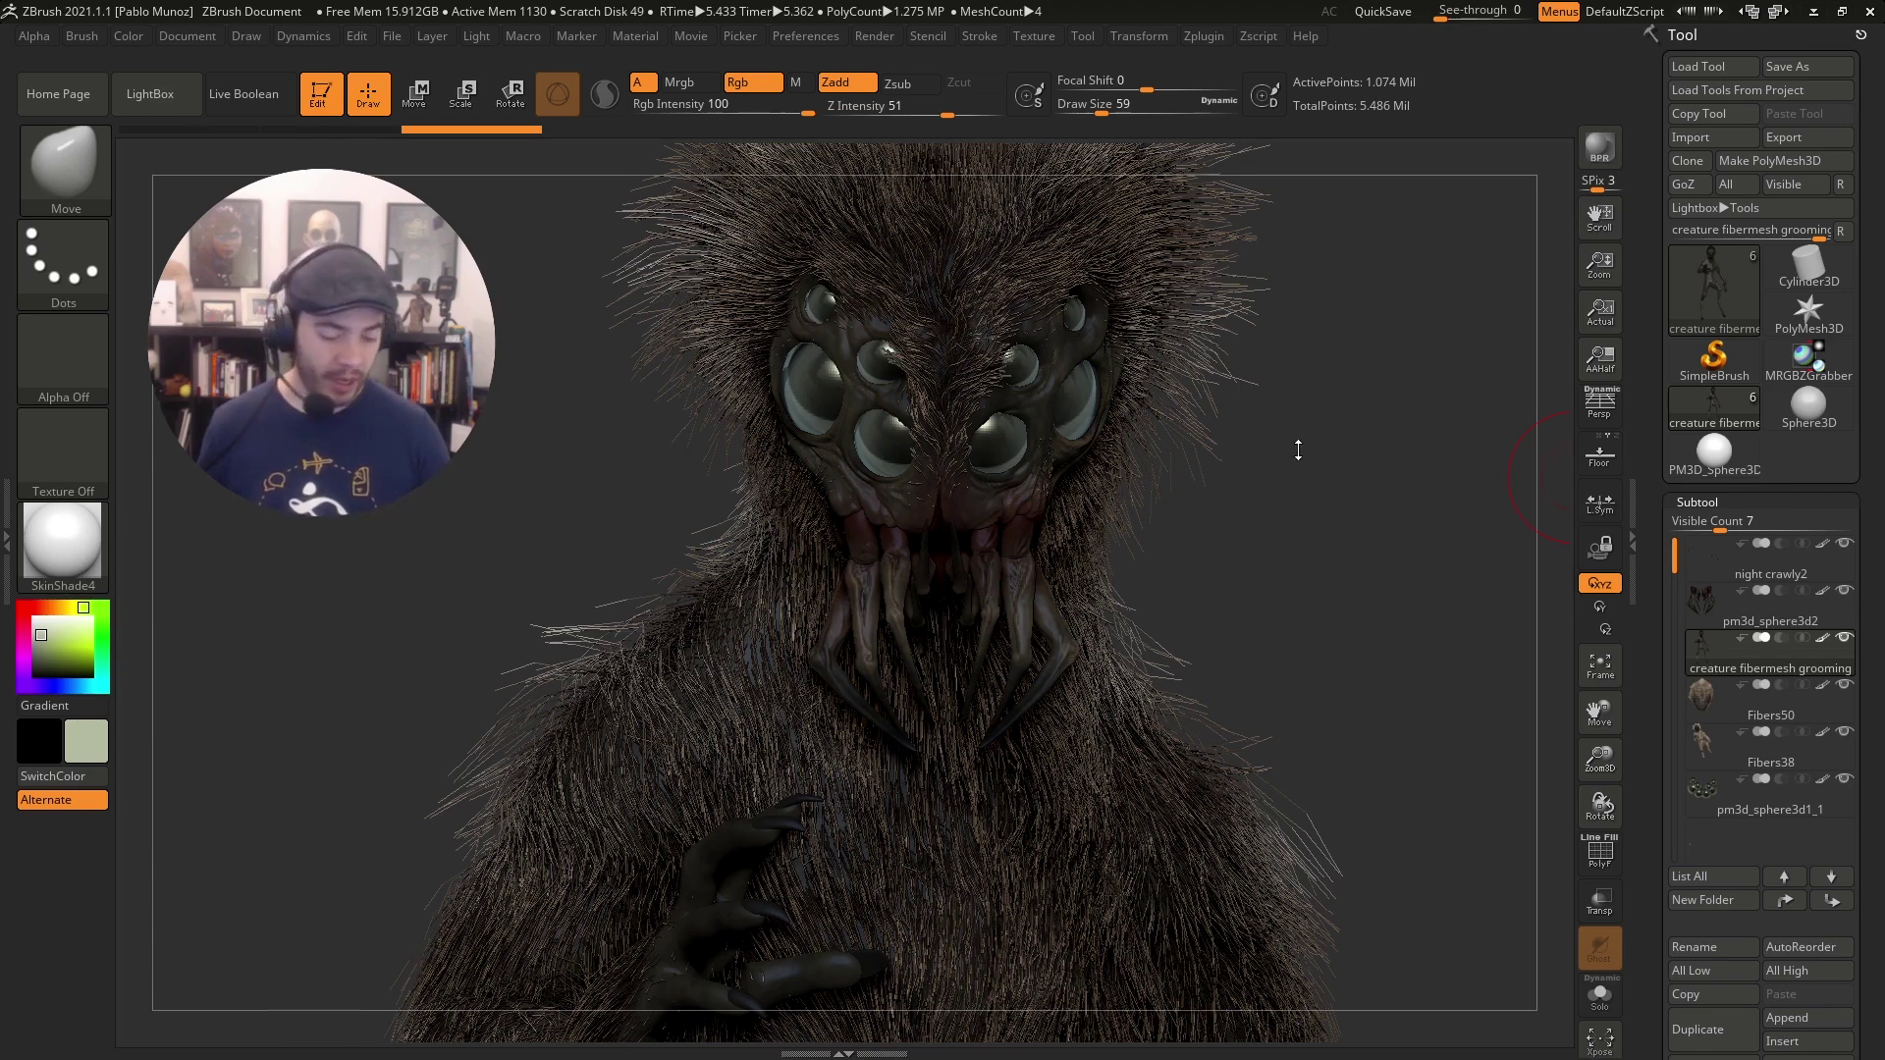
drag(1298, 449, 1308, 686)
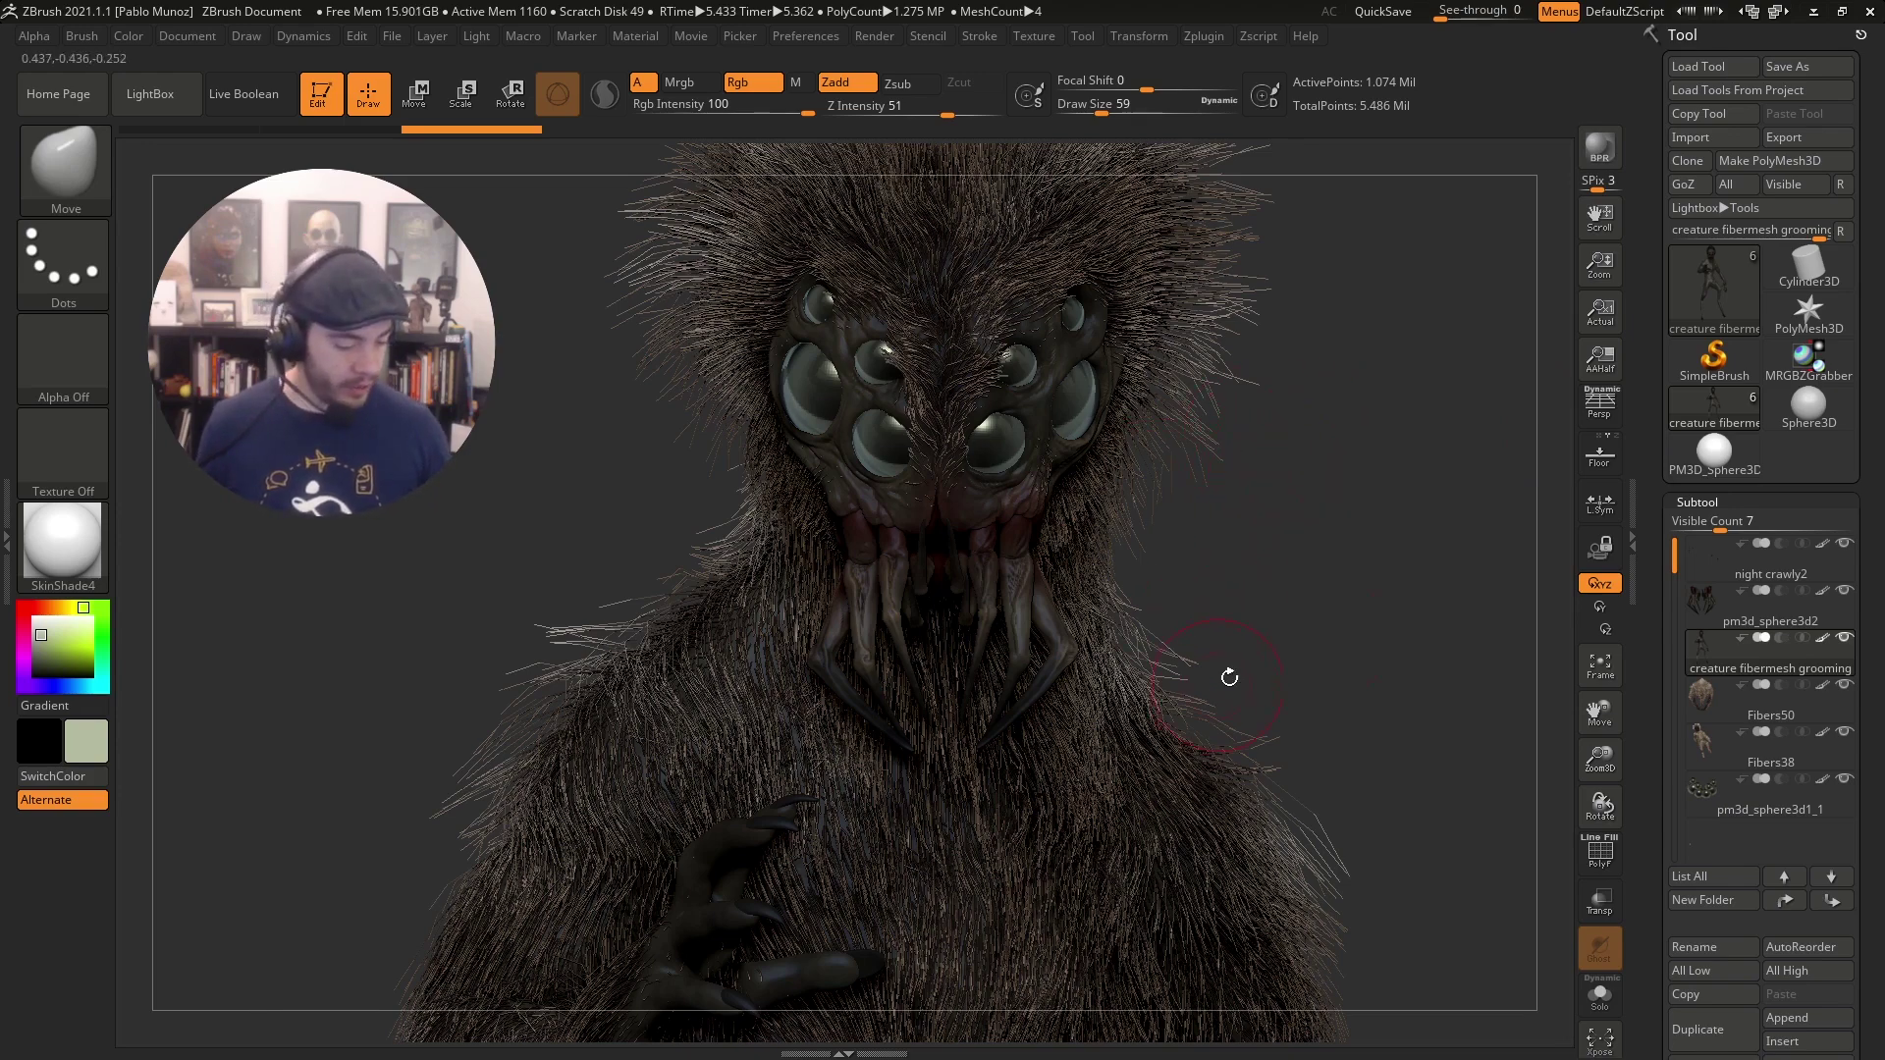
alt+drag(1397, 530, 1233, 433)
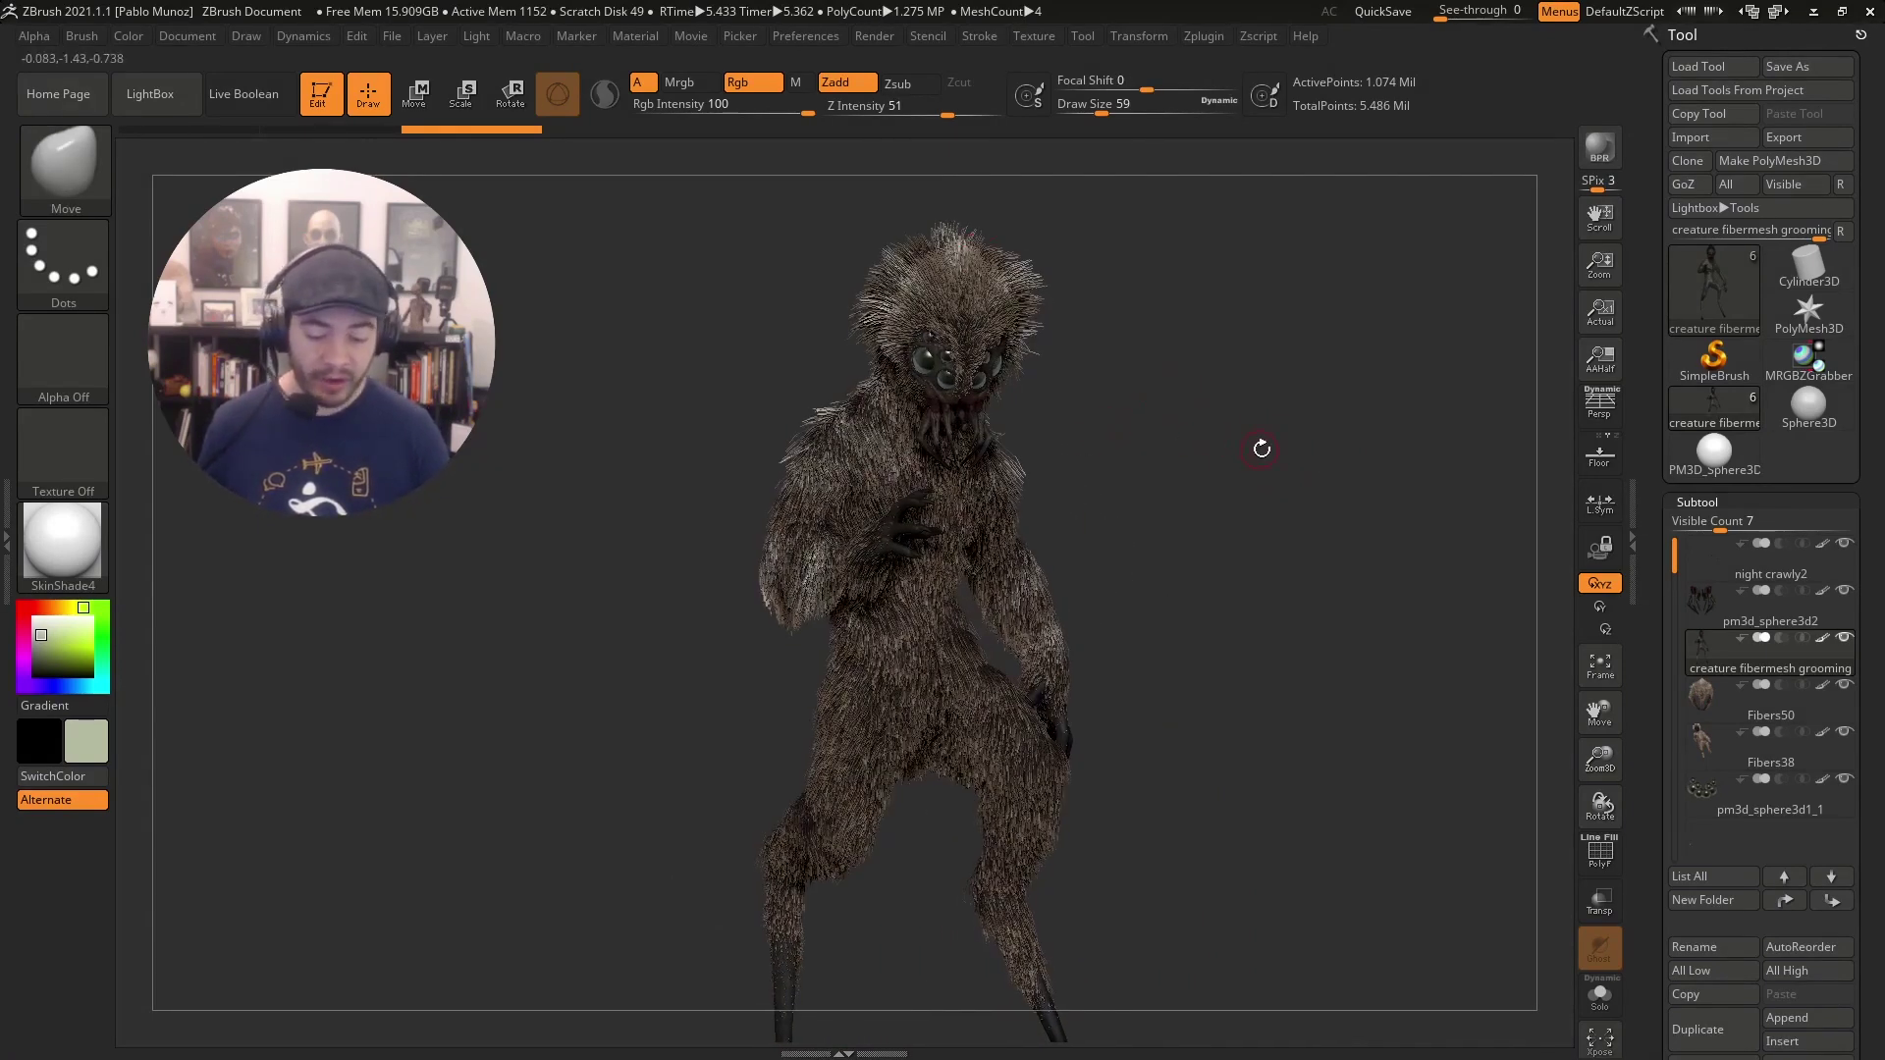
drag(1228, 433, 1254, 399)
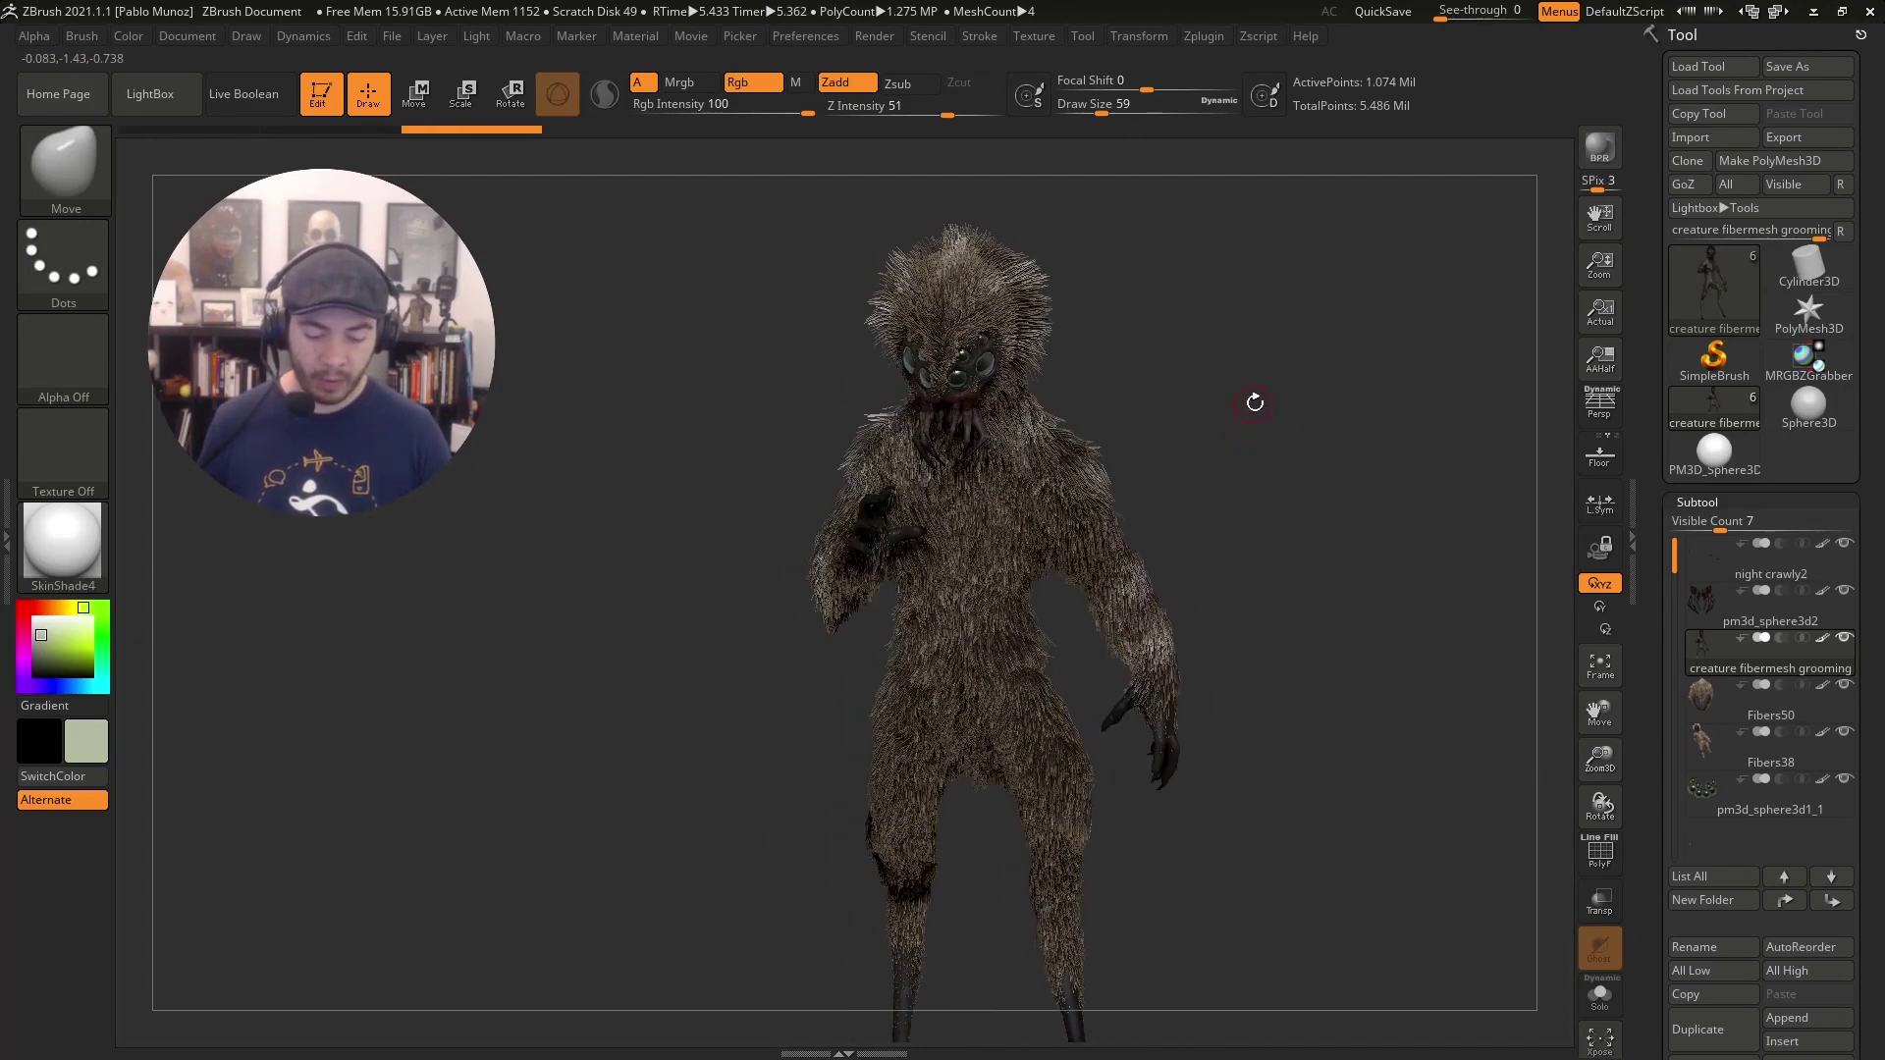
Switch to the PM3D_Sphere3D tool and set the active color to white.
click(1722, 456)
alt+drag(1273, 580, 1243, 573)
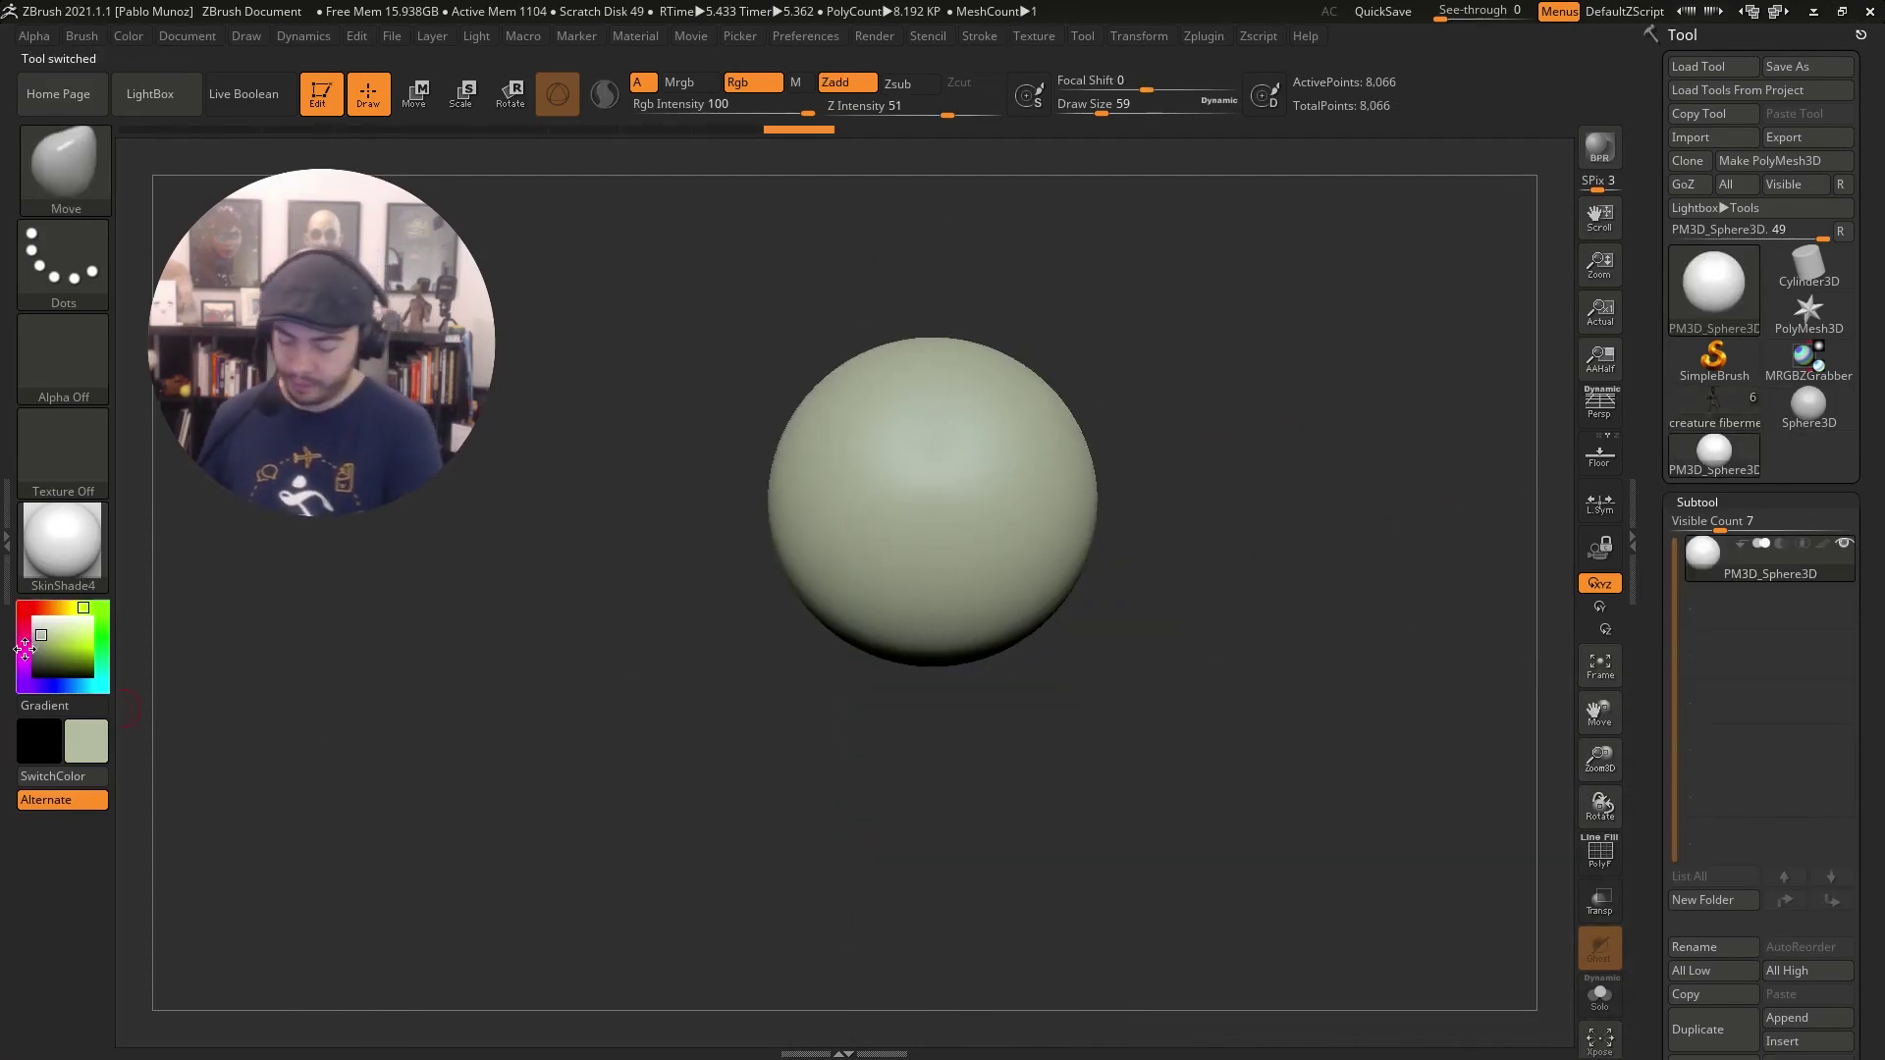
drag(39, 644, 22, 611)
ctrl+right_drag(1270, 361, 1277, 389)
alt+right_drag(1200, 252, 1206, 401)
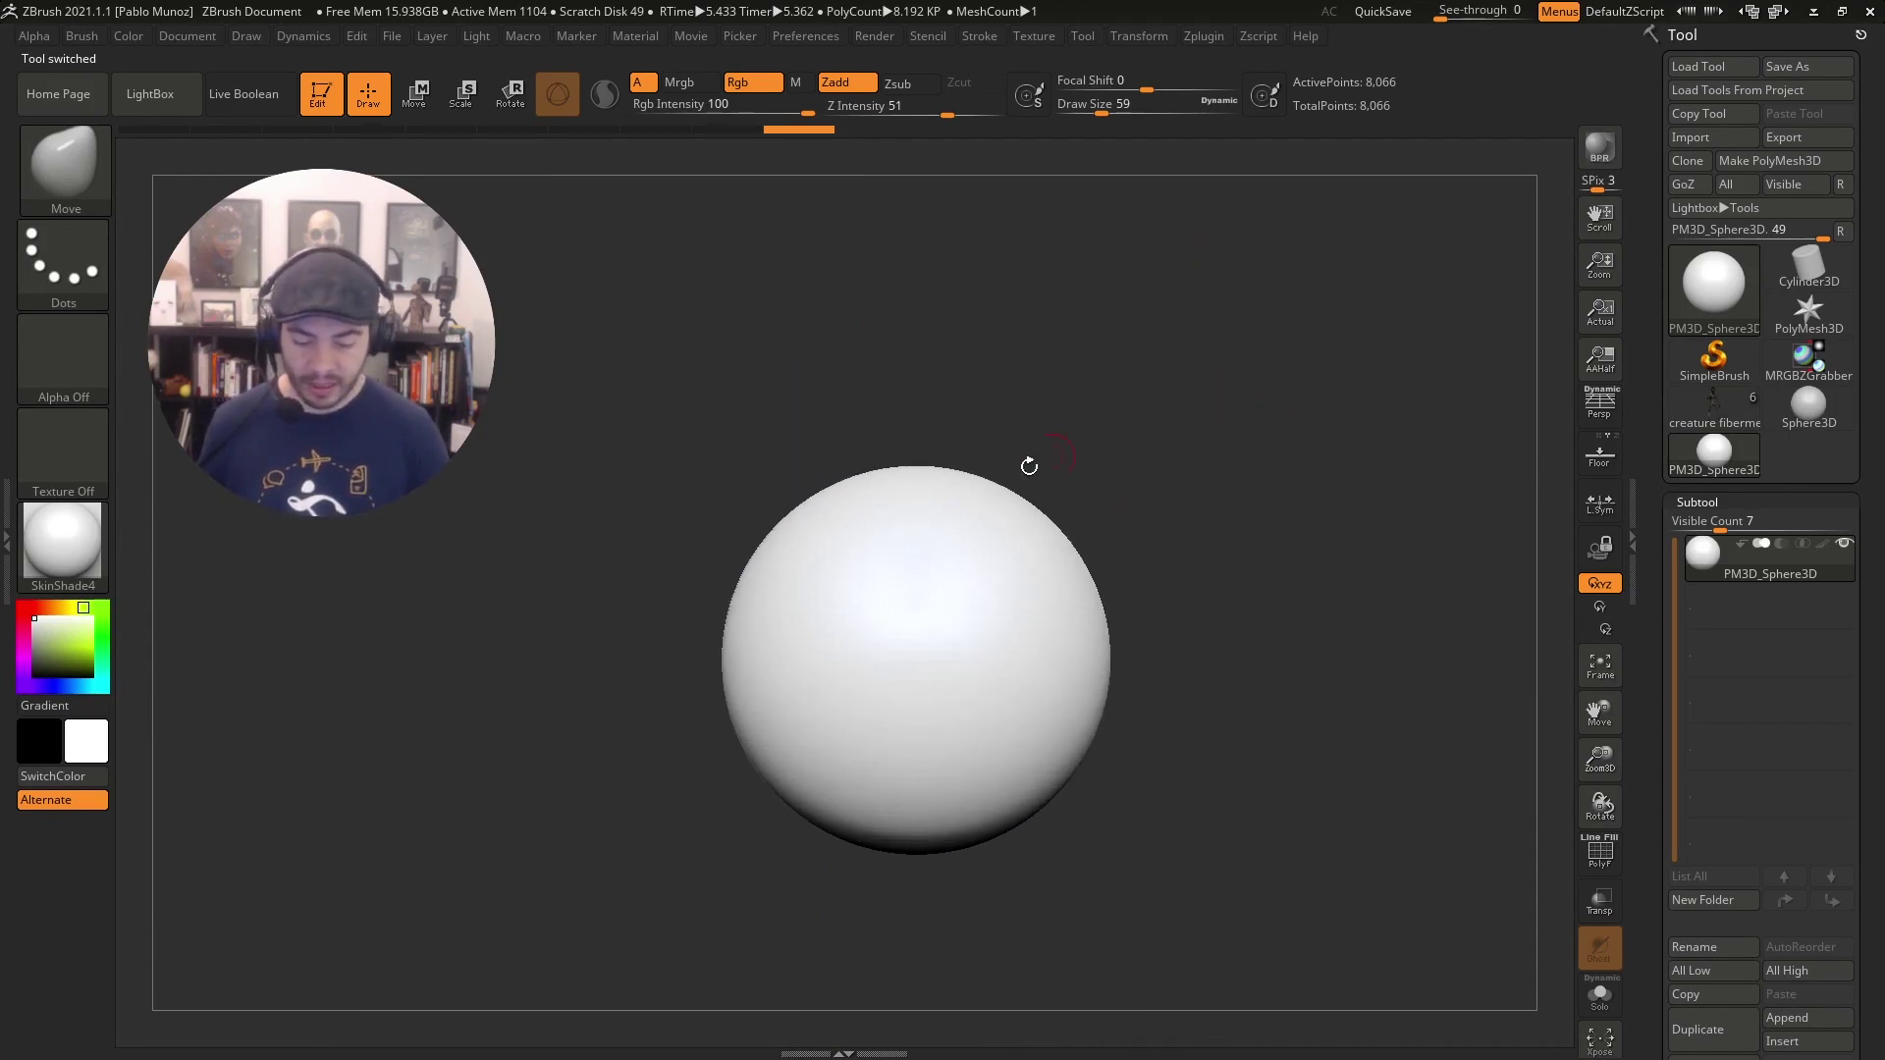
ctrl+right_drag(1029, 467, 985, 466)
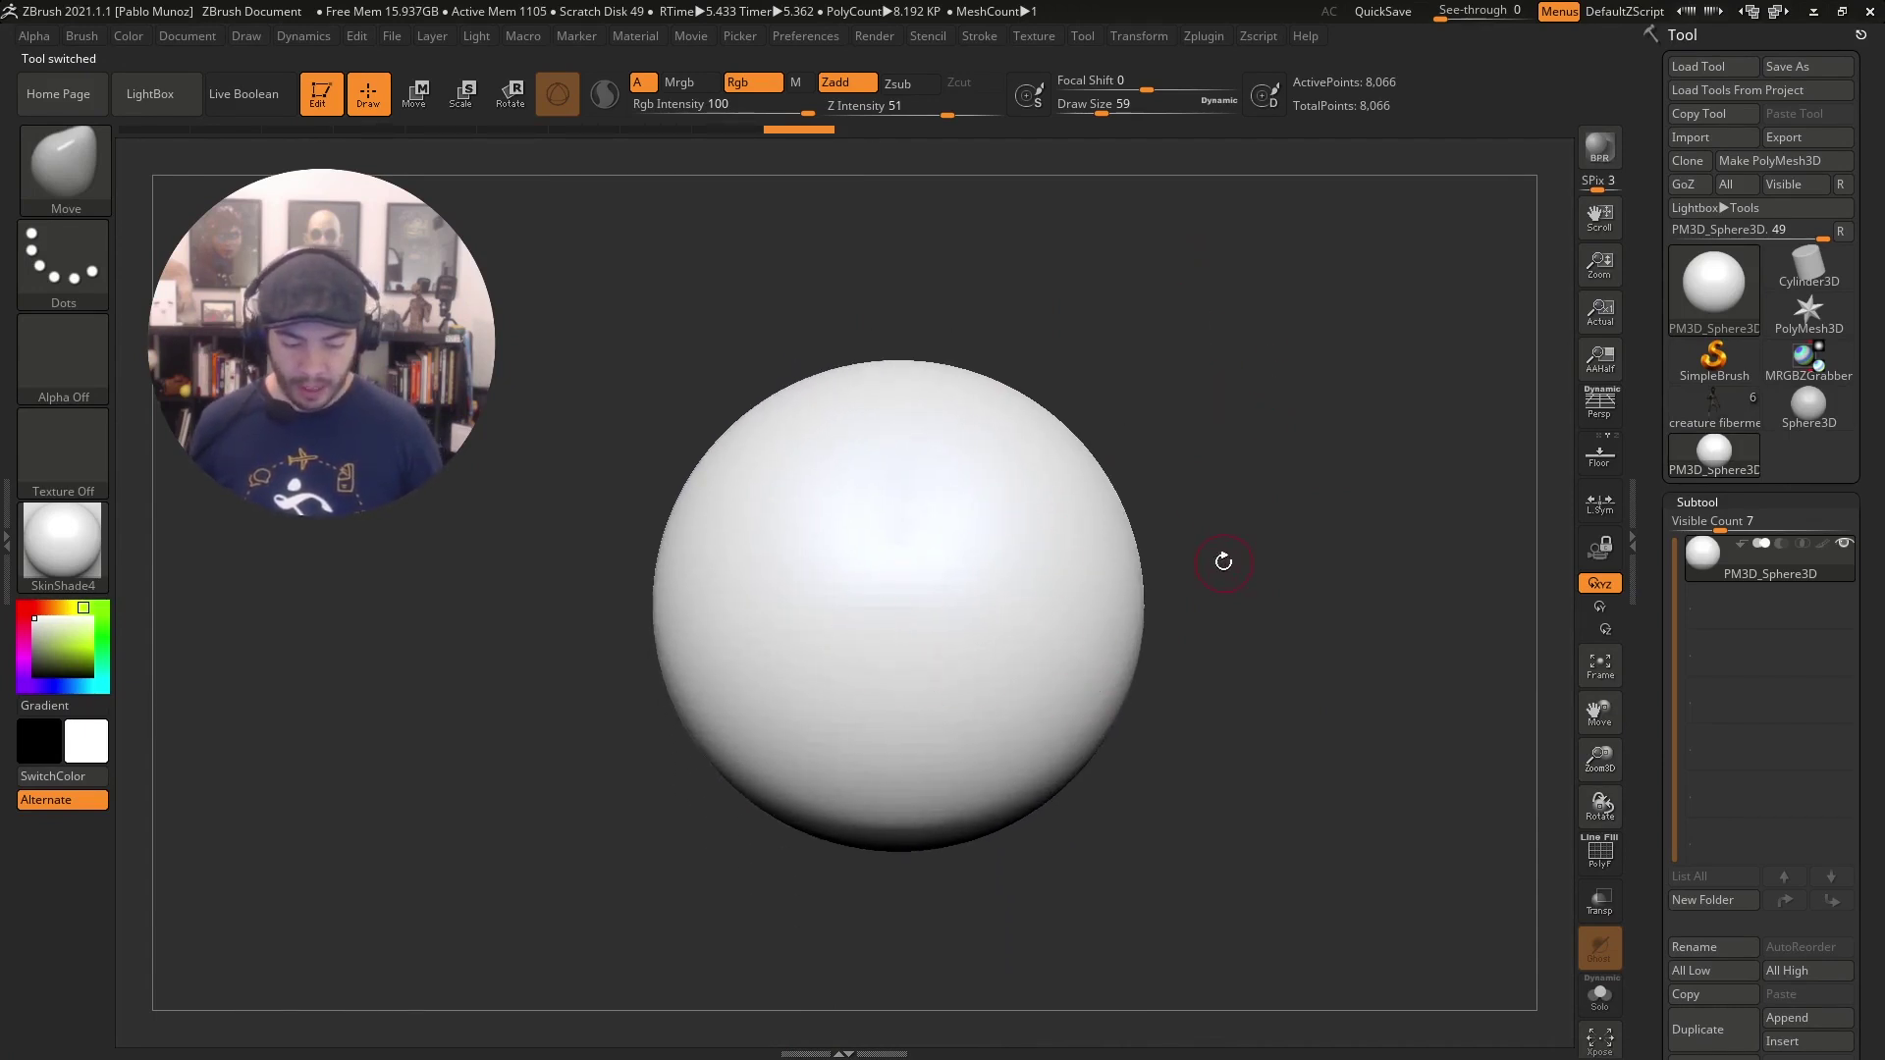
alt+drag(1222, 556, 1207, 471)
alt+drag(1223, 562, 1107, 560)
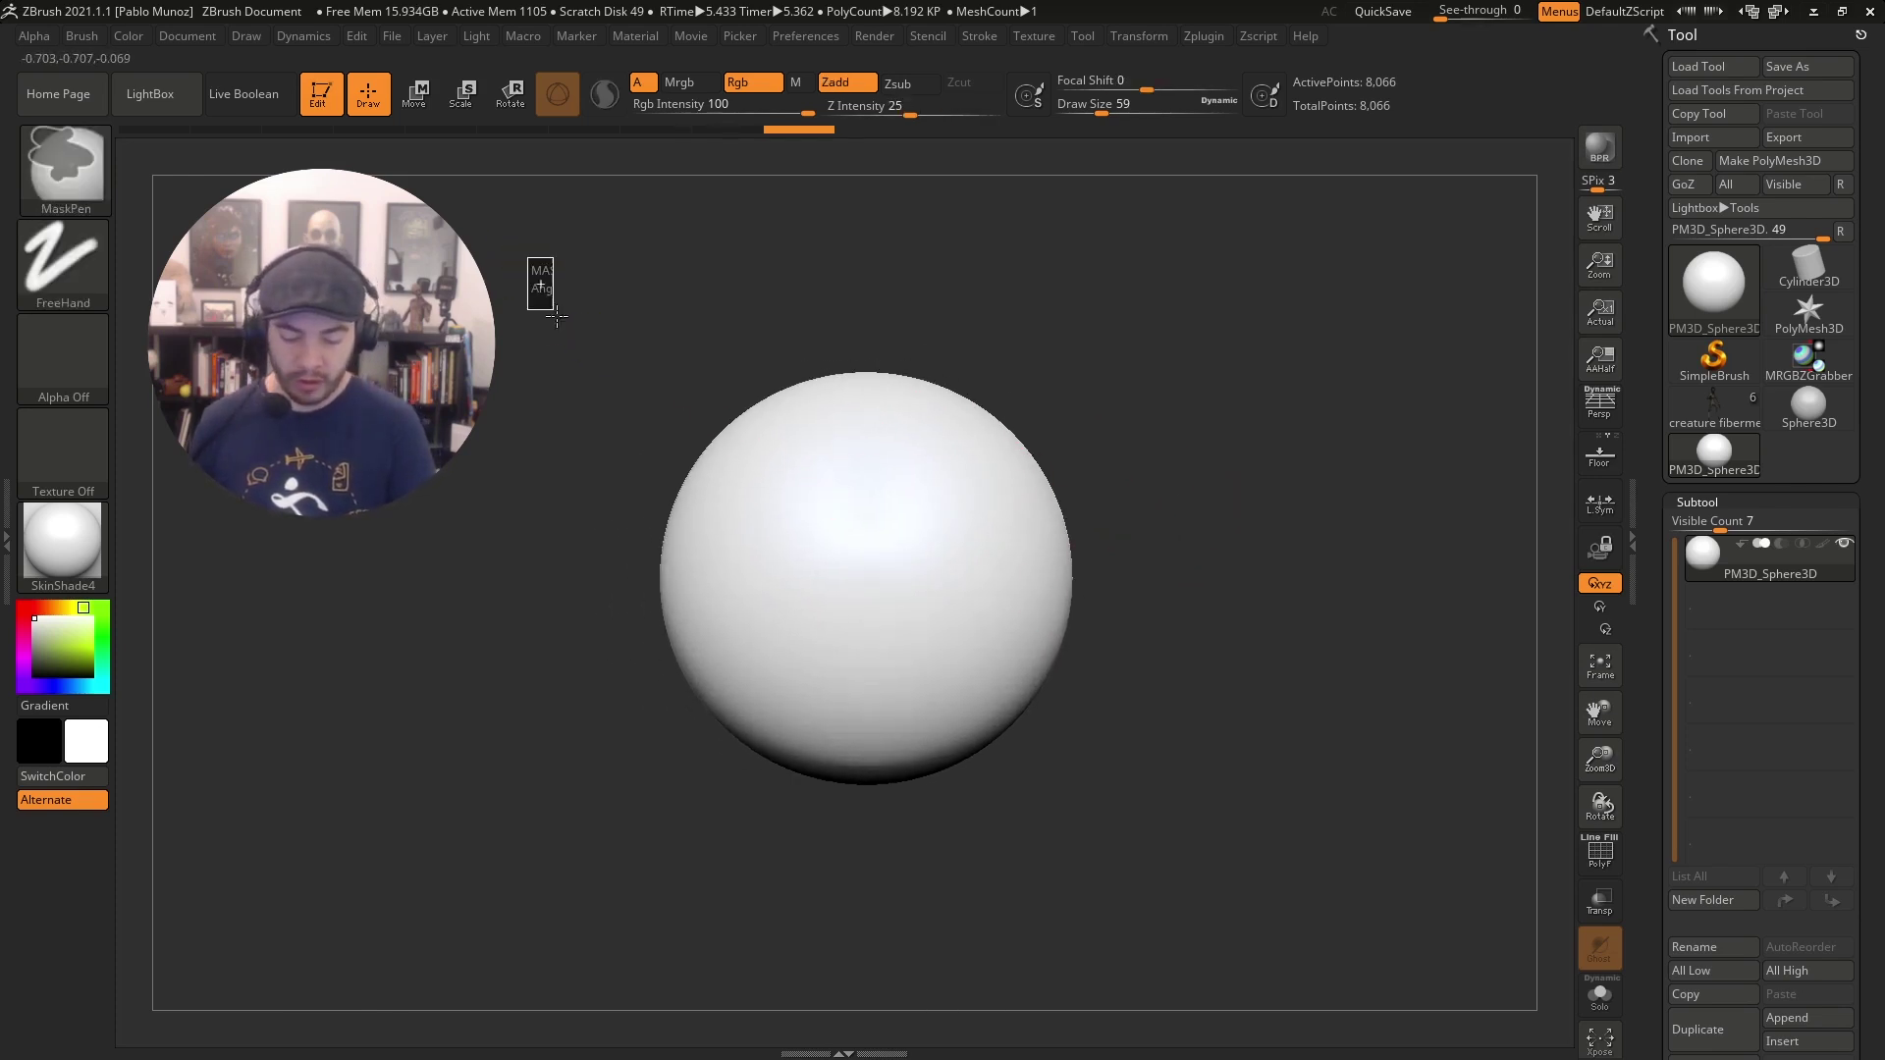
Mask the upper half of the sphere and blur the mask's edge.
mouse_move(527, 257)
ctrl+mouse_down()
mouse_move(1084, 540)
mouse_move(1199, 575)
mouse_move(1181, 574)
mouse_move(1180, 485)
mouse_move(1136, 429)
ctrl+mouse_up()
key(ctrl)
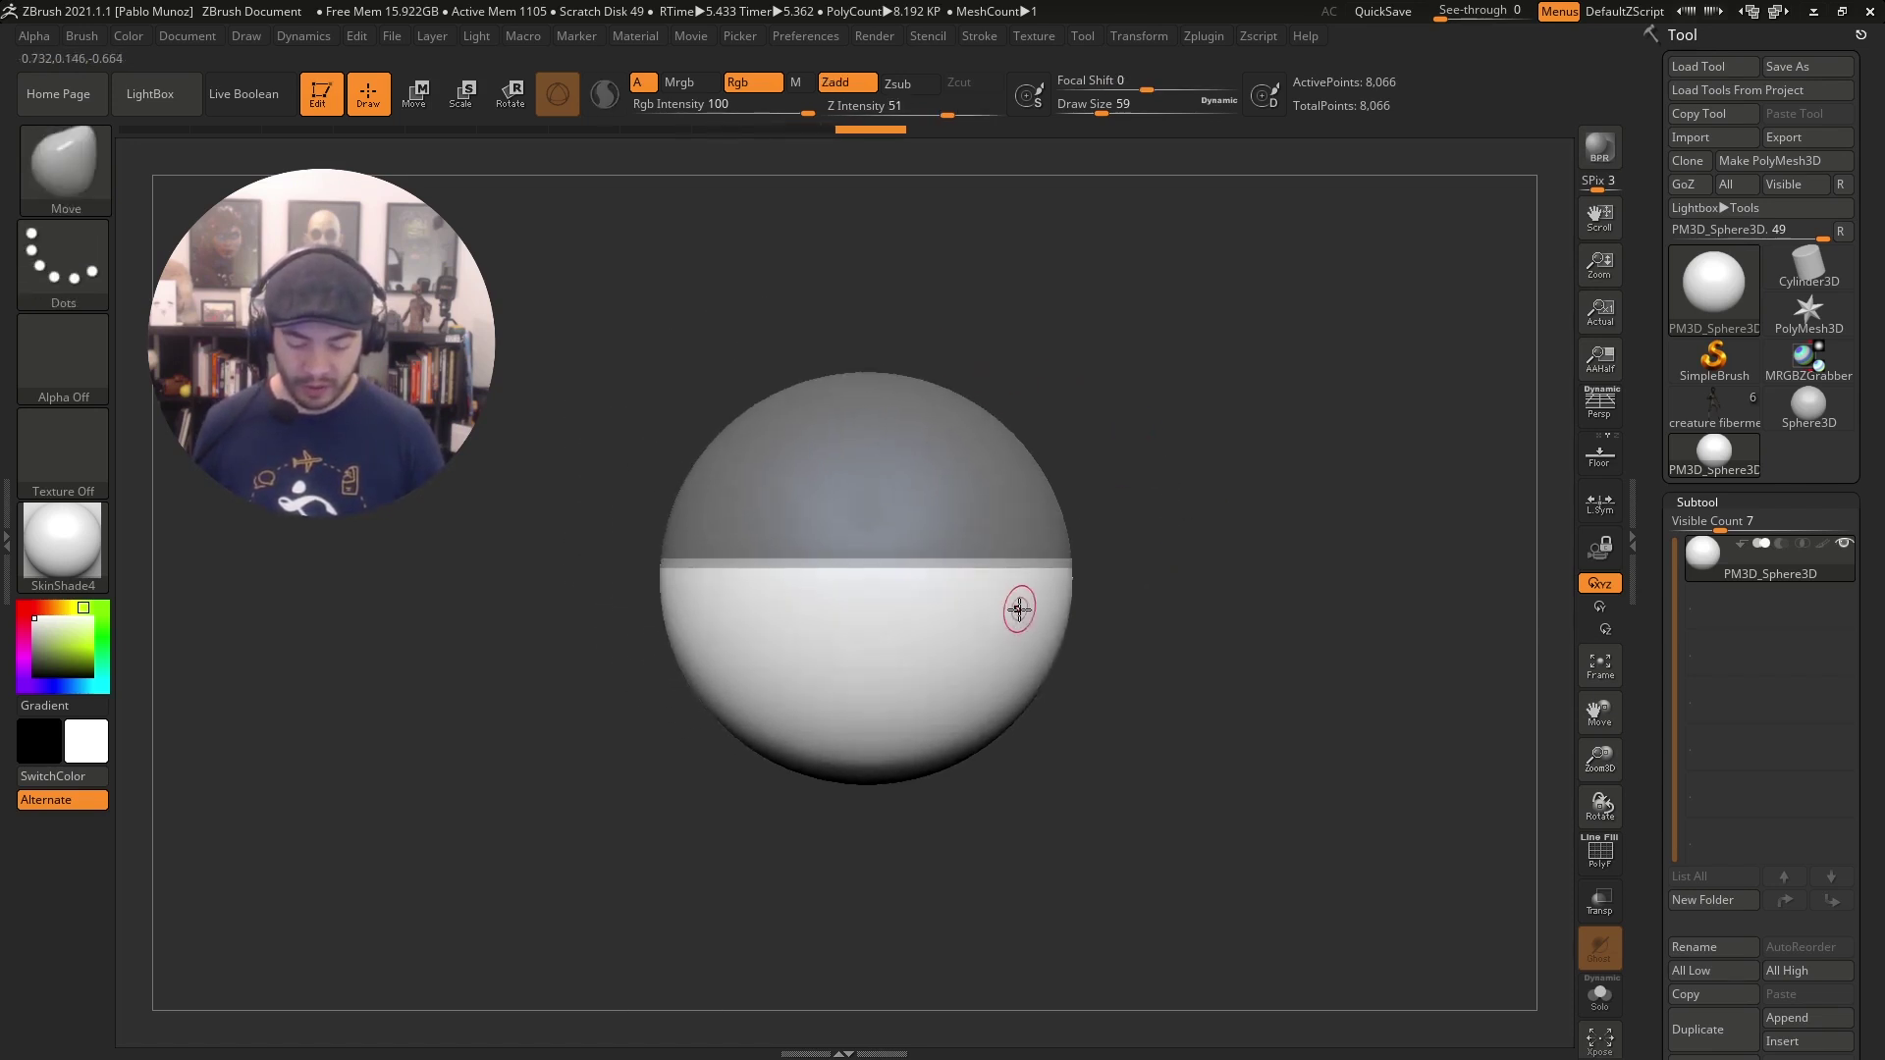
ctrl+click(899, 435)
ctrl+click(901, 437)
Turn on the FiberMesh preview so fibers grow from the masked half of the sphere.
drag(1164, 410, 1175, 486)
drag(1651, 678, 1651, 484)
scroll(1651, 484, down, 8)
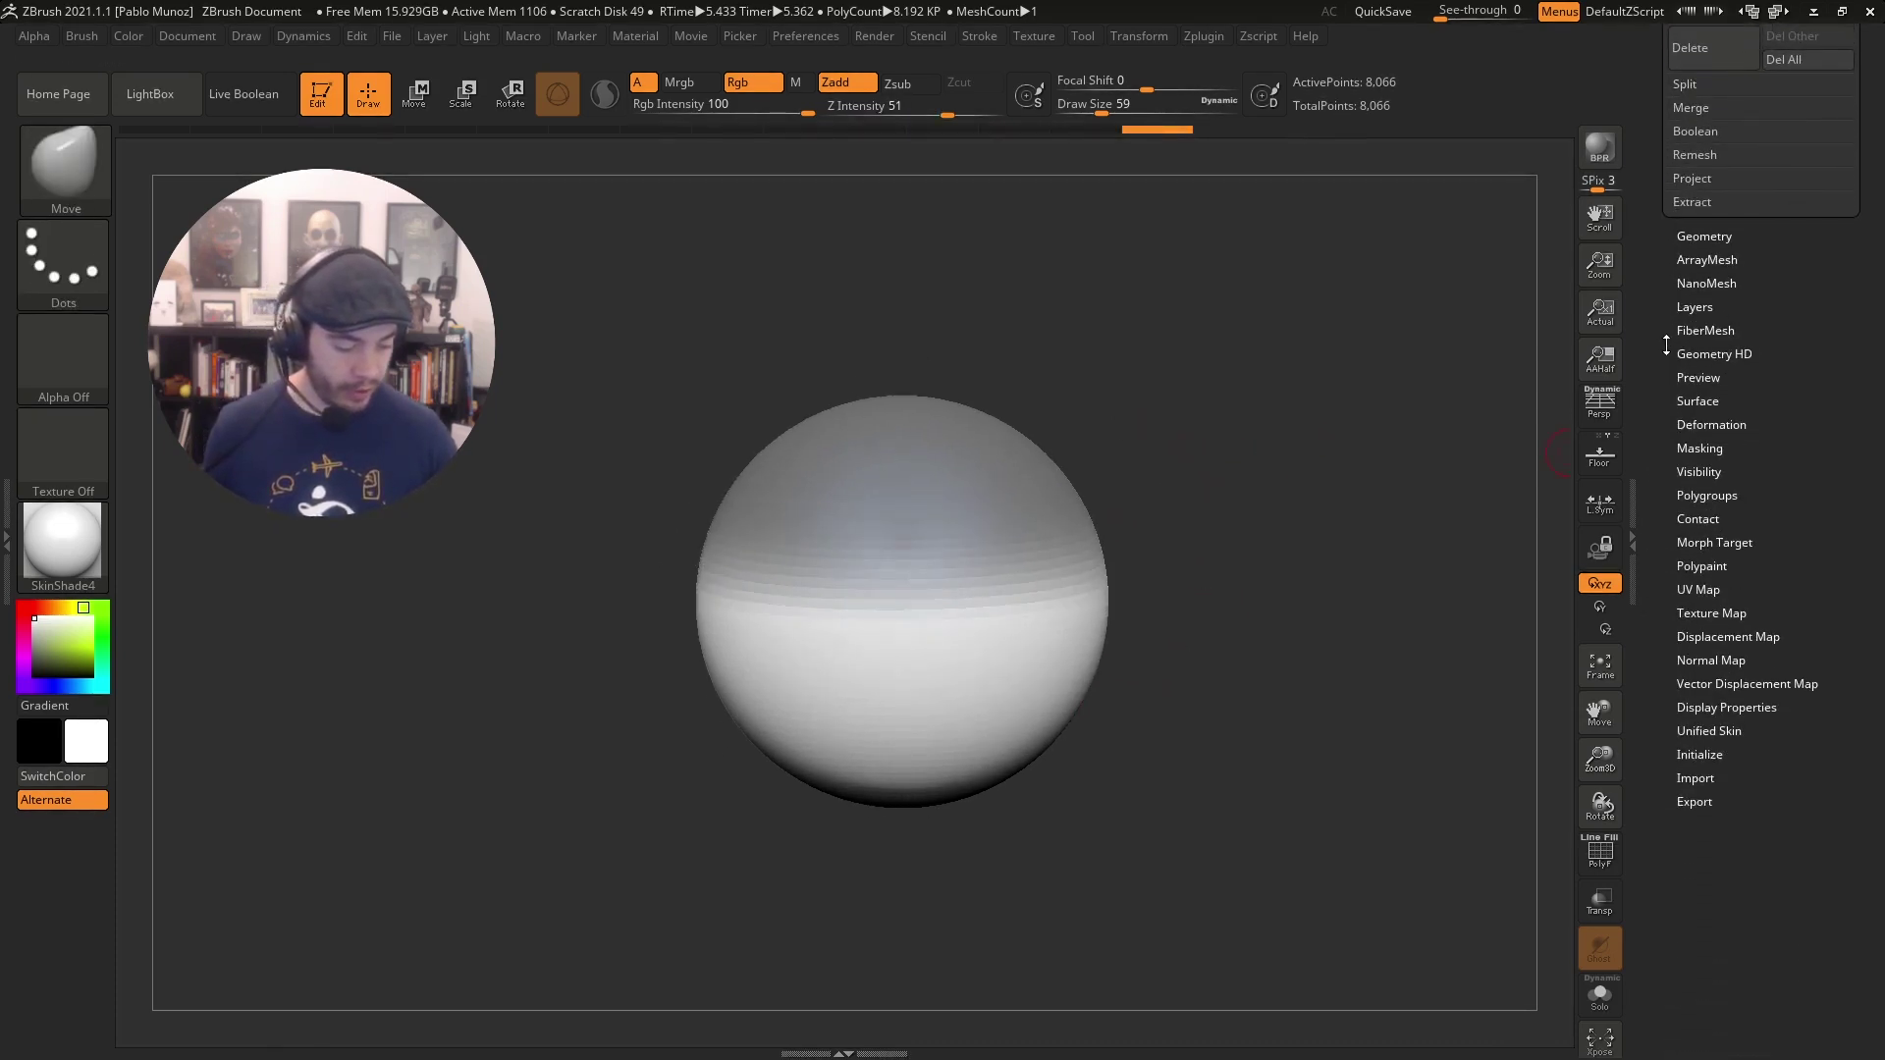
key(shift)
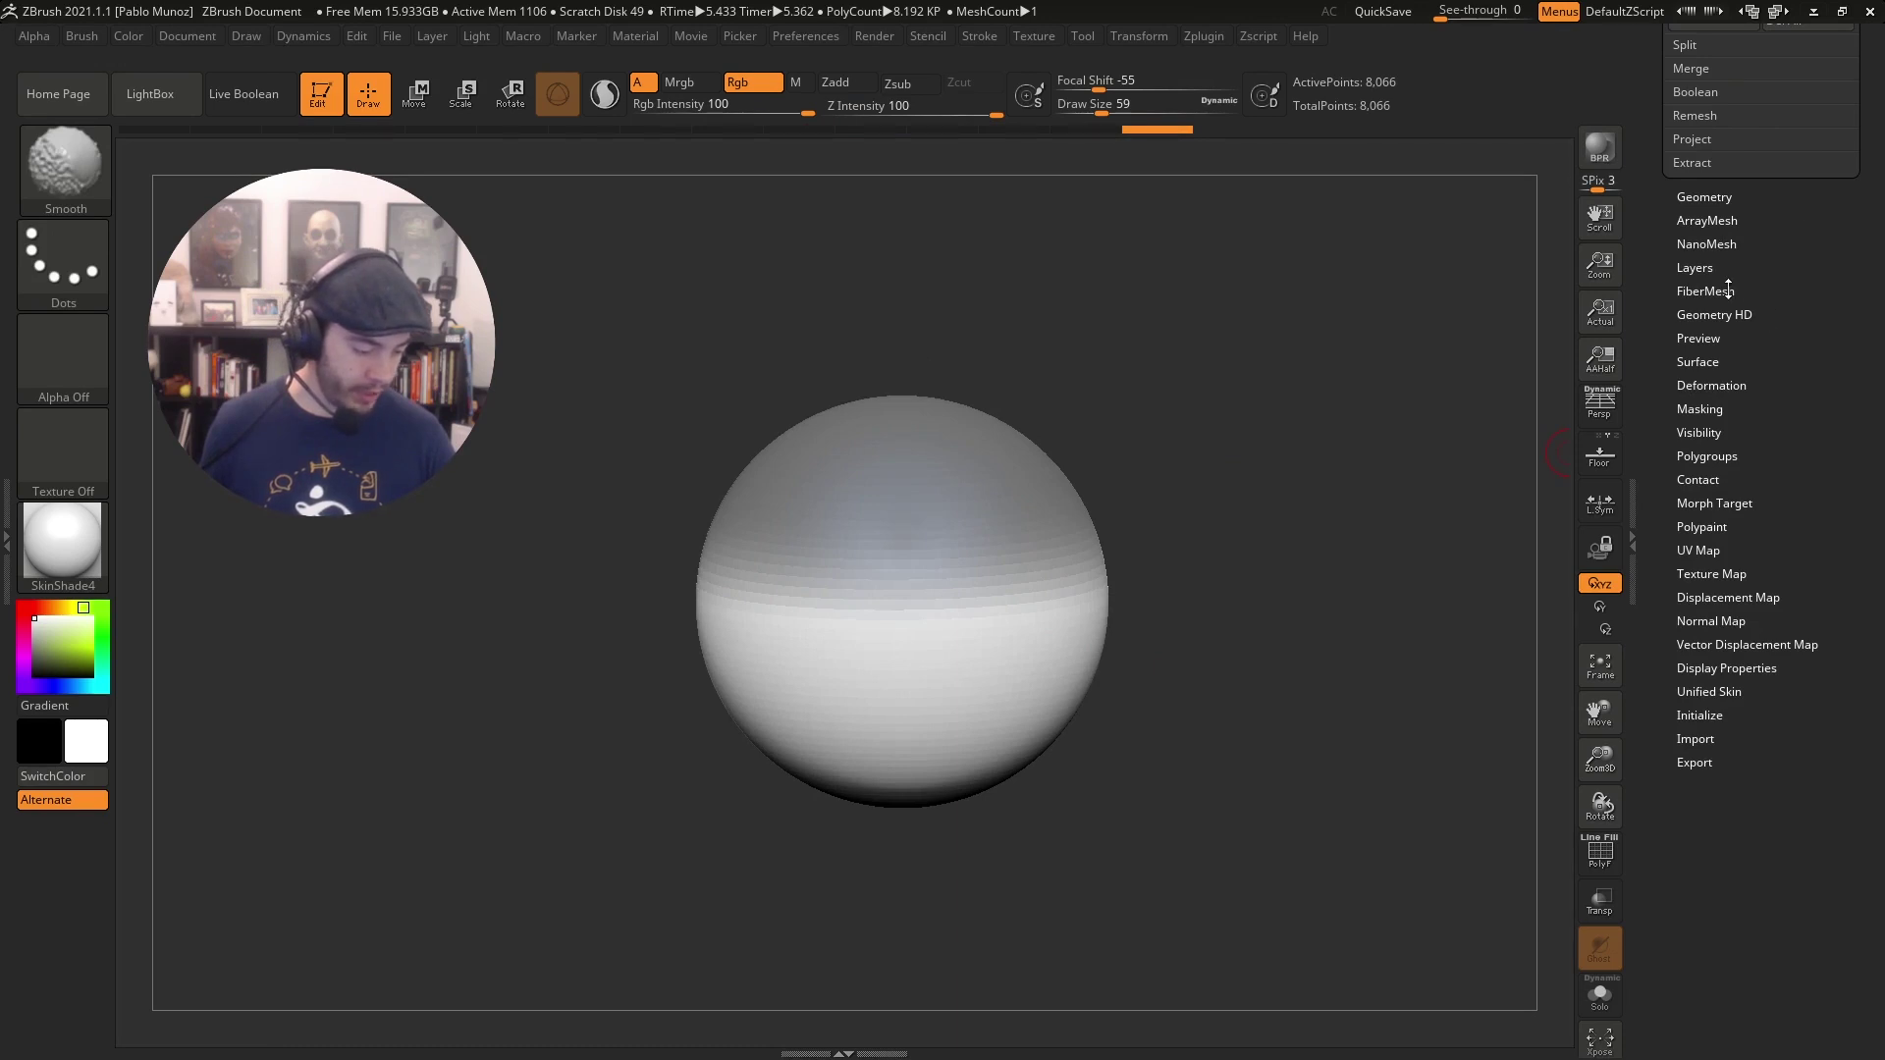
click(1709, 291)
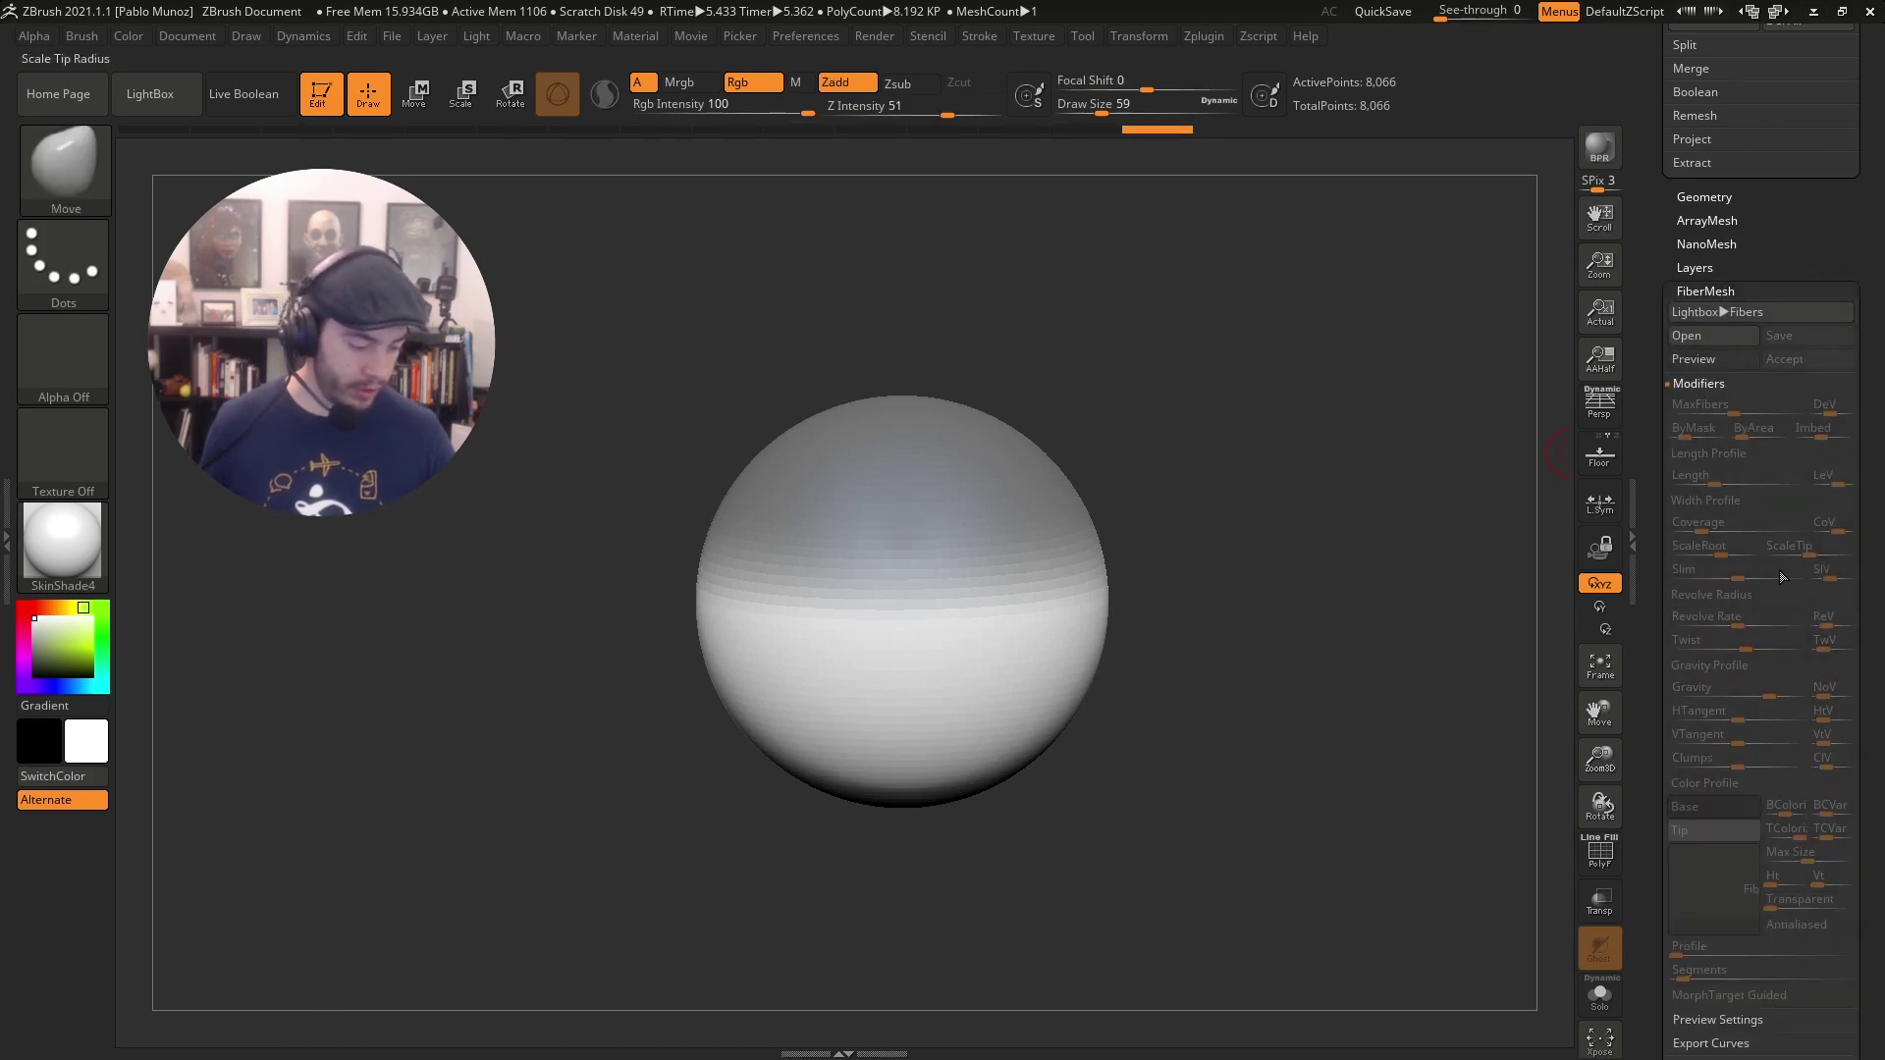
click(1724, 358)
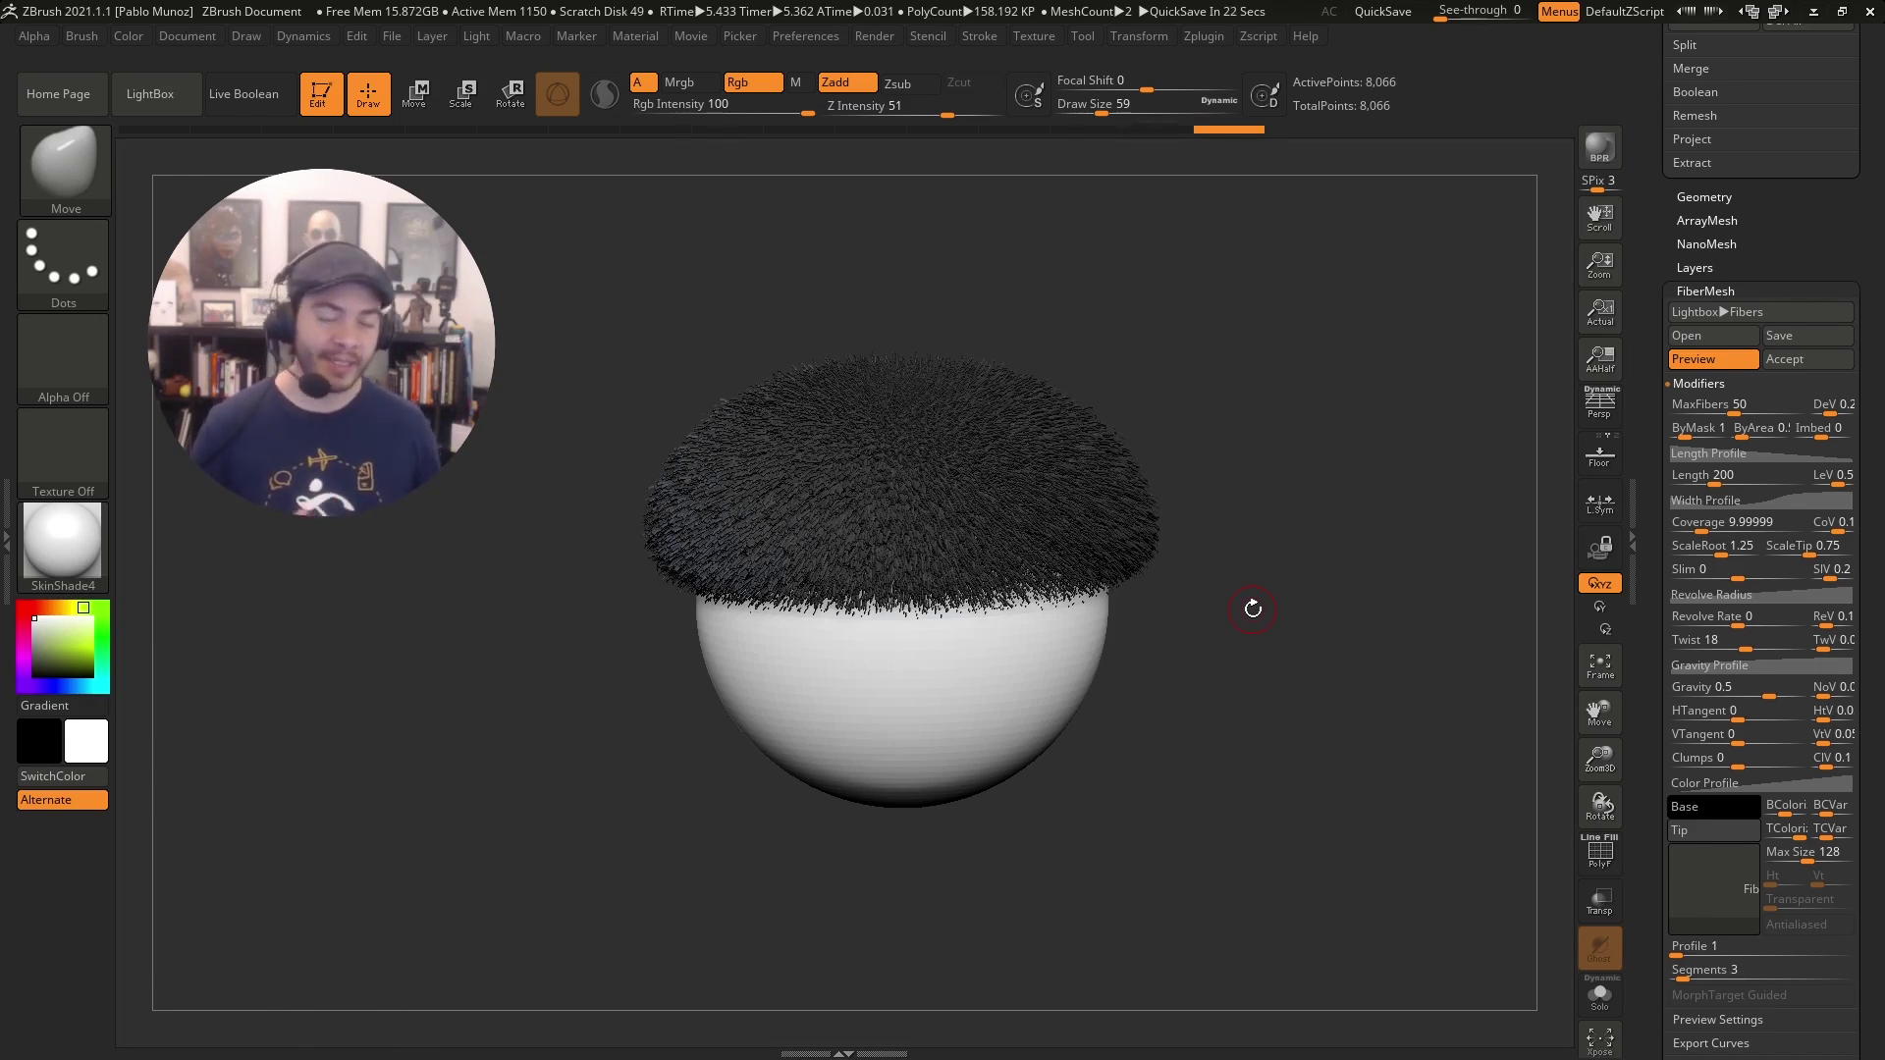
Reduce the FiberMesh MaxFibers to about 9.18 and toggle the fiber preview off and on again.
drag(1649, 446, 1655, 284)
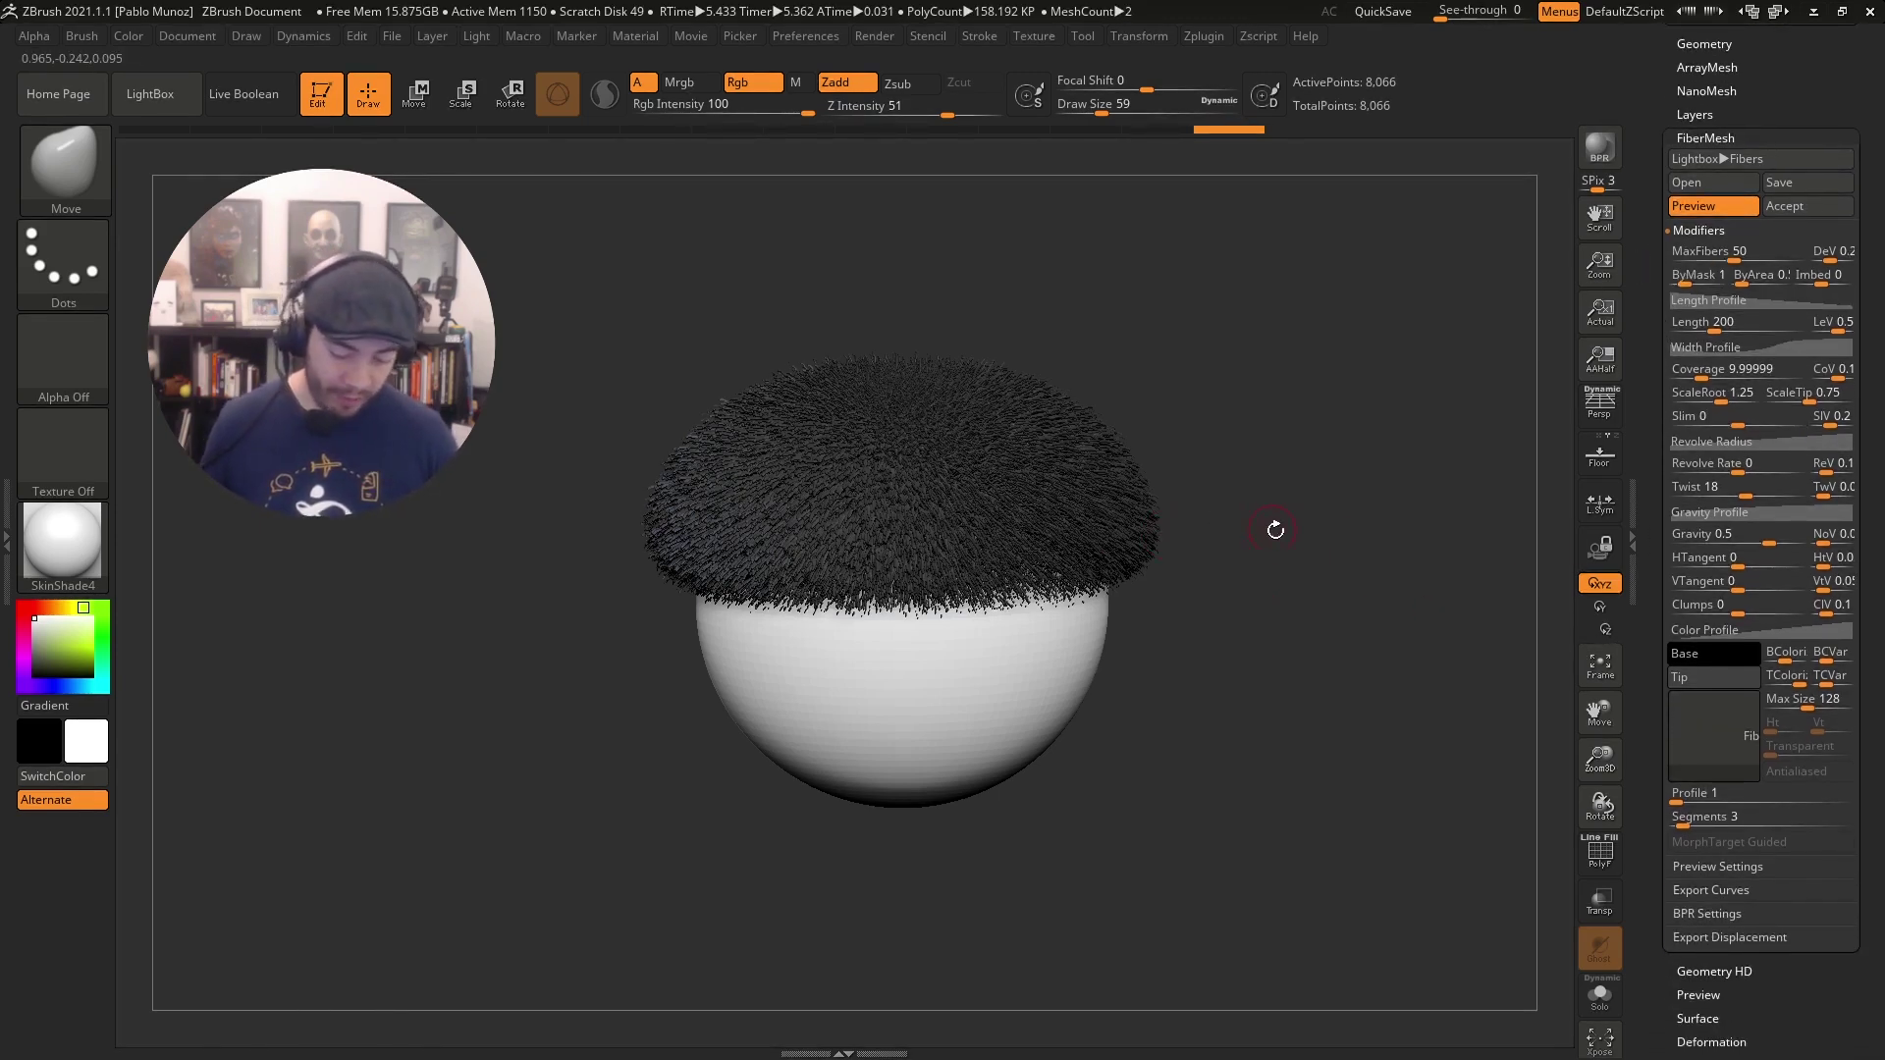
alt+drag(1287, 502, 1239, 553)
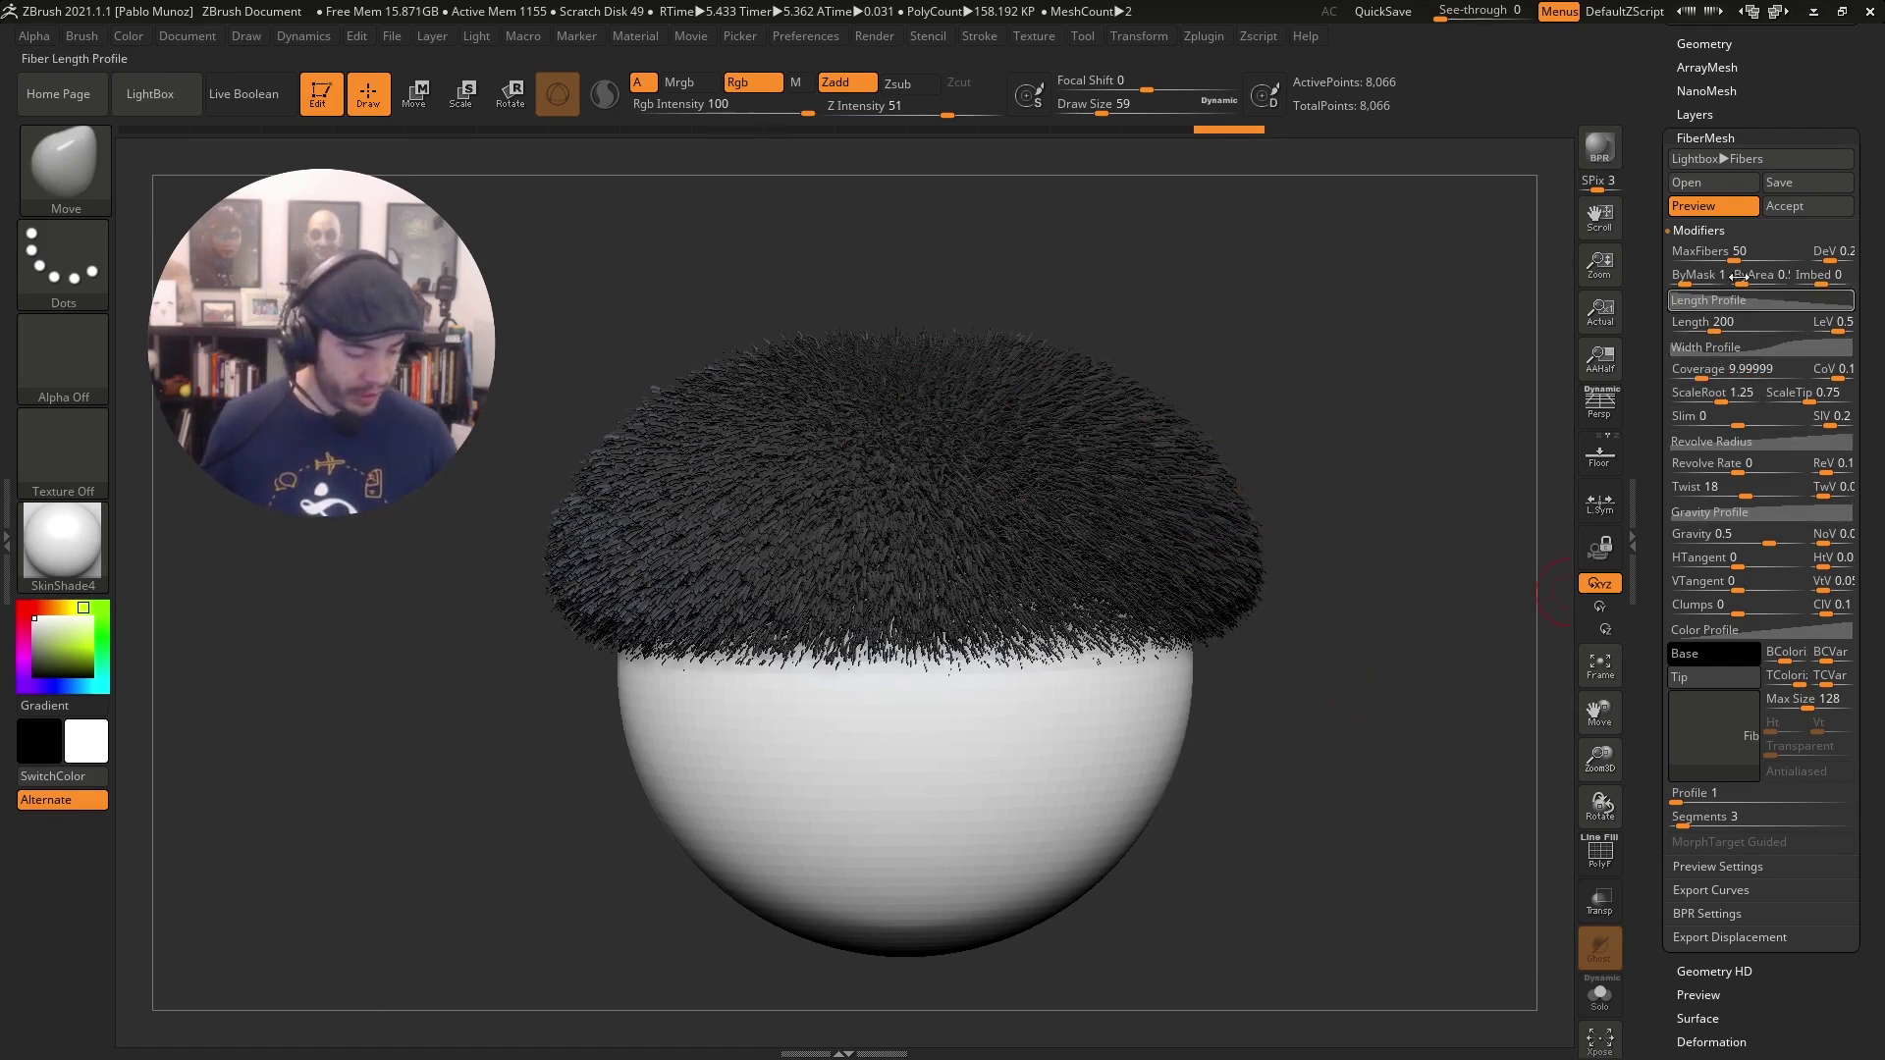
drag(1739, 257, 1715, 255)
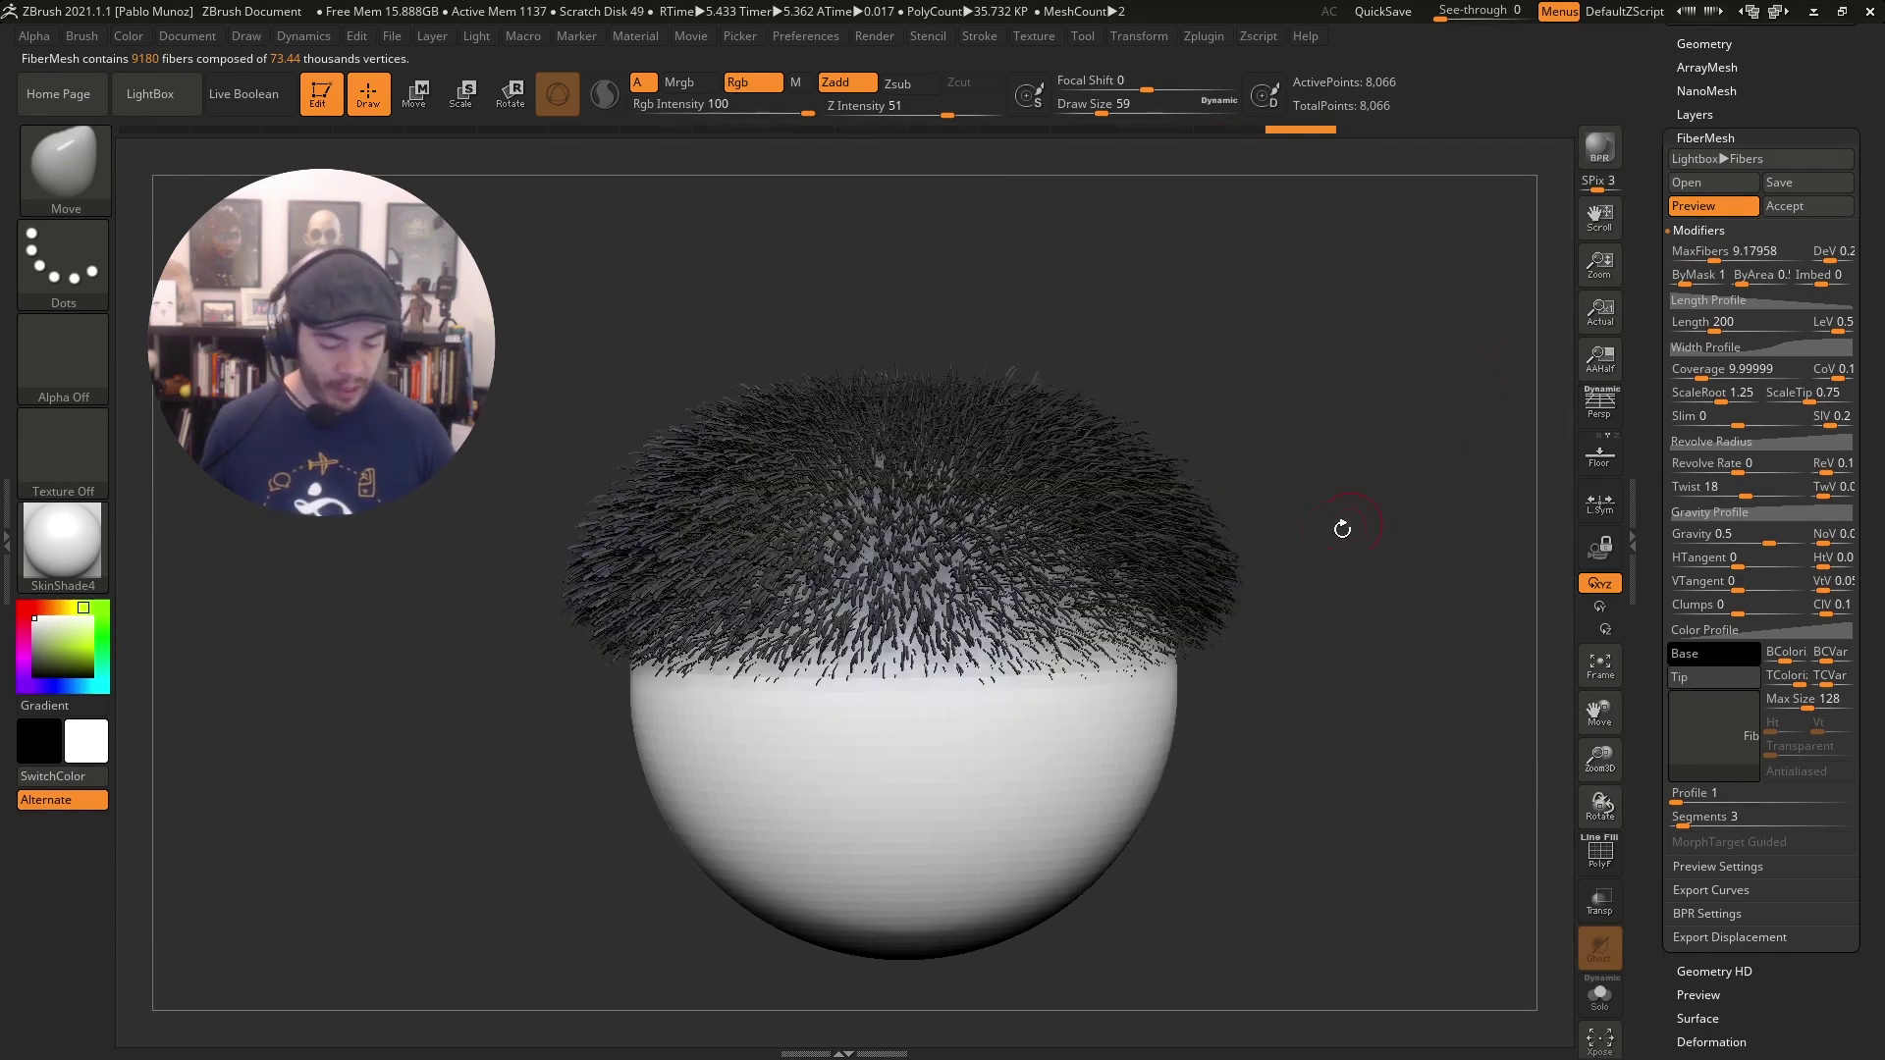
click(1713, 207)
click(1716, 204)
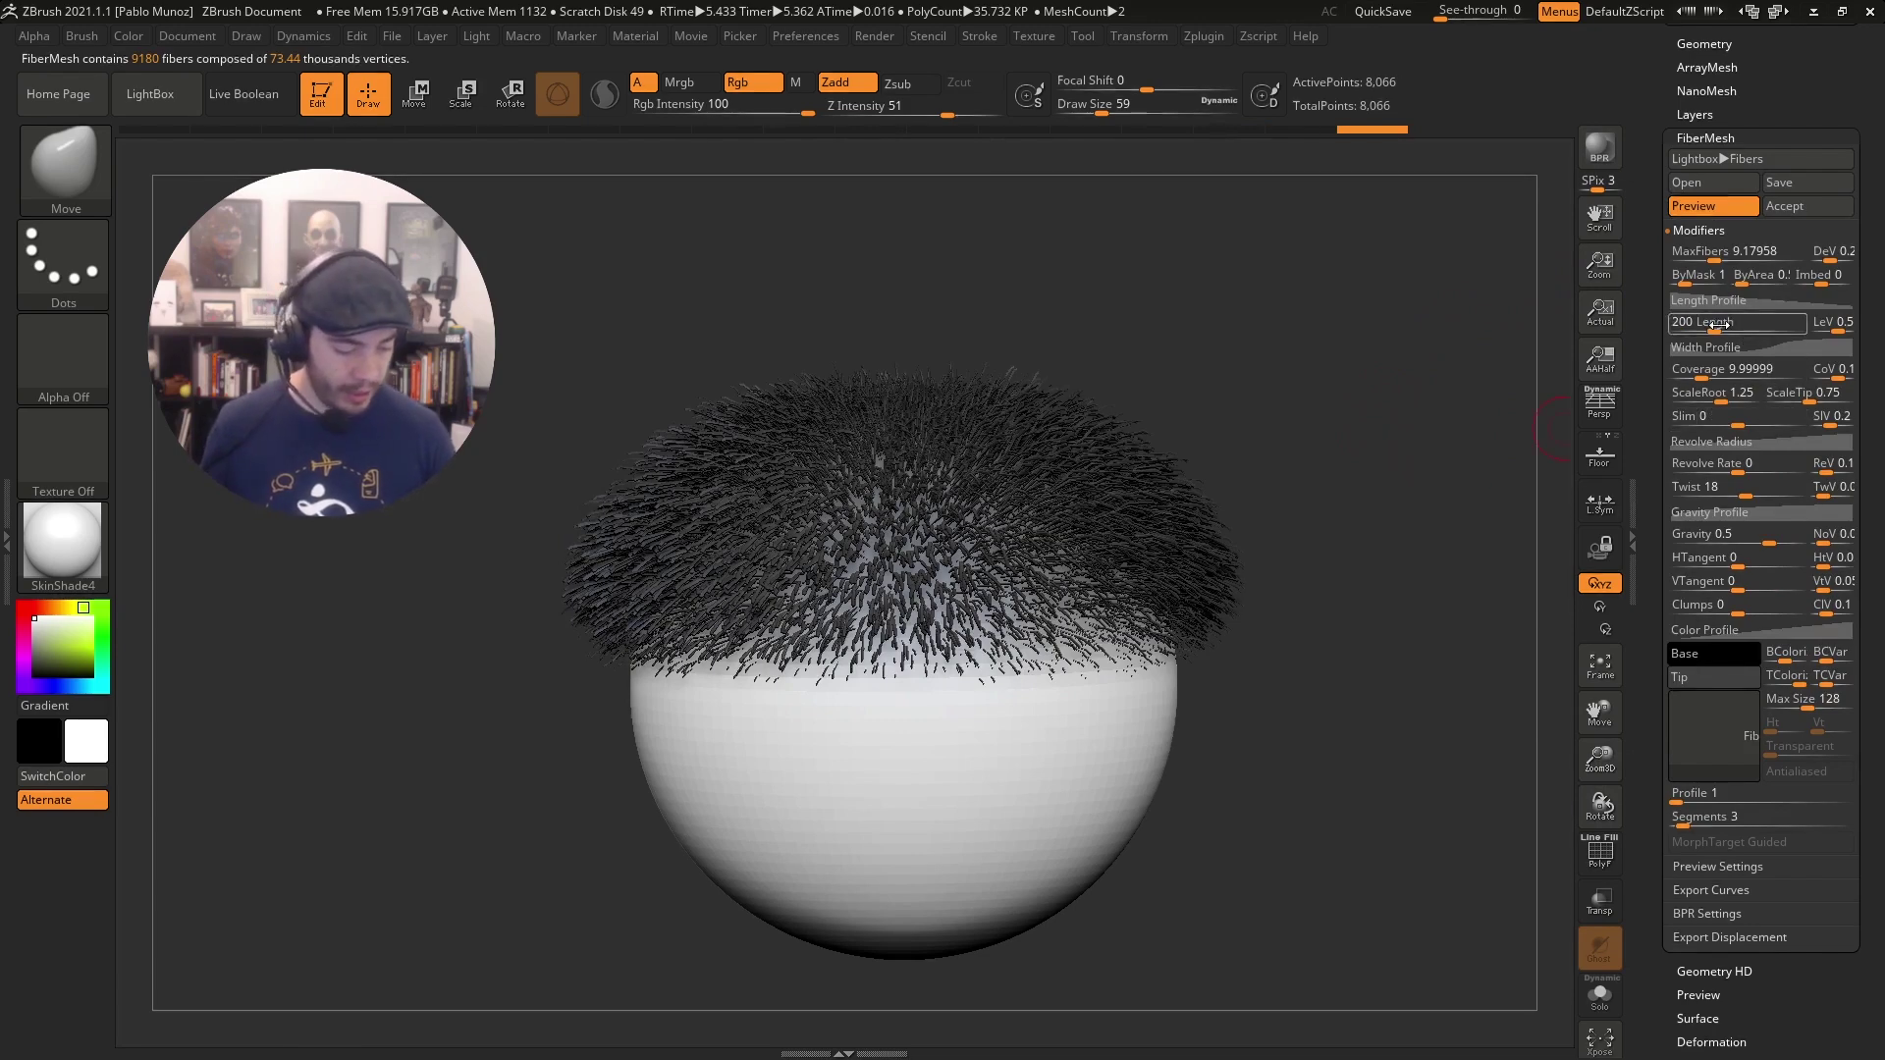
Set the fiber Length to about 354 and the Gravity to about 0.008.
drag(1717, 327, 1728, 328)
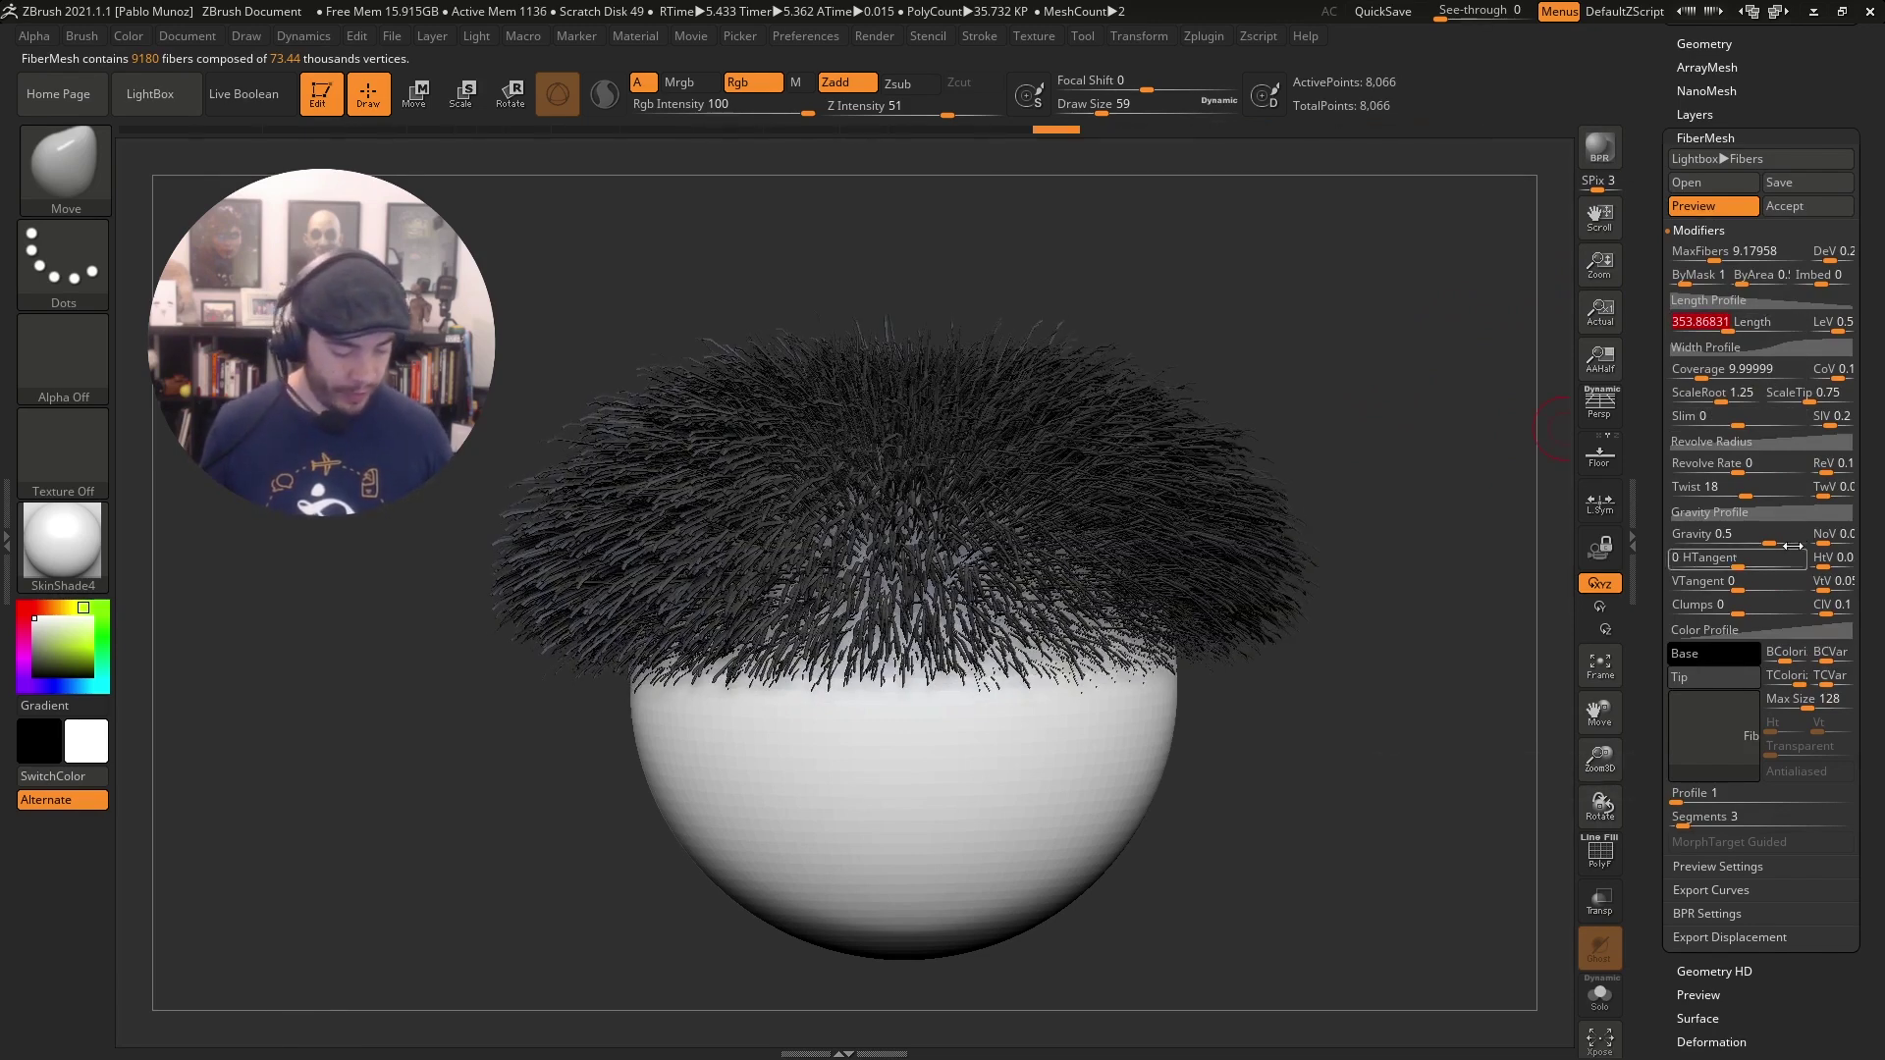
drag(1762, 540, 1738, 542)
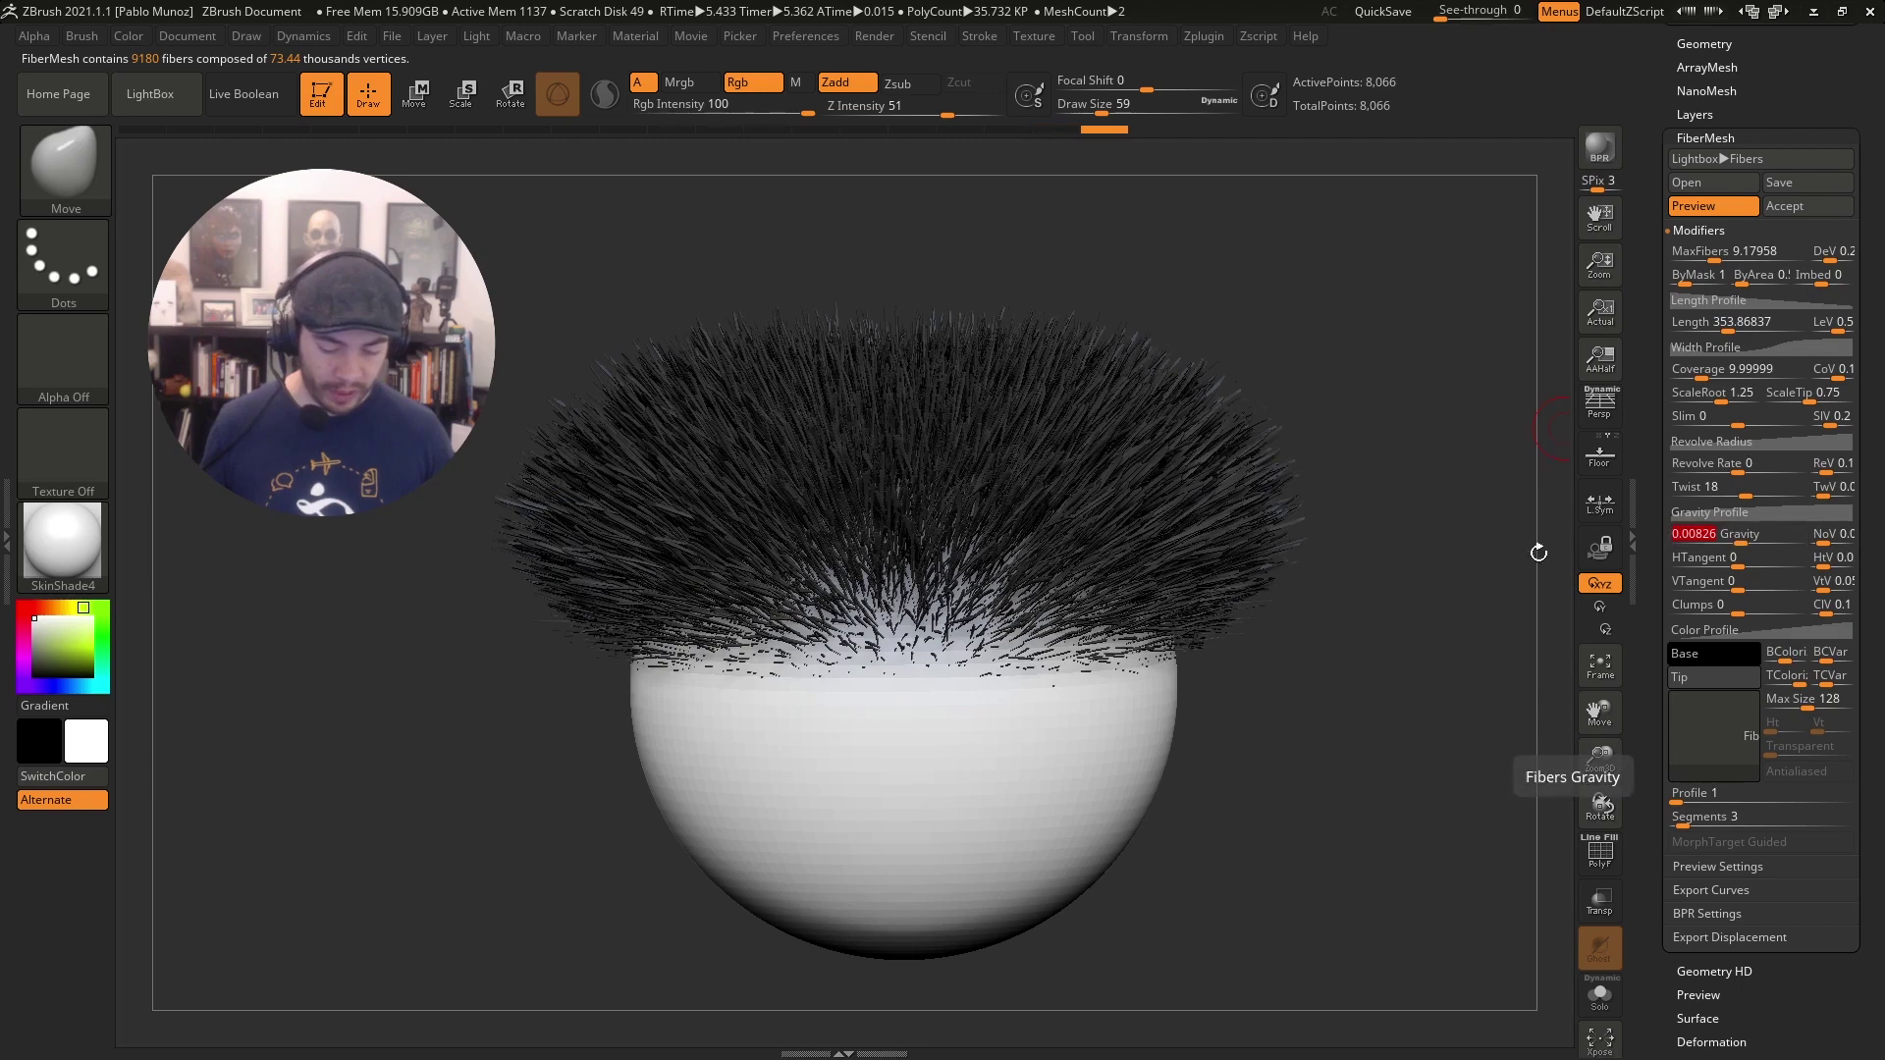
Give the fibers a bright green base color and a dark red tip color.
click(1714, 652)
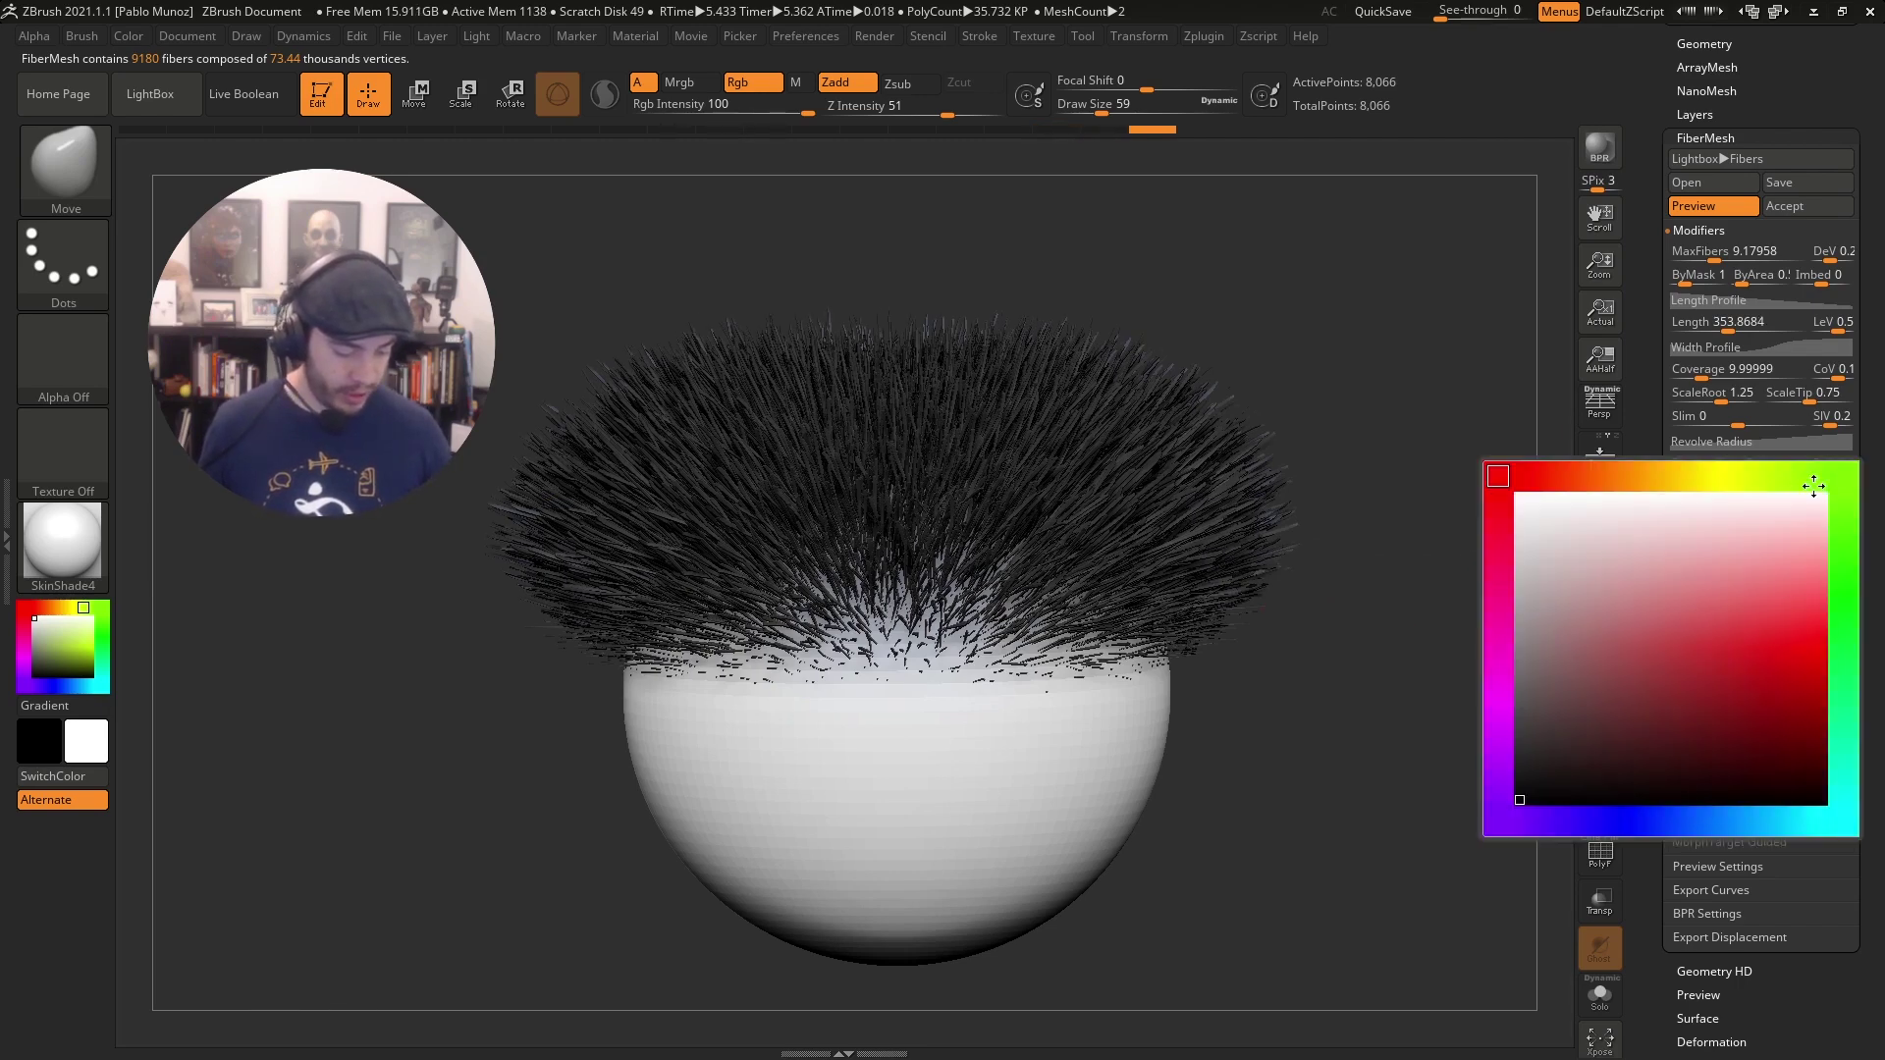
click(1844, 512)
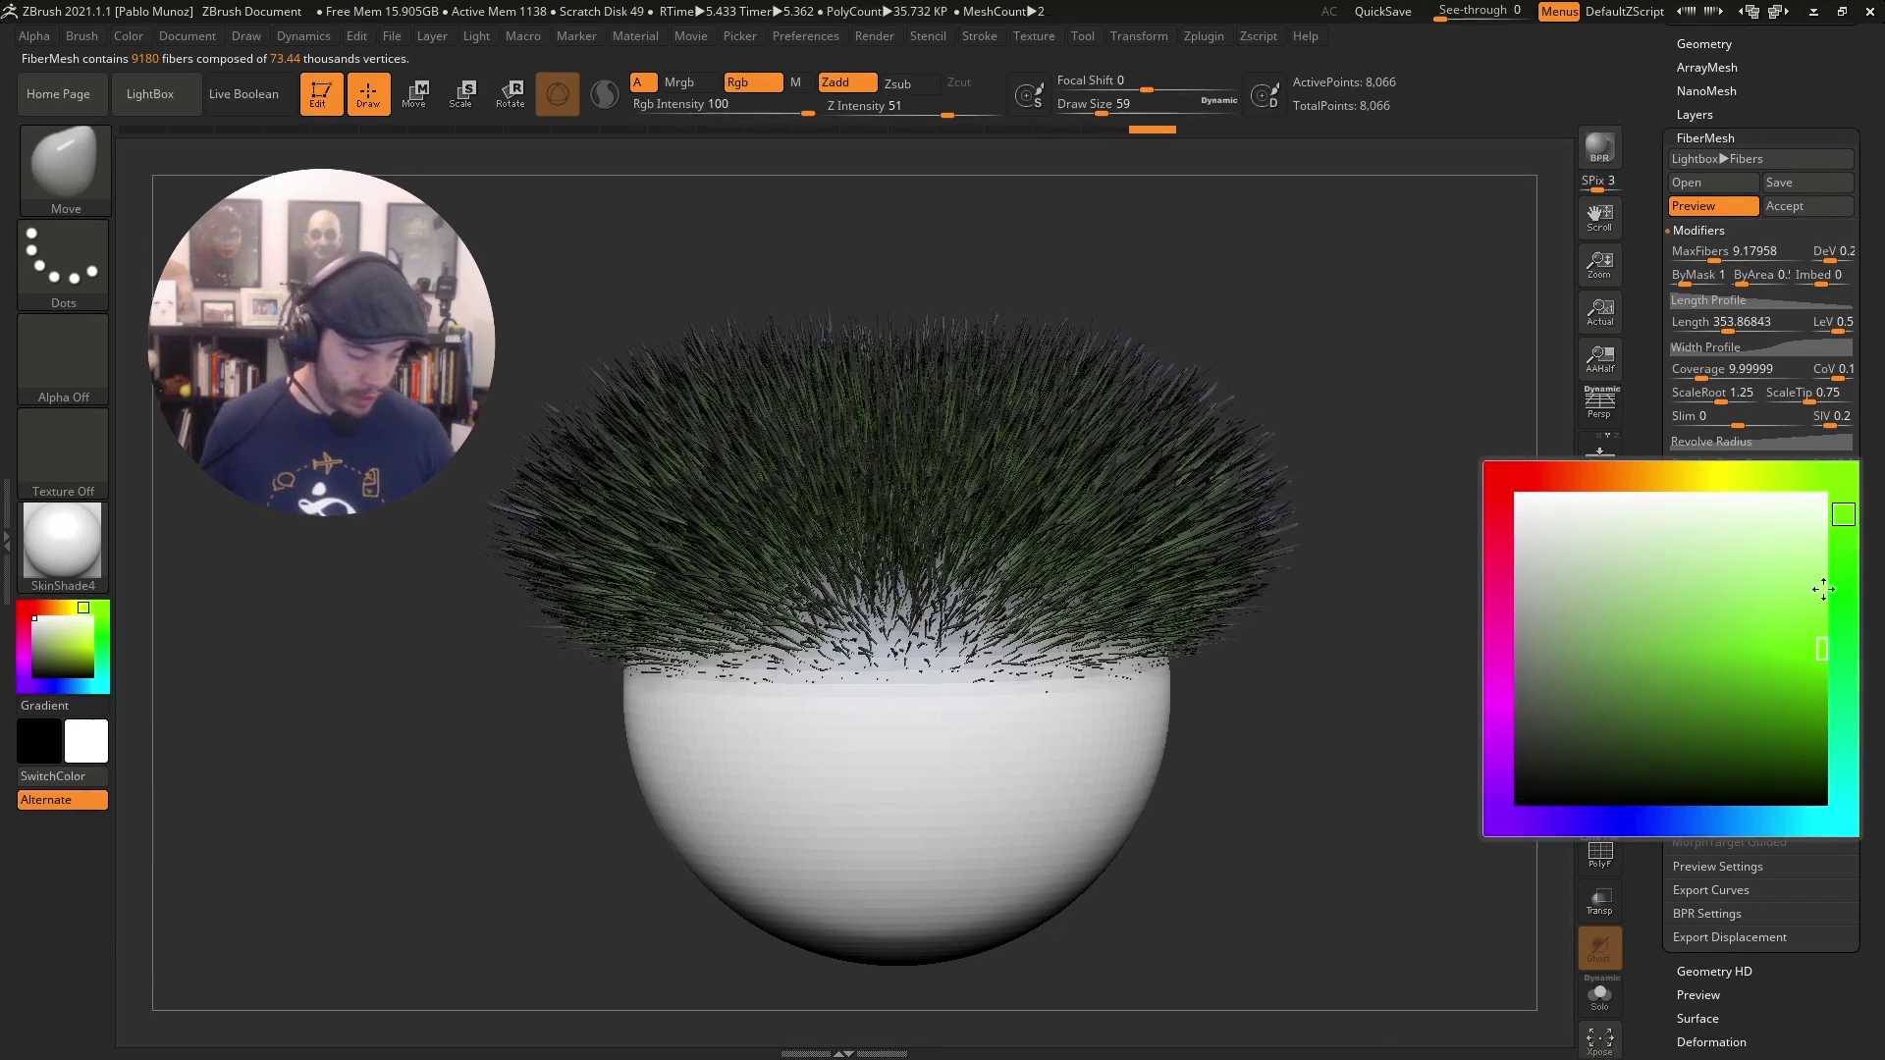
click(1802, 658)
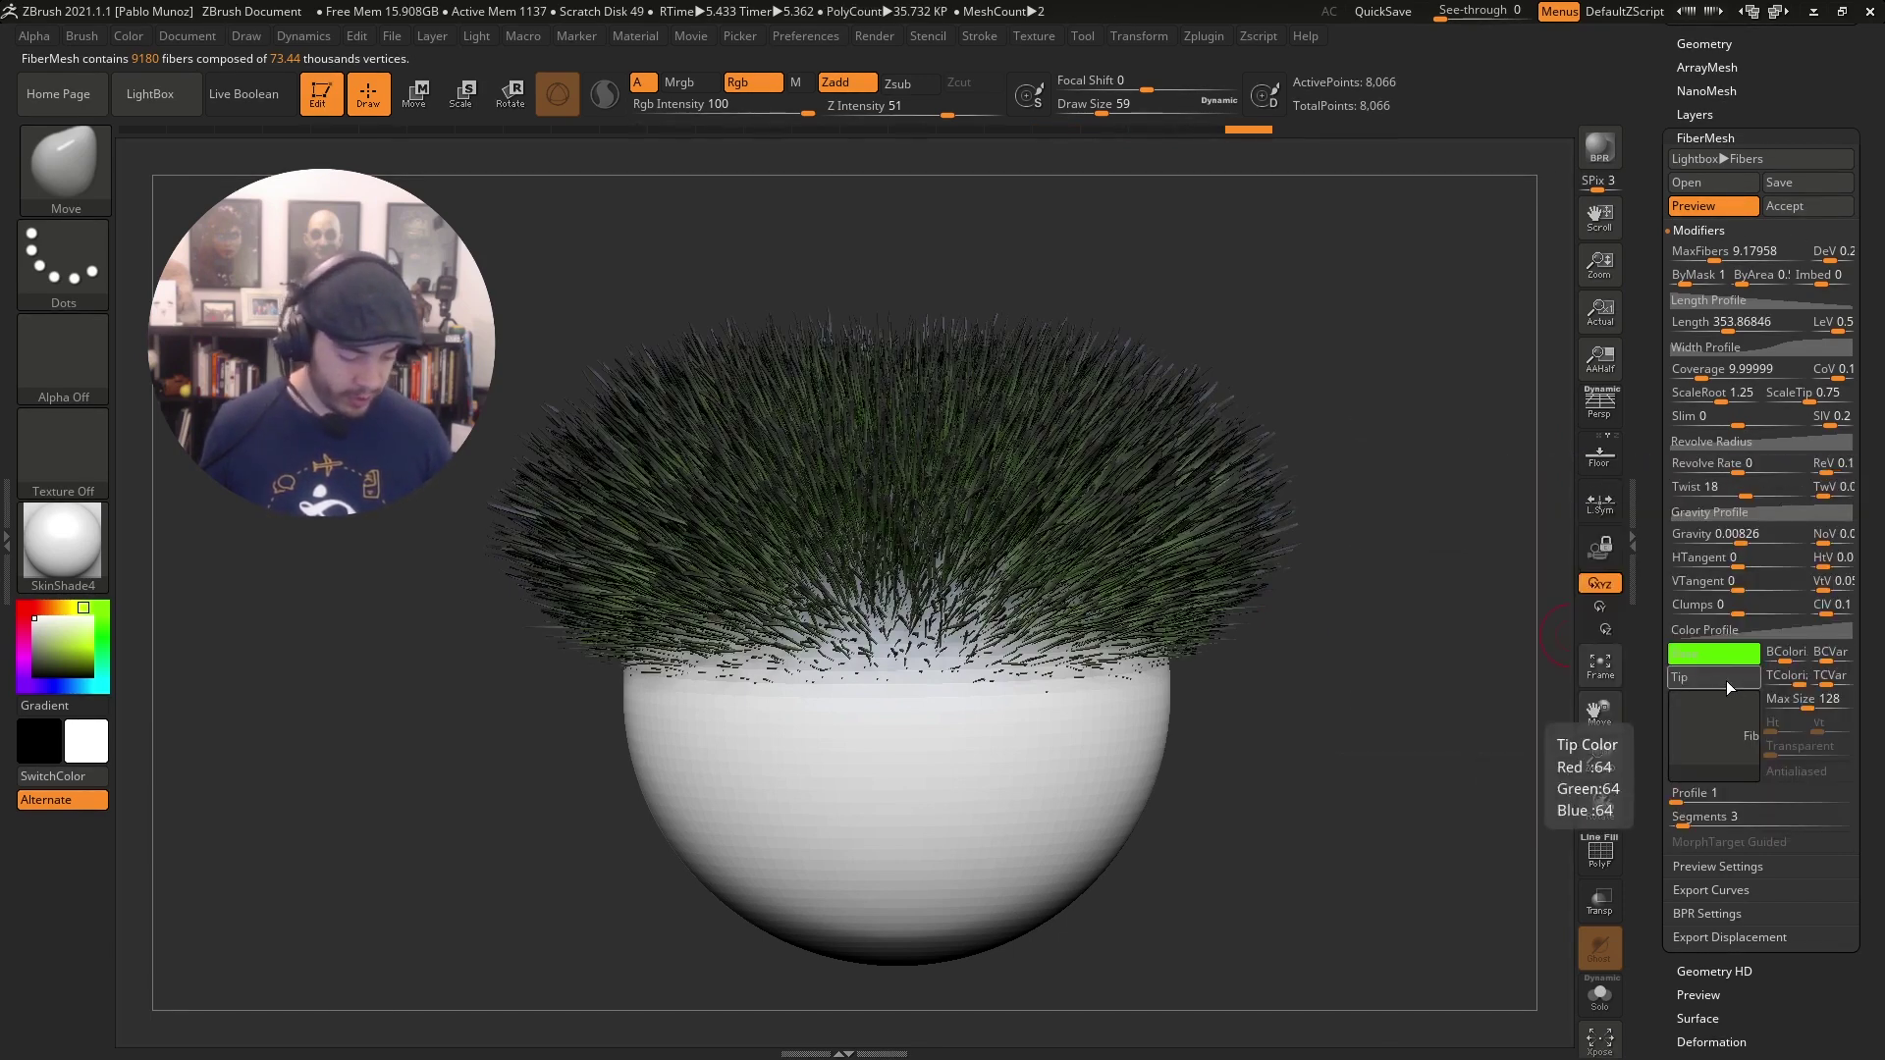
click(1746, 658)
click(1824, 727)
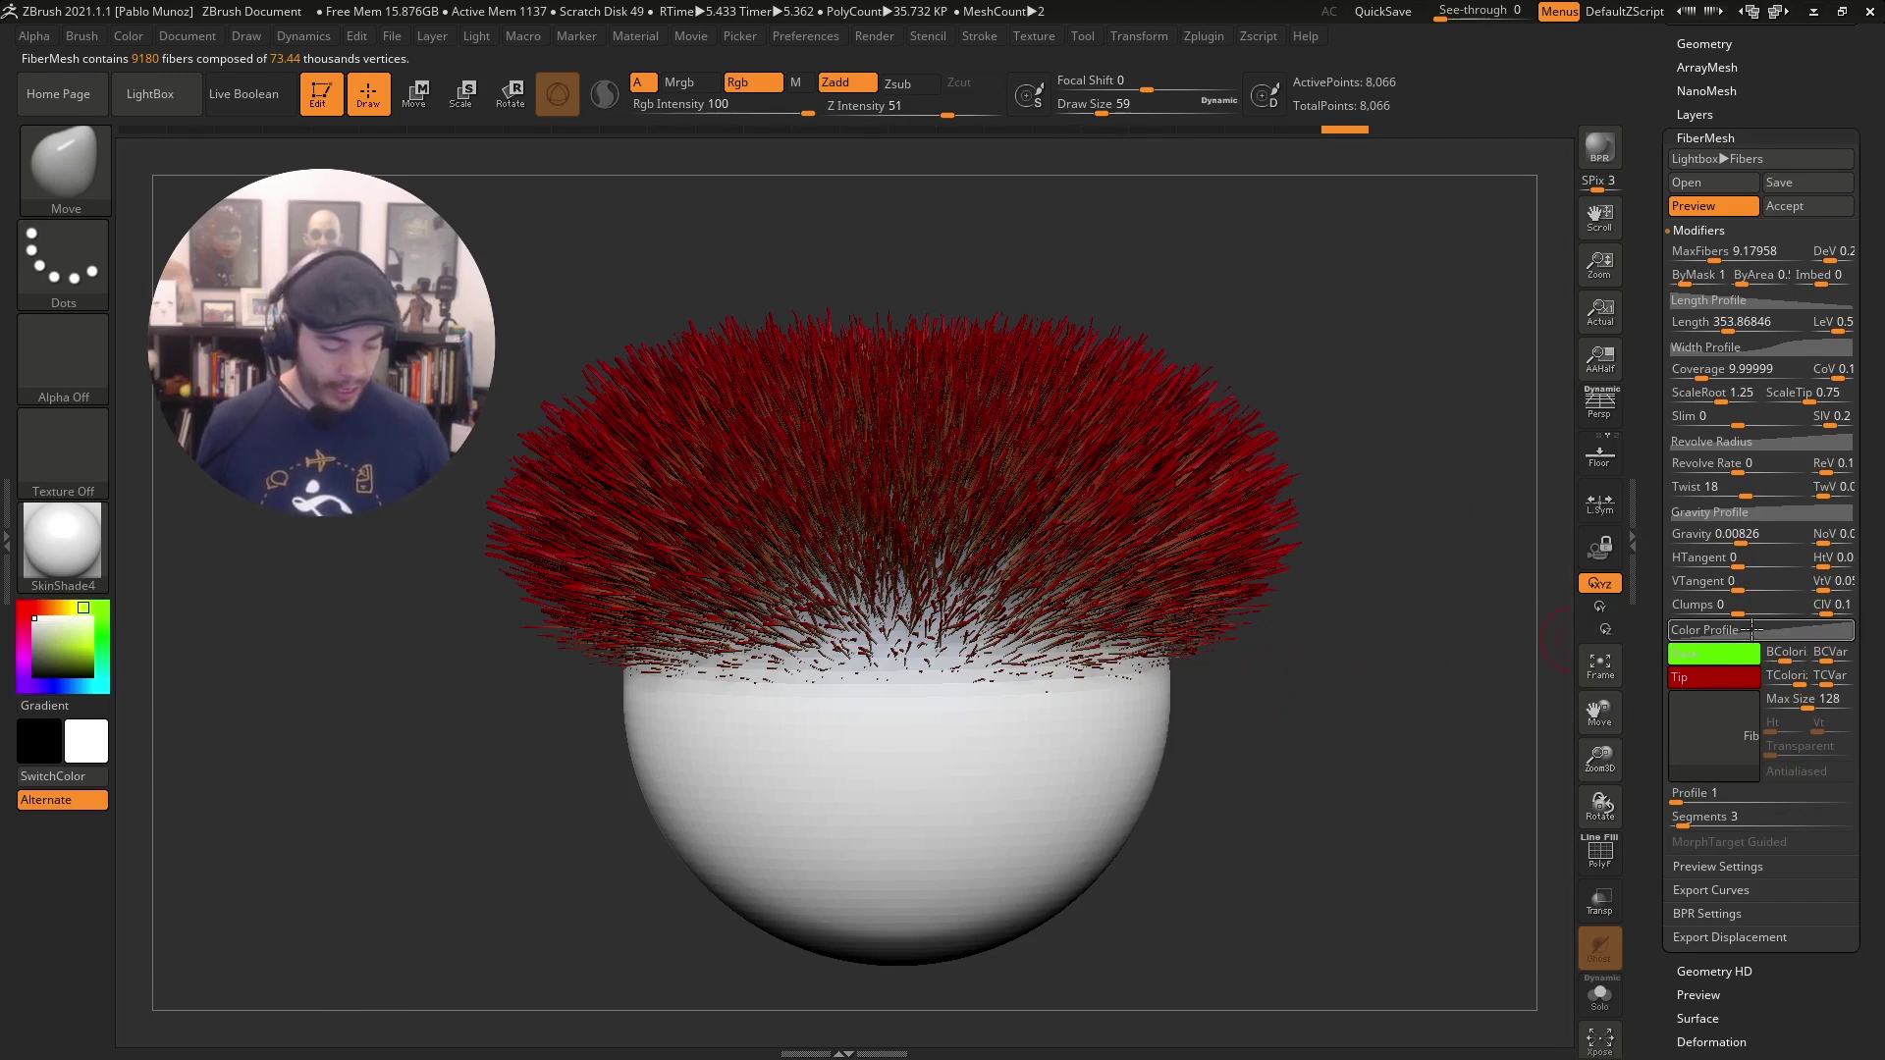
Bend the middle of the fiber Color Profile curve down to about H 0.52, V 0.07.
click(1706, 631)
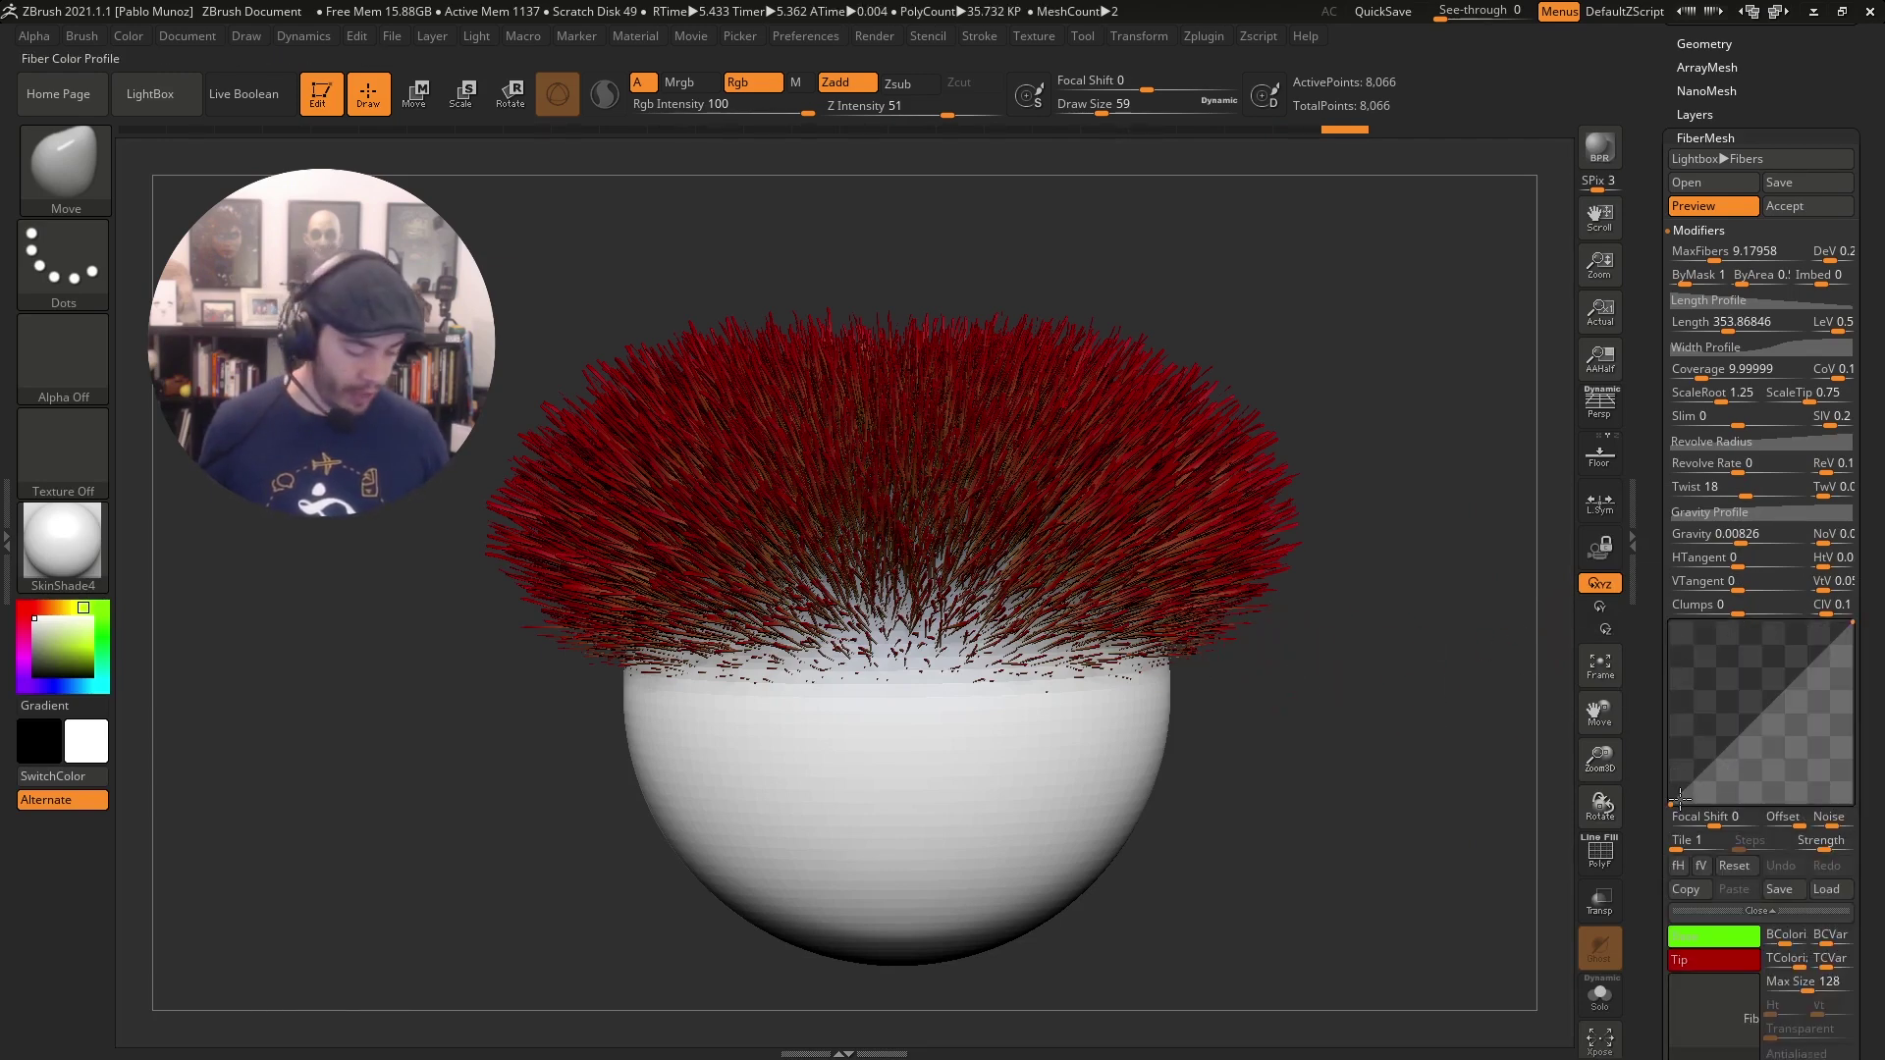
click(1772, 703)
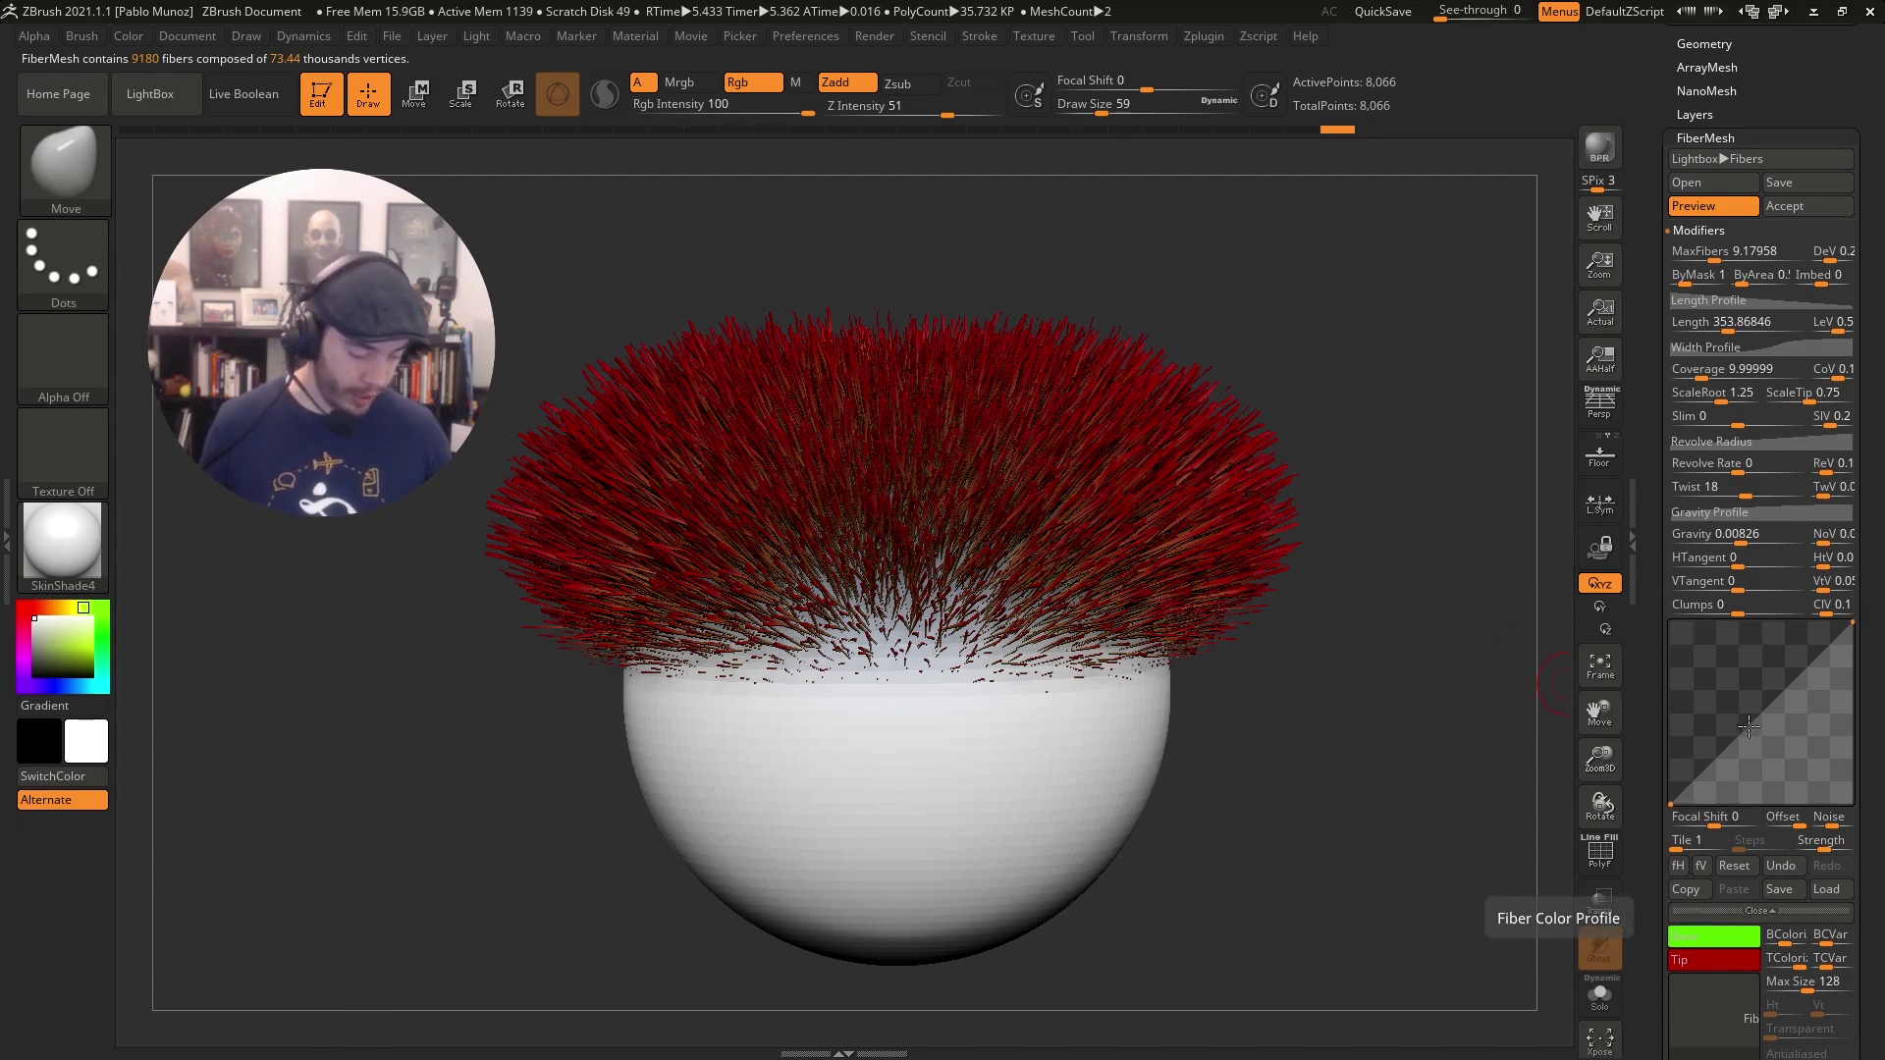
drag(1748, 726, 1766, 788)
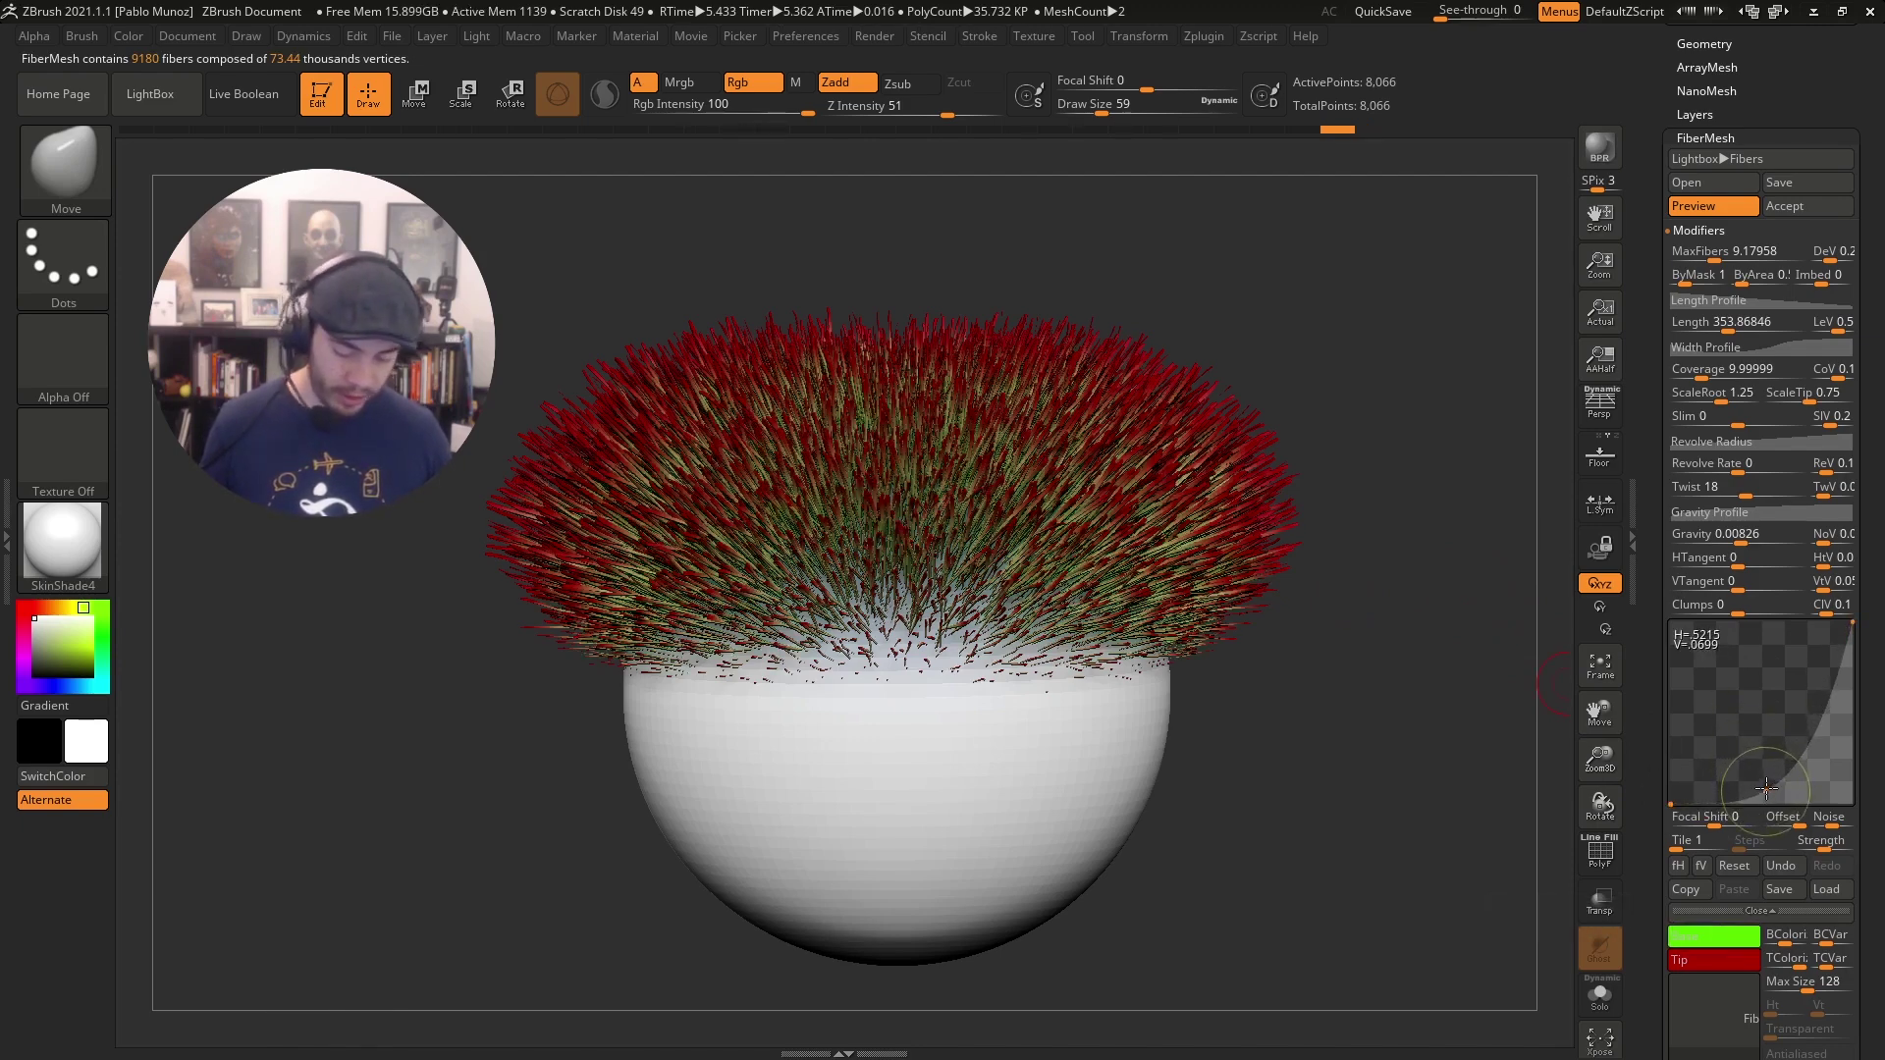
Change the fiber base color to a deeper, purer green and set its base colorize amount to 1.
click(1728, 937)
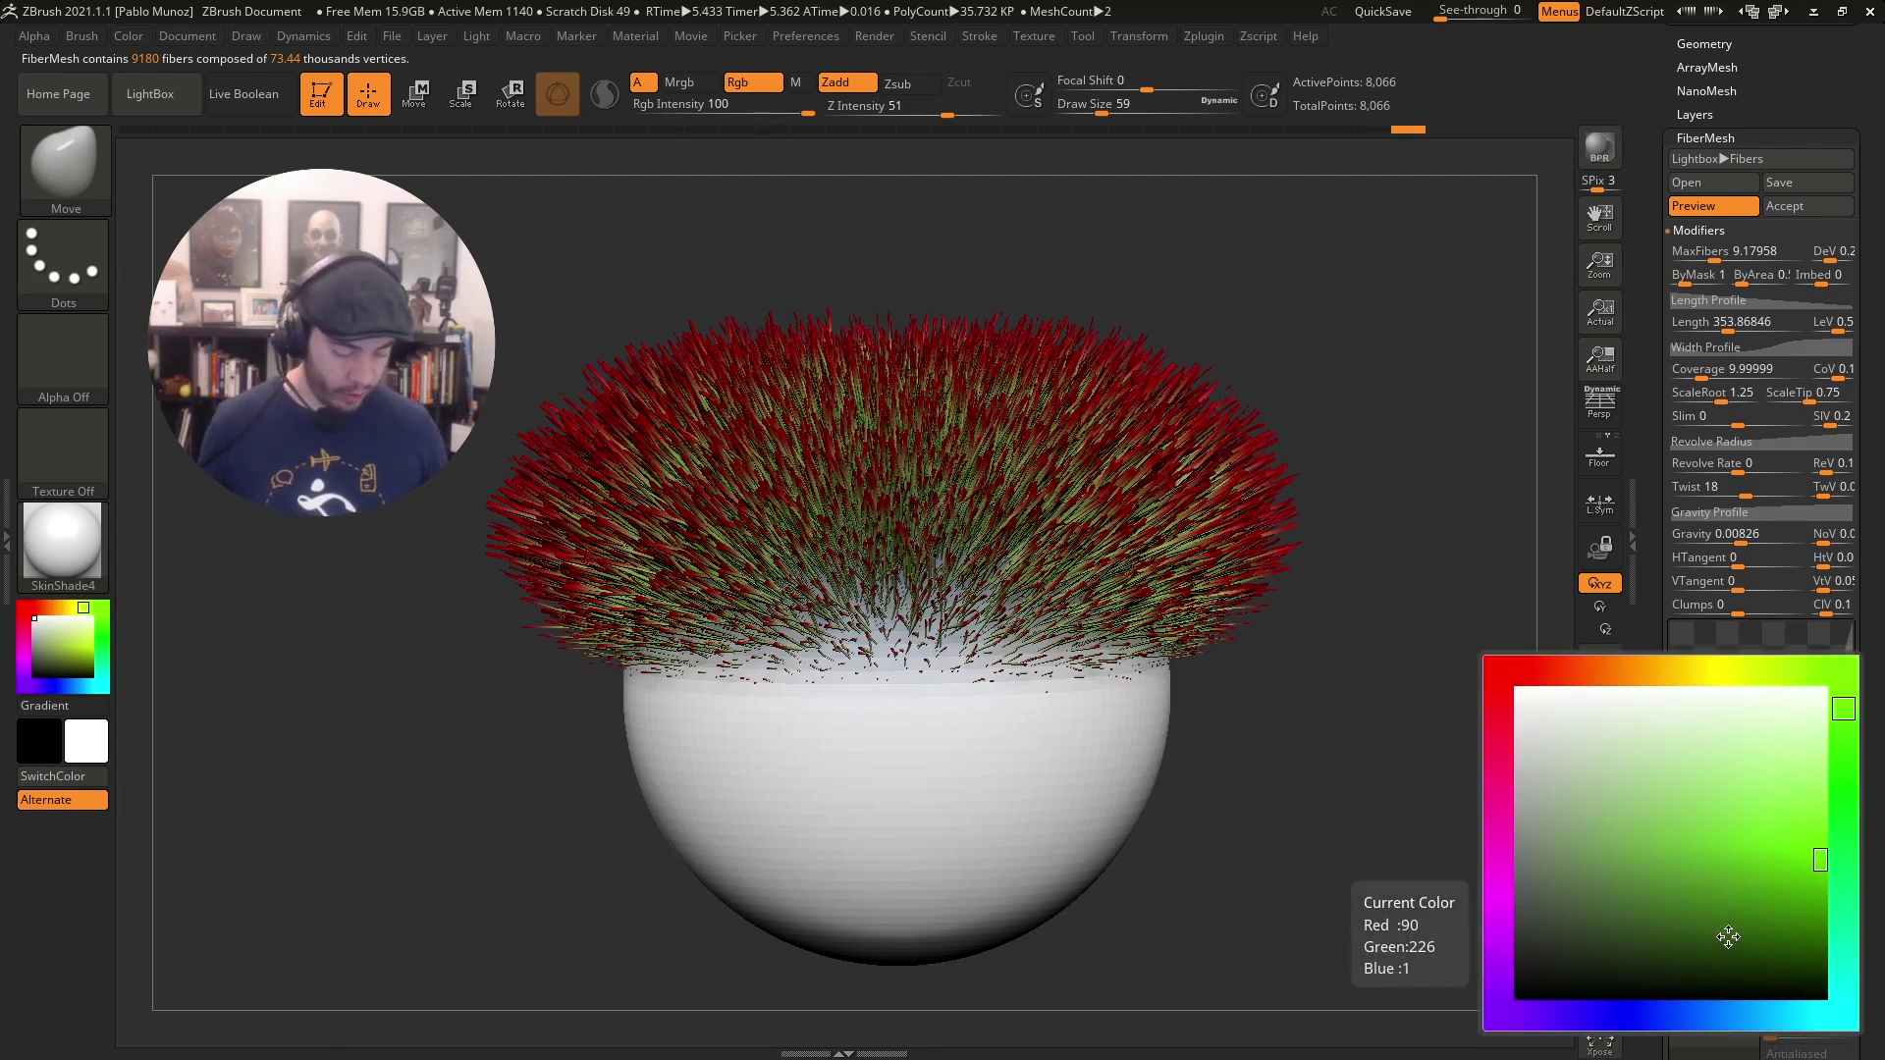
click(1814, 885)
click(1843, 742)
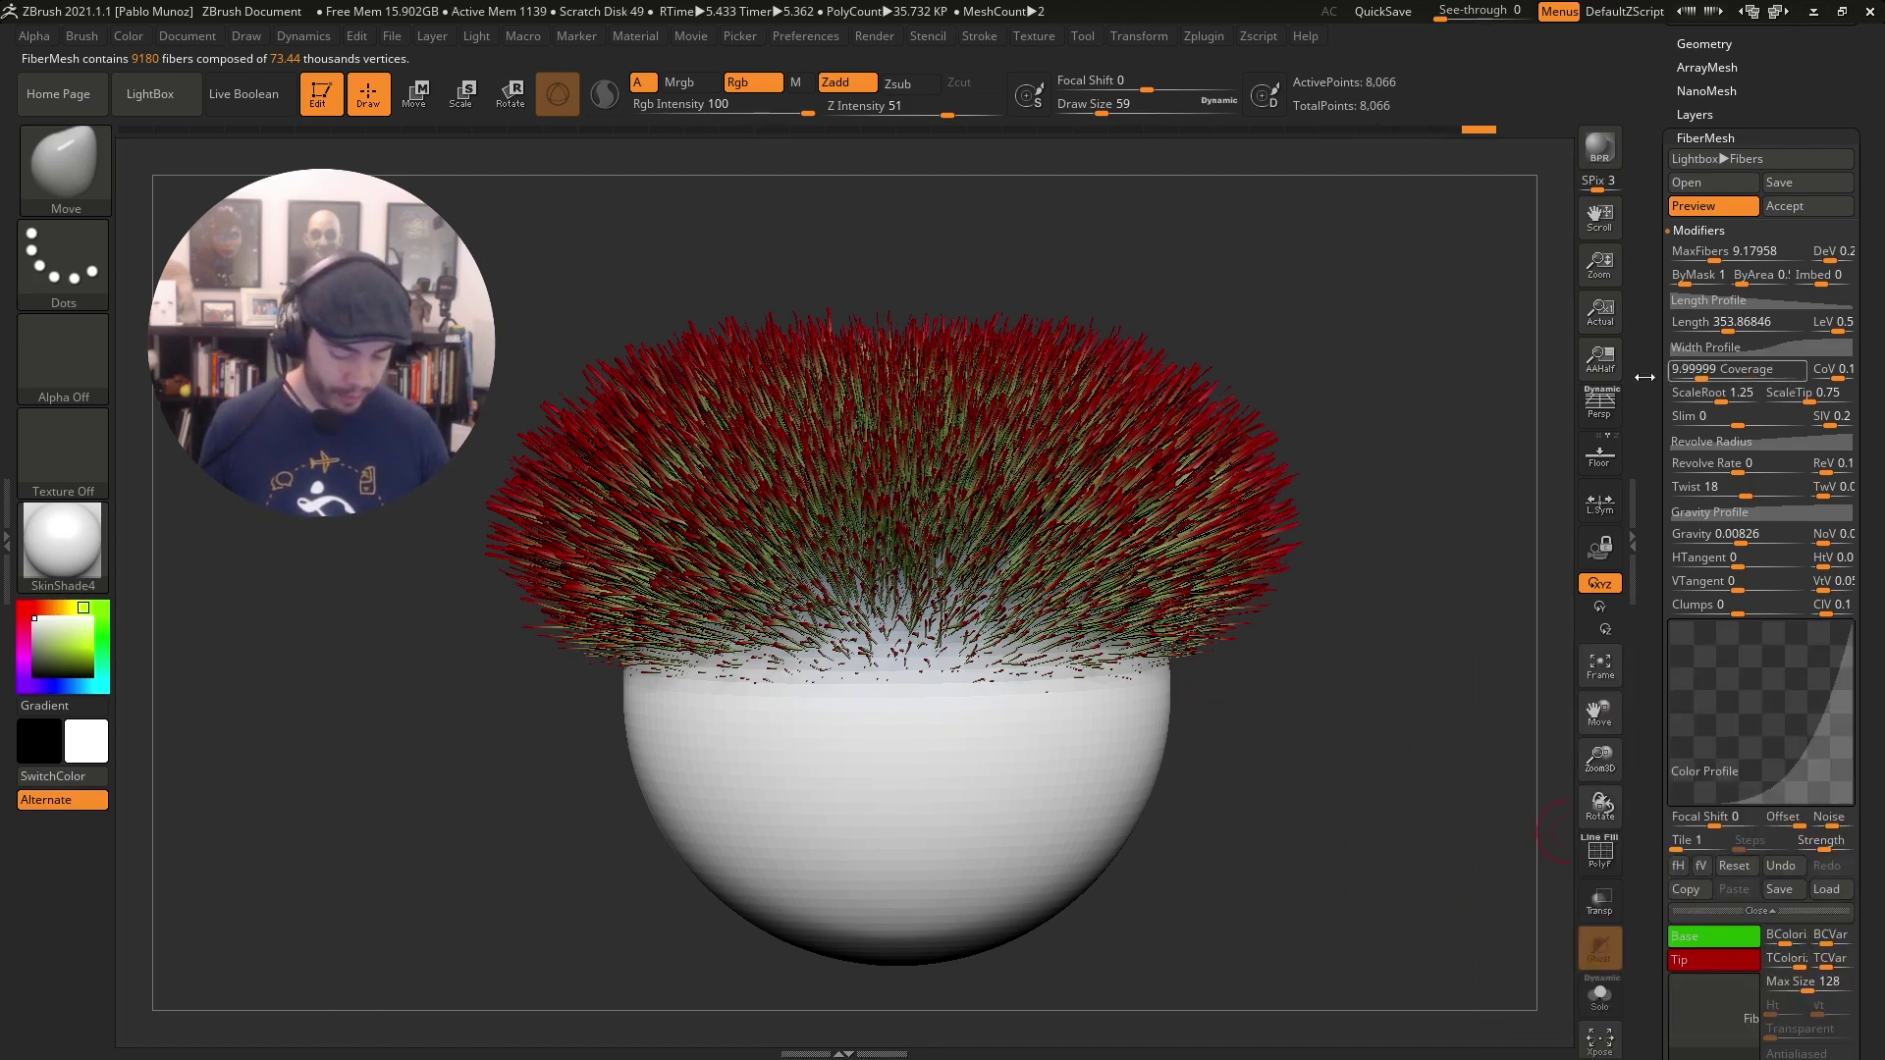
scroll(1857, 524, down, 5)
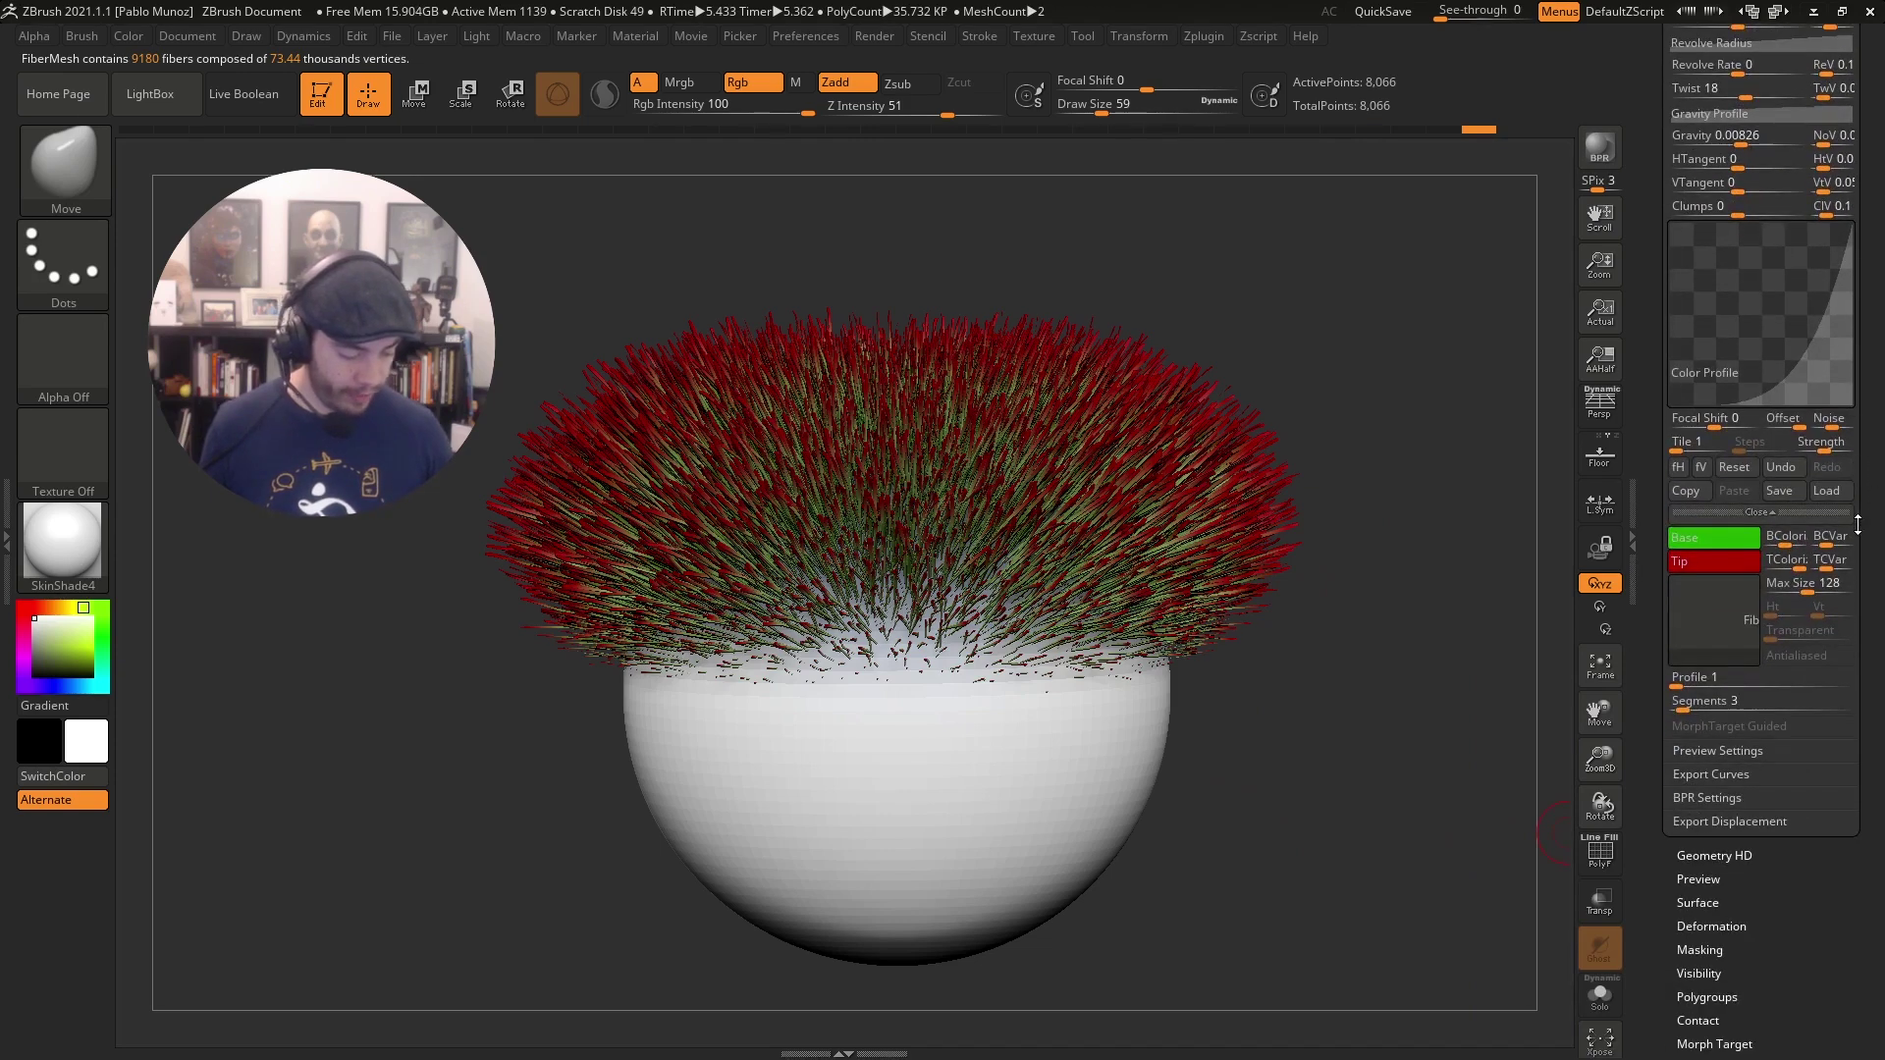
drag(1786, 541, 1816, 543)
click(1790, 541)
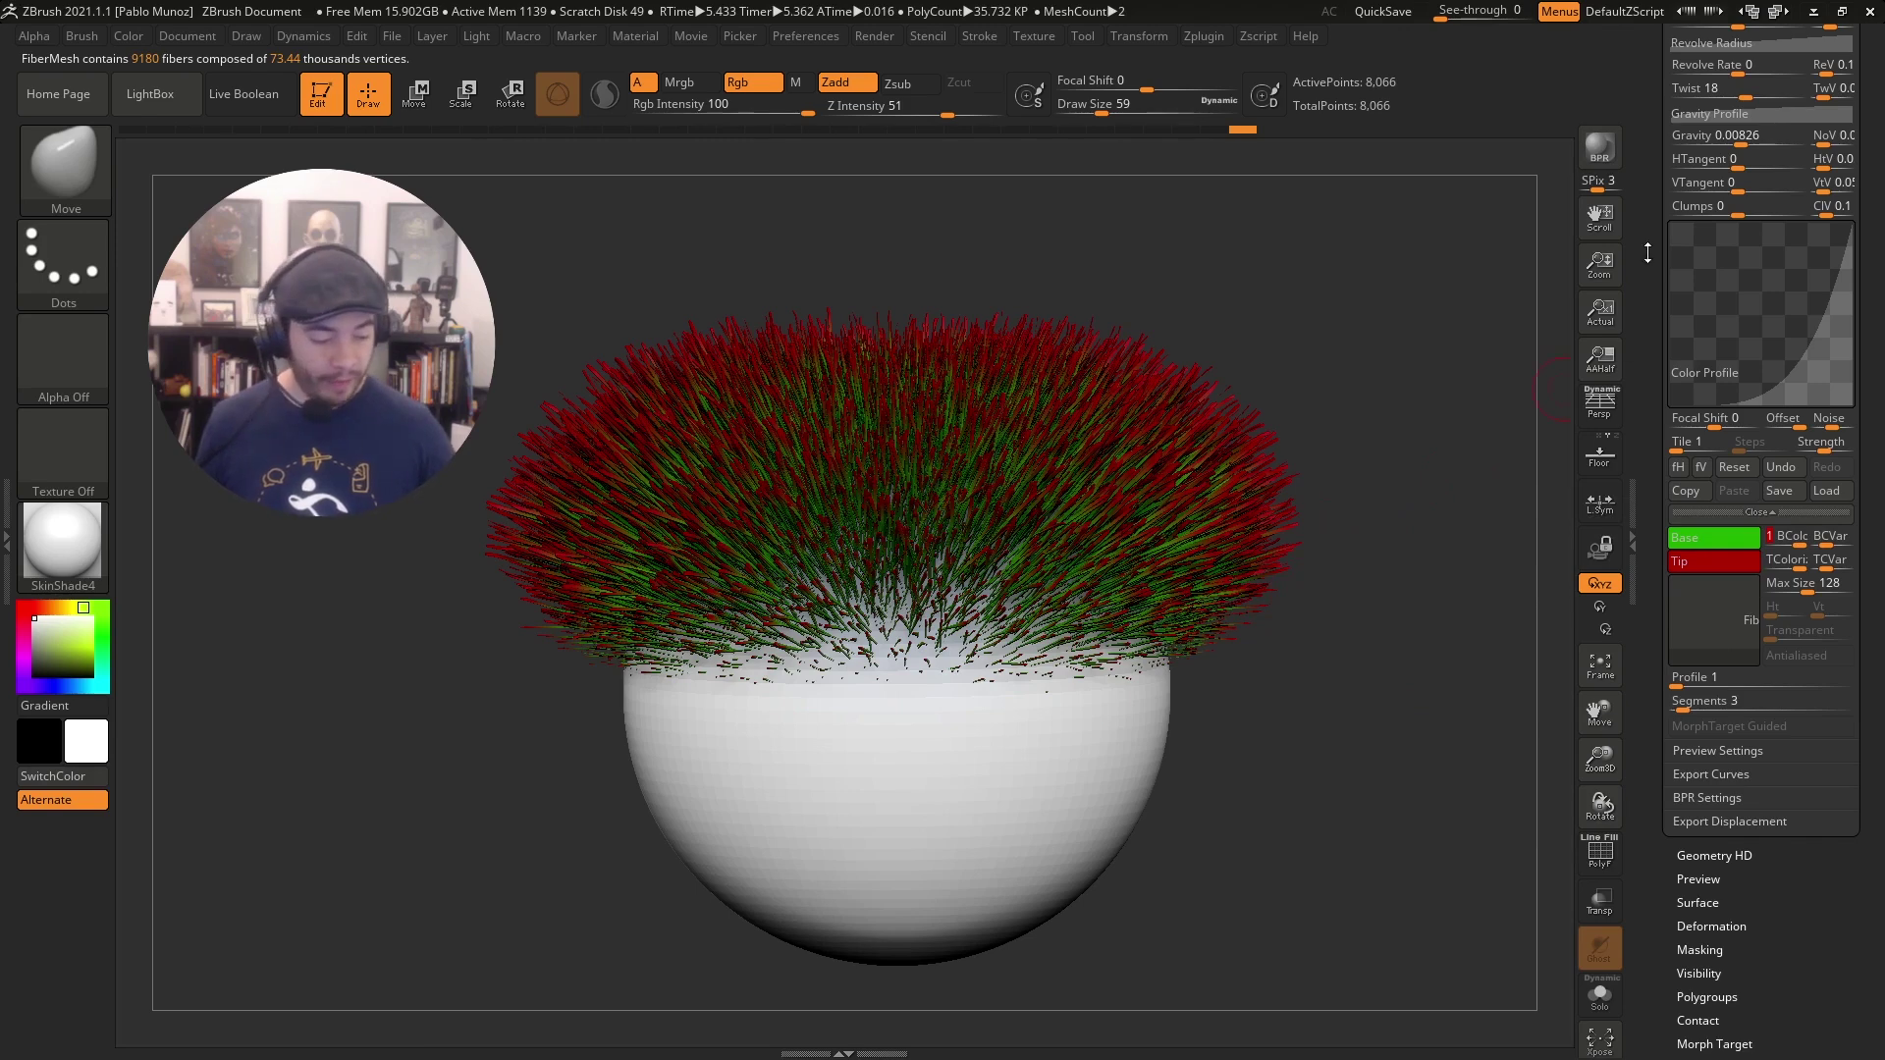
Reset the fiber Width Profile curve to a flat, uniform width.
drag(1647, 253, 1642, 401)
drag(1654, 501, 1654, 422)
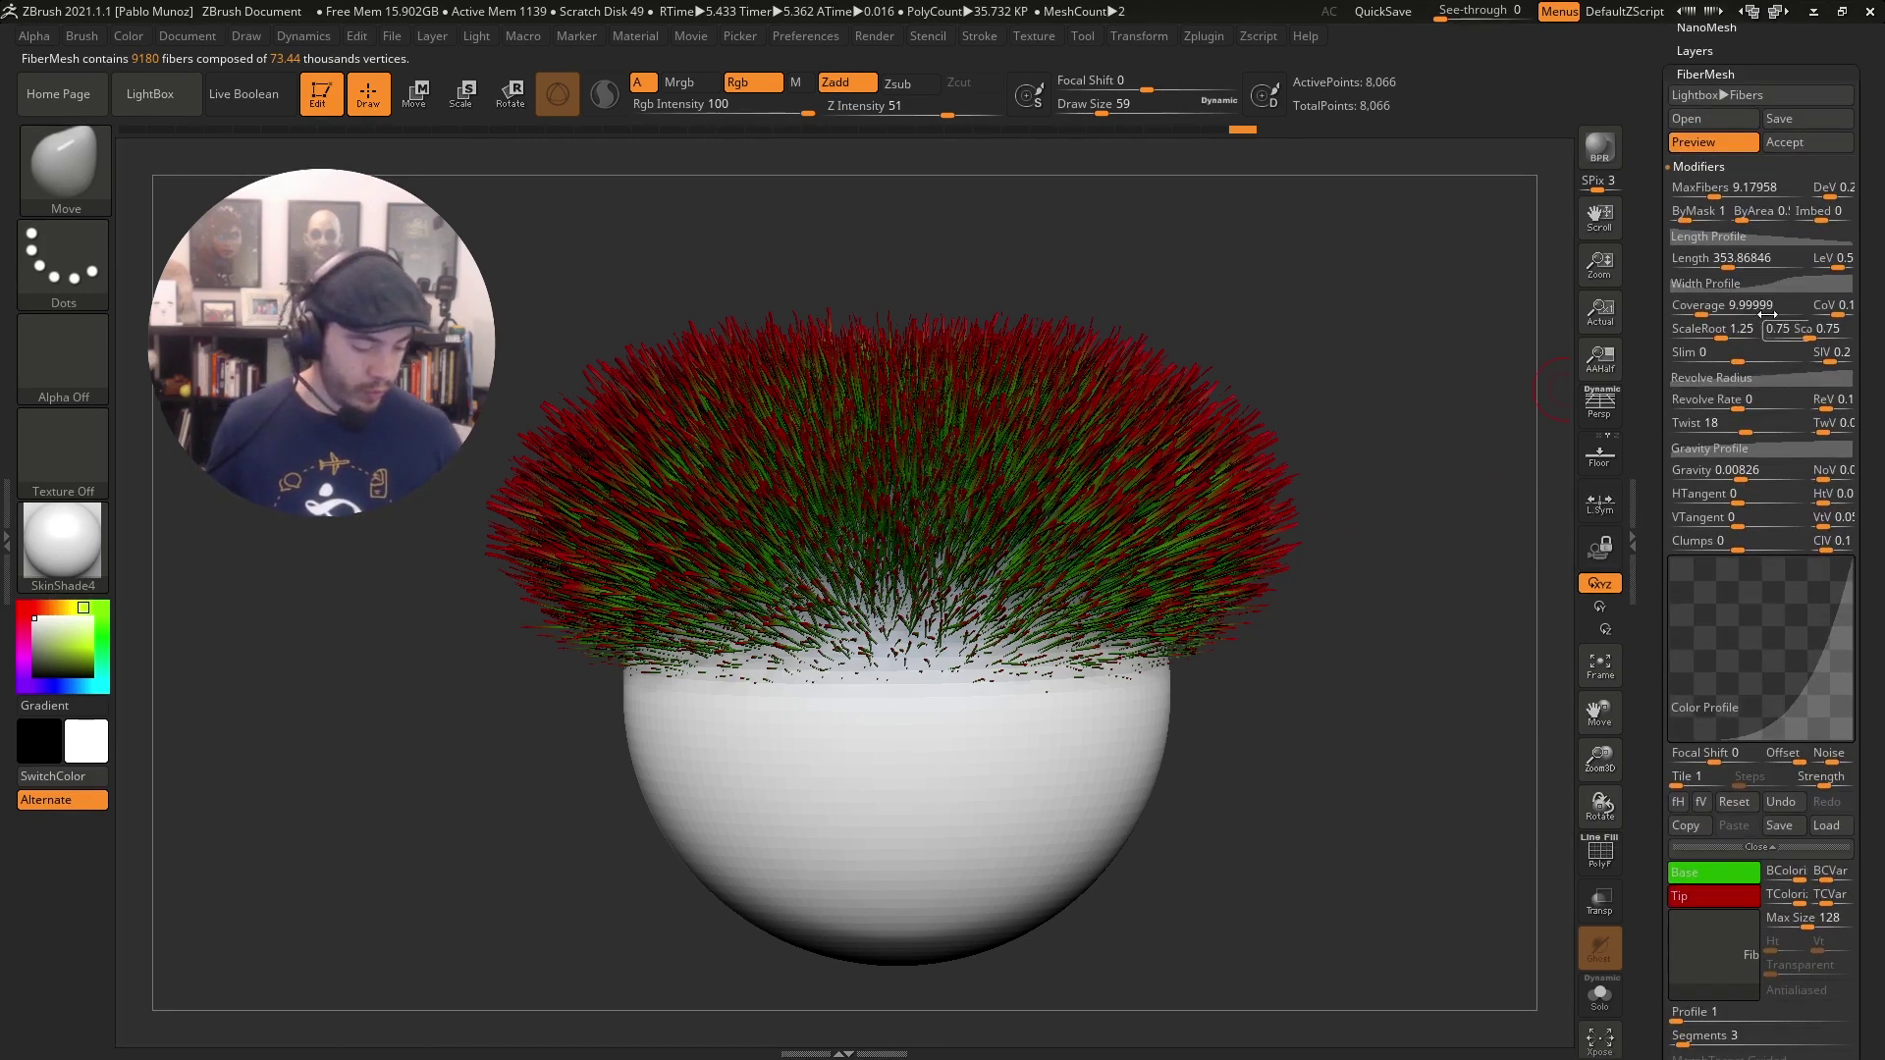
click(1773, 283)
click(1734, 519)
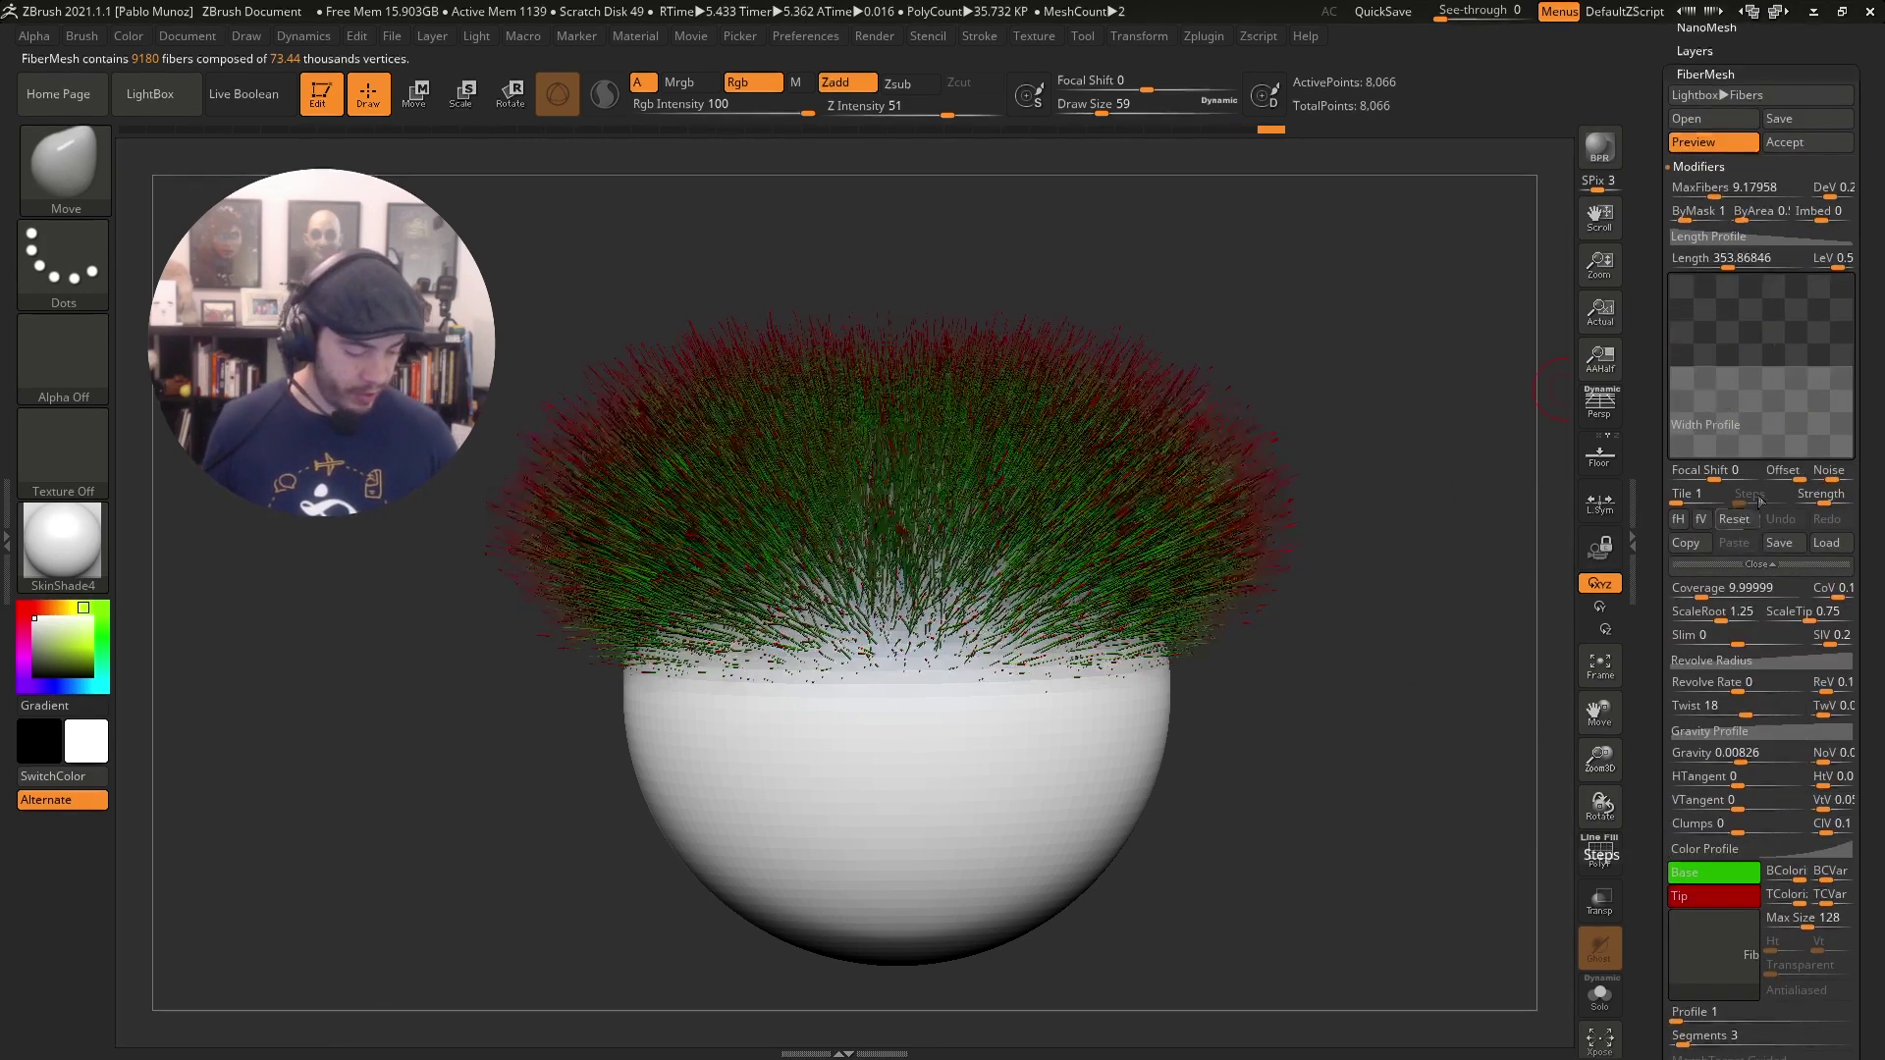
Thicken the fibers by setting Coverage to about 262.
alt+drag(1325, 512, 1233, 536)
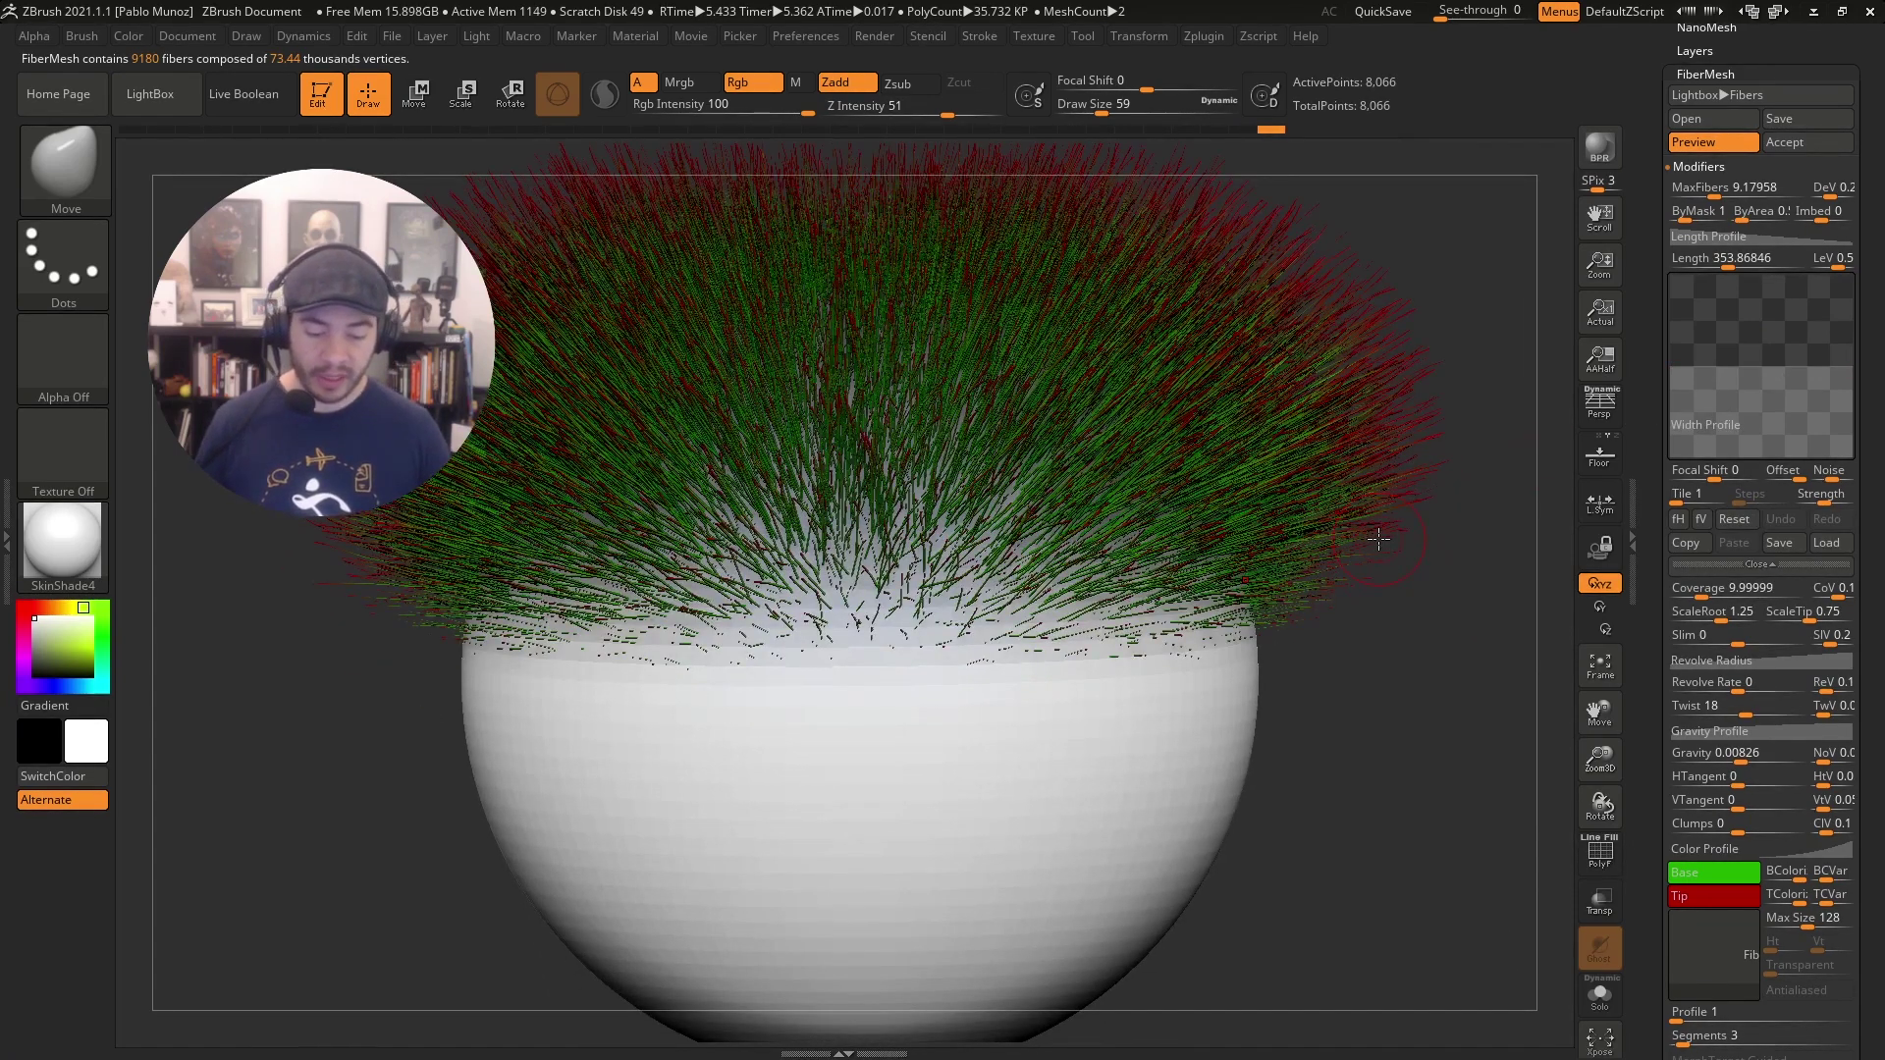
alt+drag(1355, 613, 1376, 686)
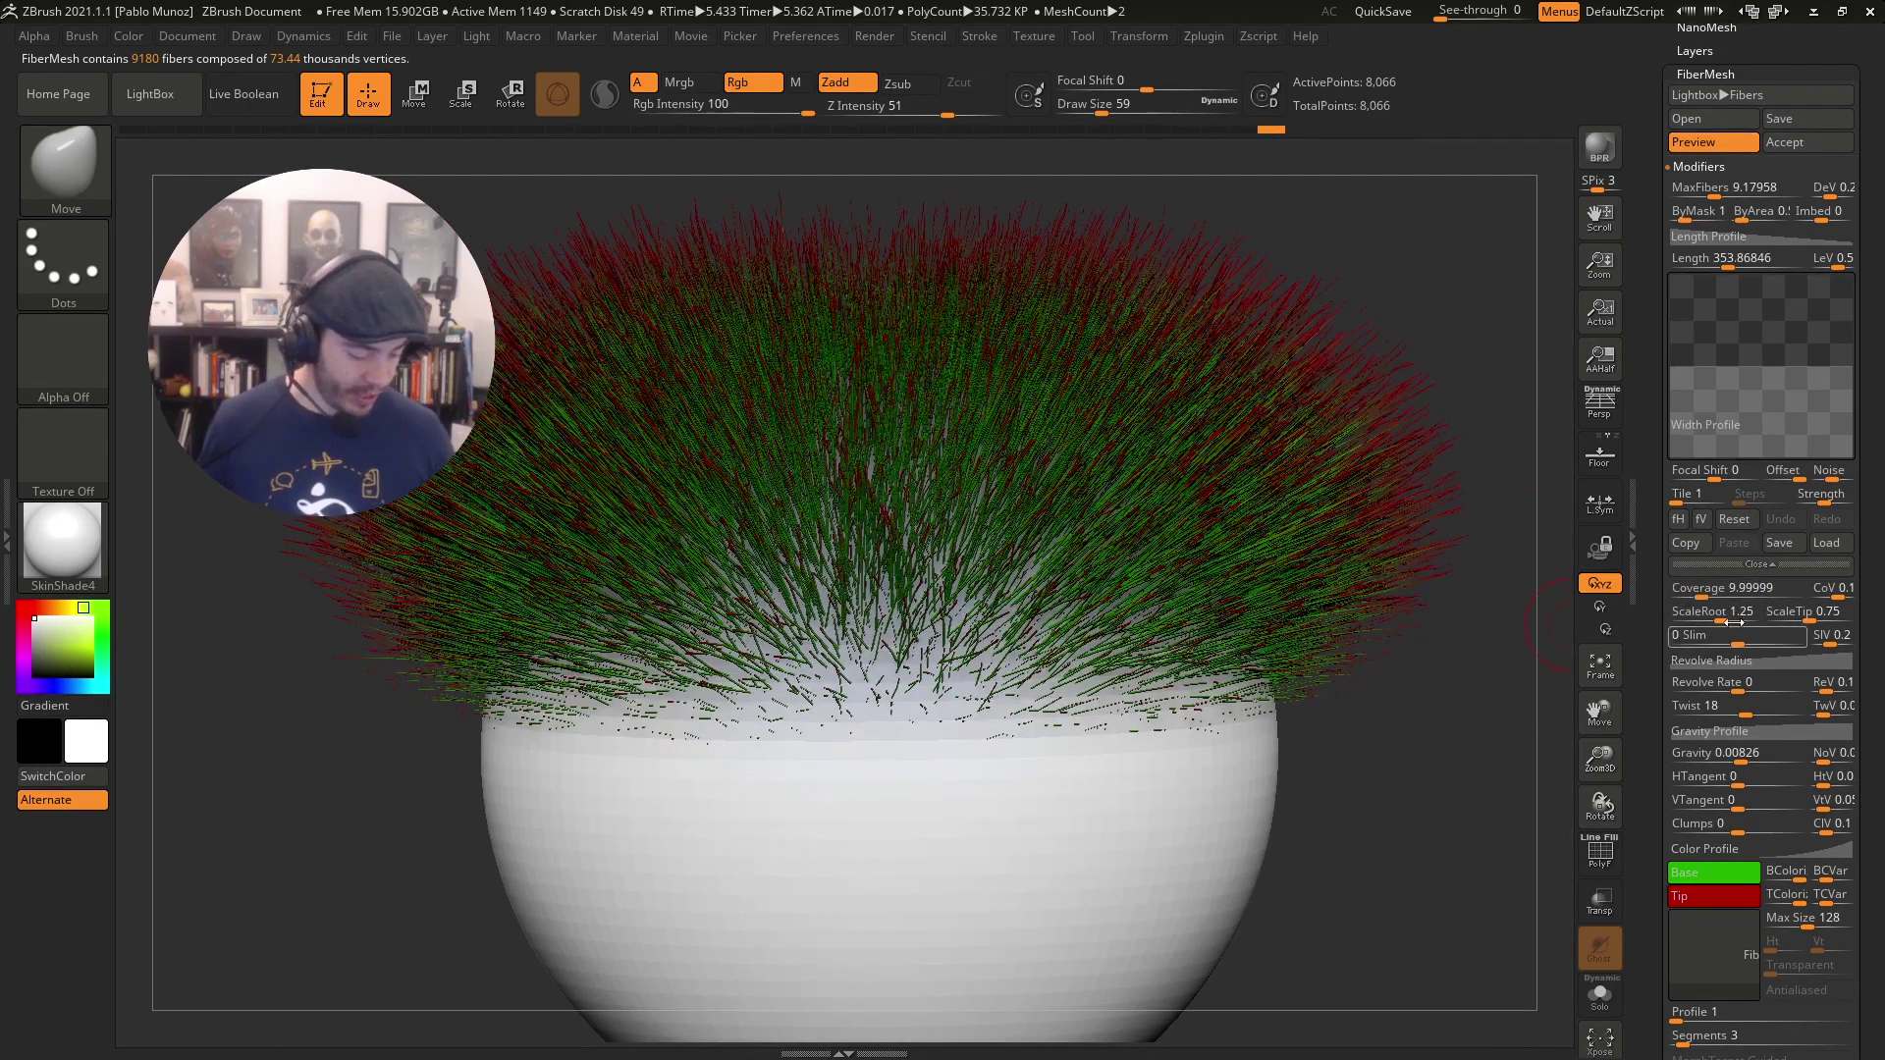
drag(1699, 589, 1735, 591)
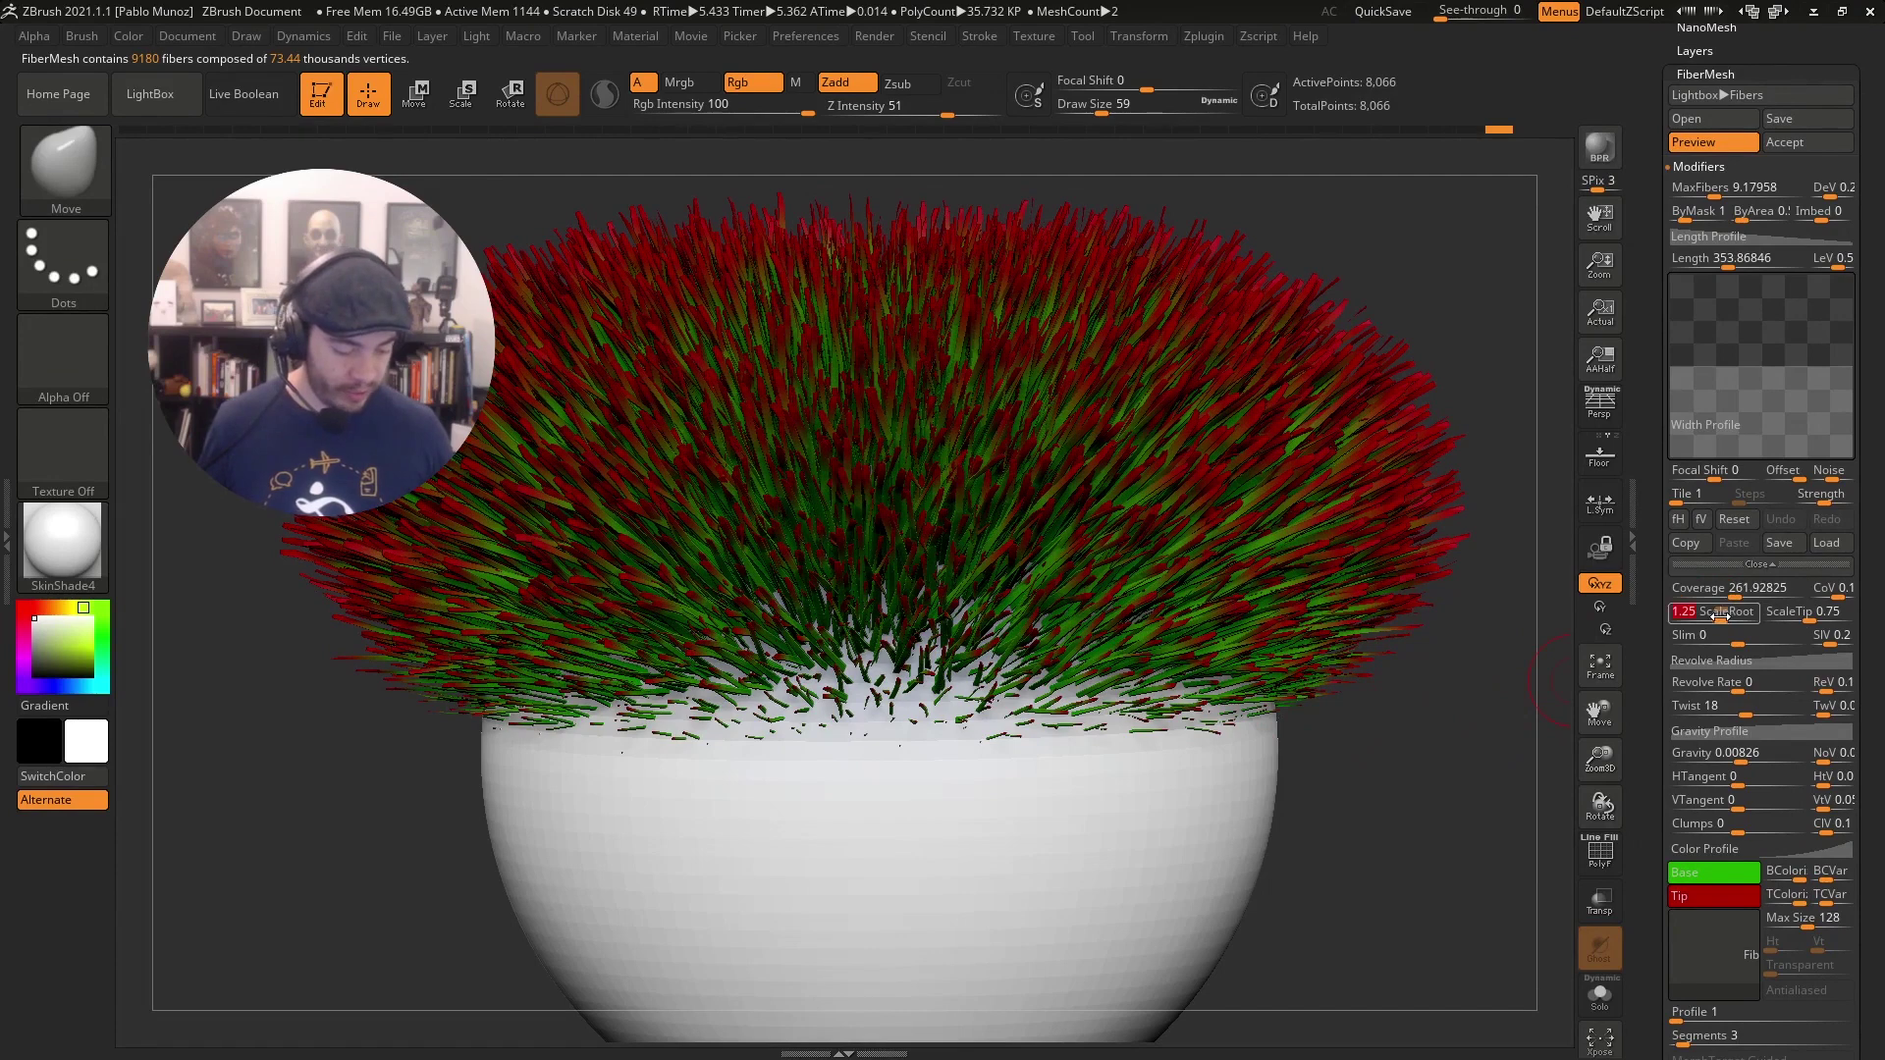
Set ScaleTip to its maximum of 10 to exaggerate the width of the fiber tips.
click(1795, 618)
text(11)
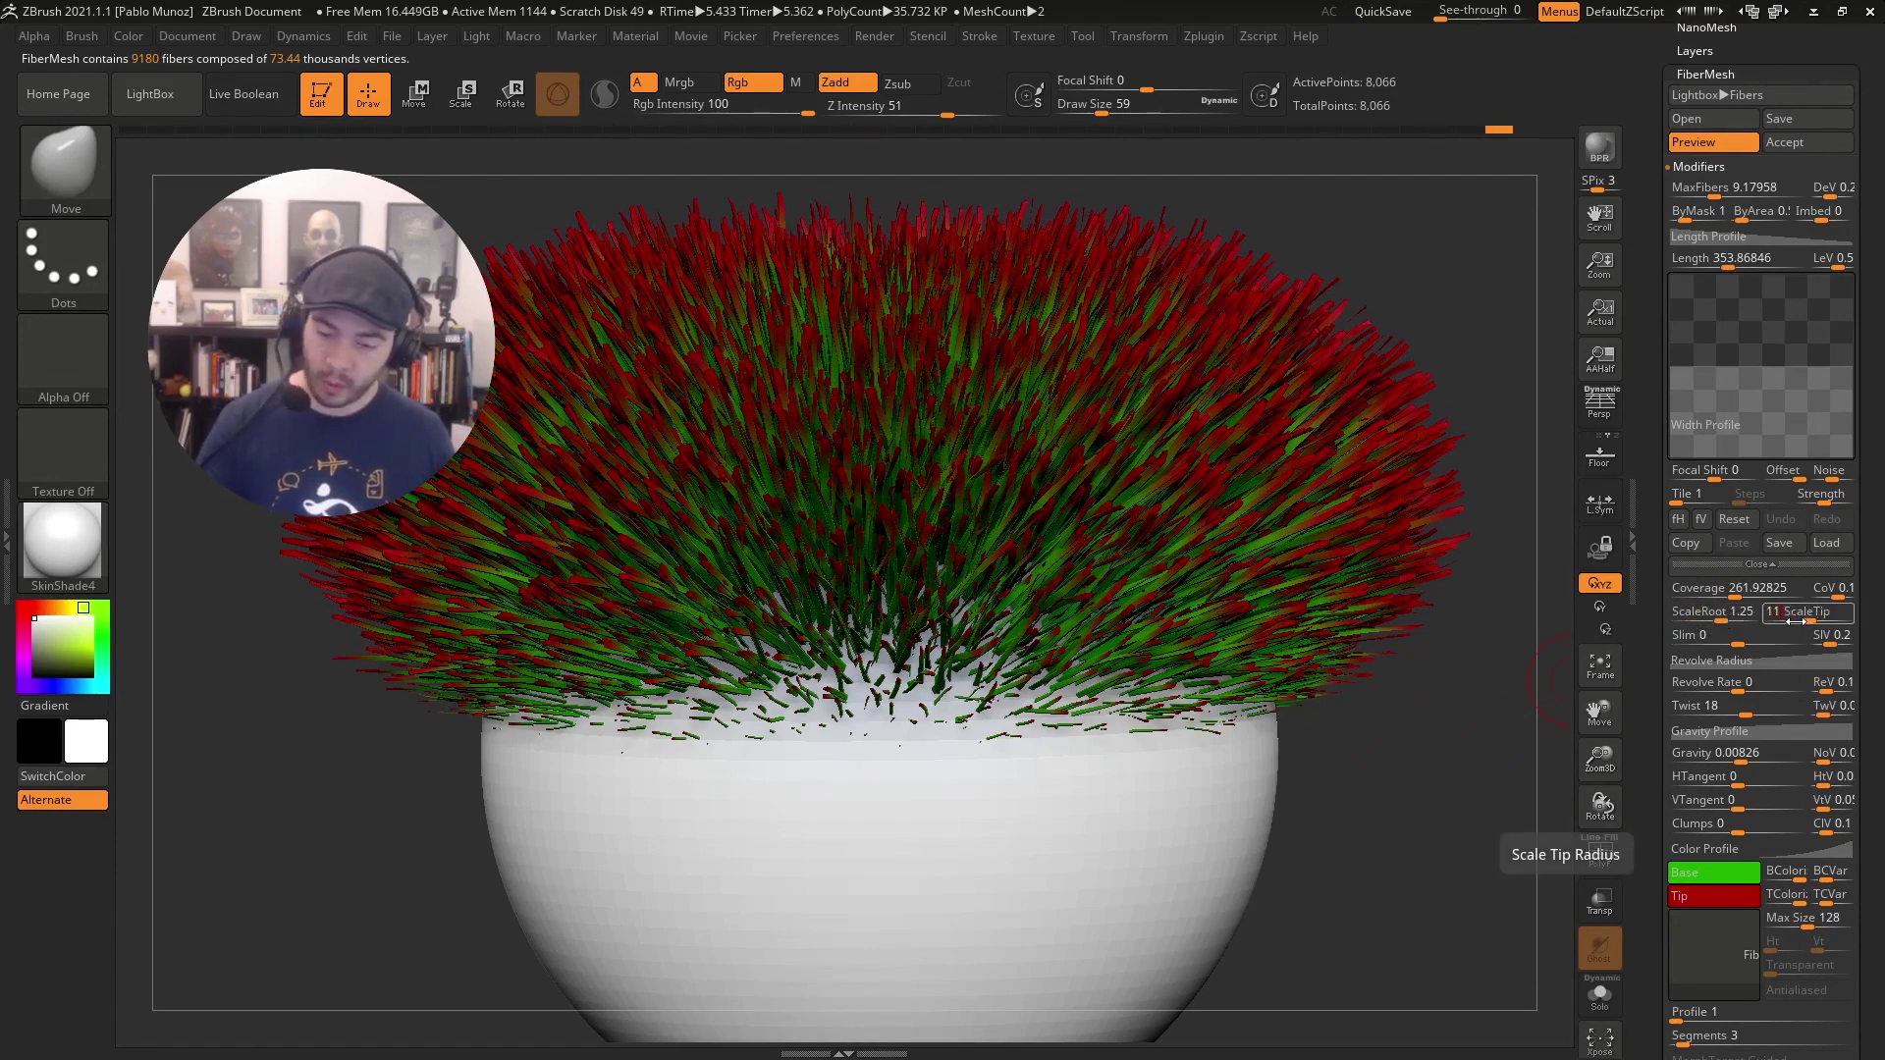
key(Return)
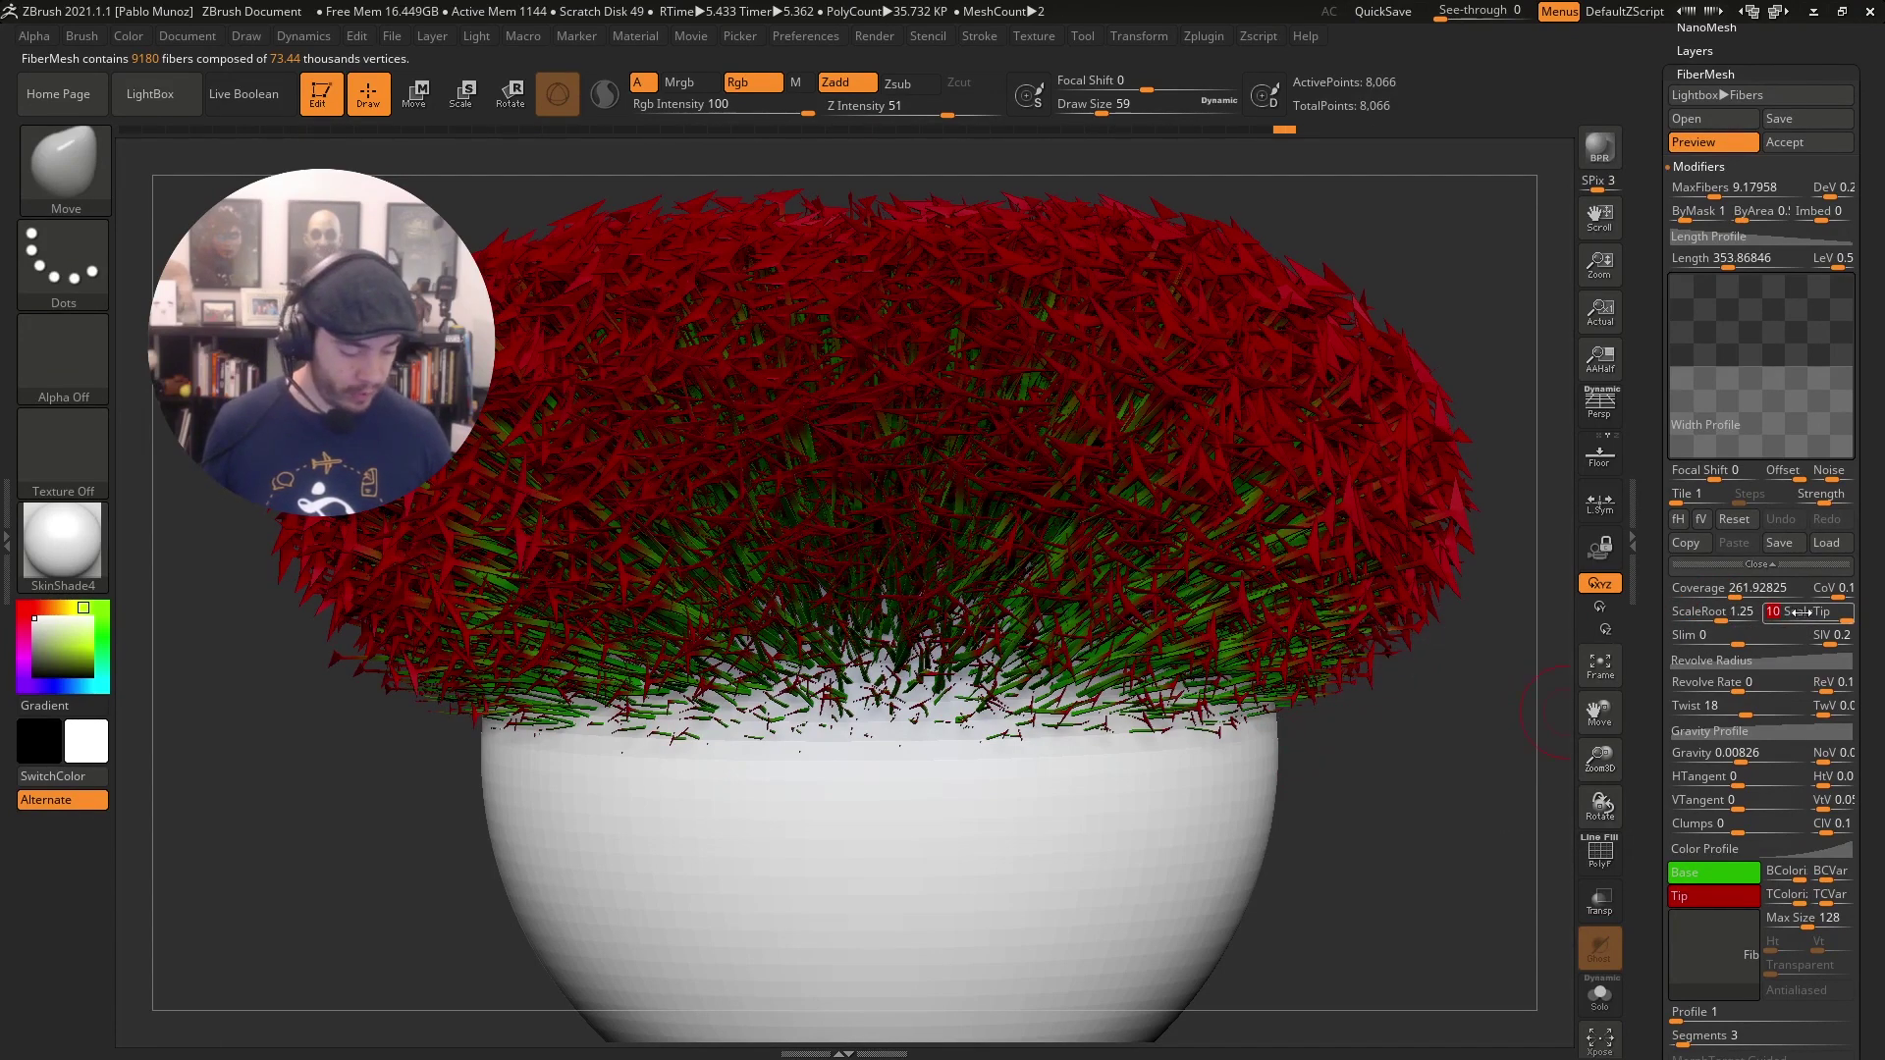
Set both ScaleRoot and ScaleTip of the fibers to 1.
click(1729, 618)
text(1)
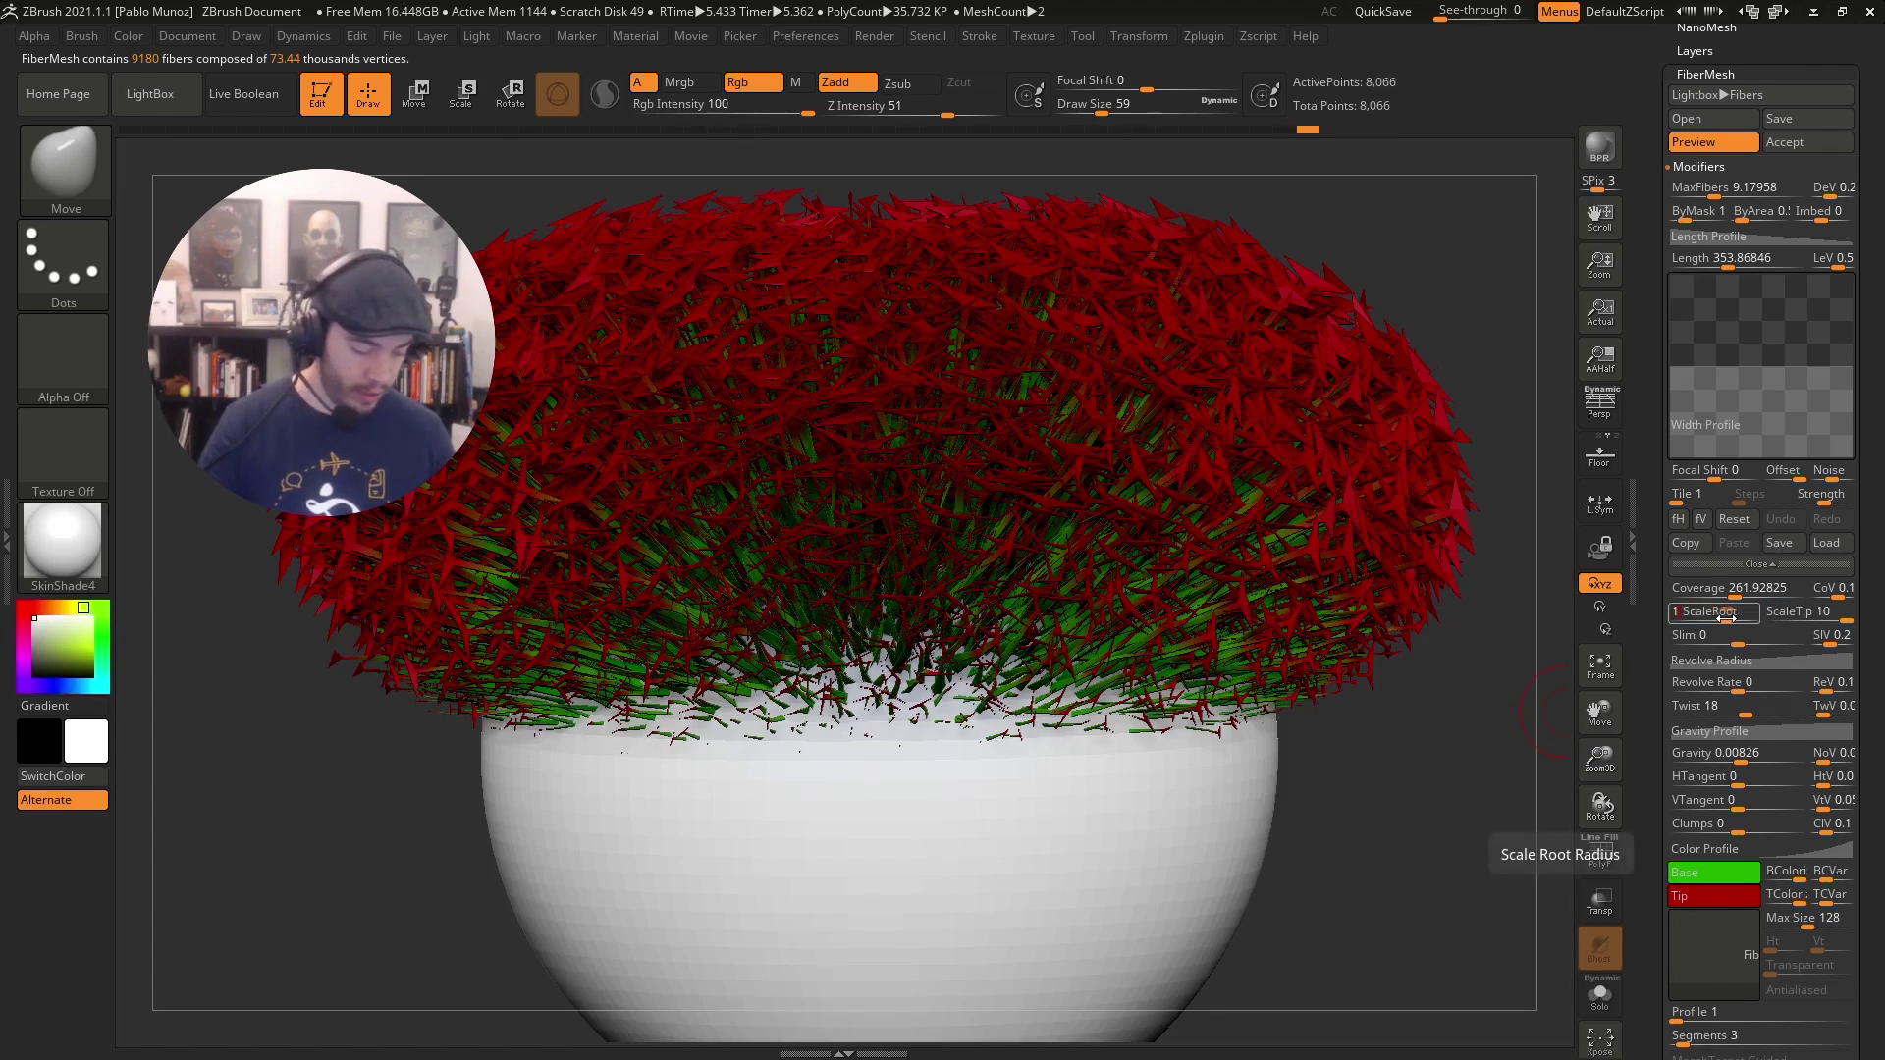
click(1809, 614)
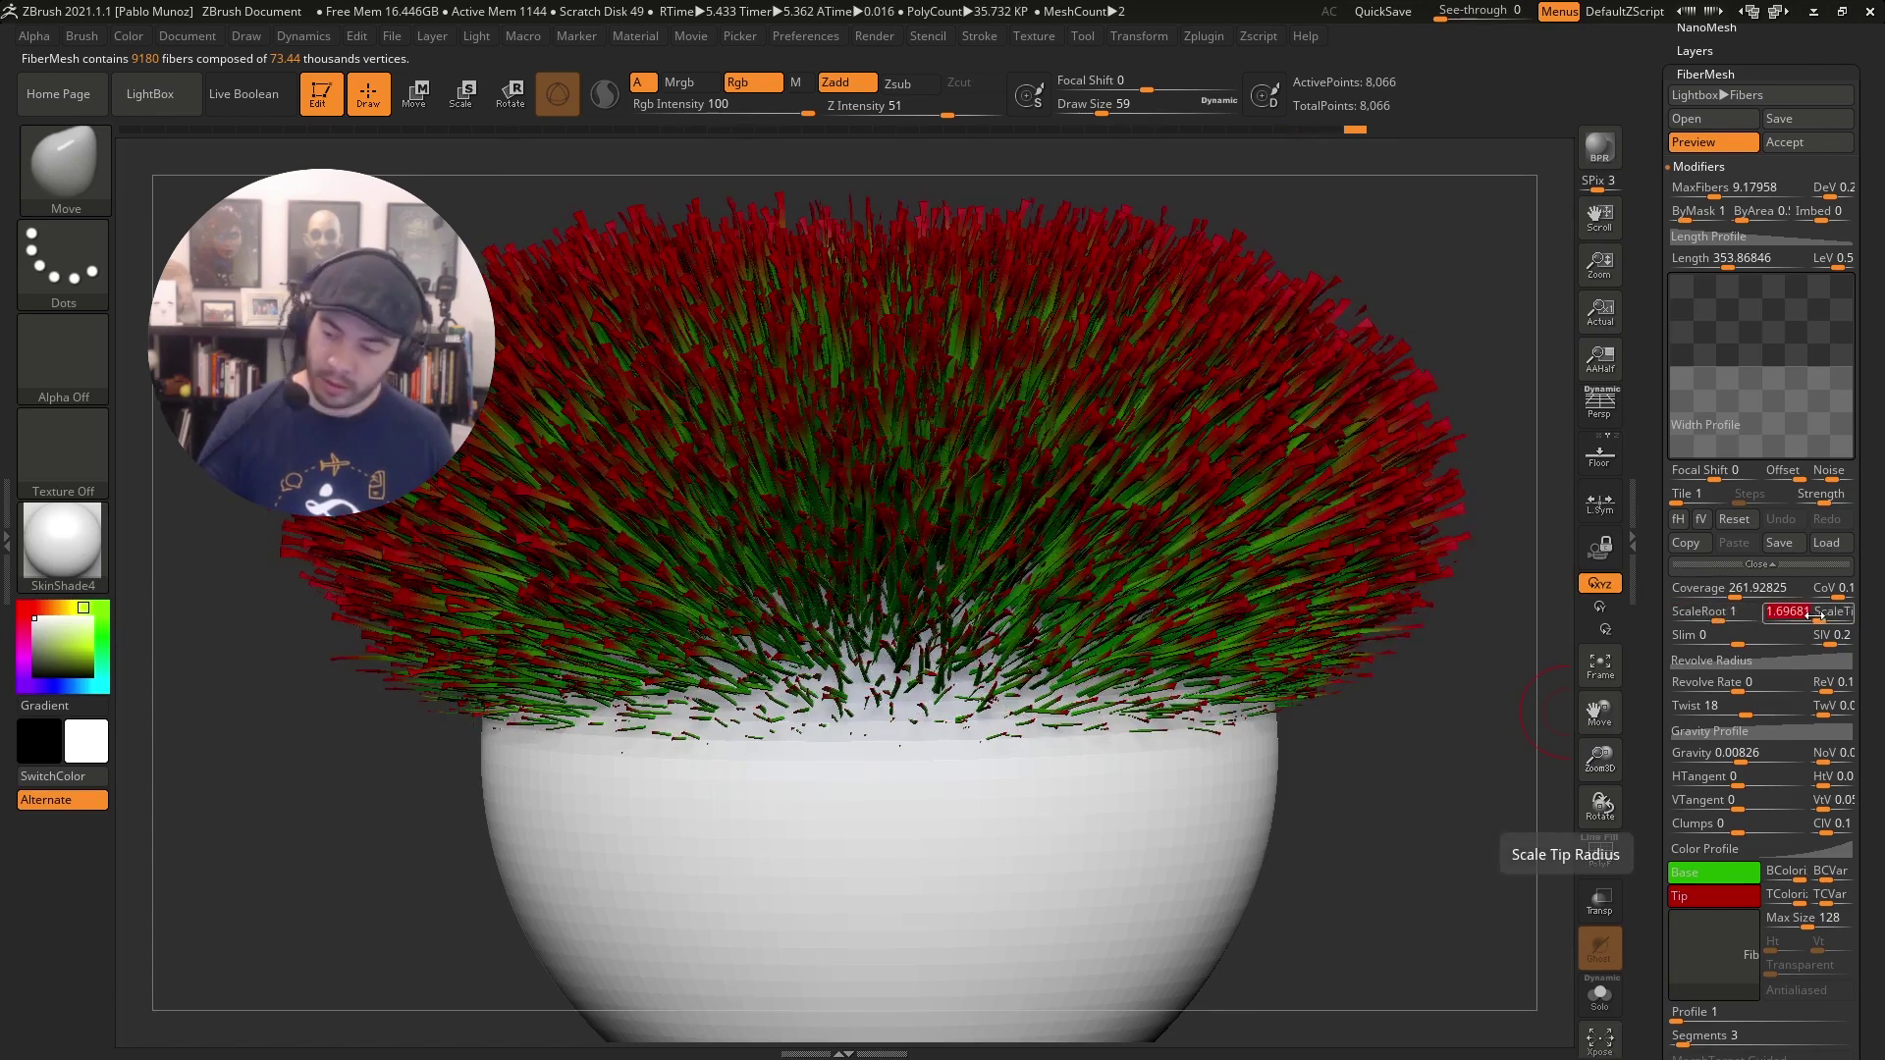
text(1)
key(Return)
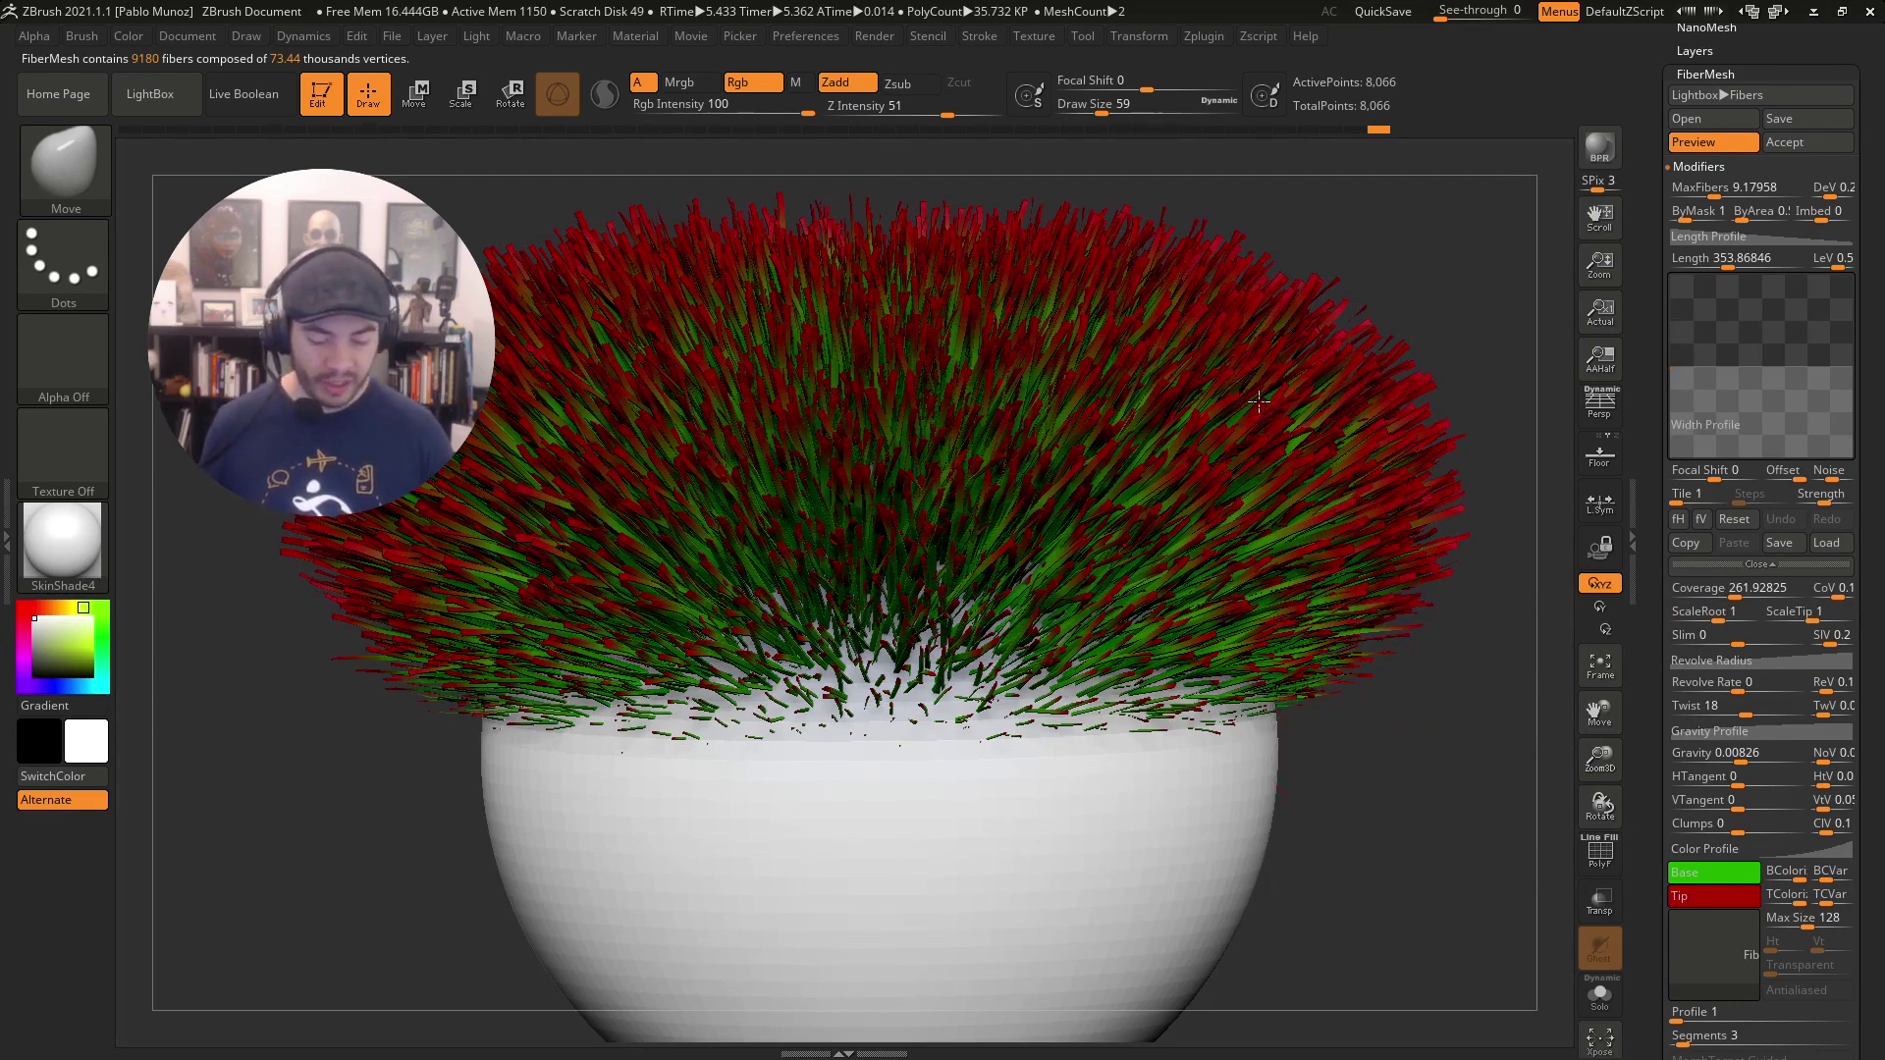
Slope the fiber Width Profile curve from a narrow root up to full width, V 1, at the tip.
drag(1670, 366, 1672, 416)
right_drag(995, 692, 988, 626)
drag(1083, 582, 1043, 614)
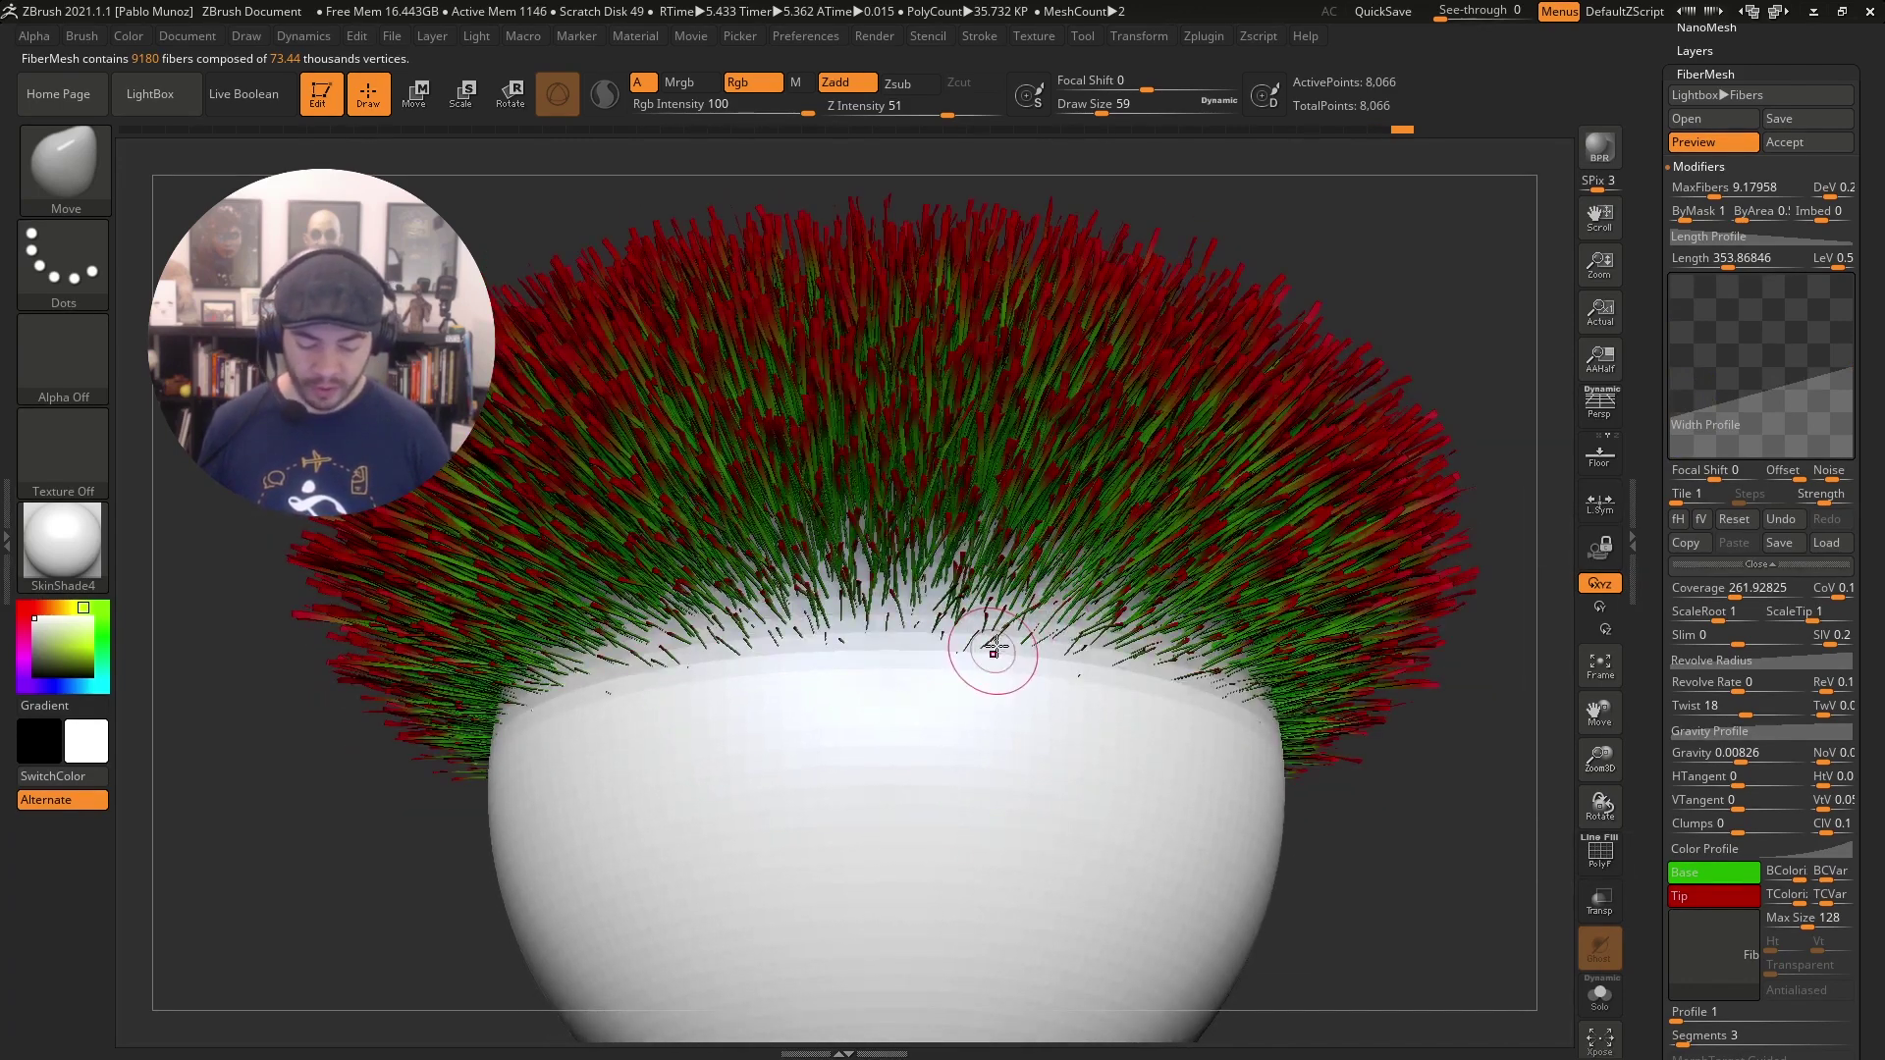
drag(1852, 361, 1852, 279)
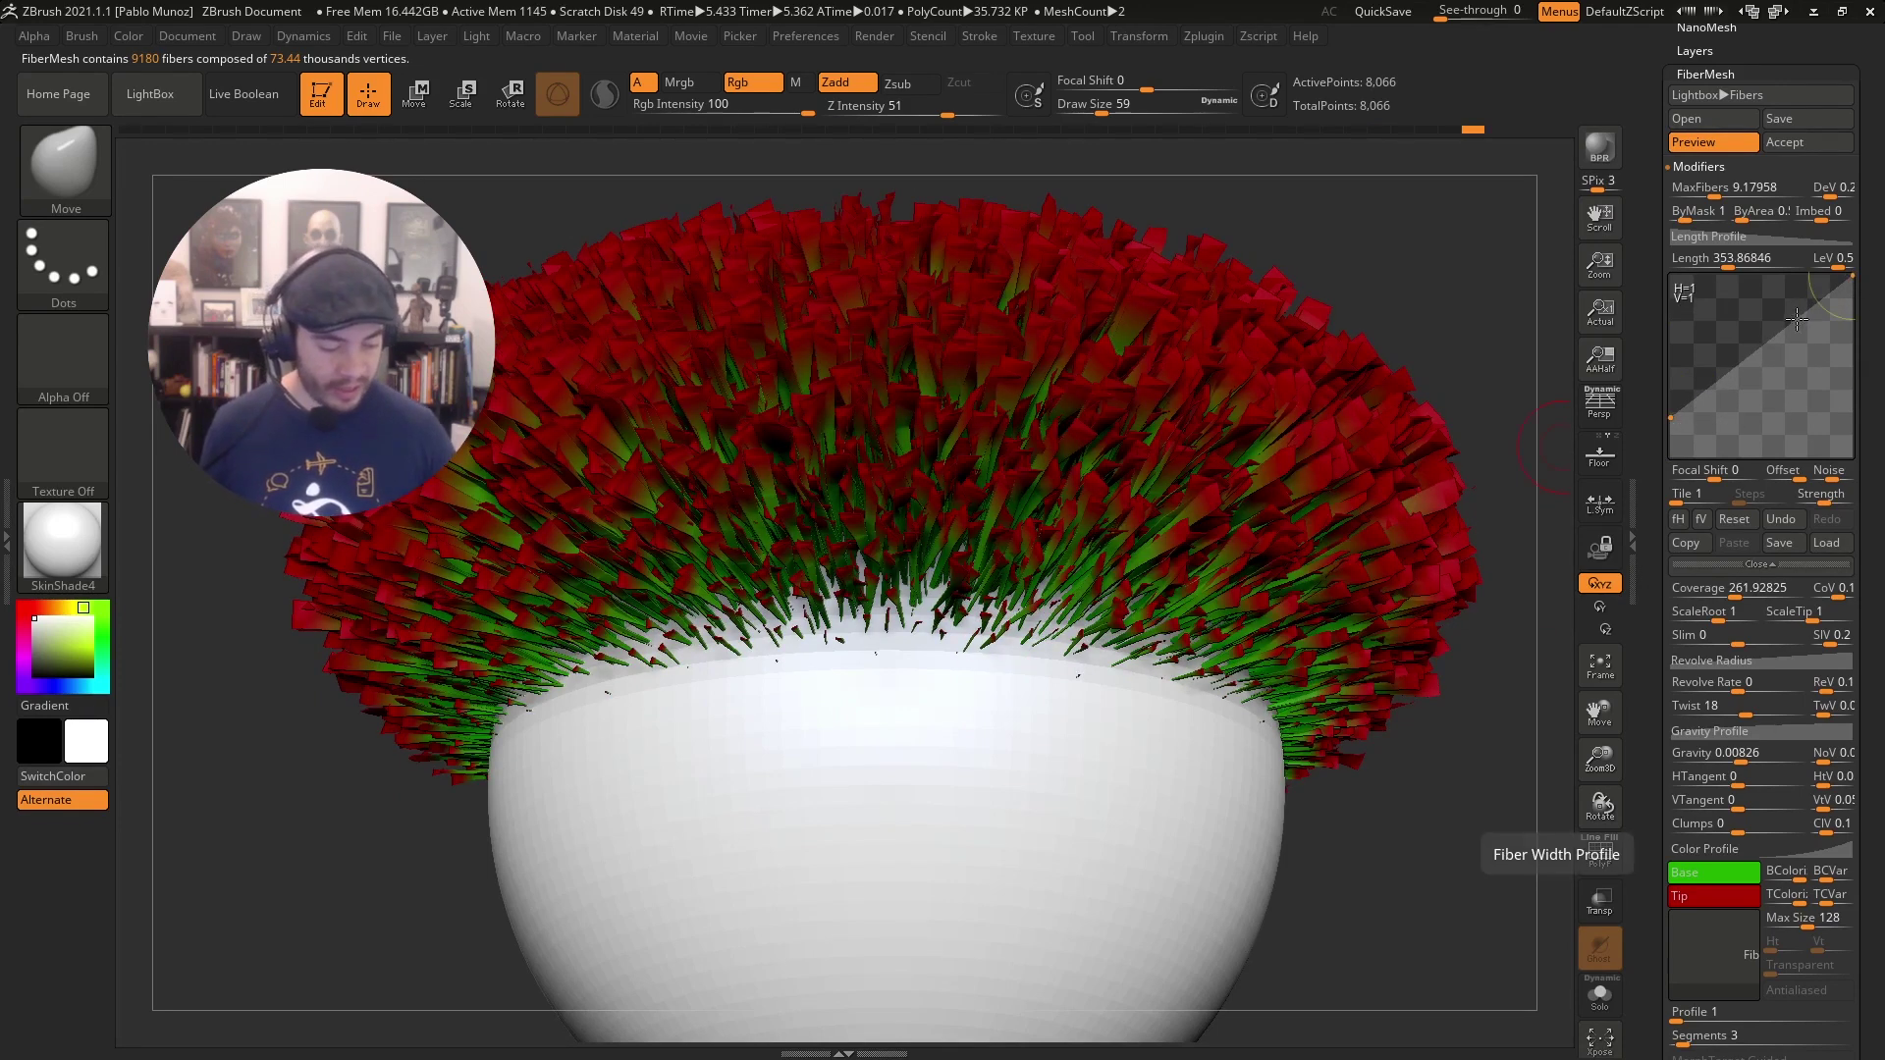
Add points to the Width Profile curve to keep it low until about H 0.82, V 0.41, and raise the root end slightly.
drag(1796, 332, 1801, 390)
right_drag(1208, 561, 1142, 515)
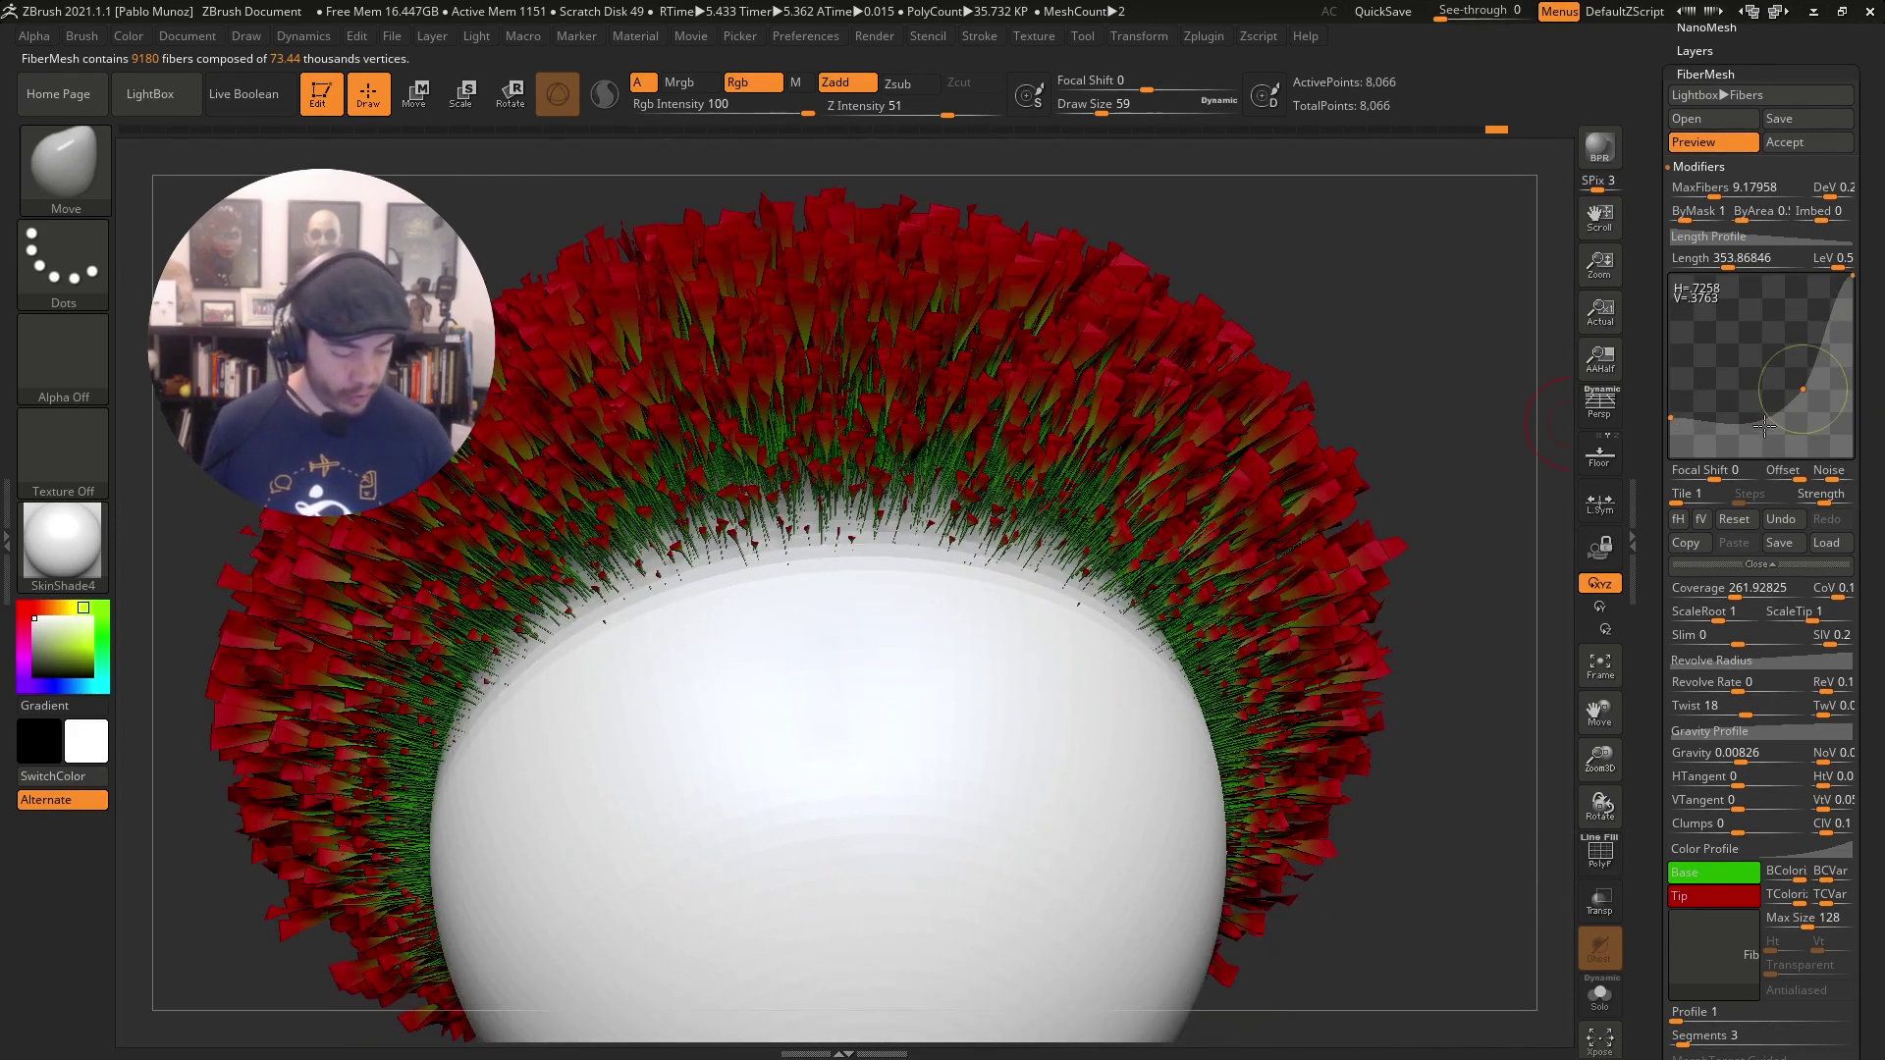
mouse_move(1763, 424)
mouse_down()
mouse_move(1808, 396)
mouse_move(1769, 412)
mouse_up()
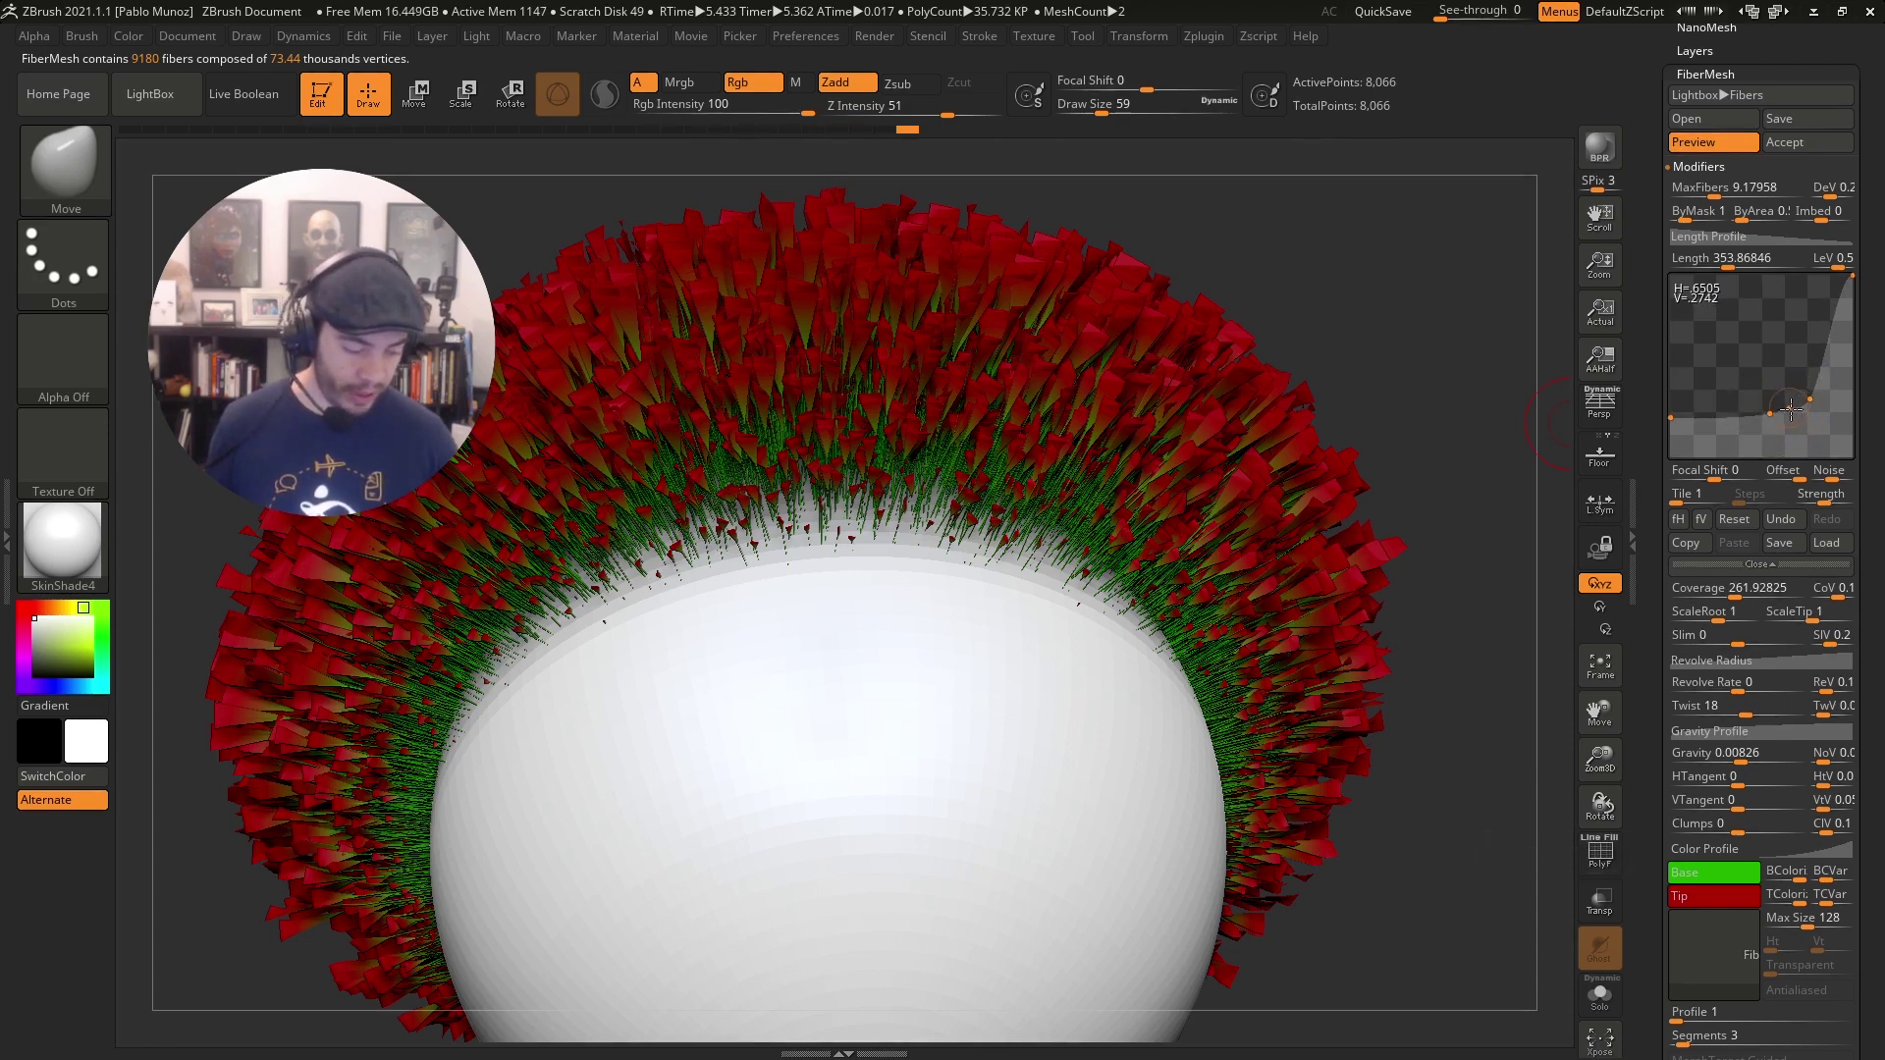
mouse_move(1769, 413)
mouse_down()
mouse_move(1758, 403)
mouse_move(1790, 394)
mouse_up()
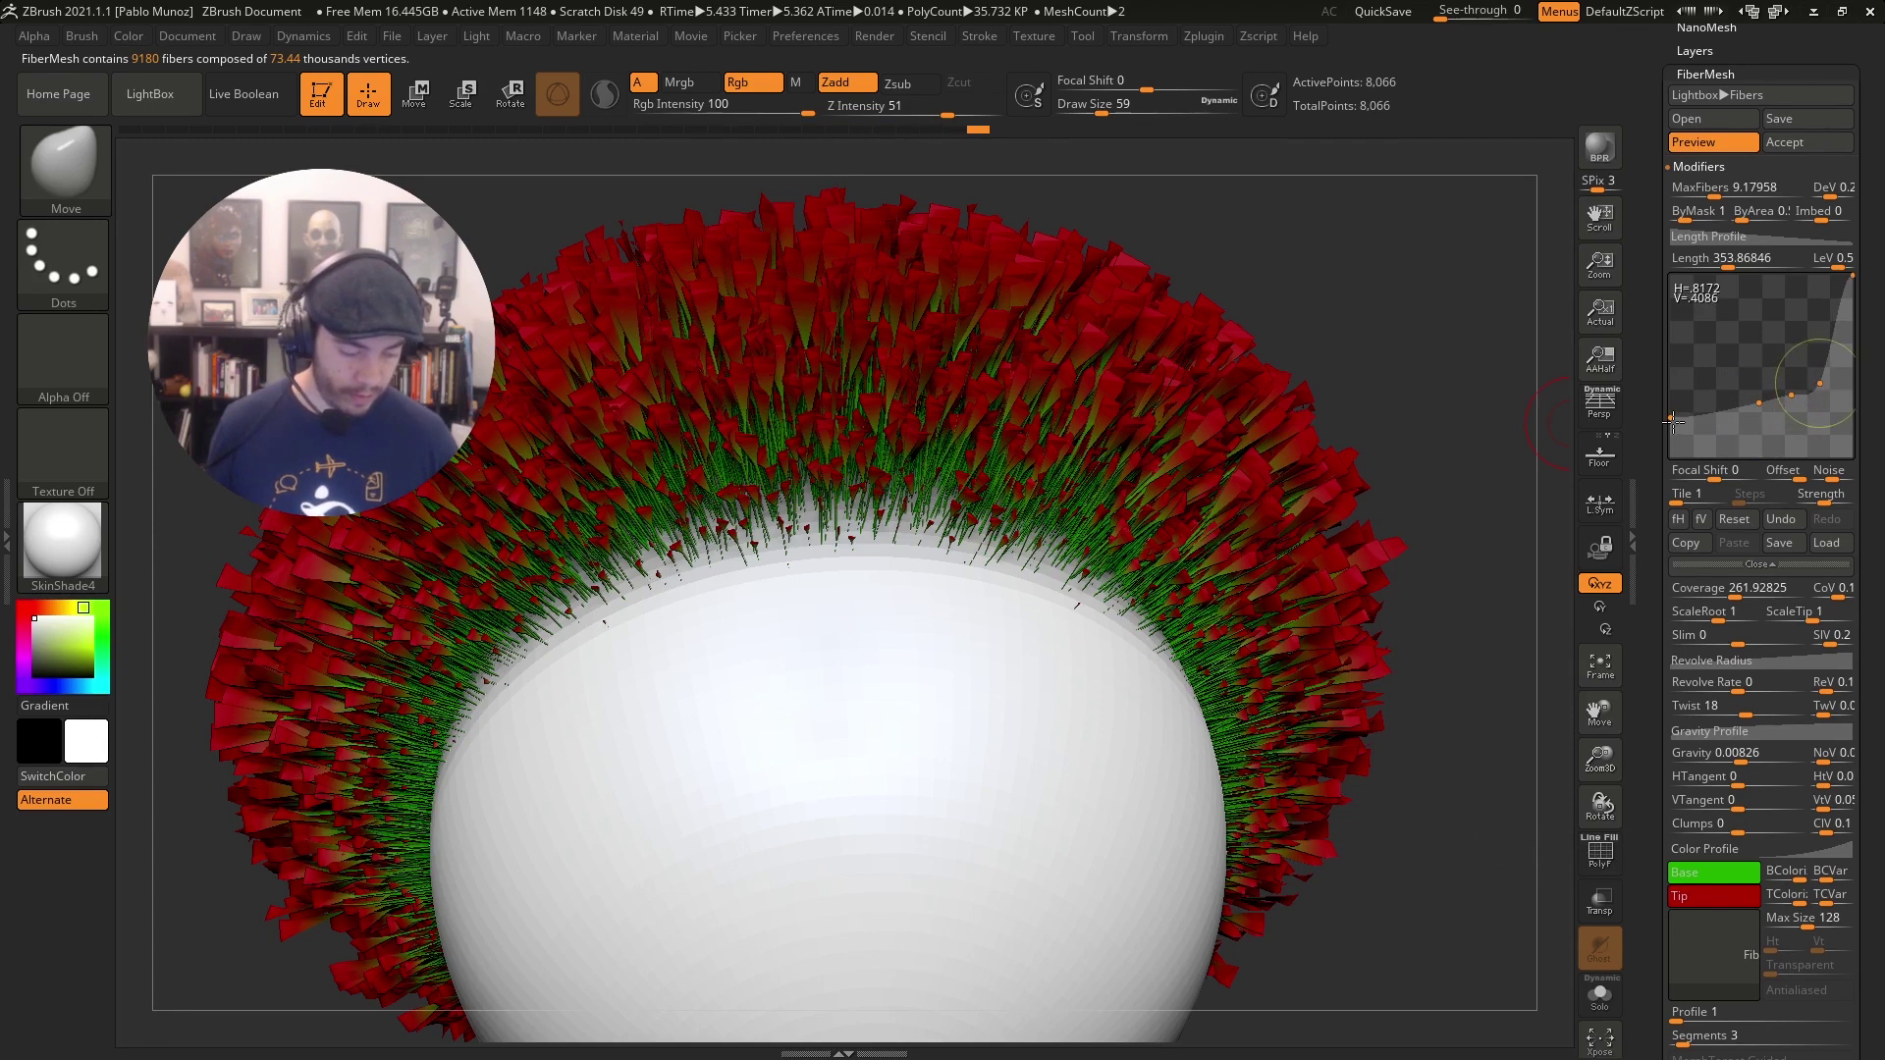
drag(1672, 422, 1671, 400)
ctrl+right_drag(1159, 558, 1221, 609)
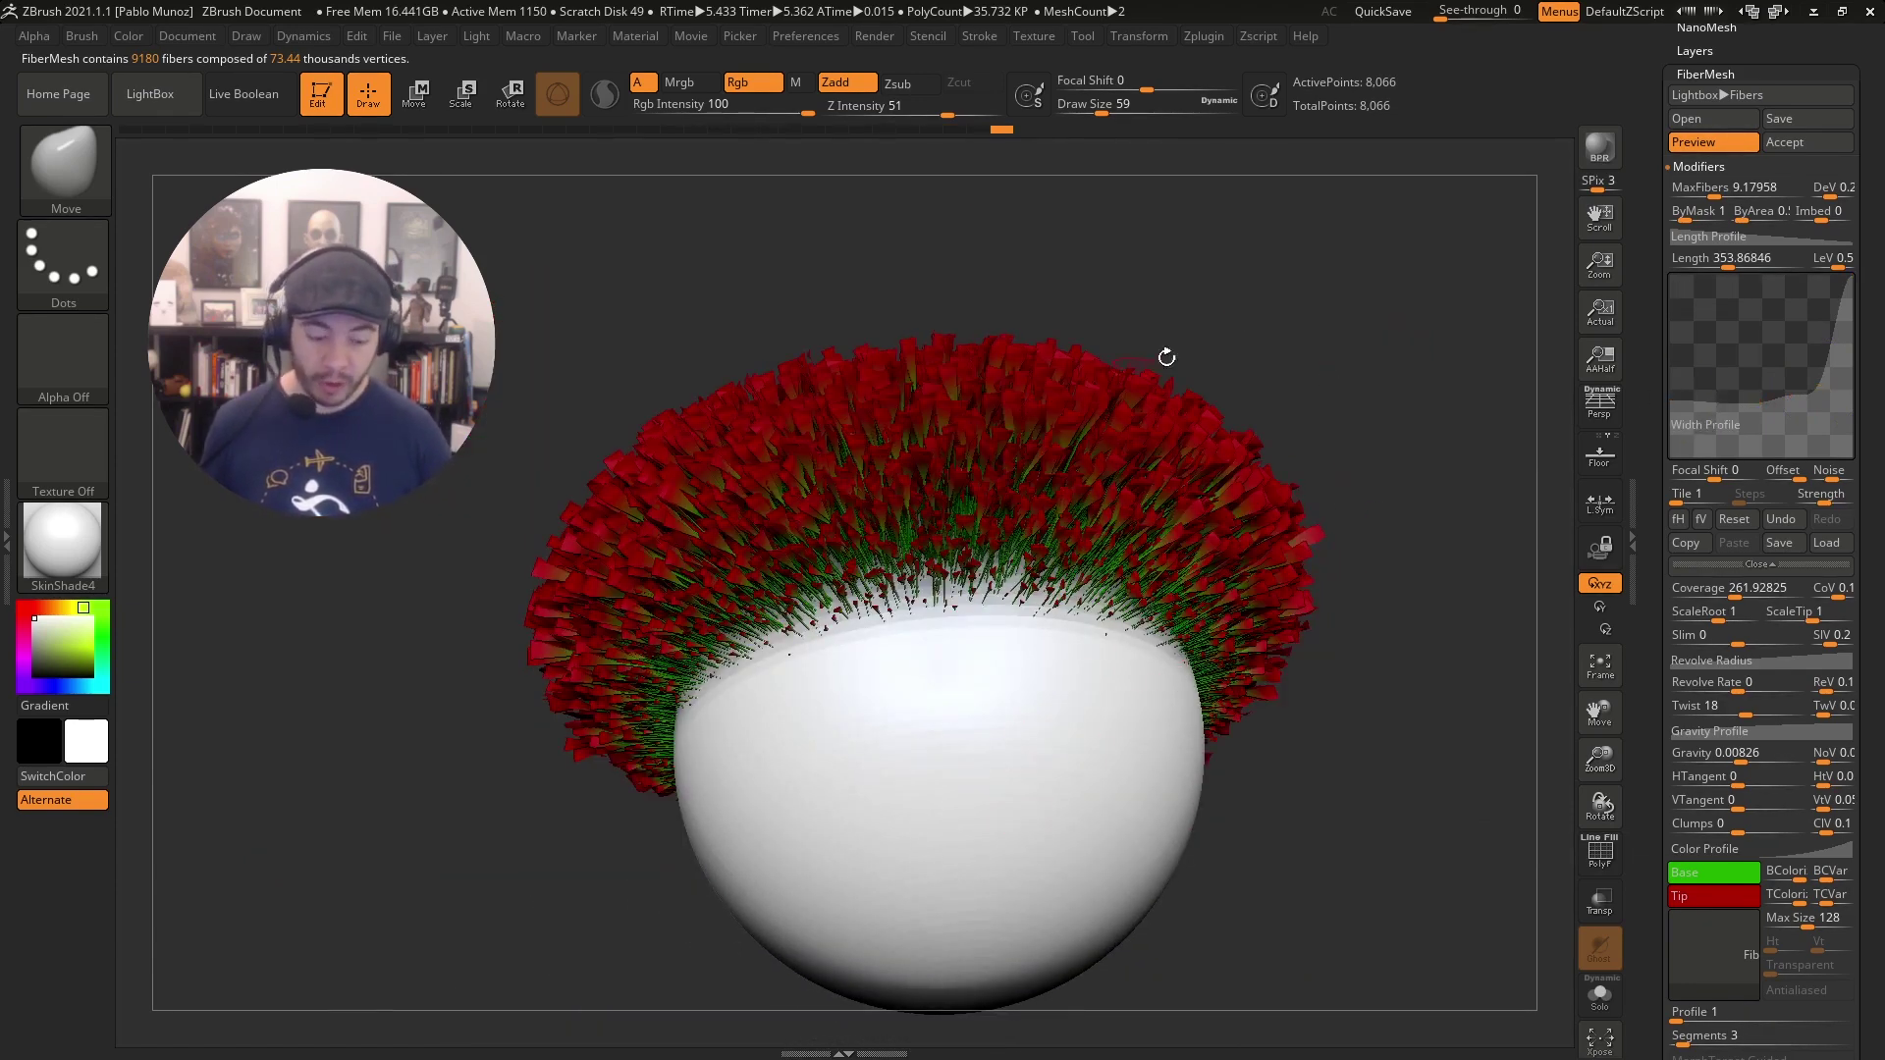
drag(1166, 356, 1361, 439)
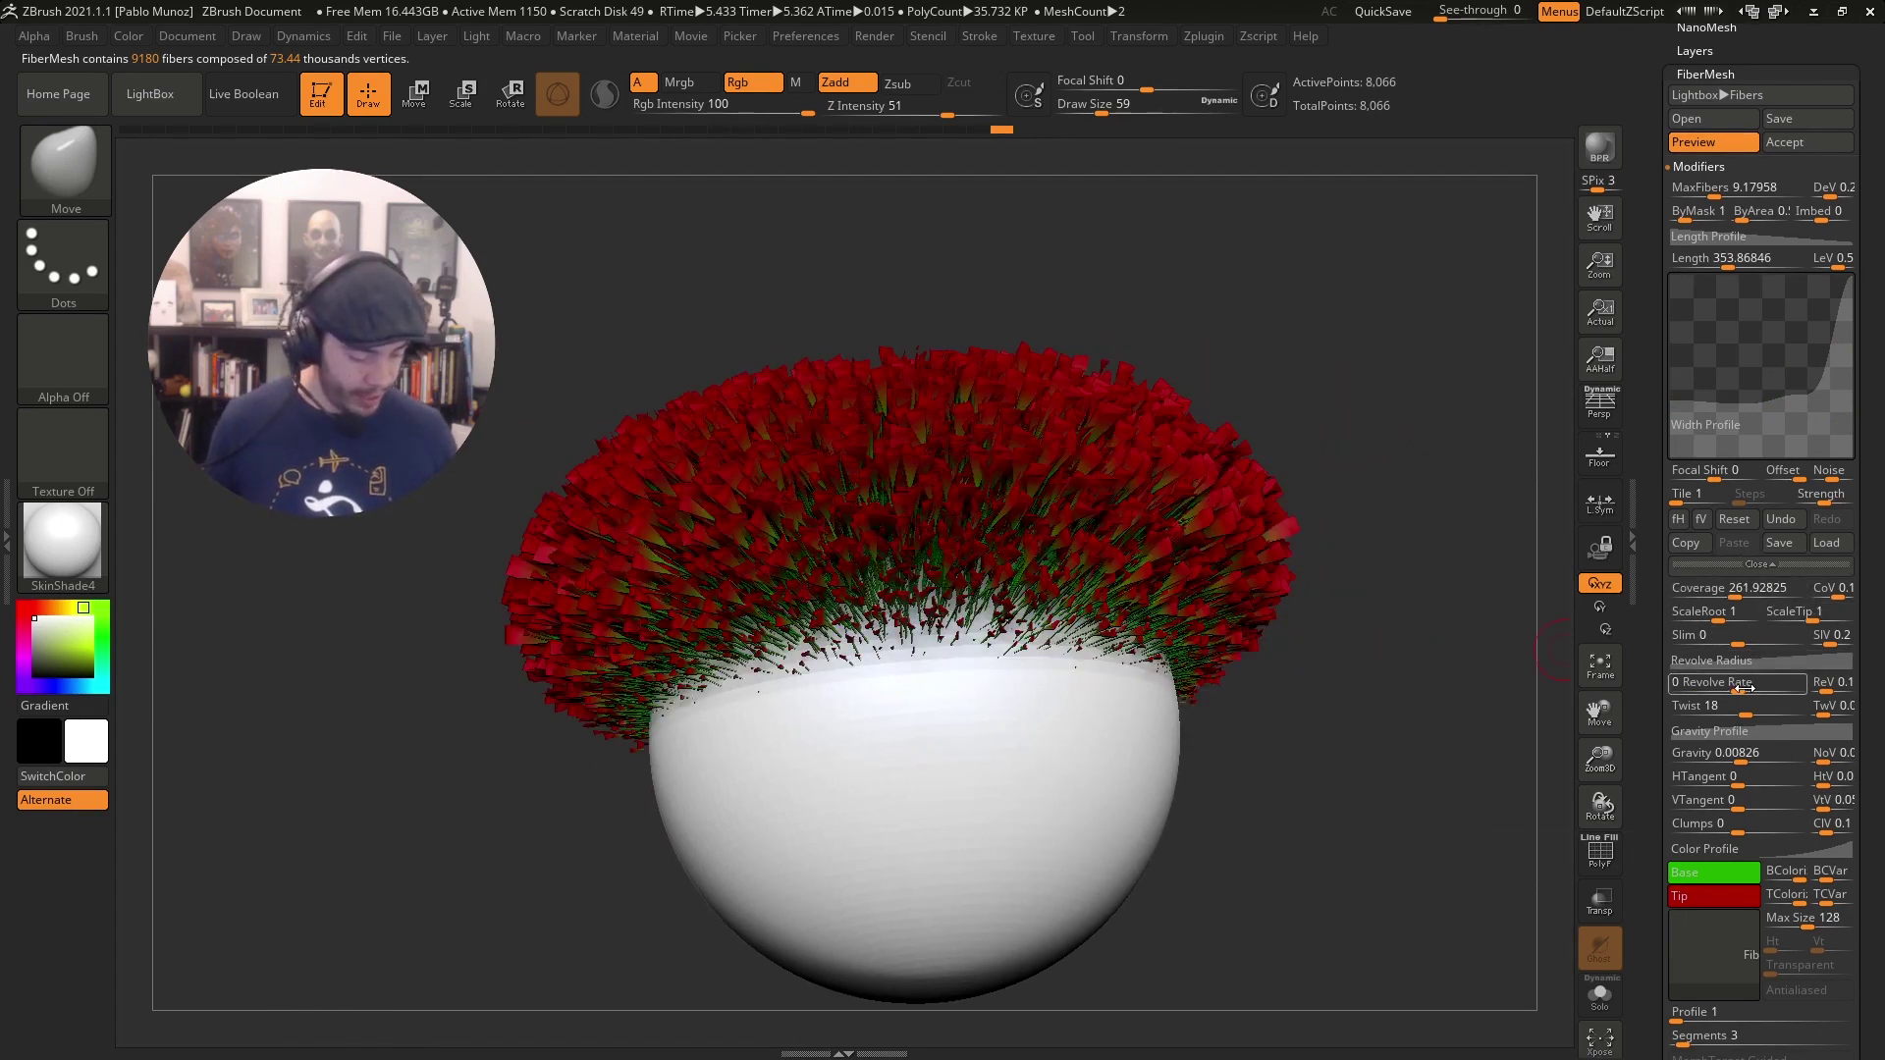
Set the fiber Twist to about 46 and the Revolve Rate to about 4.46.
drag(1749, 713, 1758, 713)
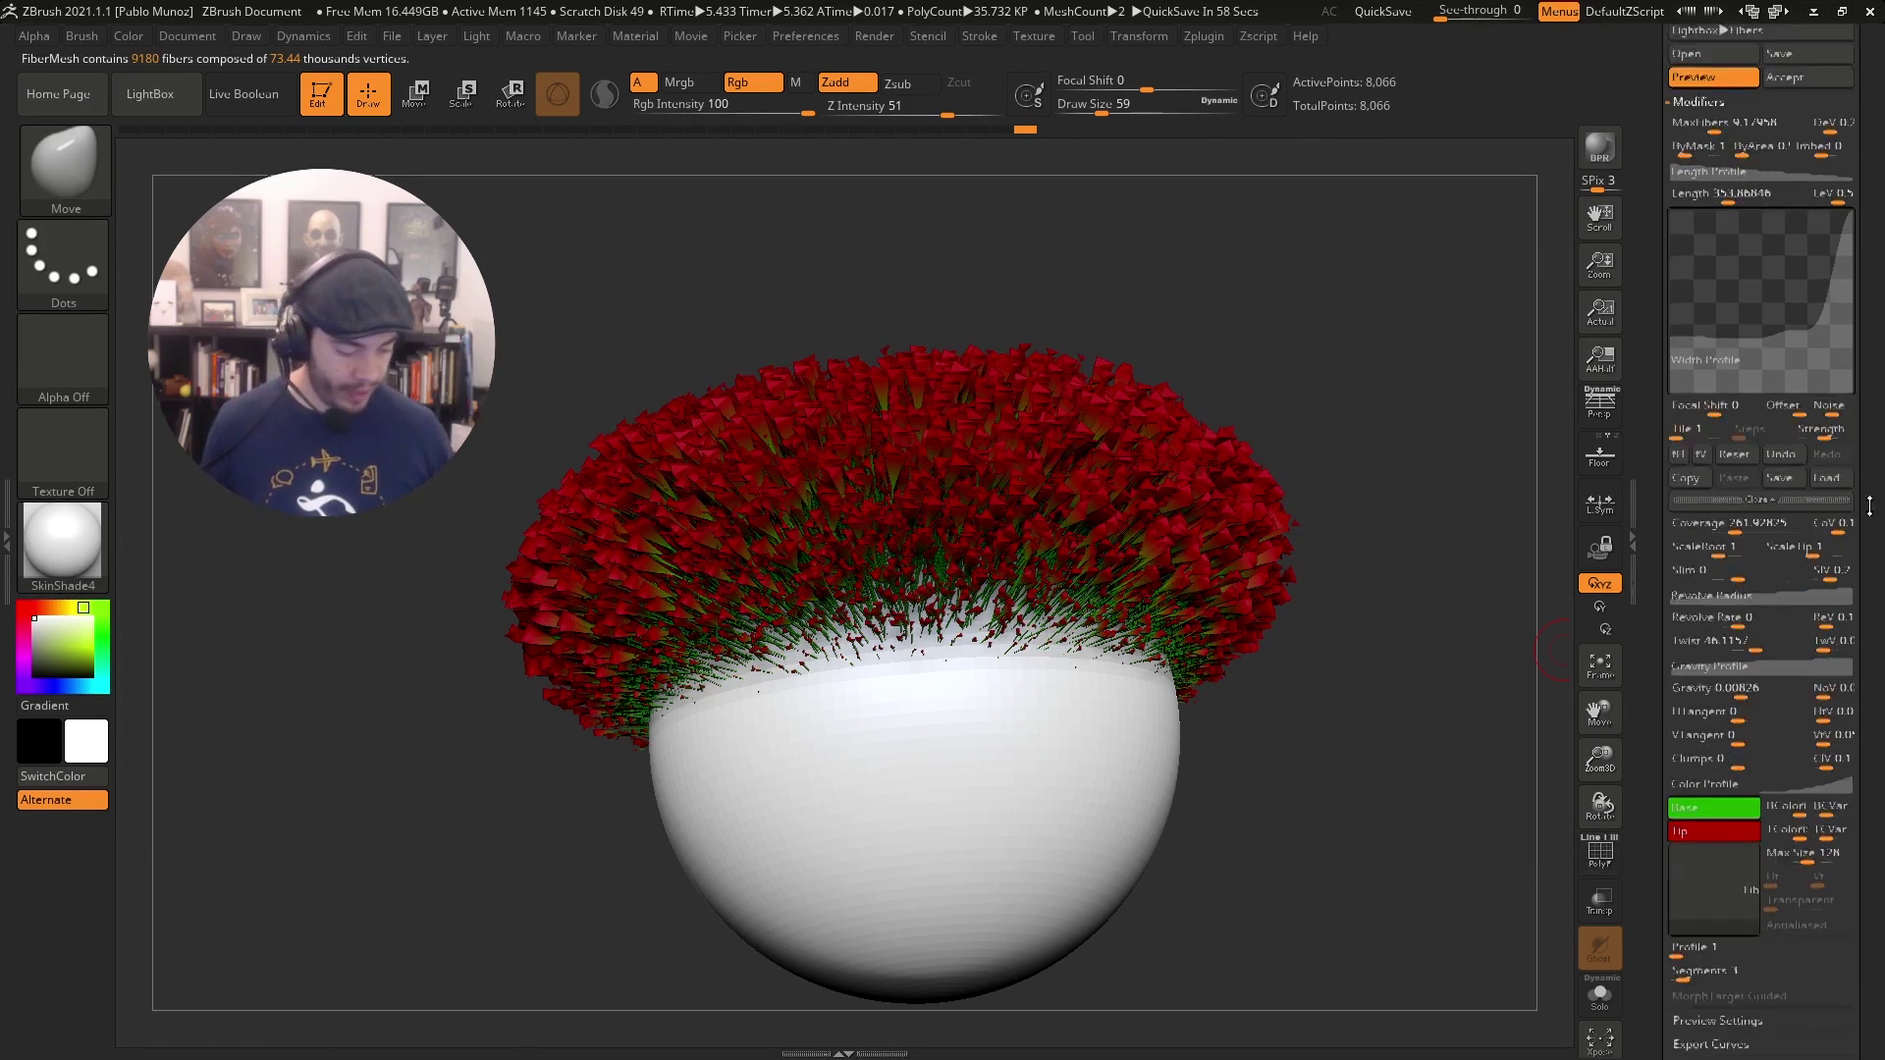
scroll(1832, 589, down, 4)
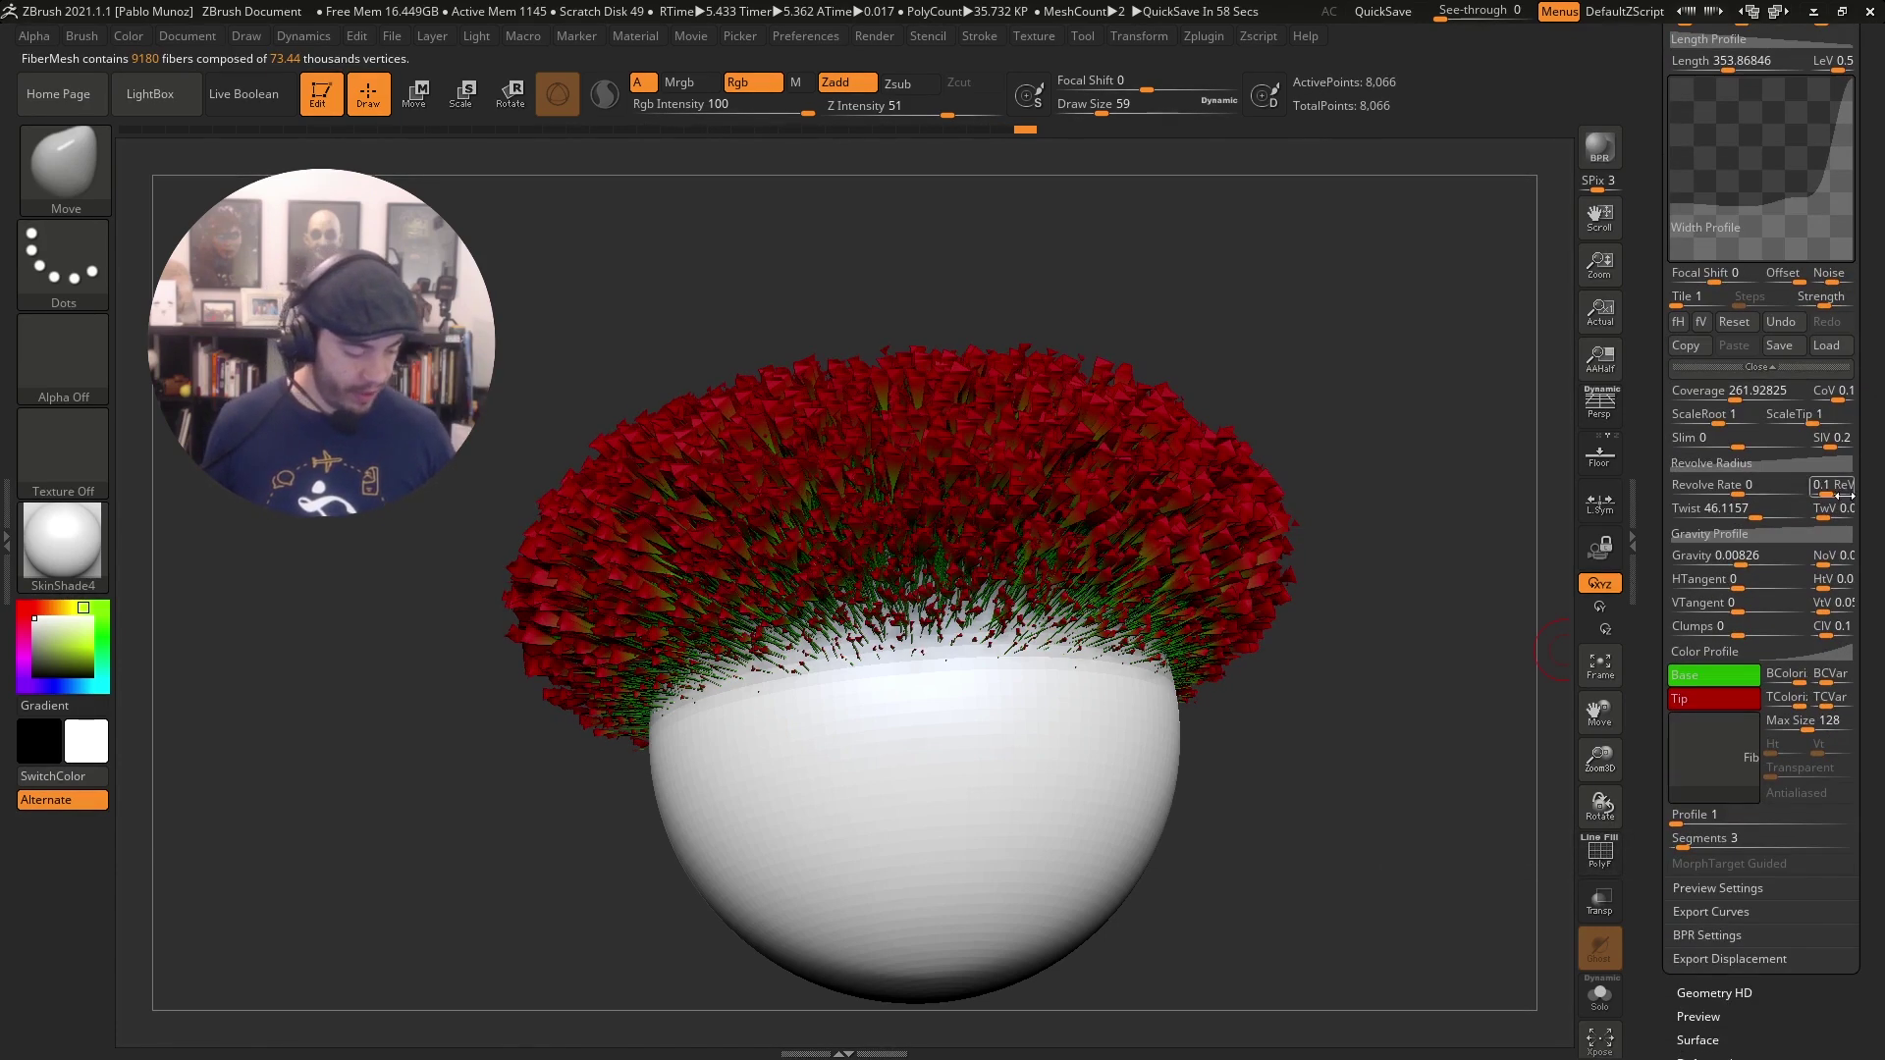
click(1743, 486)
click(1743, 487)
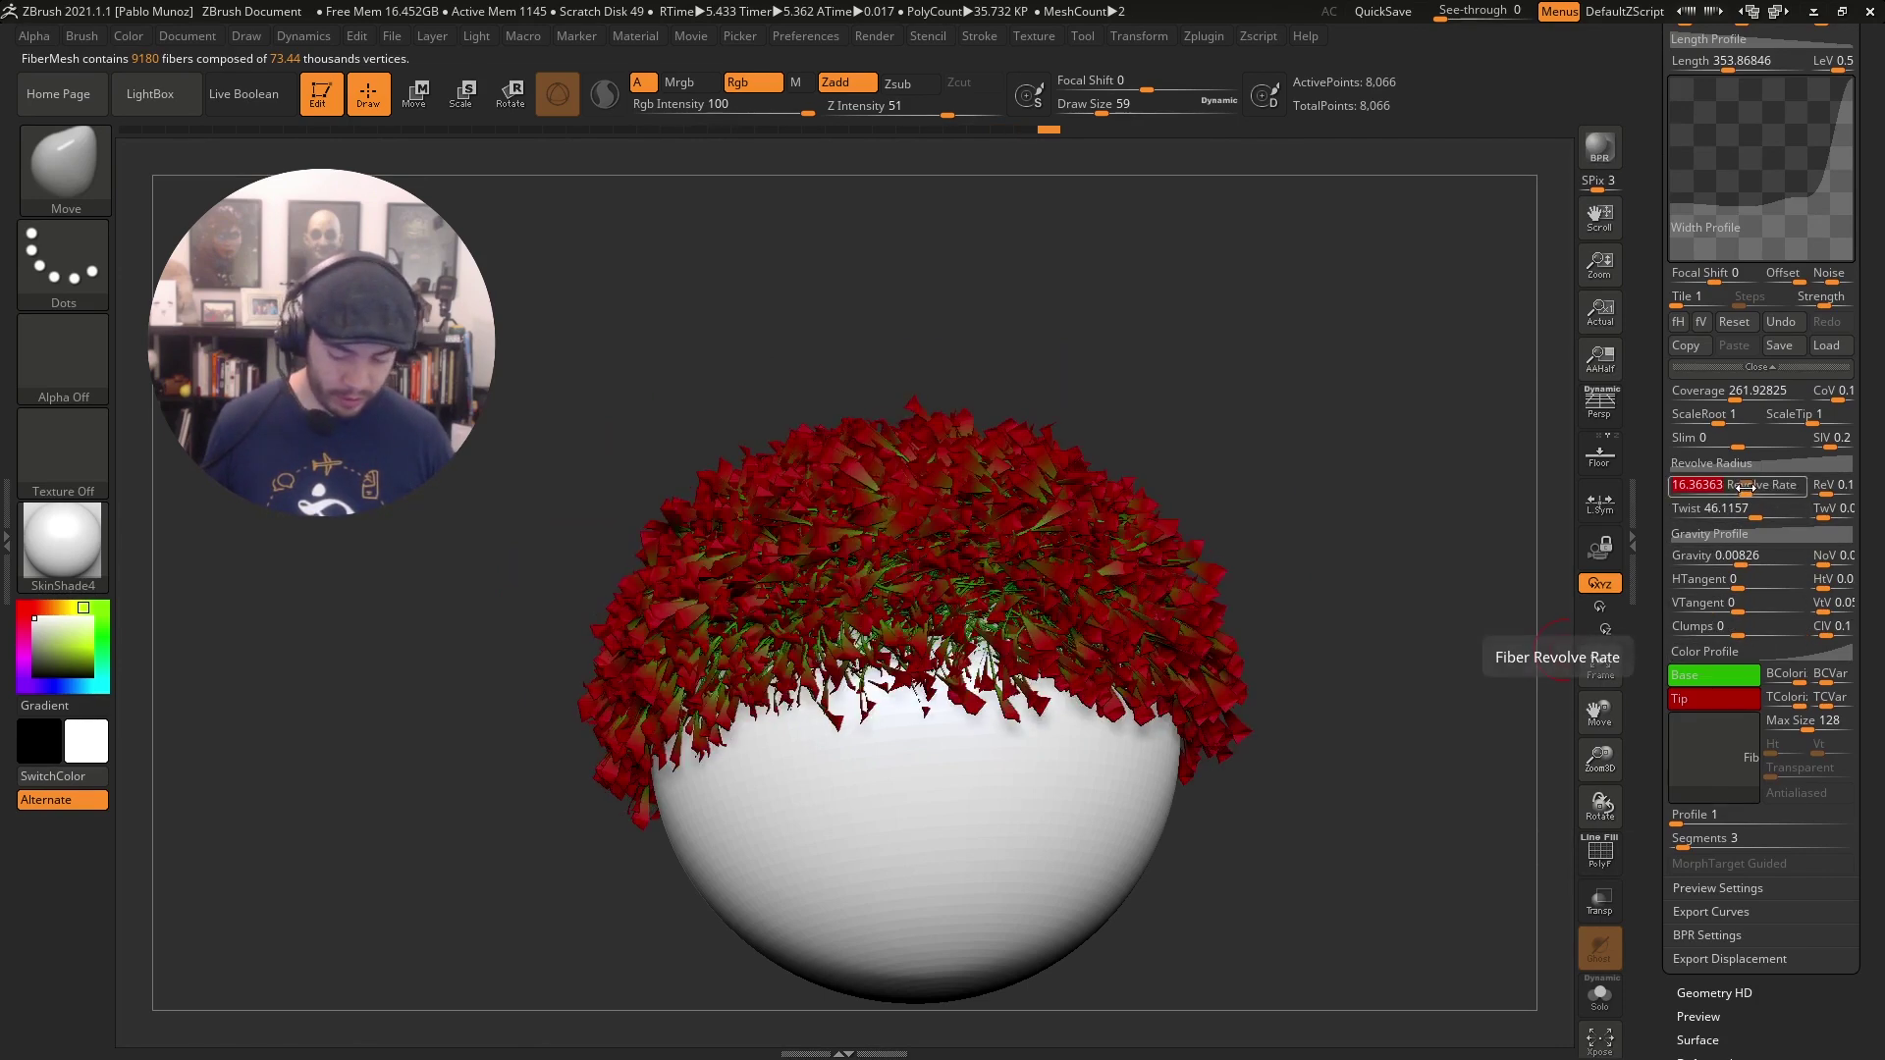
click(1738, 491)
mouse_move(1739, 490)
mouse_down()
mouse_move(1760, 491)
mouse_move(1742, 491)
mouse_up()
click(1739, 491)
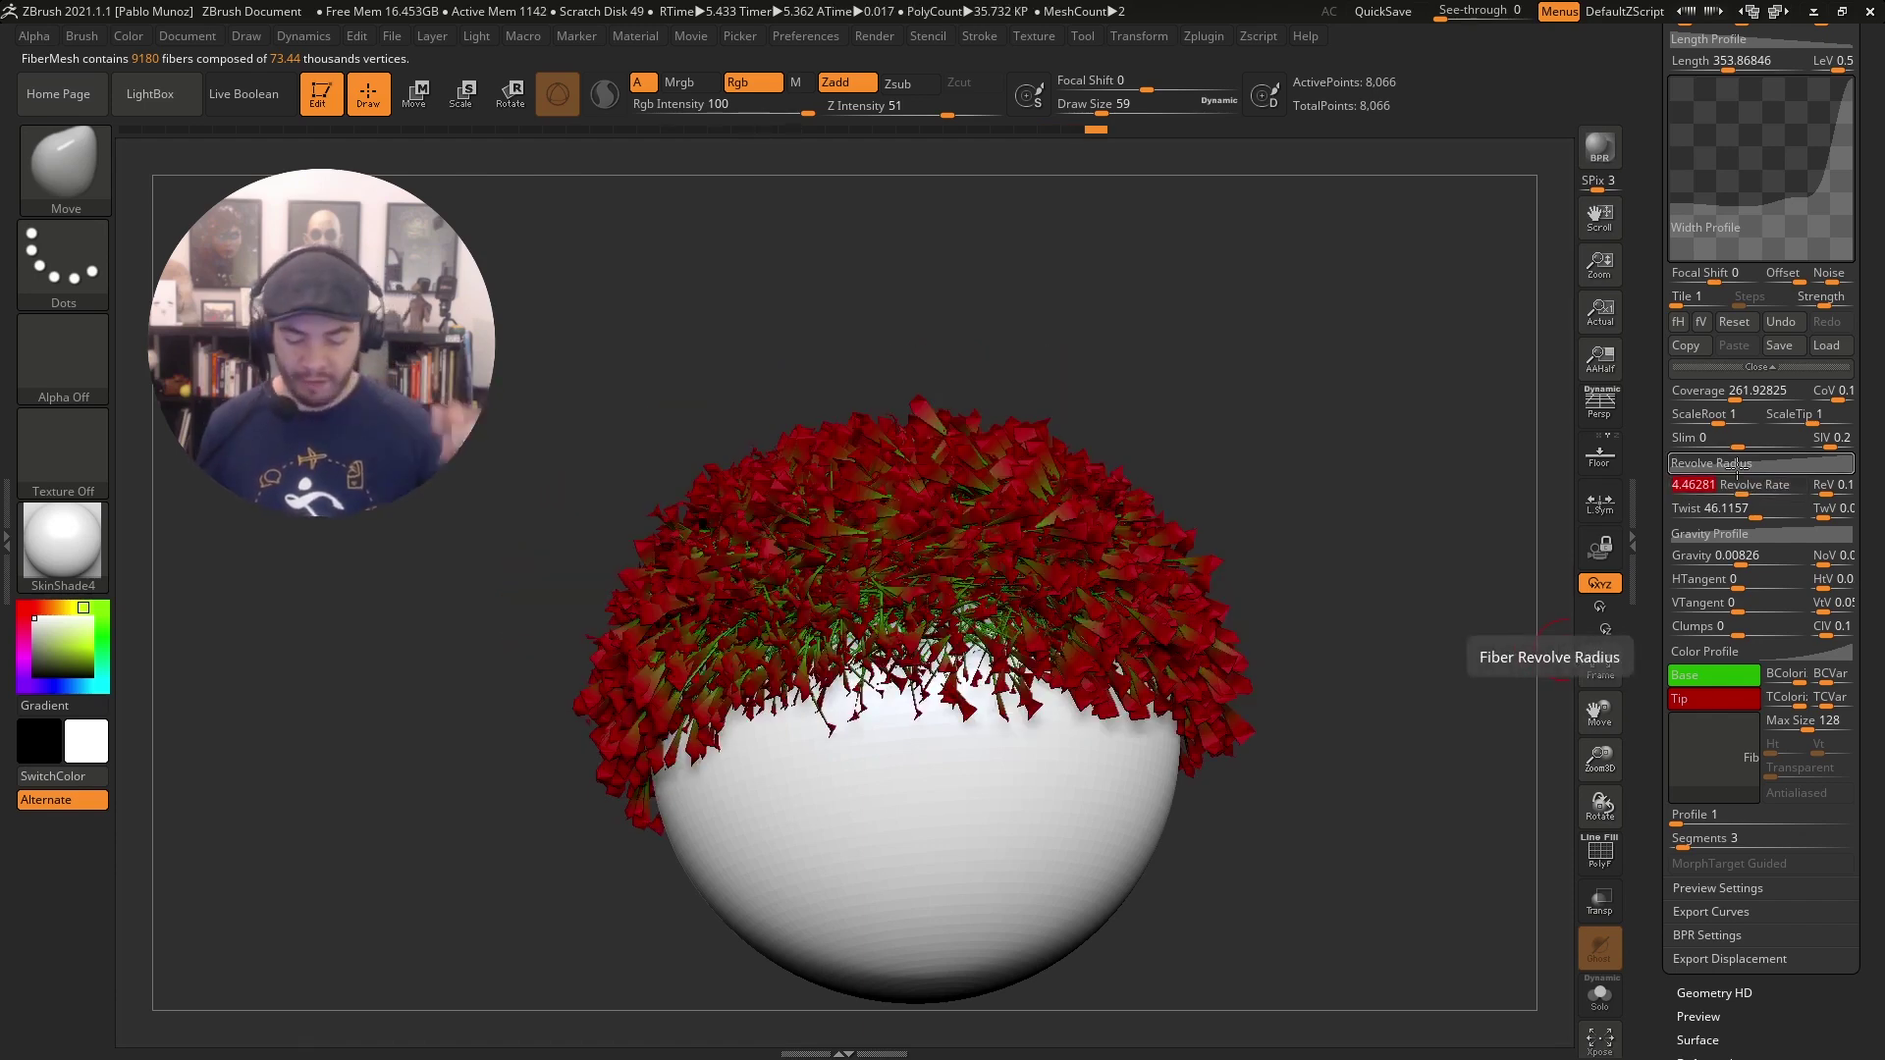
shift+drag(1330, 572, 1335, 611)
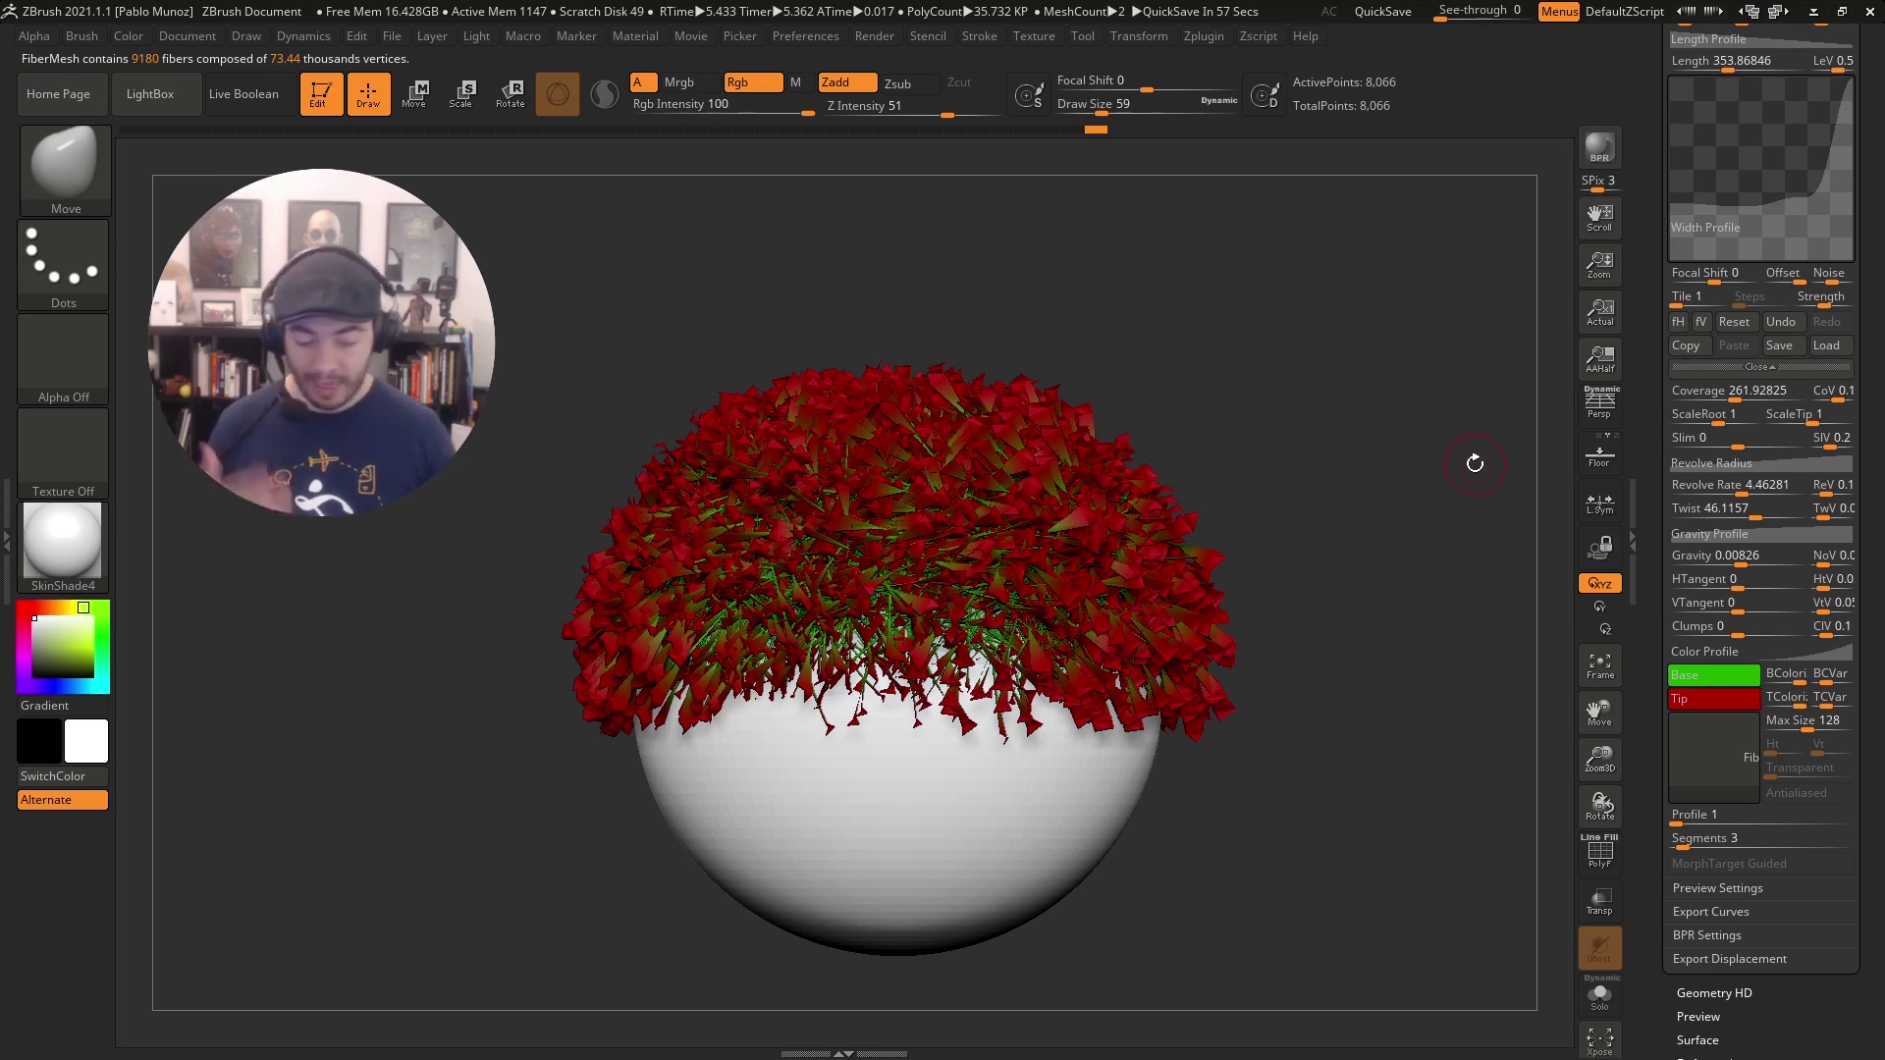
Accept the fiber preview as a new subtool and decline the Fast Preview rendering mode.
scroll(1871, 252, up, 5)
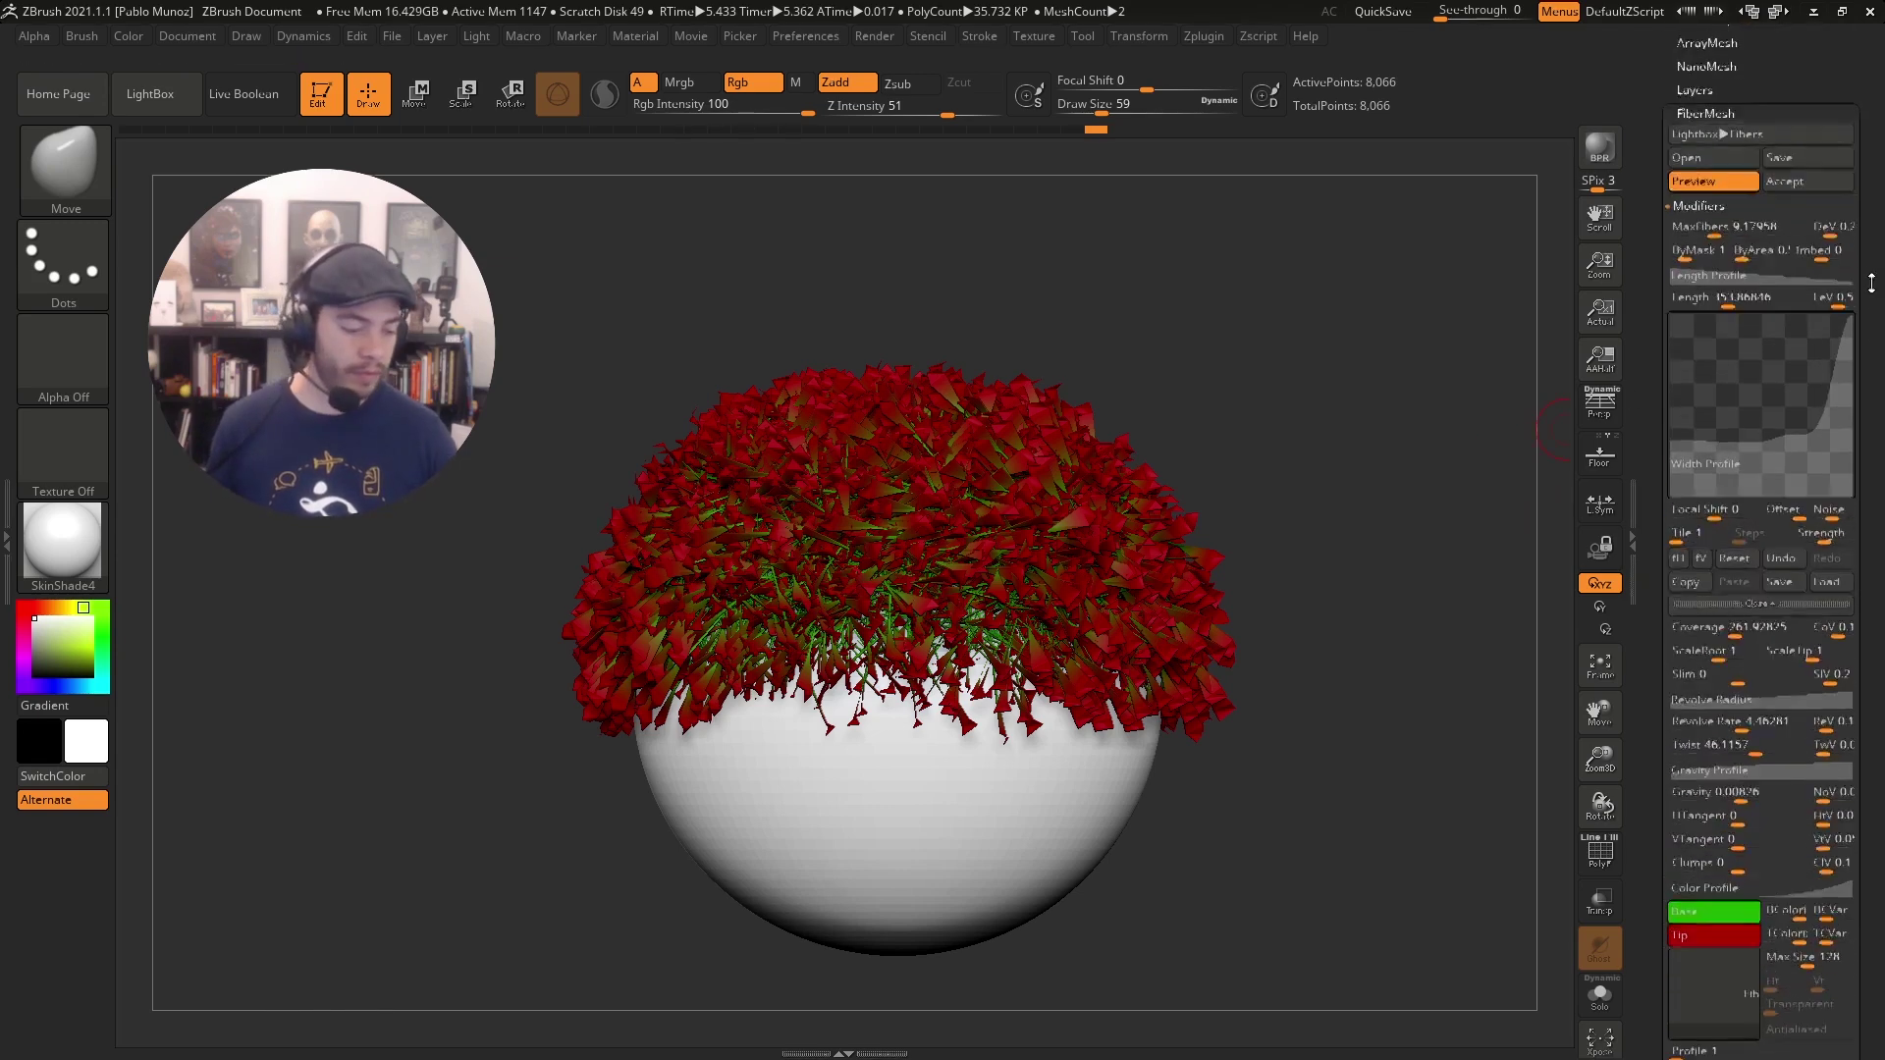
click(1810, 215)
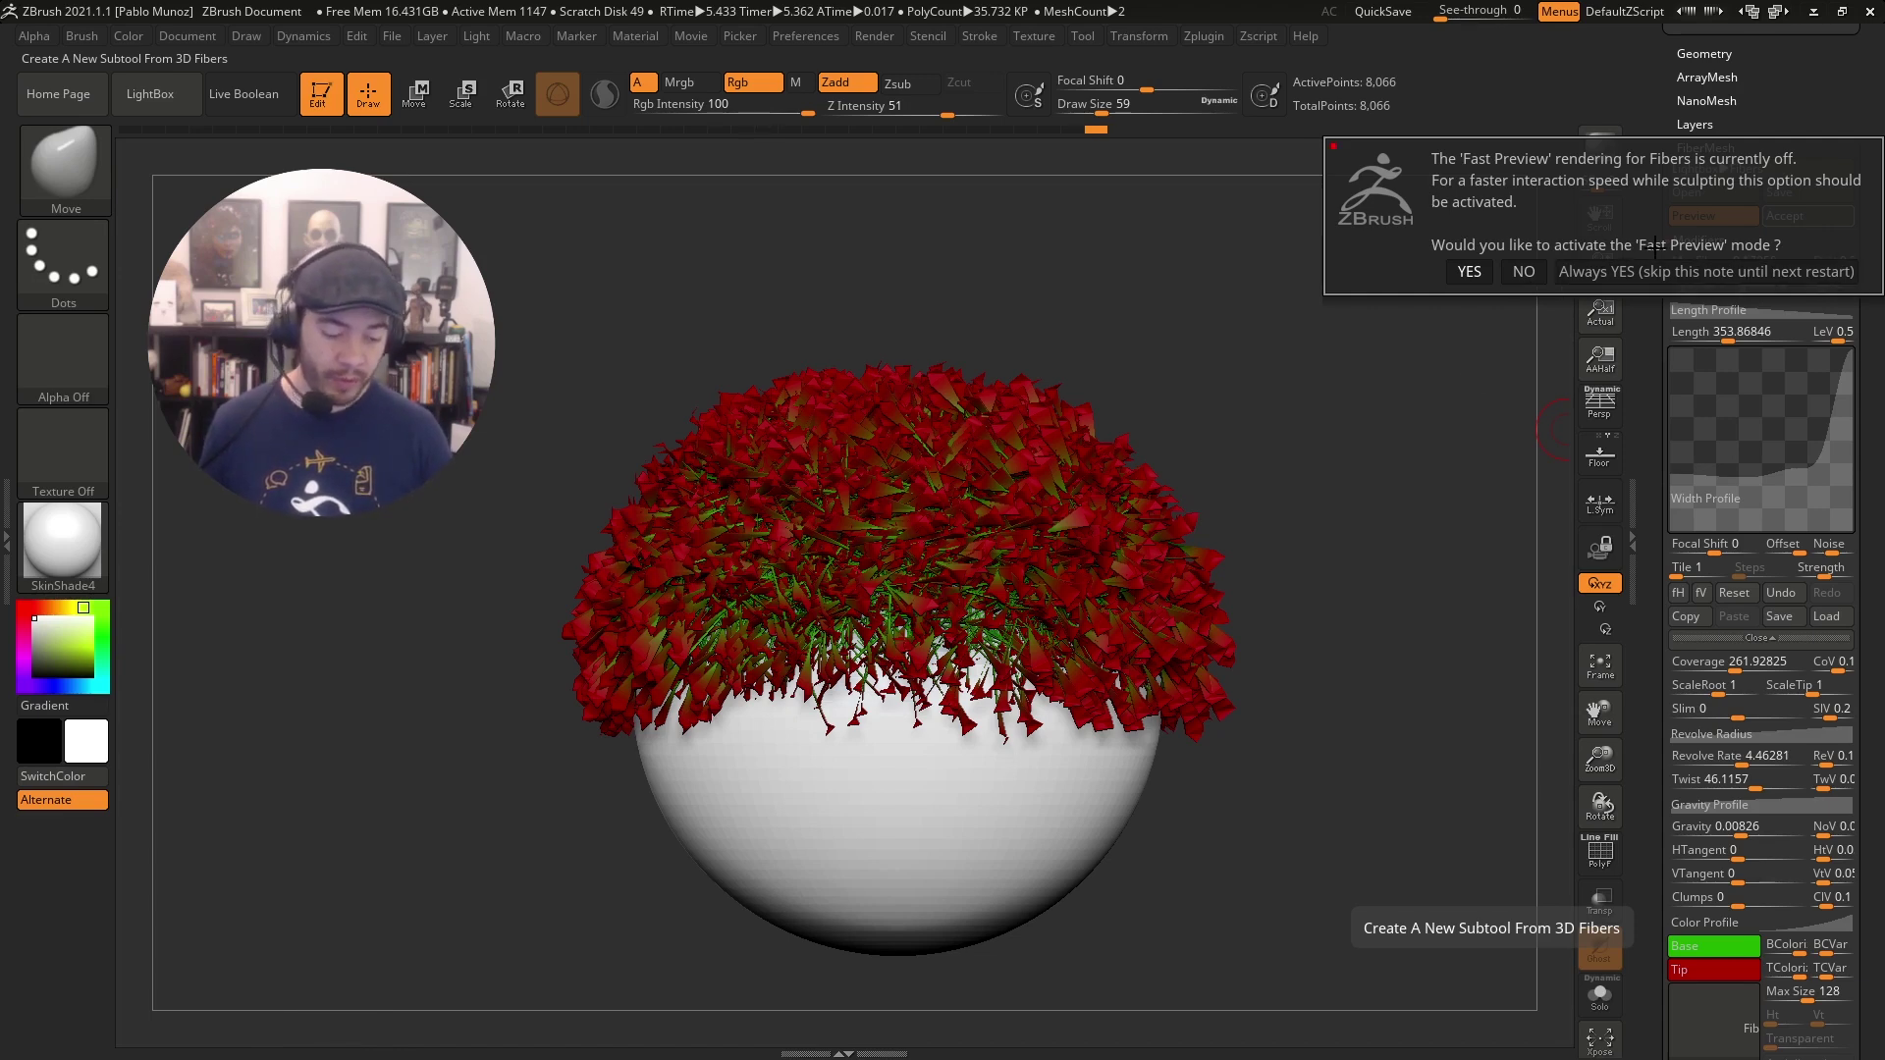
click(1523, 272)
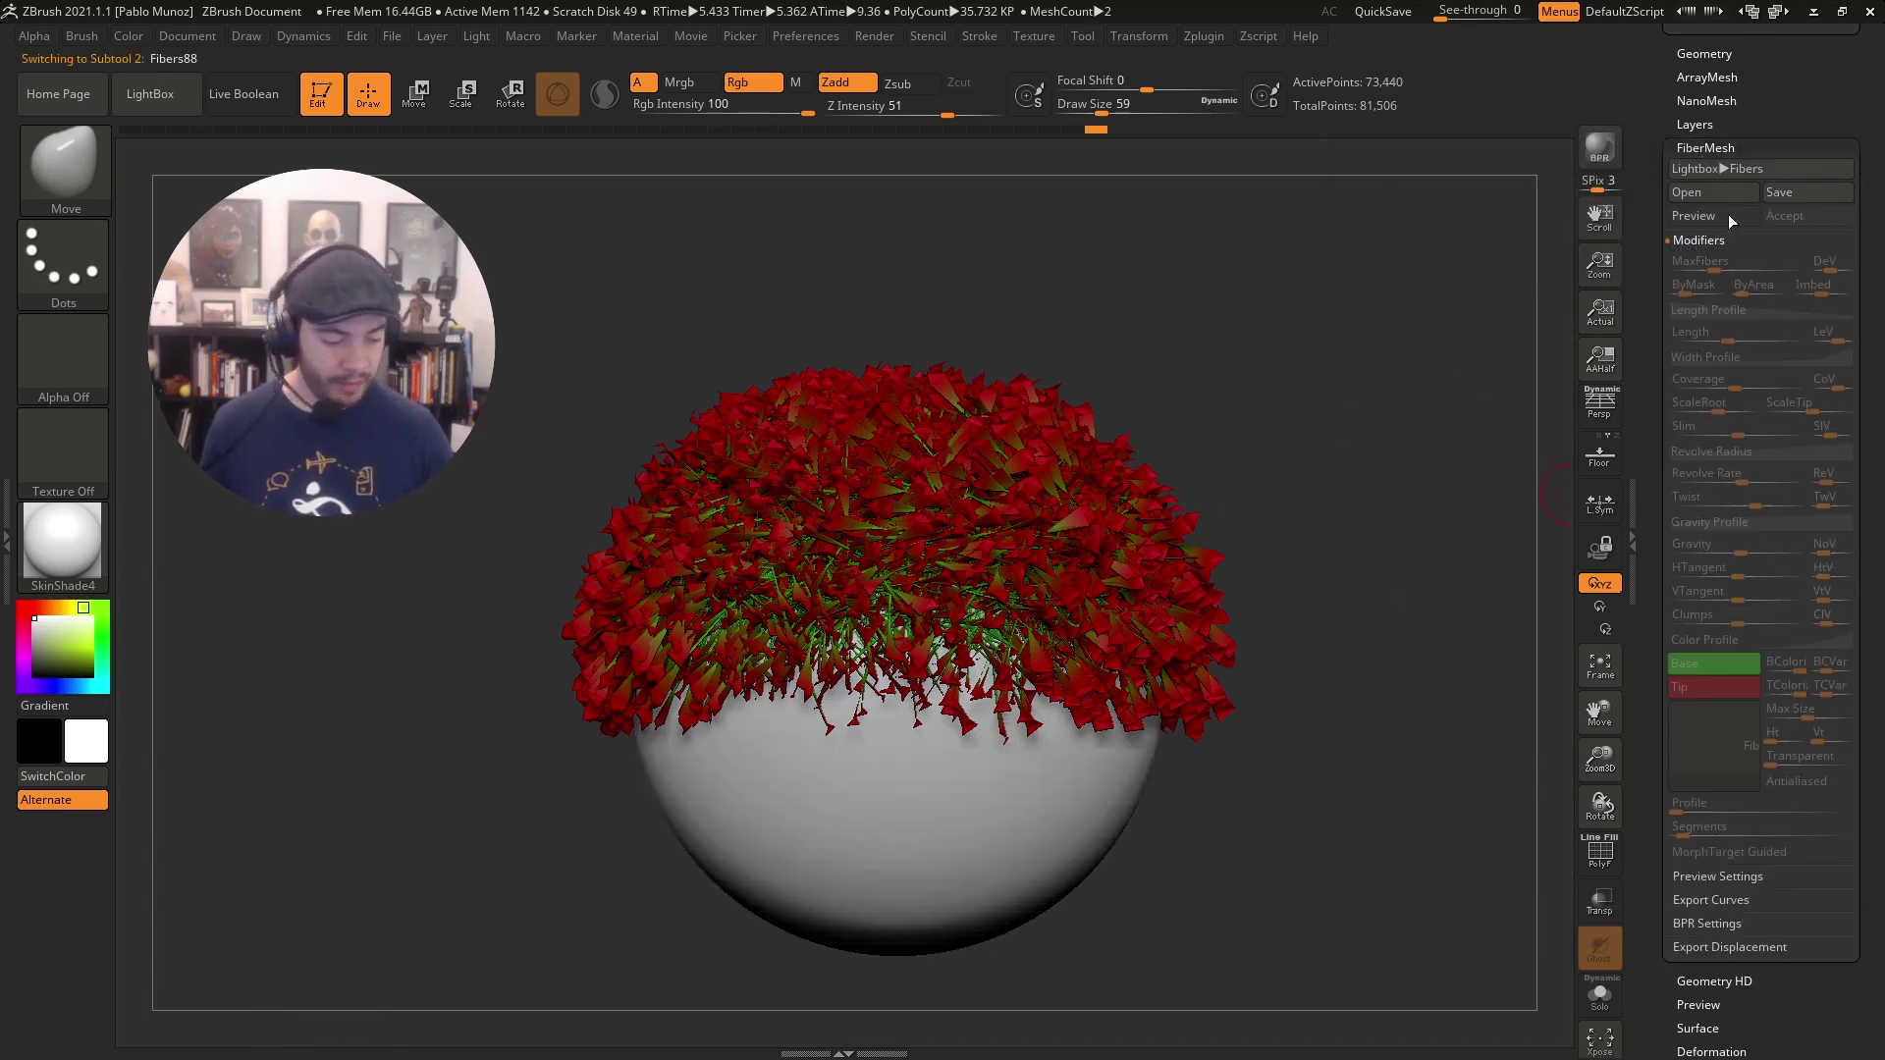
Isolate the PM3D_Sphere3D subtool, clear its mask, then reselect the Fibers88 subtool and show both subtools again.
scroll(1728, 214, up, 10)
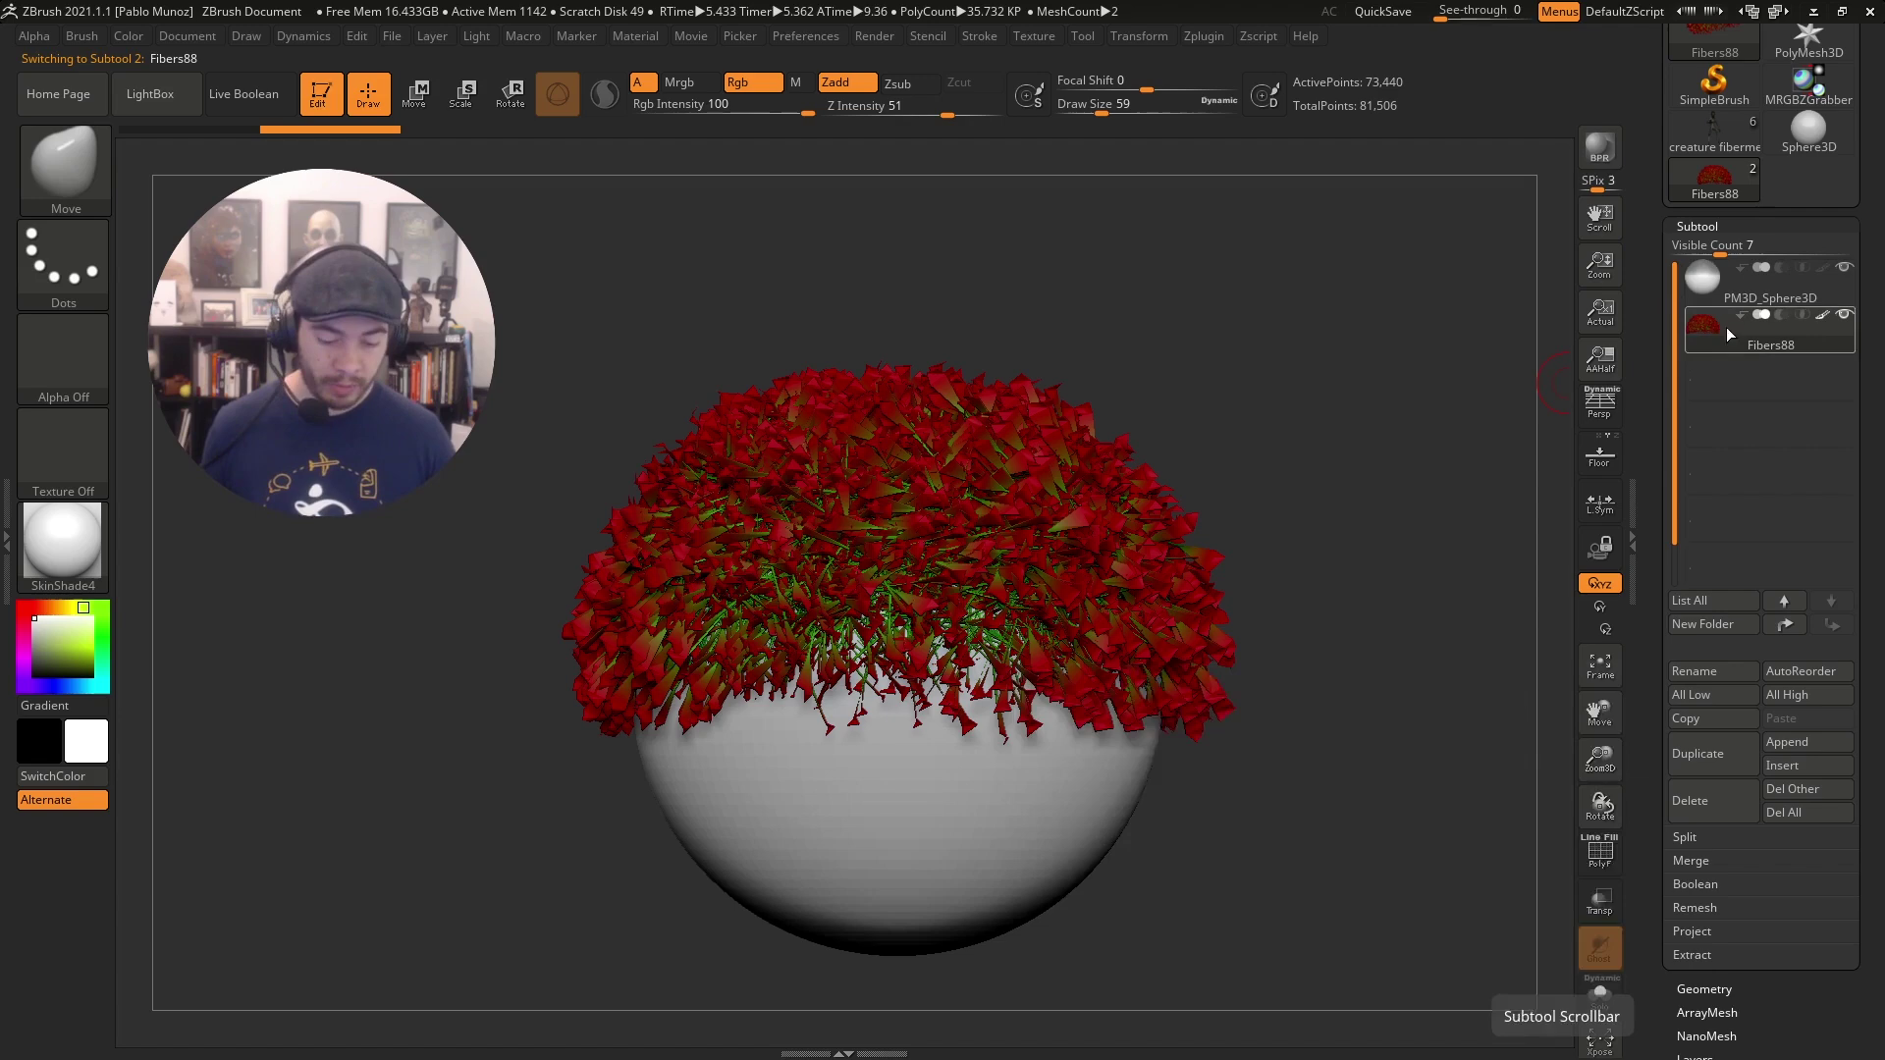
click(1806, 292)
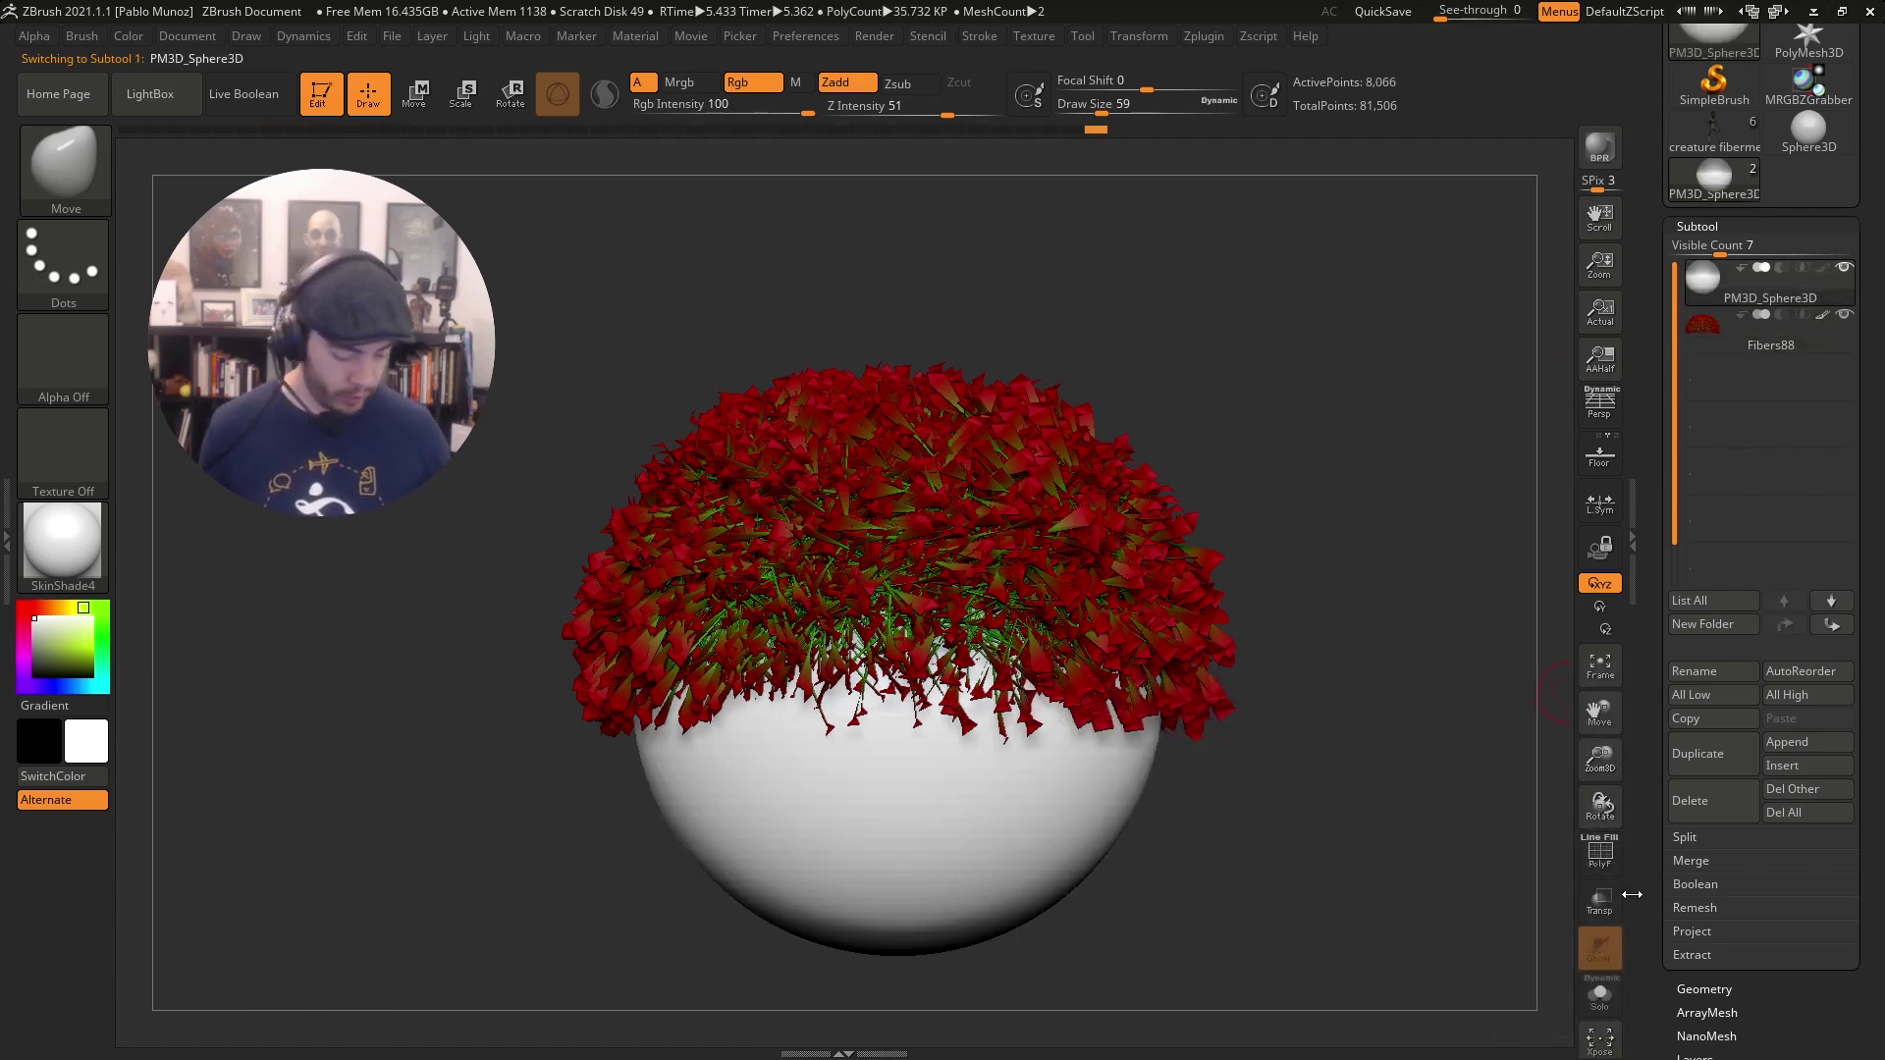
click(1608, 996)
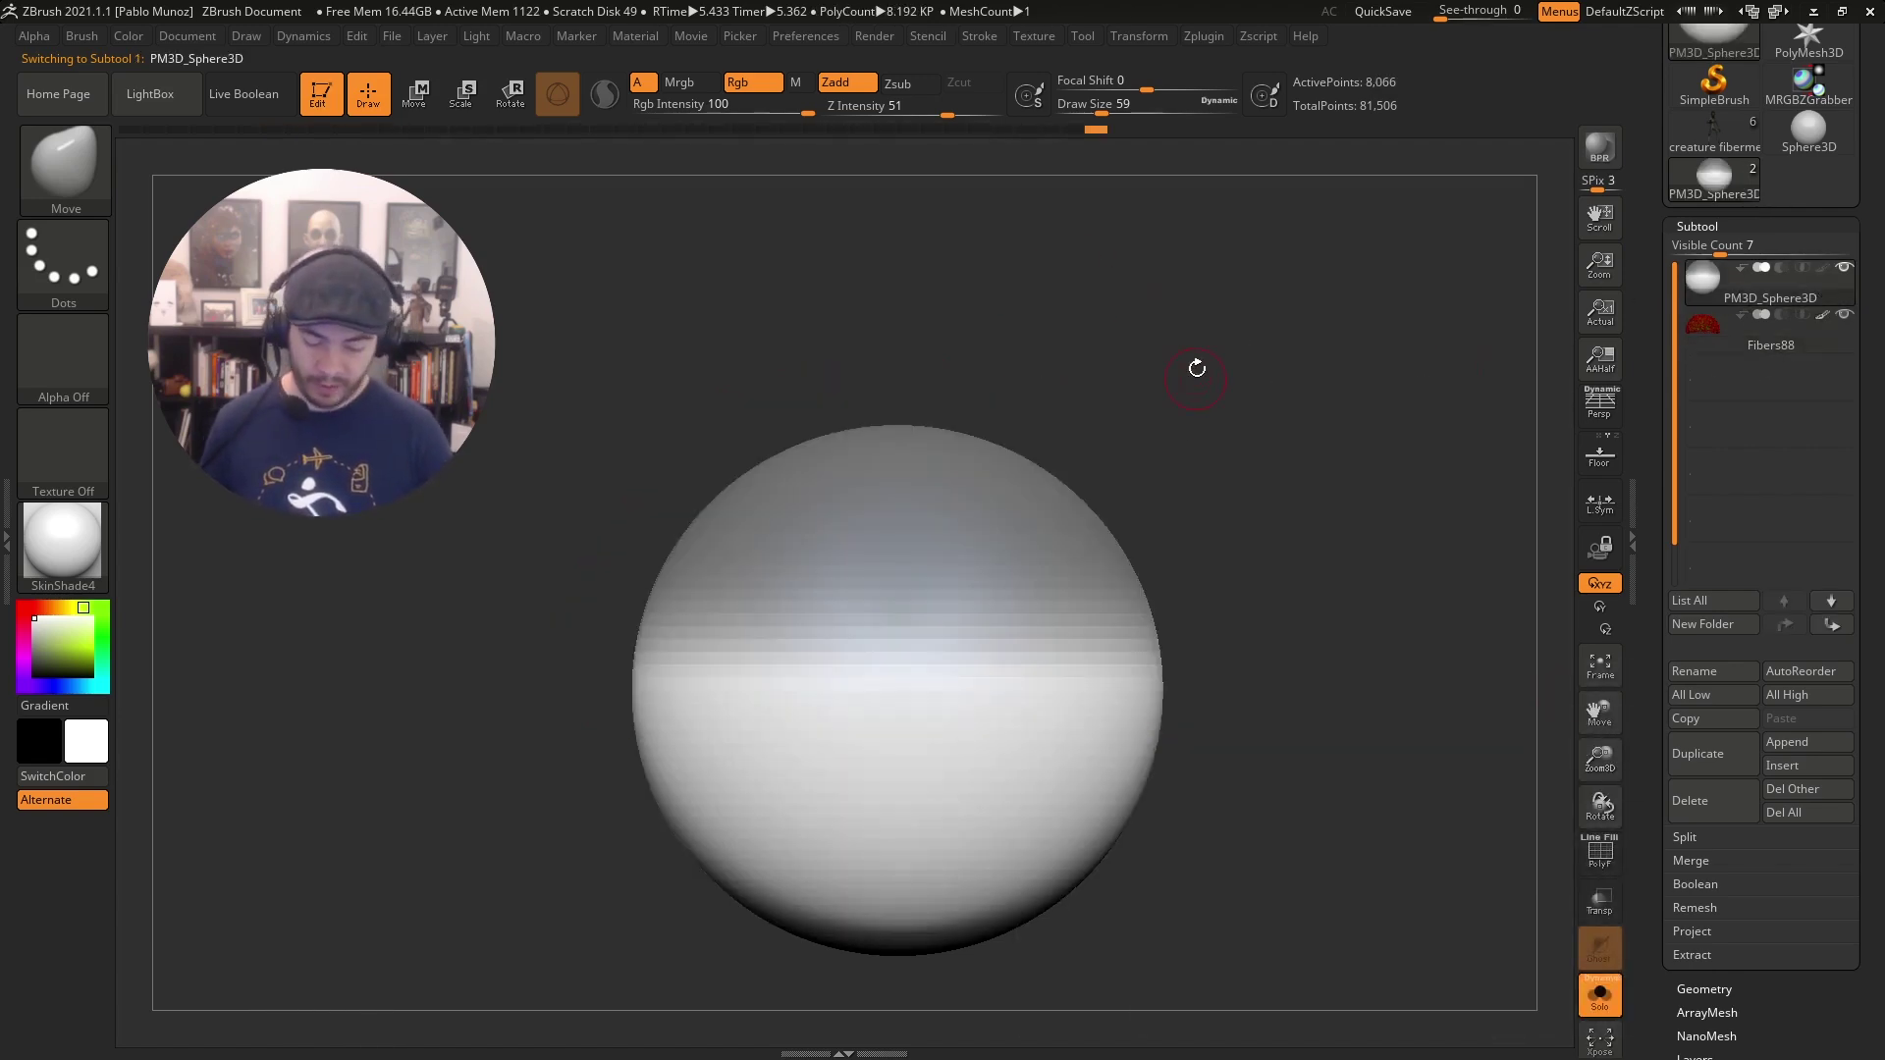
ctrl+drag(1178, 282, 1301, 575)
click(1758, 334)
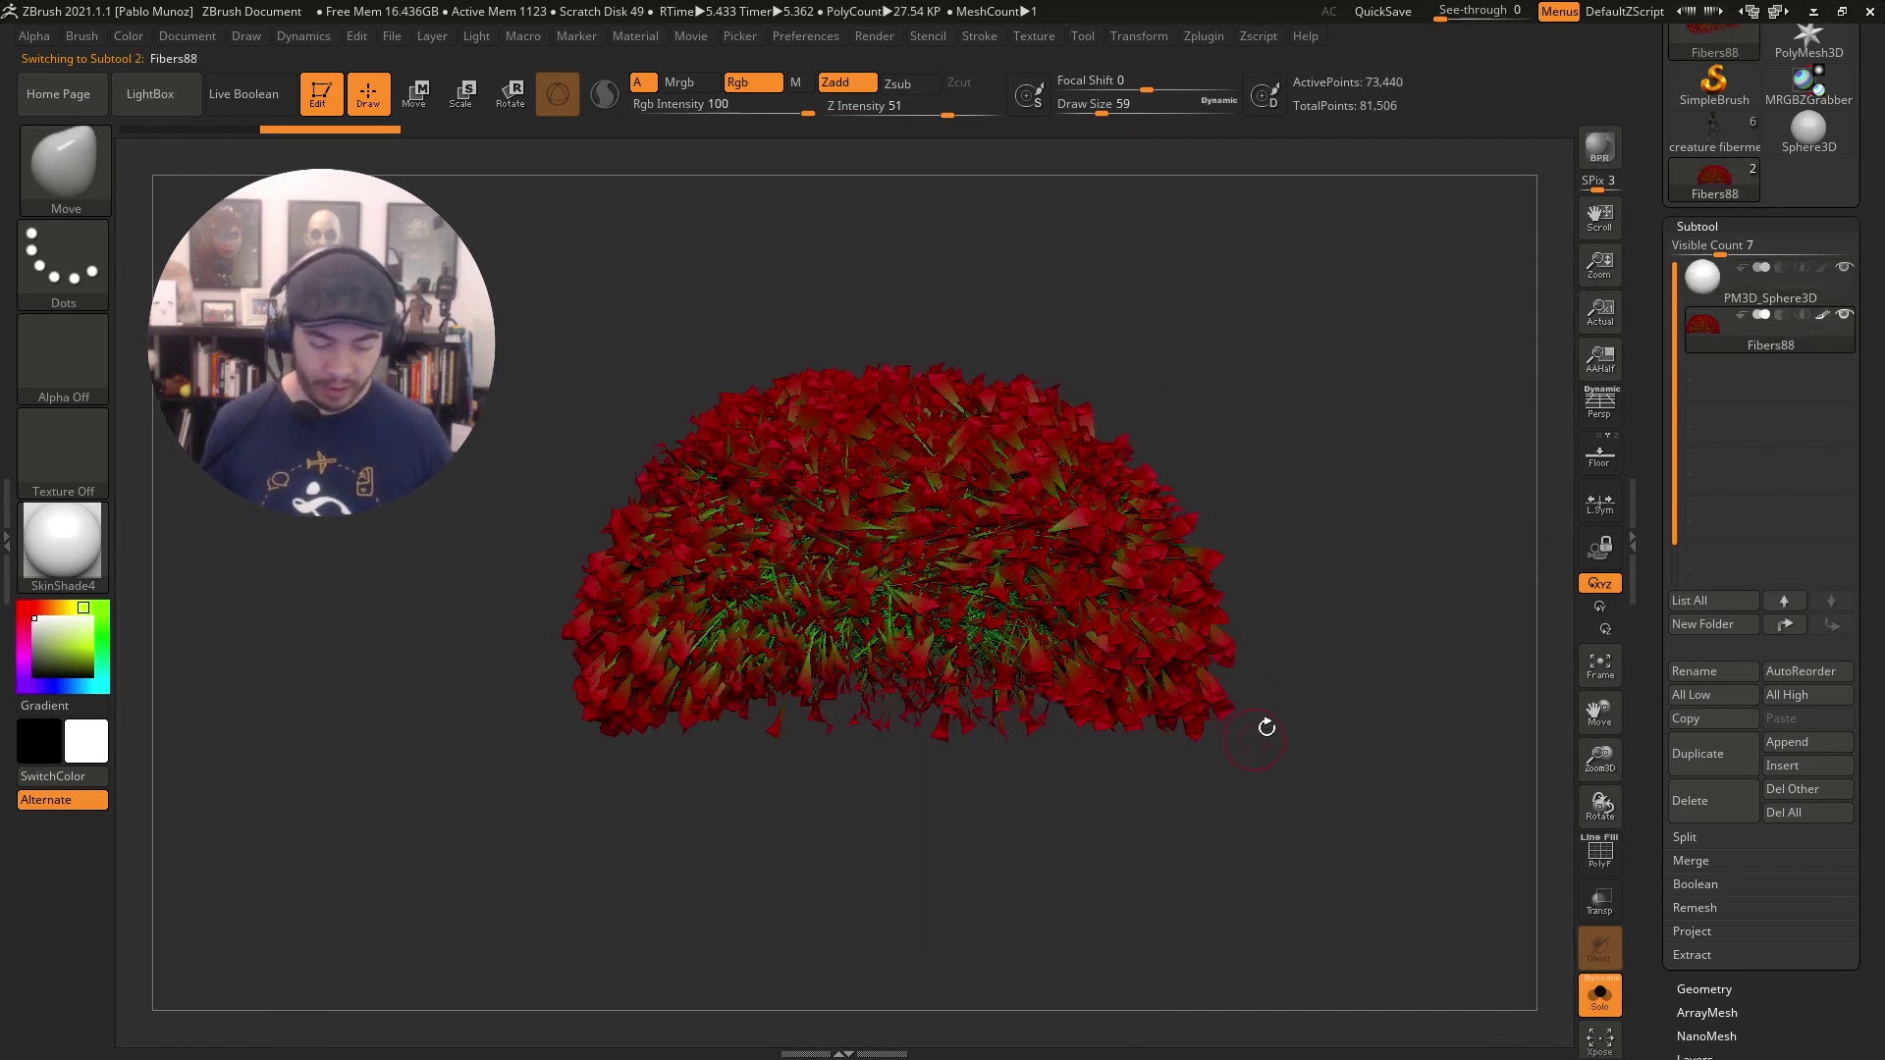
click(1600, 996)
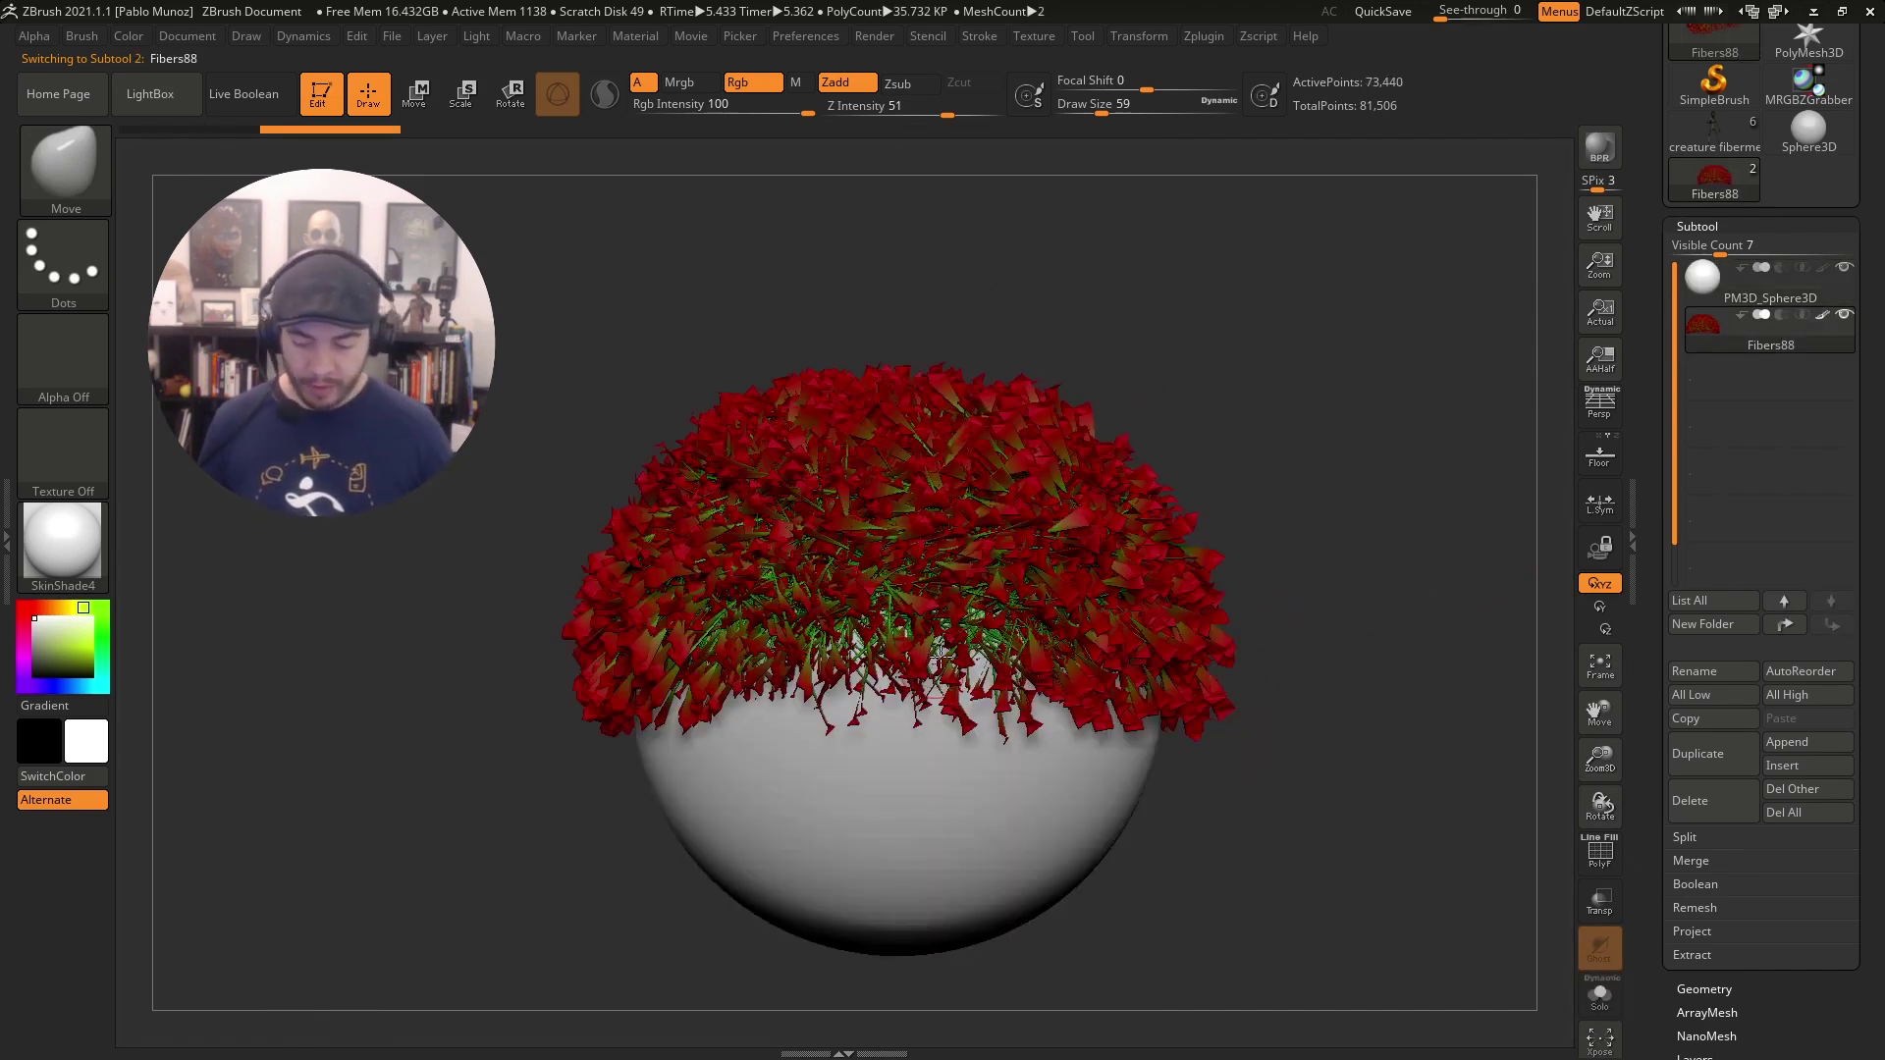
Dock the Brush palette above the Tool palette and collapse its FiberMesh settings.
click(71, 161)
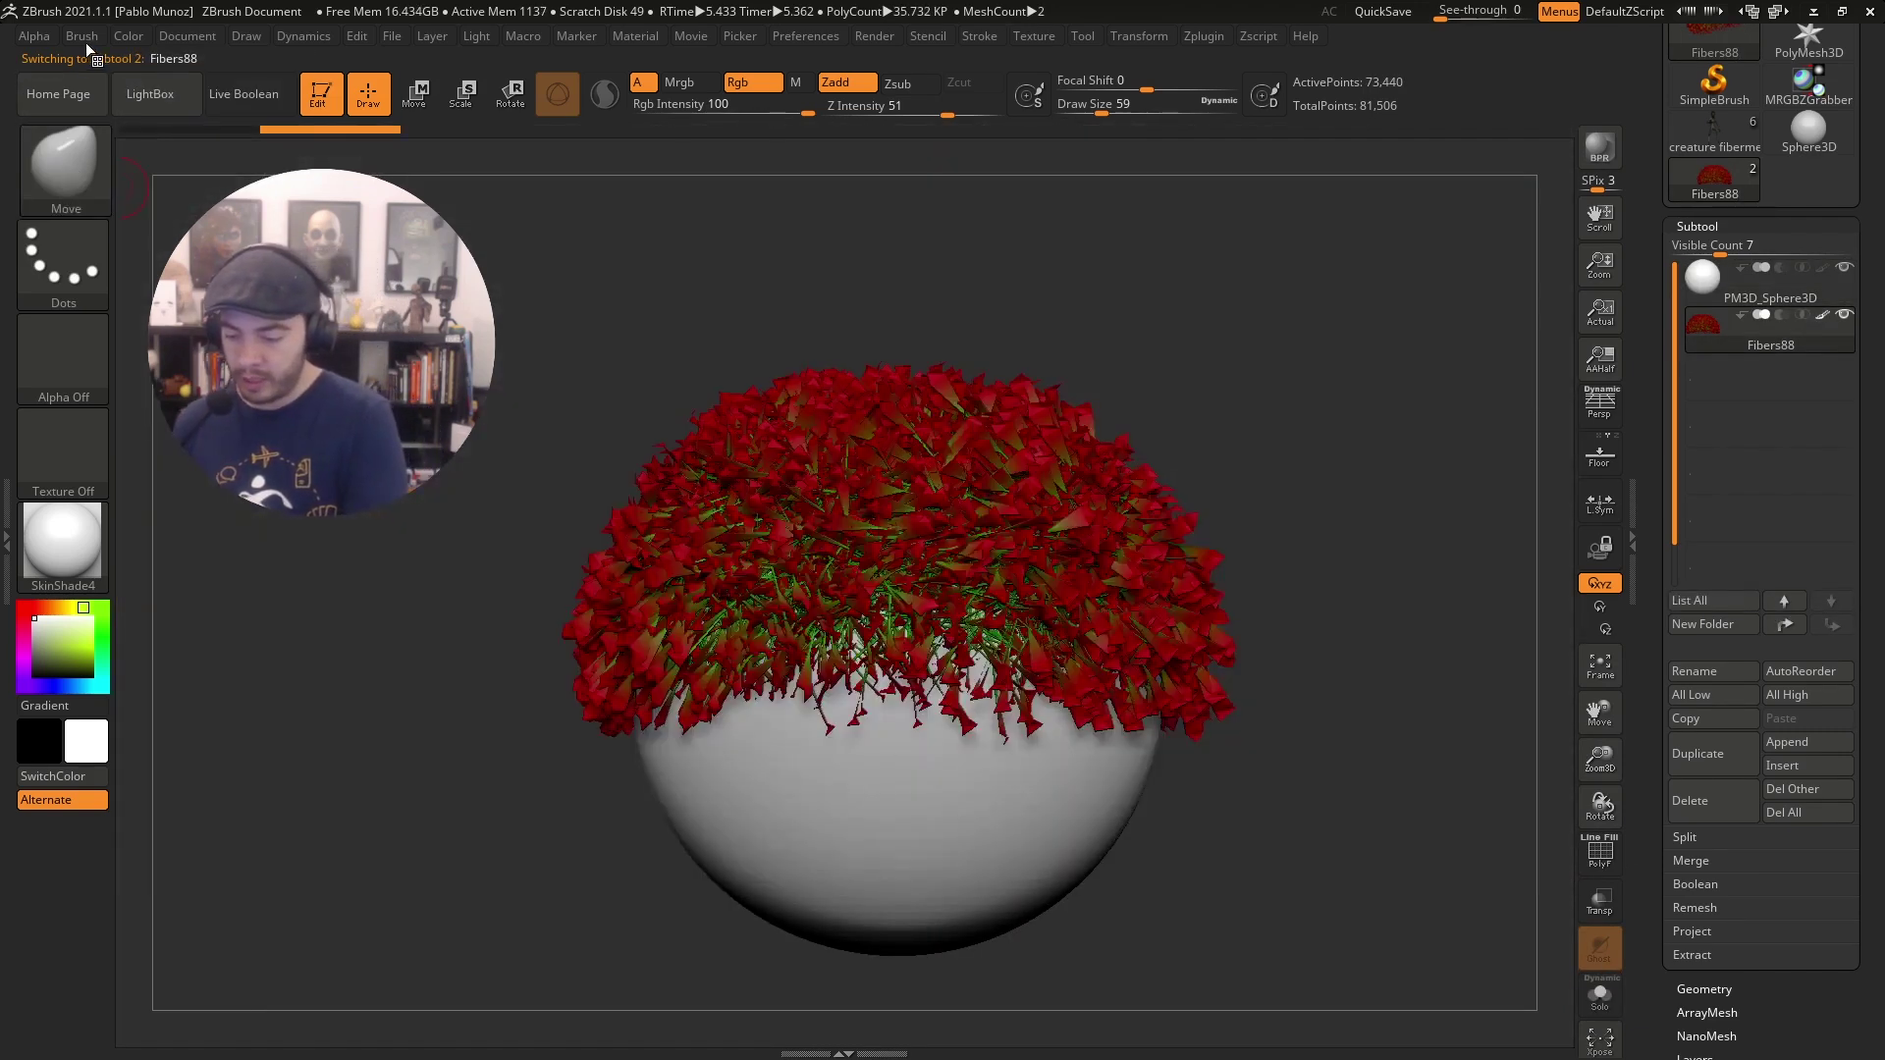
click(82, 37)
mouse_move(75, 63)
mouse_down()
mouse_move(148, 141)
mouse_move(1728, 39)
mouse_up()
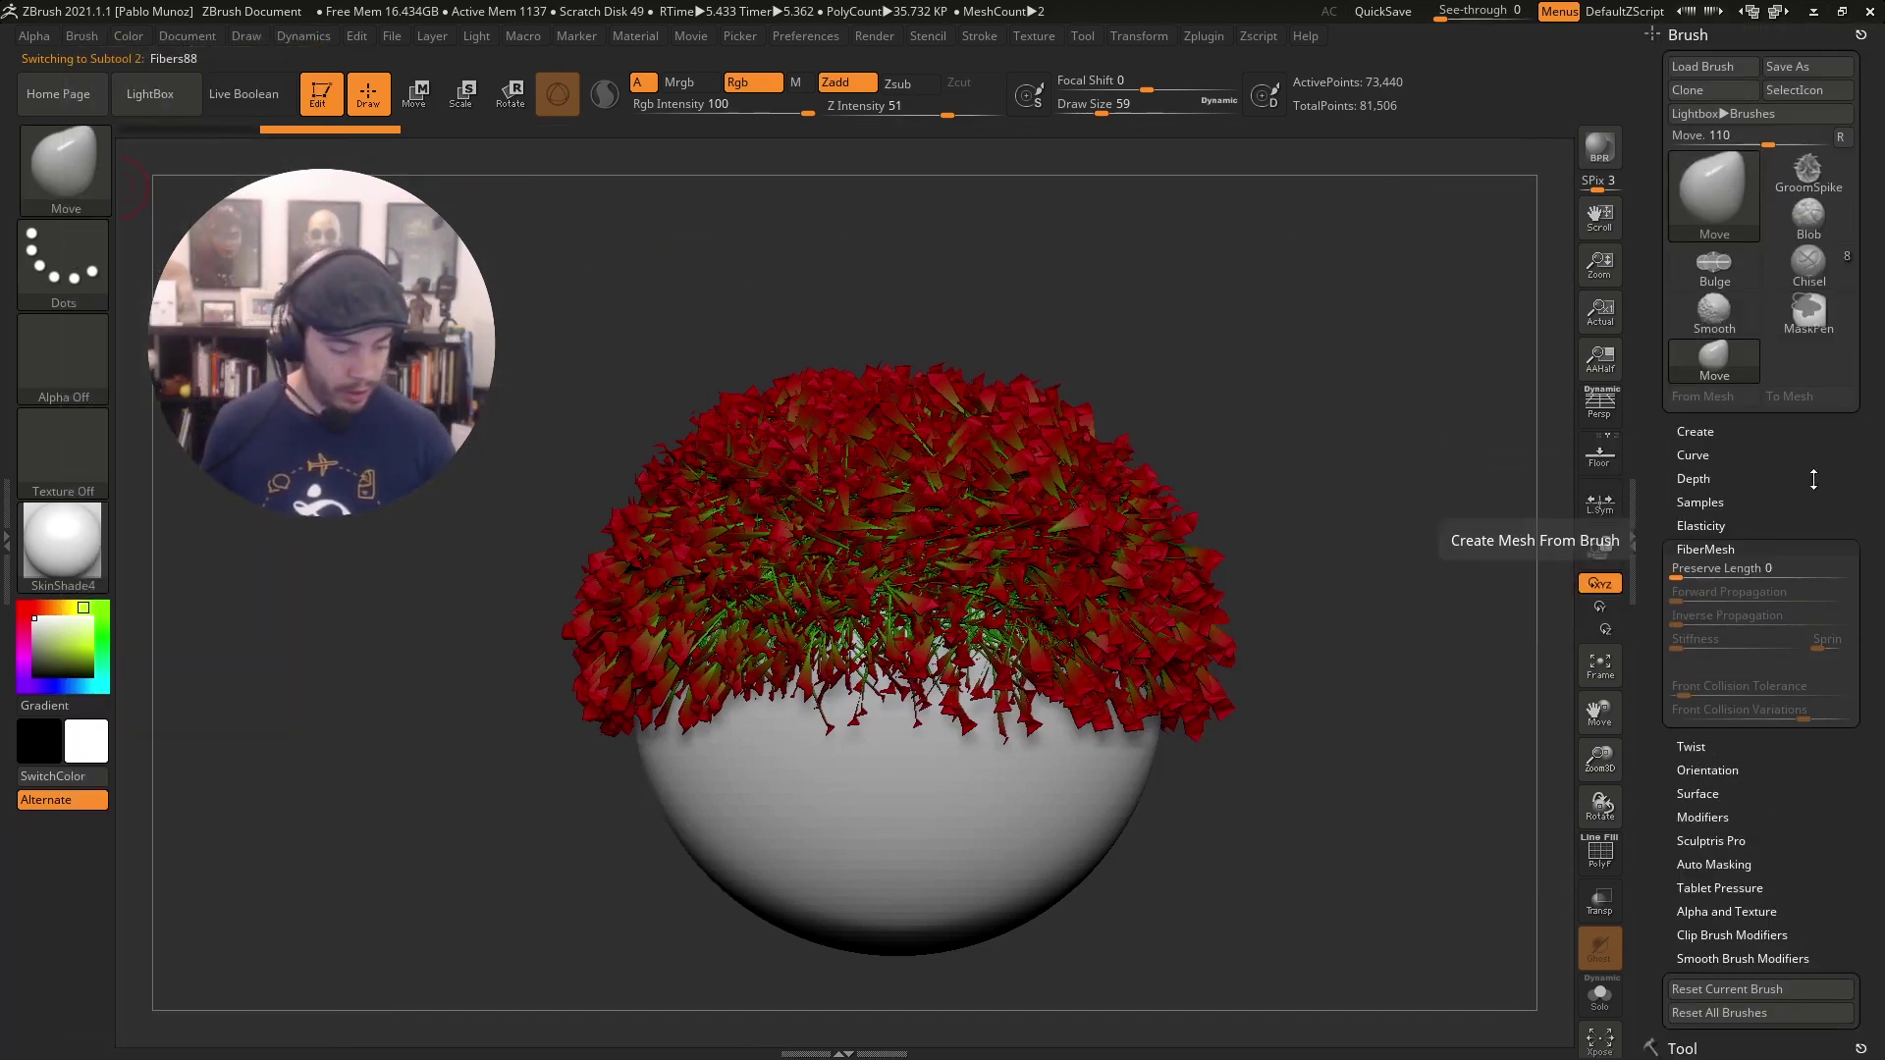
click(1705, 549)
Choose the GroomHairToss brush with a Draw Size of 274.
click(1718, 183)
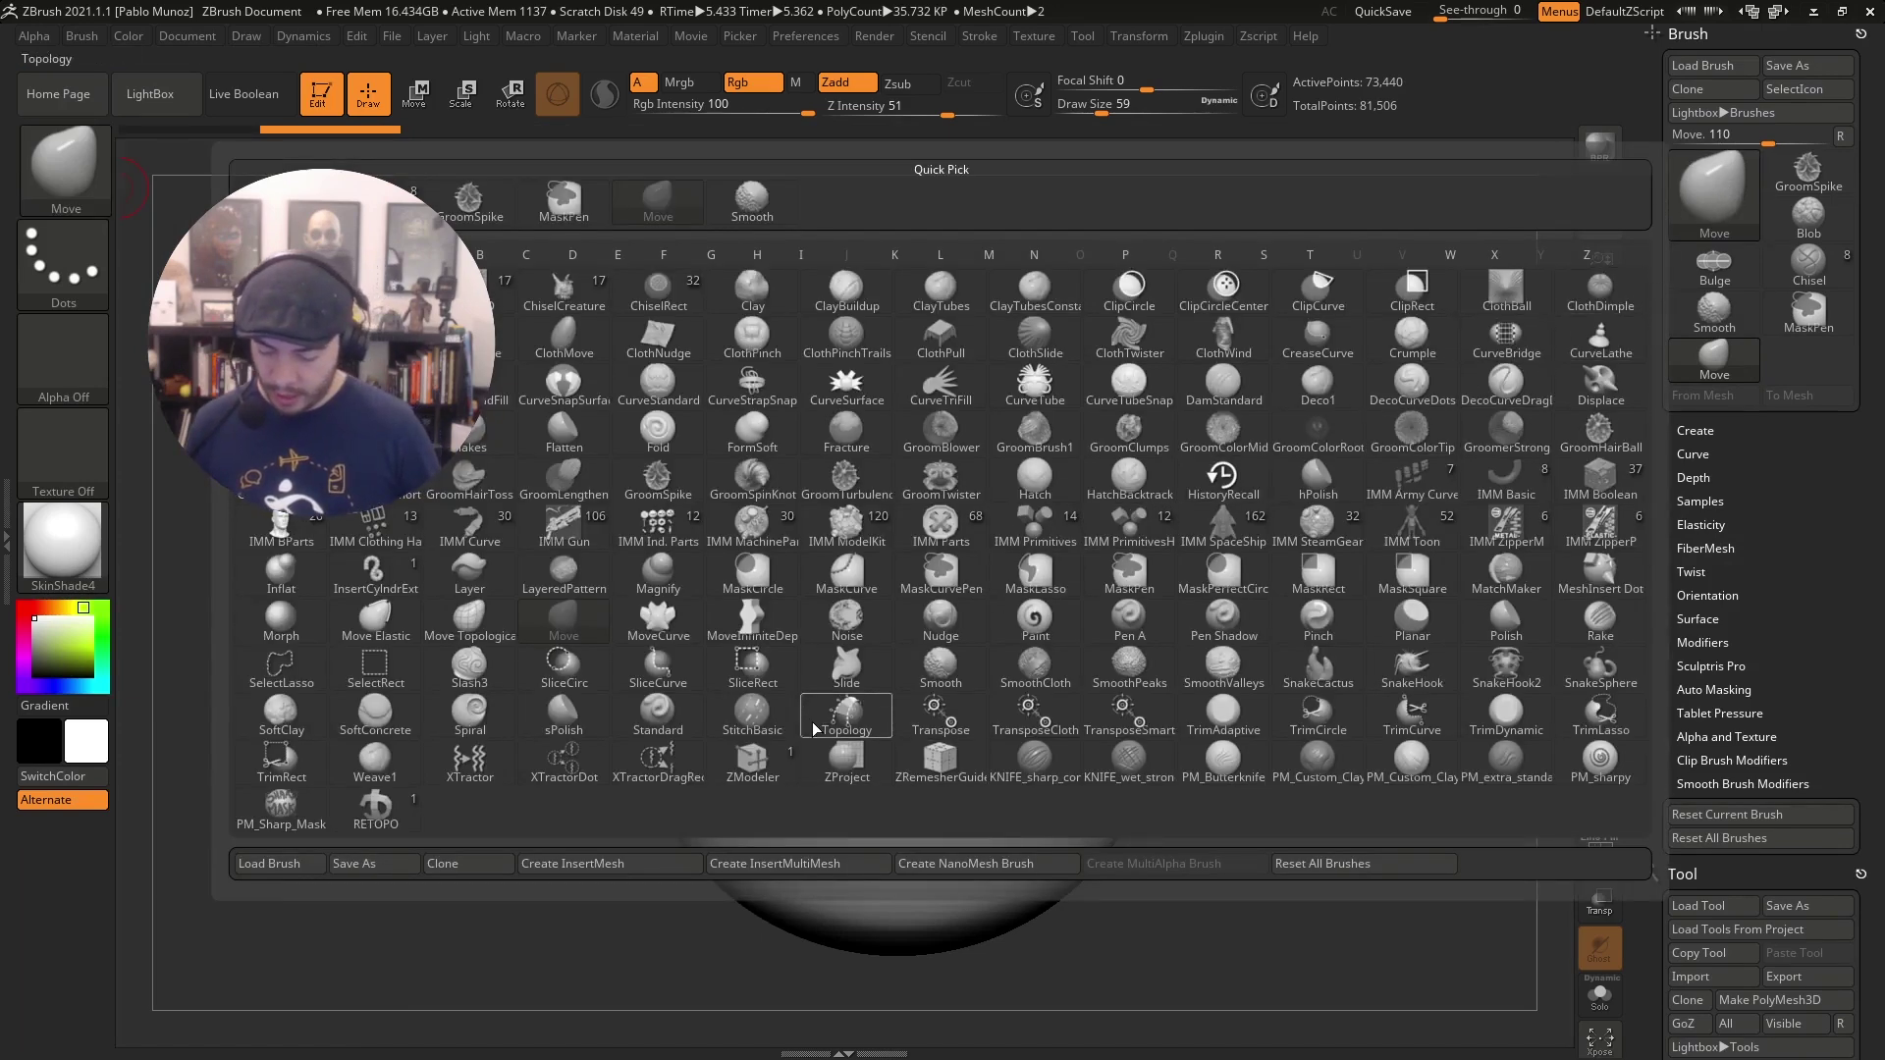
click(482, 473)
key(space)
Groom the fibers on the front of the sphere, sweeping them upward and outward with GroomHairToss strokes.
mouse_move(1272, 349)
mouse_down()
mouse_move(1322, 351)
mouse_move(1326, 417)
mouse_move(1276, 444)
mouse_up()
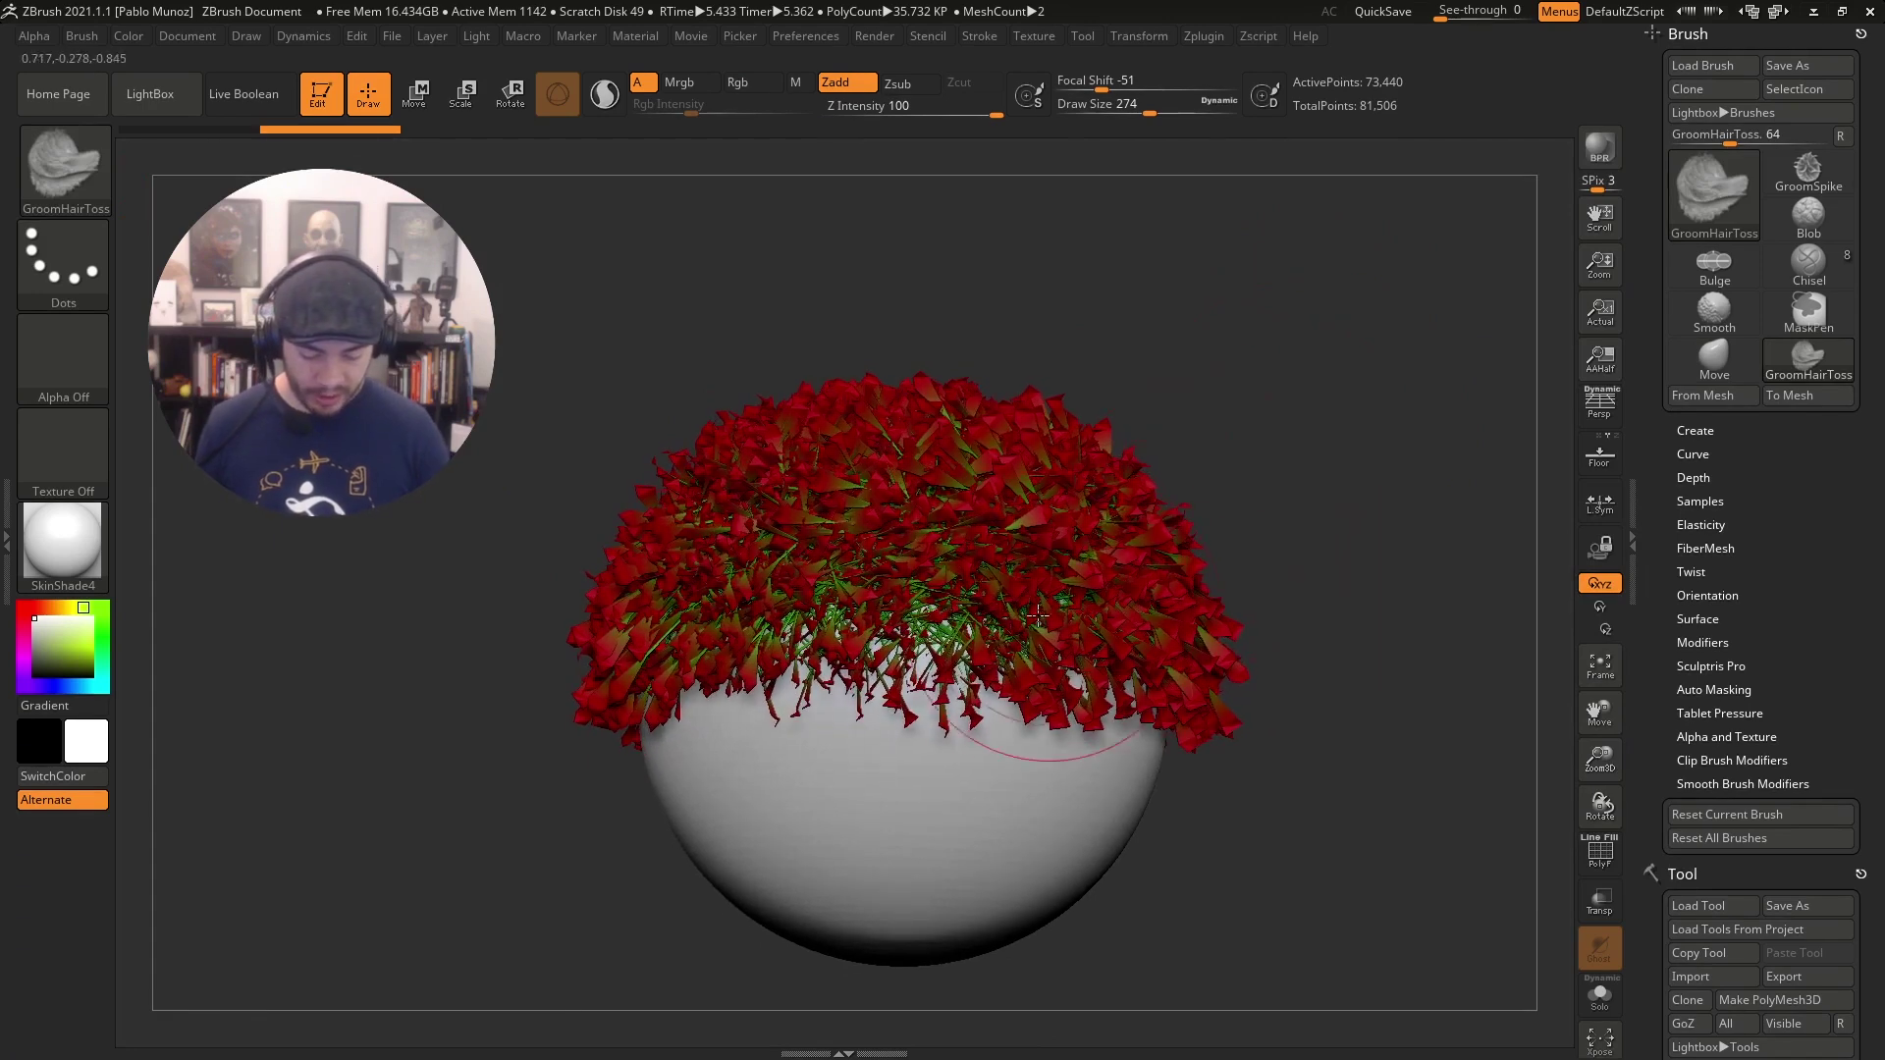
mouse_move(1038, 615)
mouse_down()
mouse_move(1129, 511)
mouse_move(1159, 579)
mouse_up()
mouse_move(1021, 657)
mouse_down()
mouse_move(1113, 673)
mouse_move(1217, 643)
mouse_up()
drag(888, 589, 873, 688)
mouse_move(997, 491)
mouse_down()
mouse_move(970, 651)
mouse_move(932, 540)
mouse_up()
mouse_move(864, 667)
mouse_down()
mouse_move(903, 510)
mouse_move(991, 491)
mouse_up()
drag(1040, 609, 1129, 511)
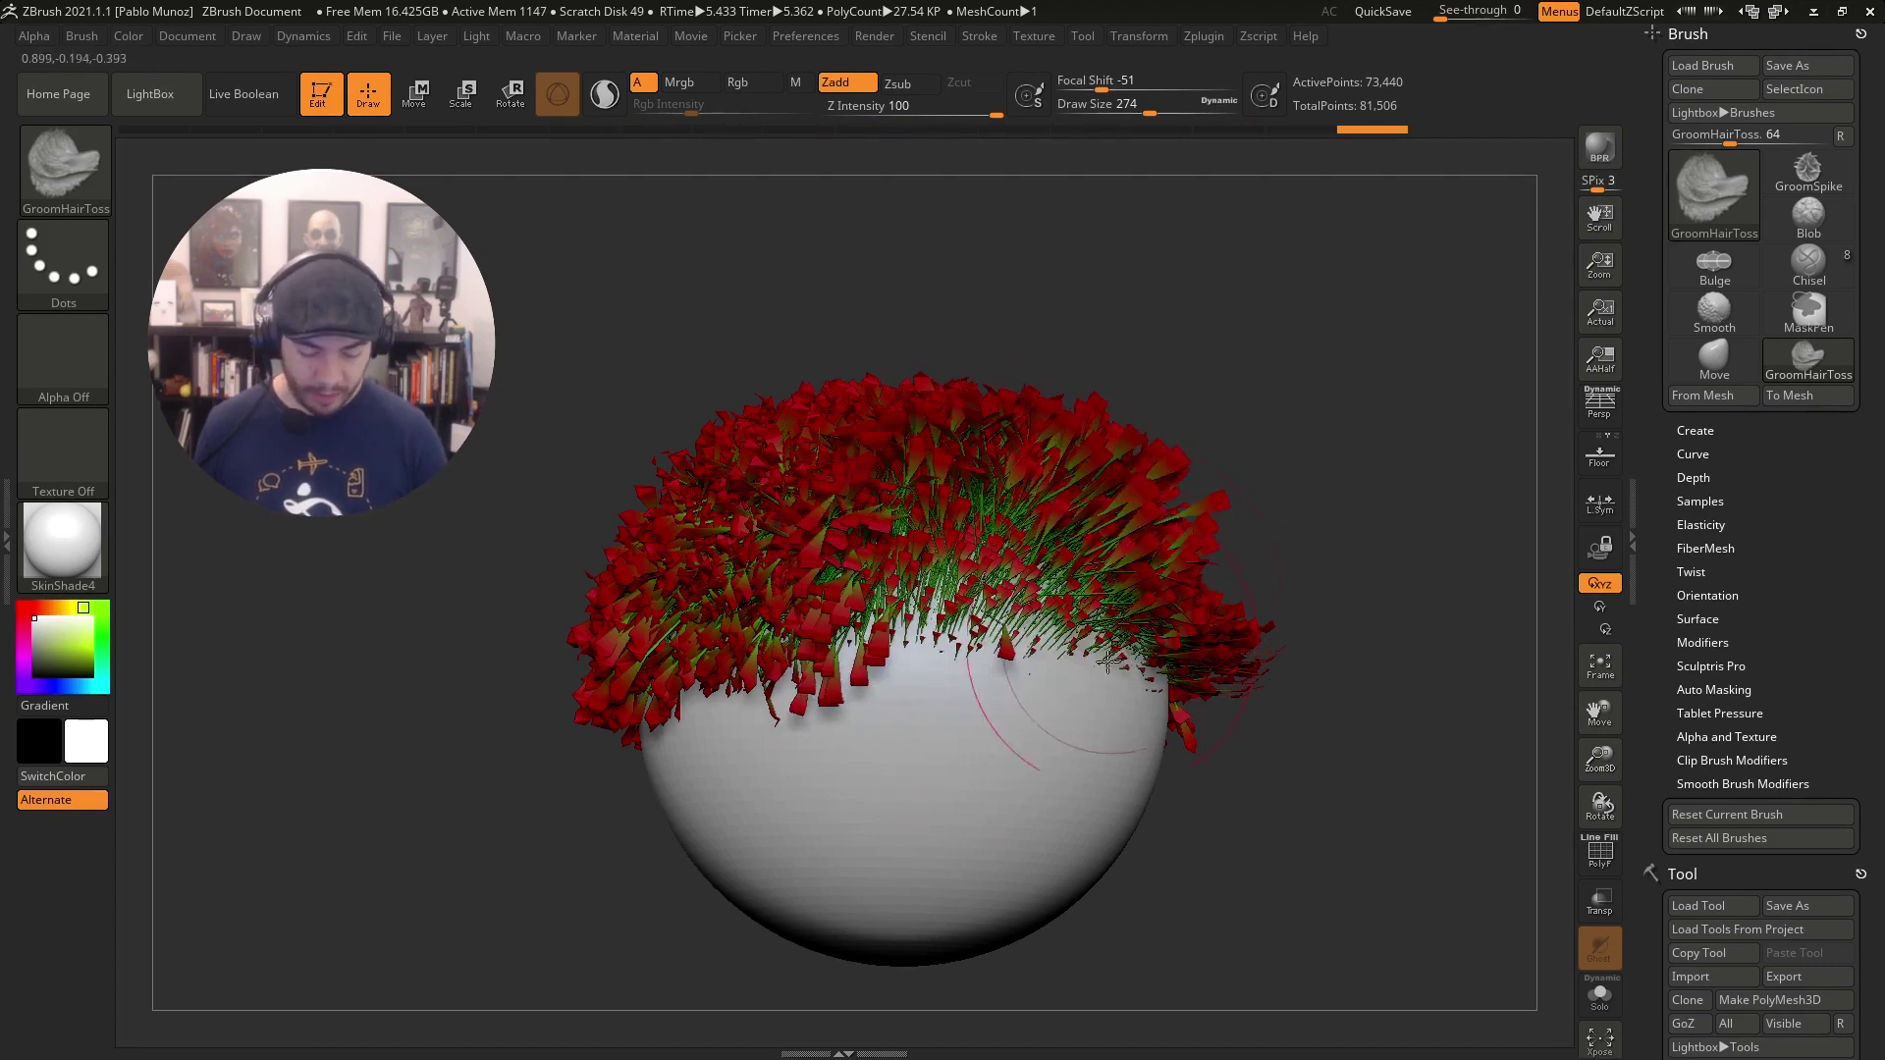
drag(1107, 661, 1193, 677)
Comb the fibers around the other sides of the sphere upward with GroomHairToss strokes.
right_drag(1193, 677, 1345, 599)
mouse_move(1473, 491)
alt+right_down()
mouse_move(1227, 531)
mouse_move(1282, 503)
alt+right_up()
drag(1178, 579, 1080, 579)
mouse_move(981, 628)
mouse_down()
mouse_move(921, 619)
mouse_move(889, 510)
mouse_up()
drag(888, 608, 849, 461)
drag(946, 660, 898, 471)
right_drag(899, 550, 1041, 515)
drag(982, 565, 1104, 452)
drag(1056, 550, 1132, 492)
alt+right_drag(1060, 607, 1149, 559)
mouse_move(931, 648)
mouse_down()
mouse_move(954, 615)
mouse_move(888, 555)
mouse_move(884, 618)
mouse_move(834, 545)
mouse_up()
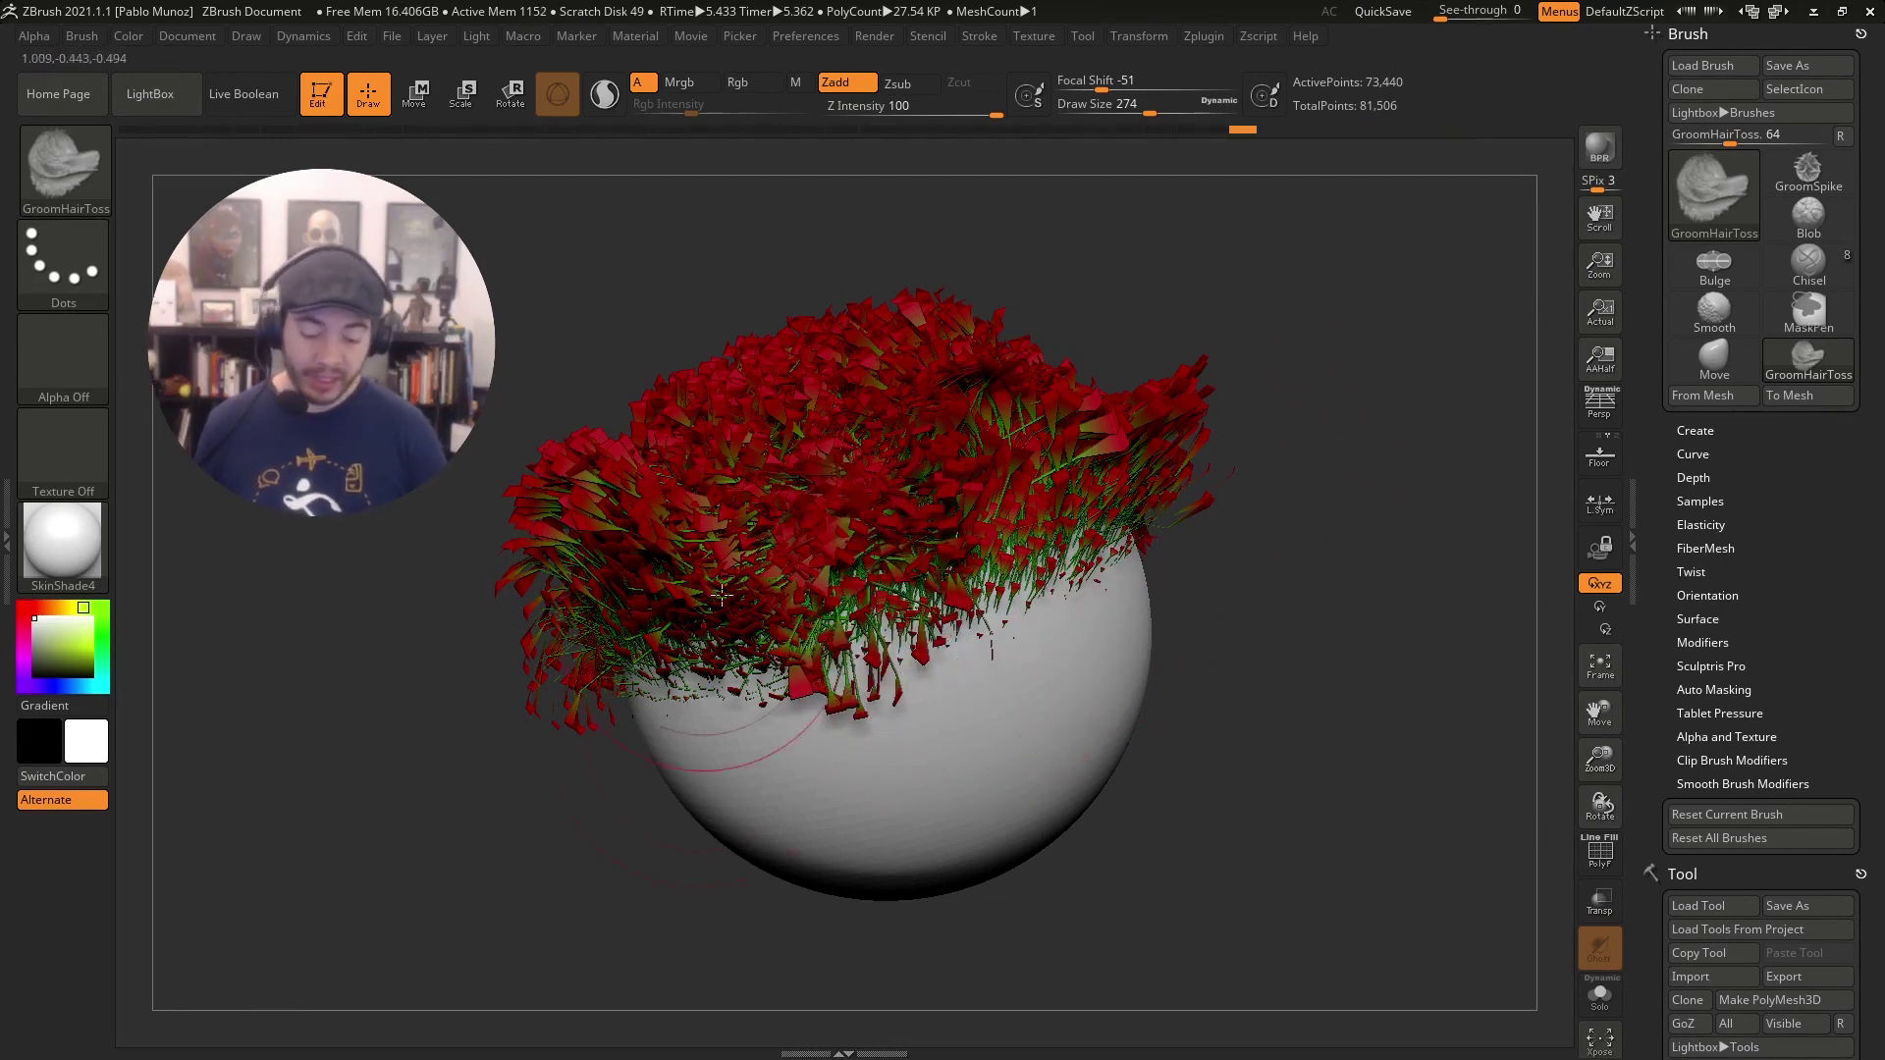
right_drag(722, 595, 1021, 586)
mouse_move(1030, 595)
mouse_down()
mouse_move(1090, 476)
mouse_move(1178, 461)
mouse_up()
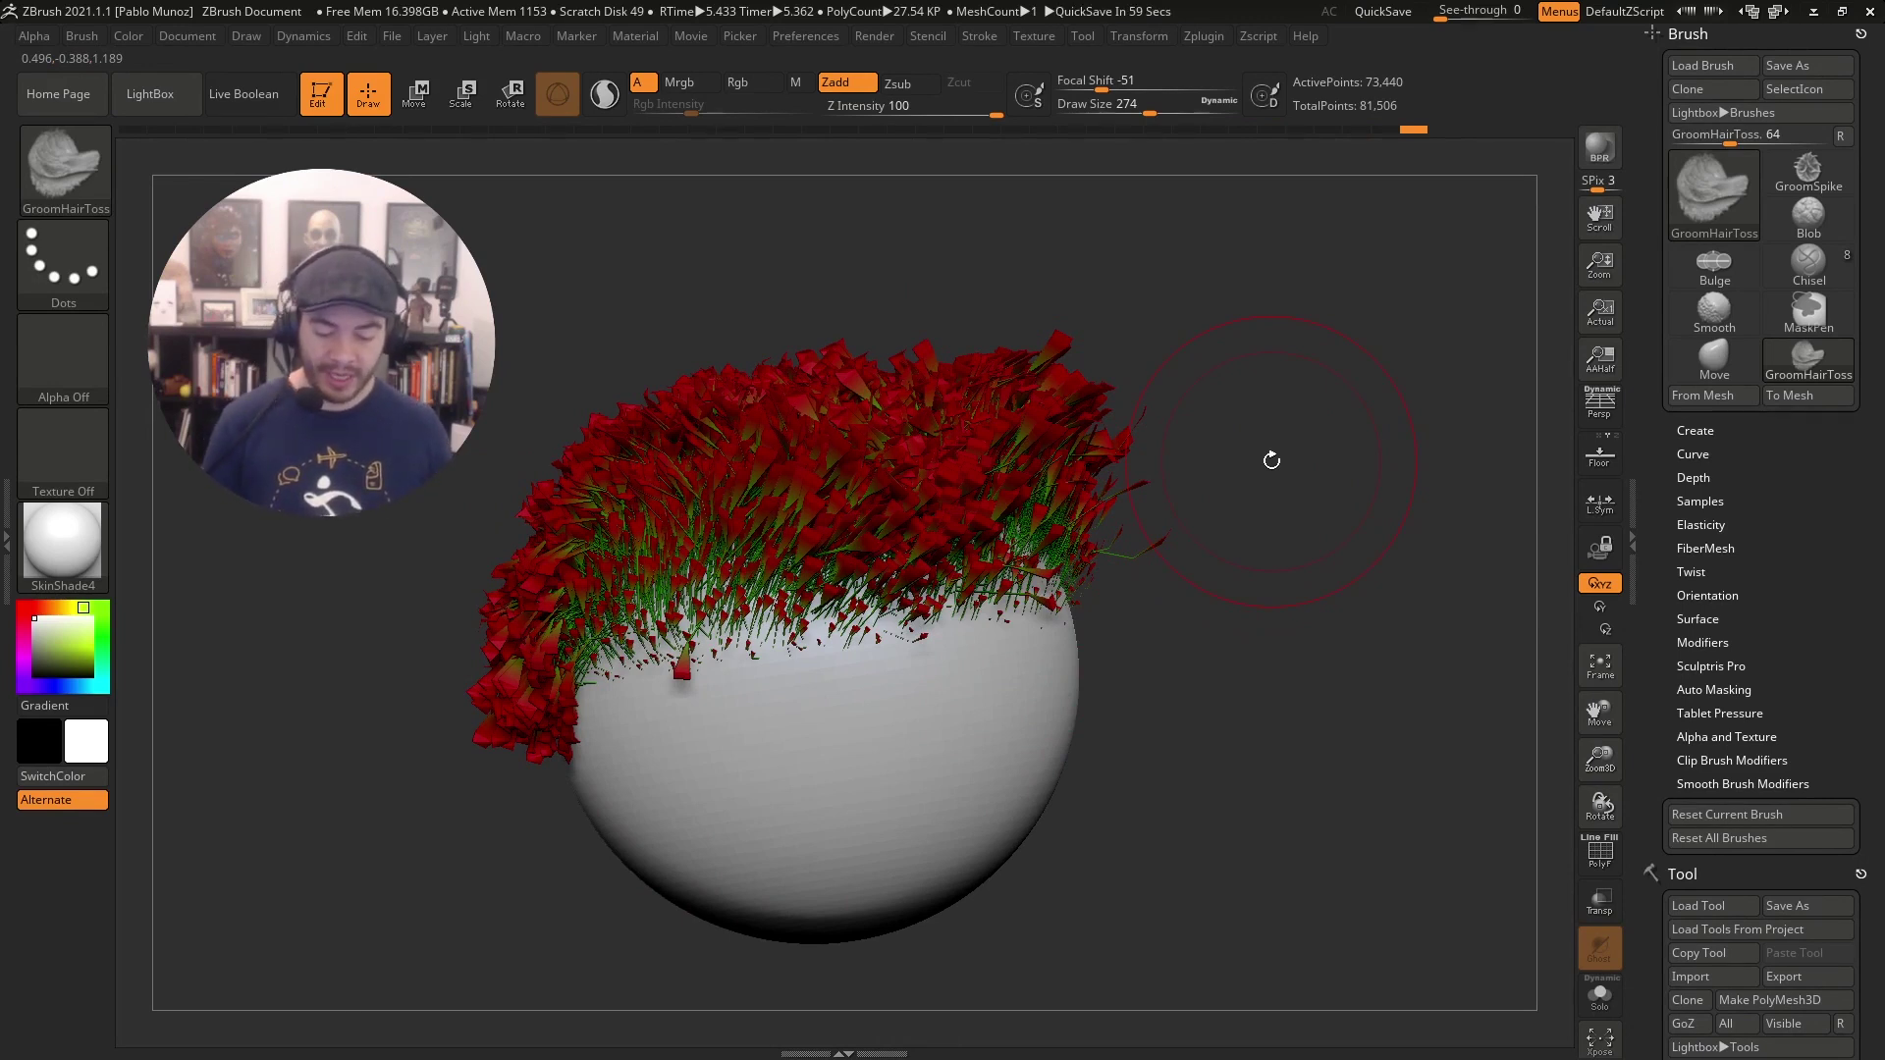
mouse_move(1122, 545)
mouse_down()
mouse_move(1060, 486)
mouse_move(1115, 469)
mouse_up()
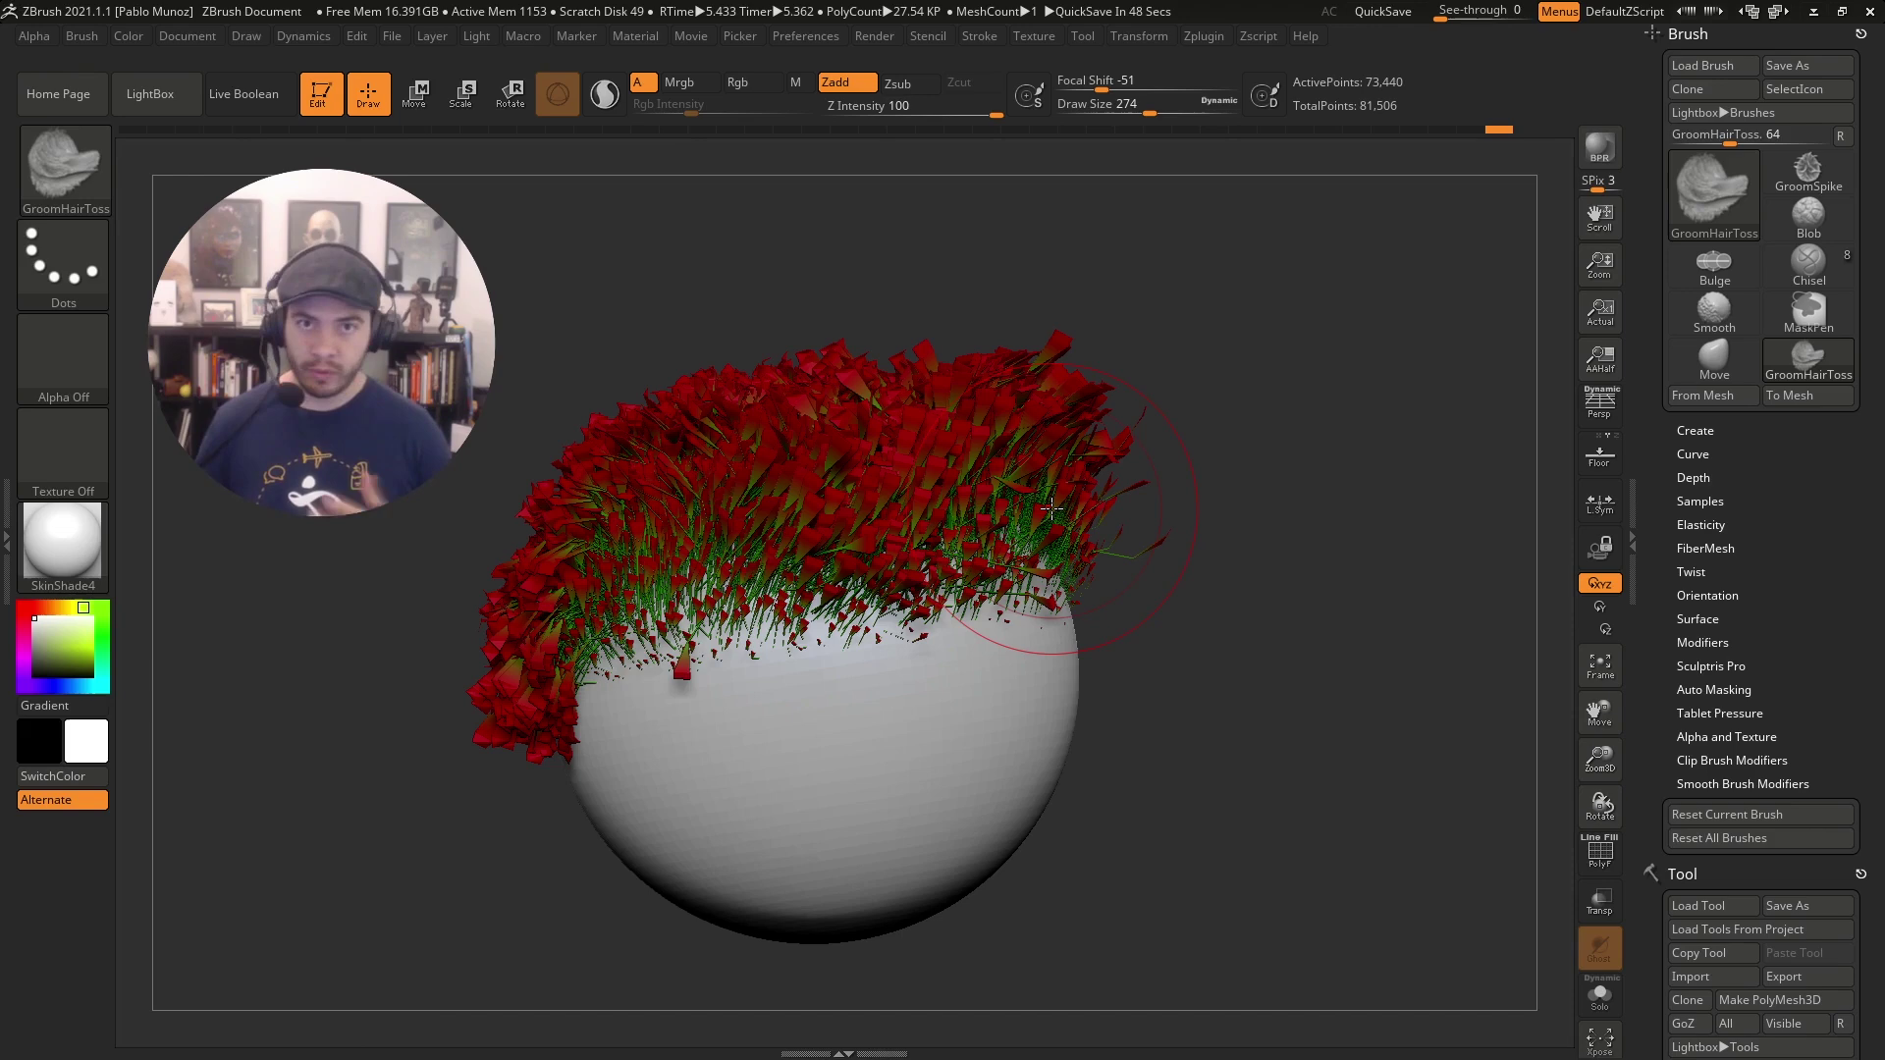
Switch to the creature fibermesh grooming tool, frame its head and torso, and set the Draw Size to 94.
drag(1246, 508, 1071, 782)
scroll(1787, 530, down, 10)
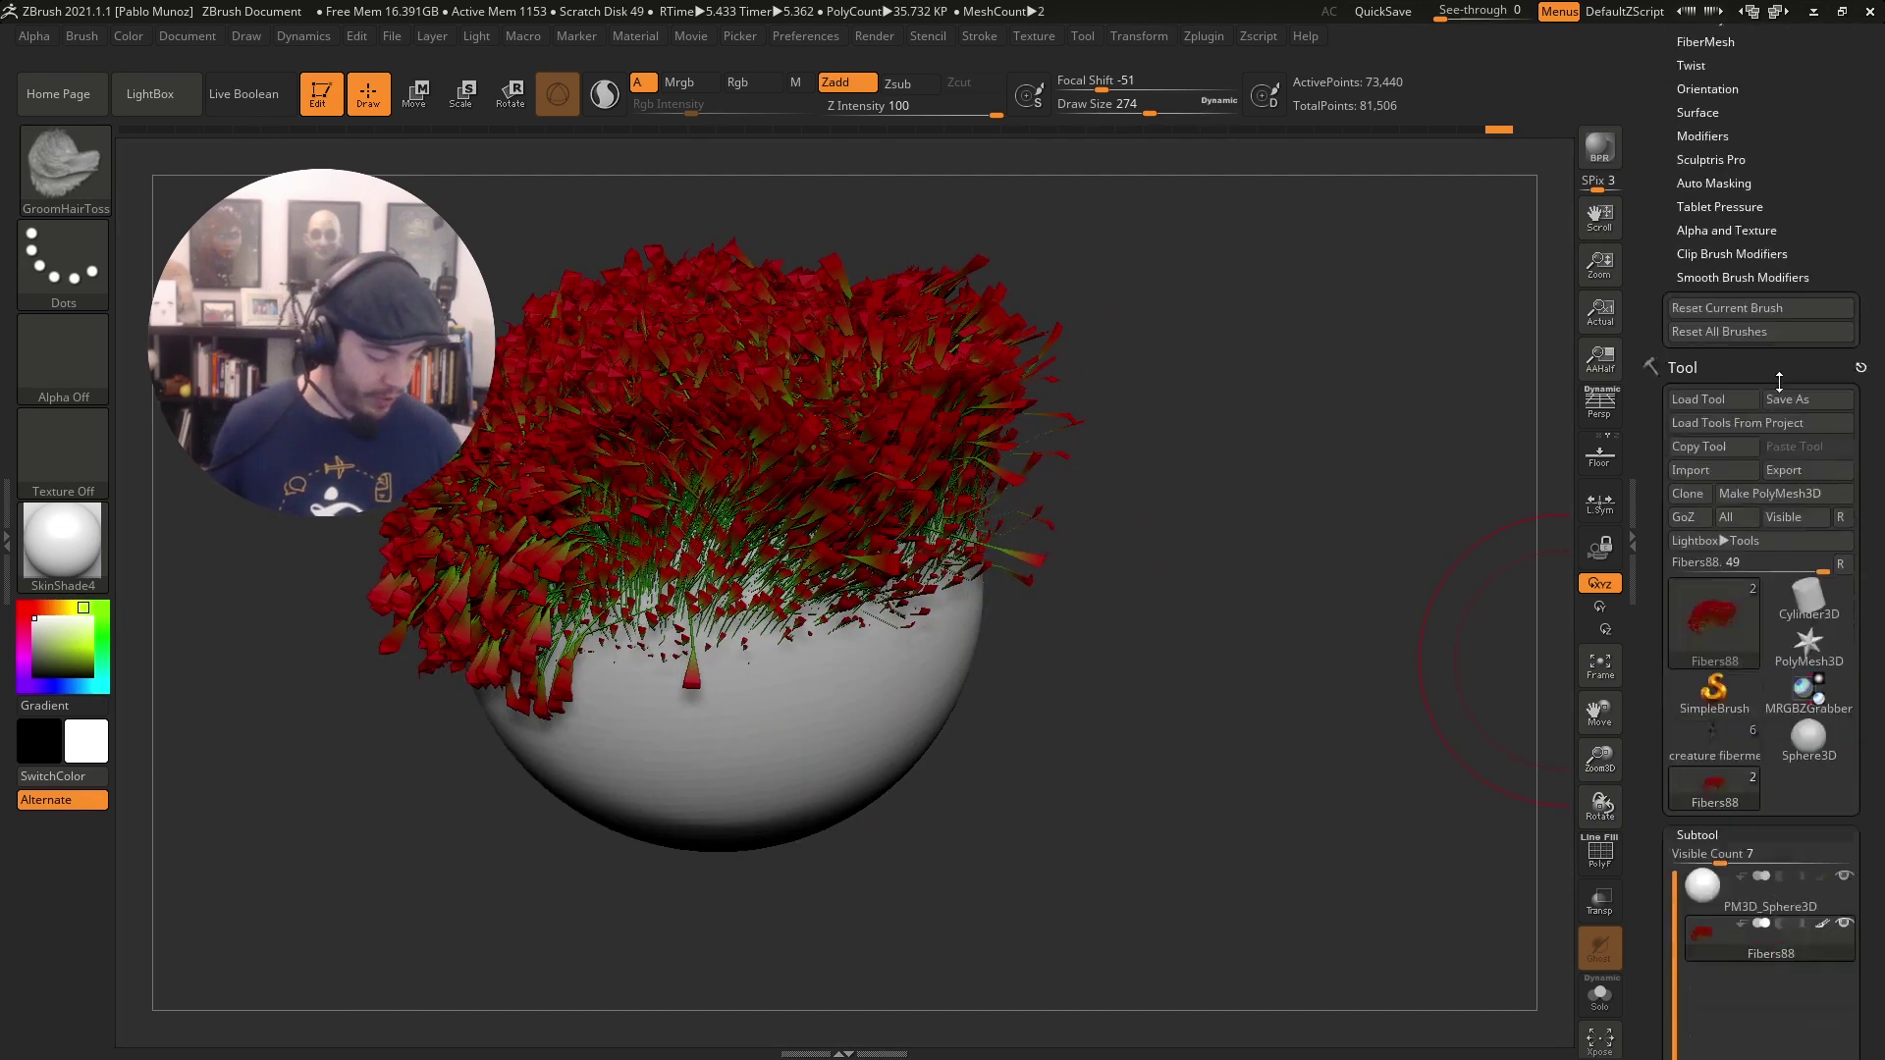
click(1723, 426)
drag(1316, 786, 1229, 488)
mouse_move(1032, 515)
alt+mouse_down()
mouse_move(1279, 471)
mouse_move(1232, 421)
mouse_move(1262, 429)
mouse_move(1232, 436)
alt+mouse_up()
key(space)
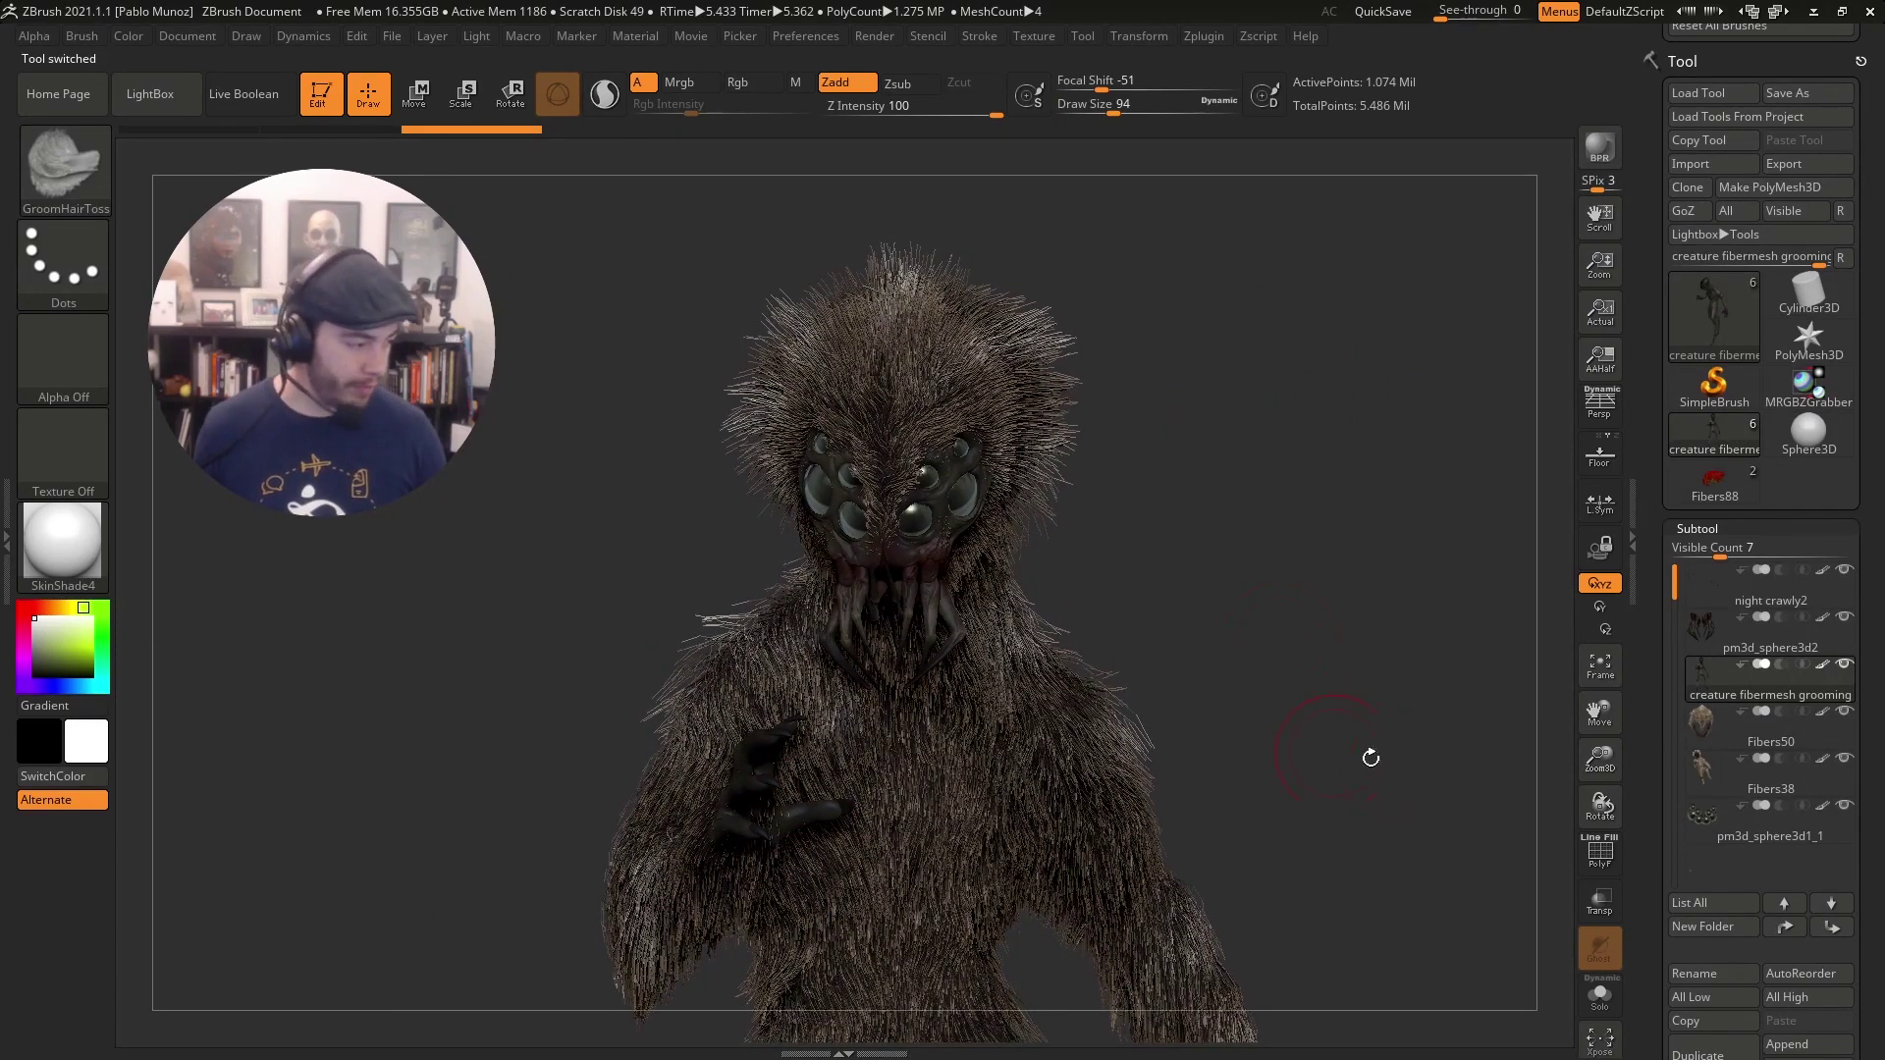
Hide the Fibers50 and Fibers38 subtools to expose the creature's bare head and body.
scroll(1777, 491, down, 3)
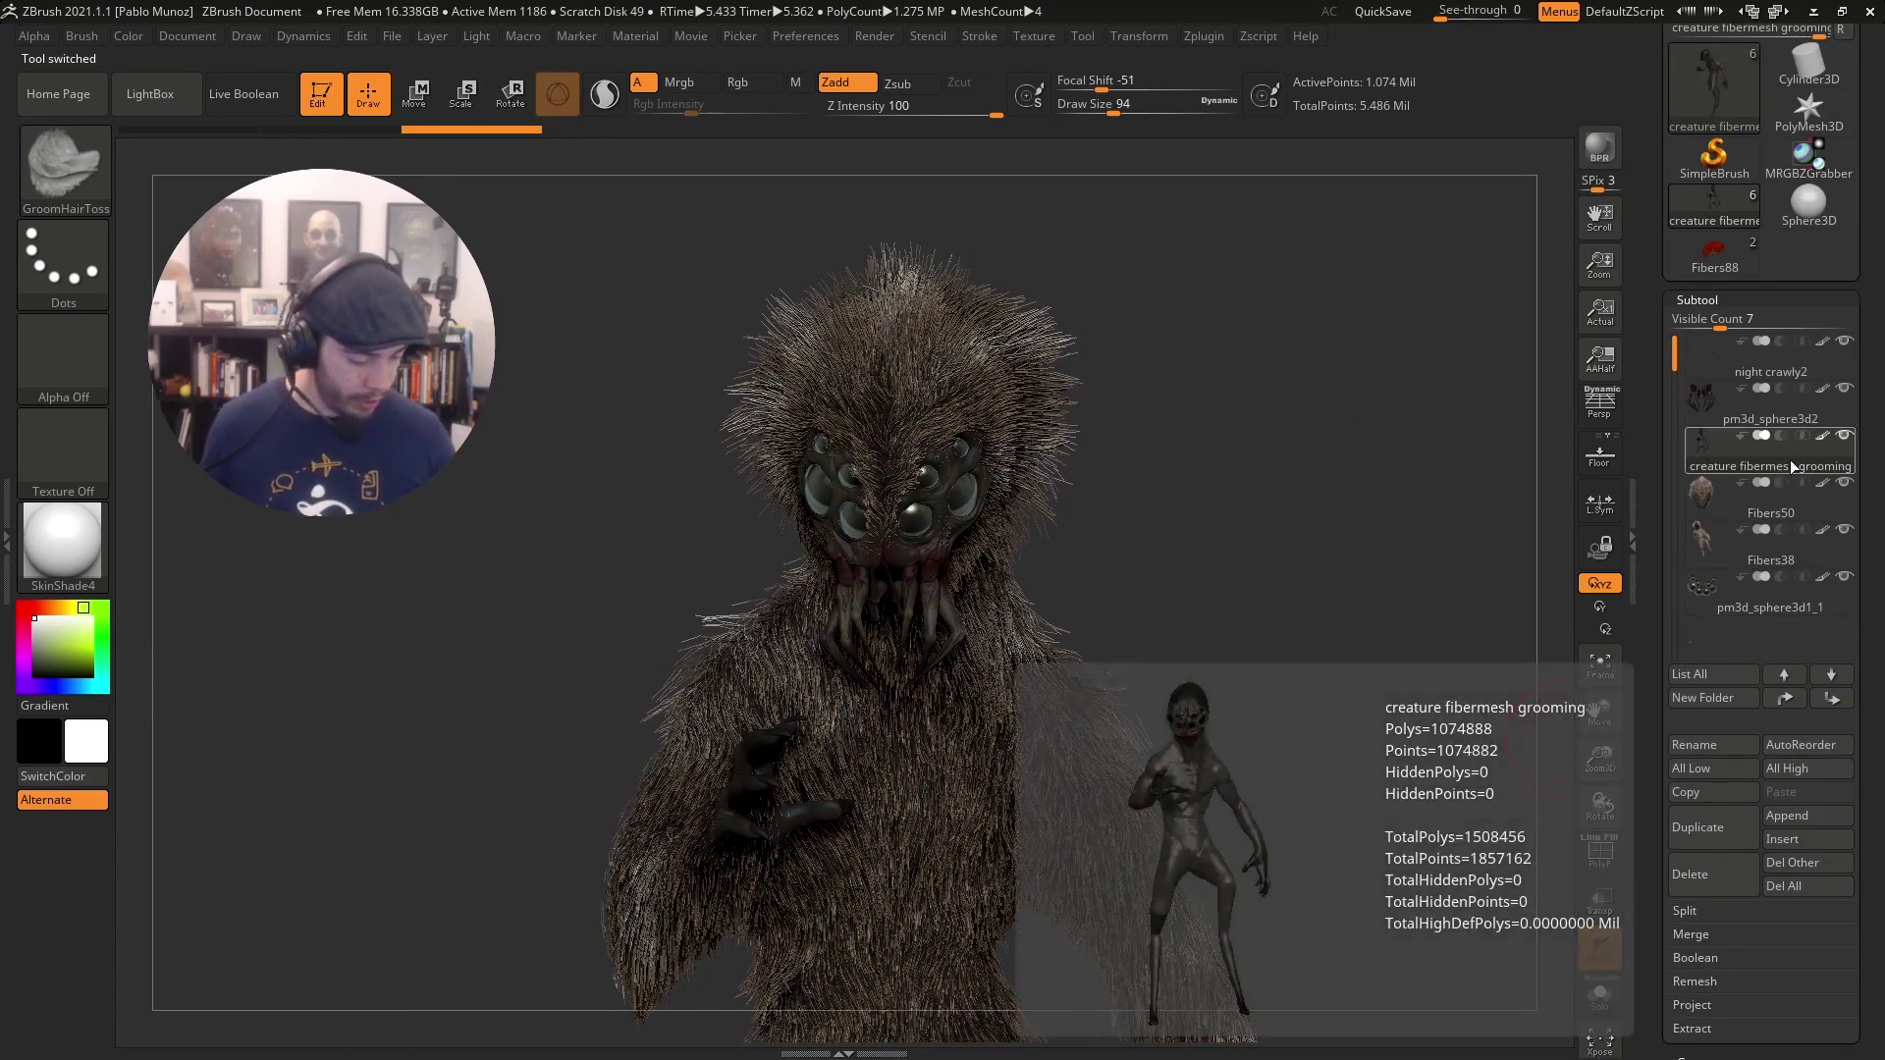
click(1845, 485)
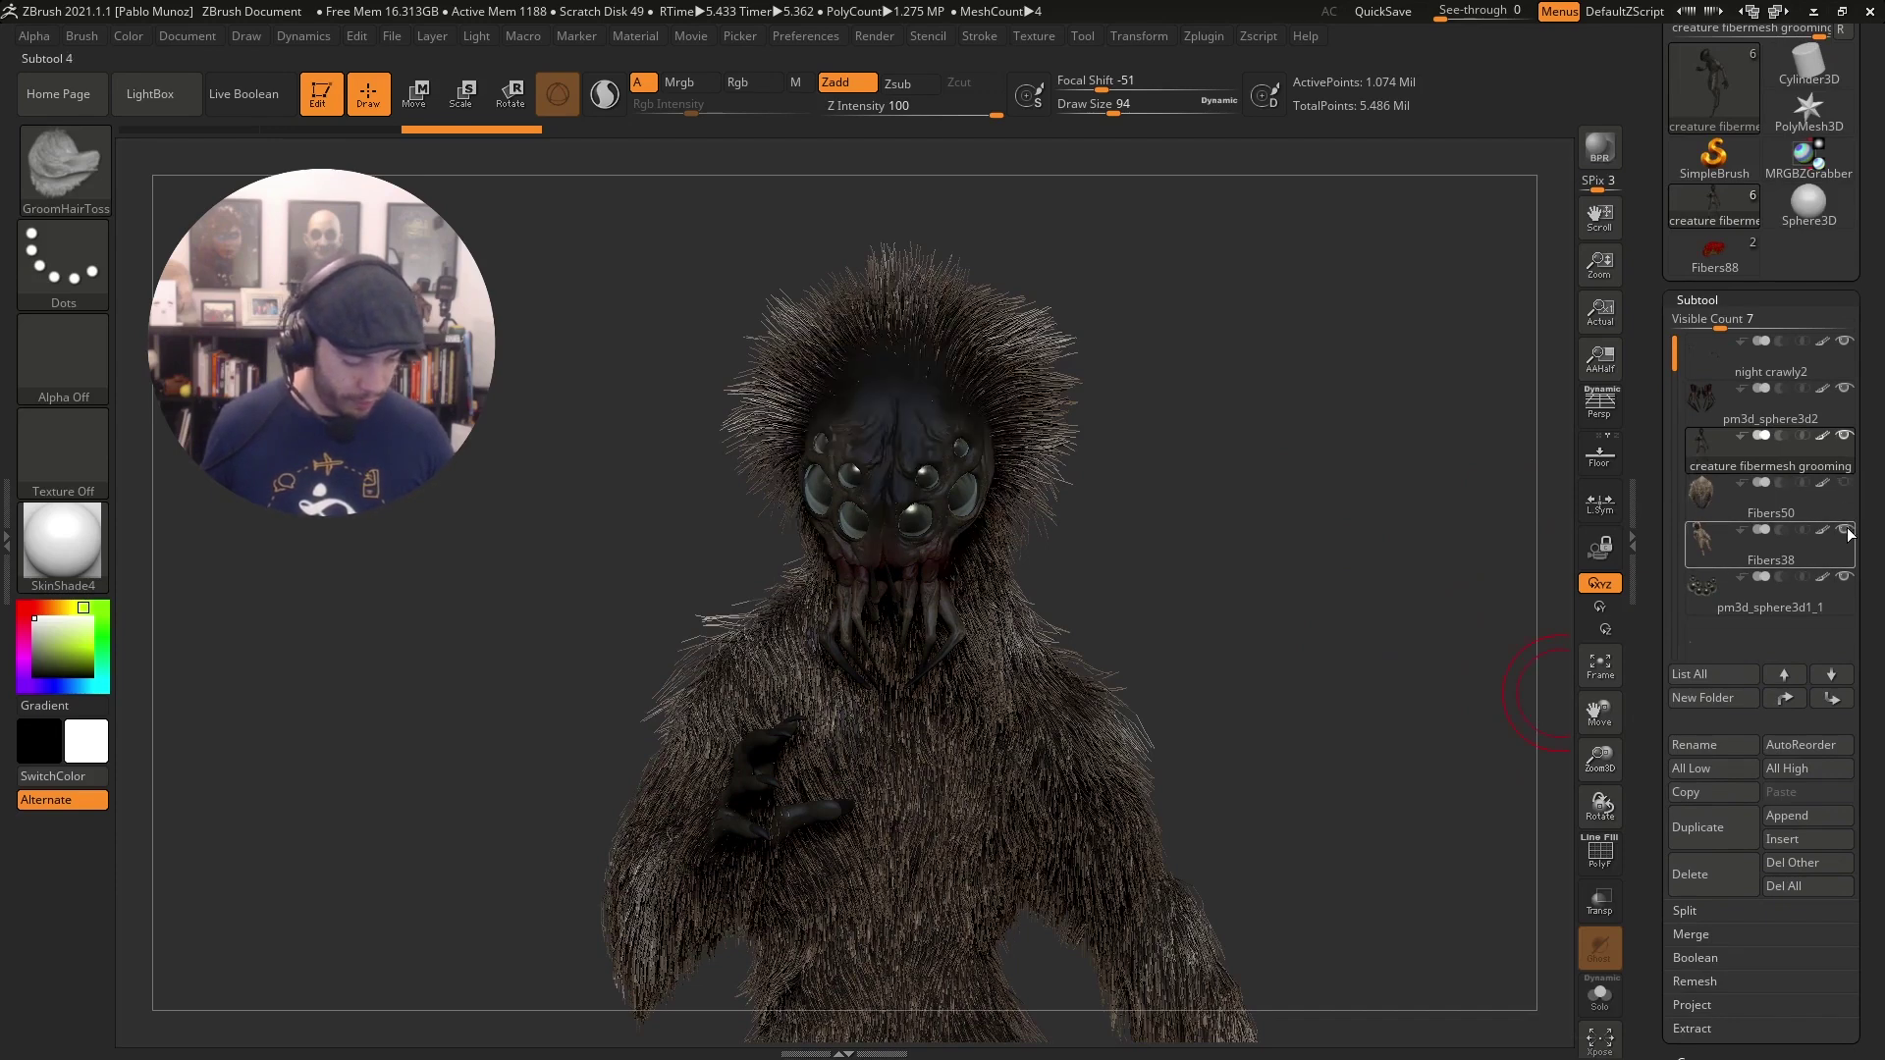
click(1845, 530)
alt+drag(1224, 564, 1216, 589)
alt+drag(1208, 506, 1241, 576)
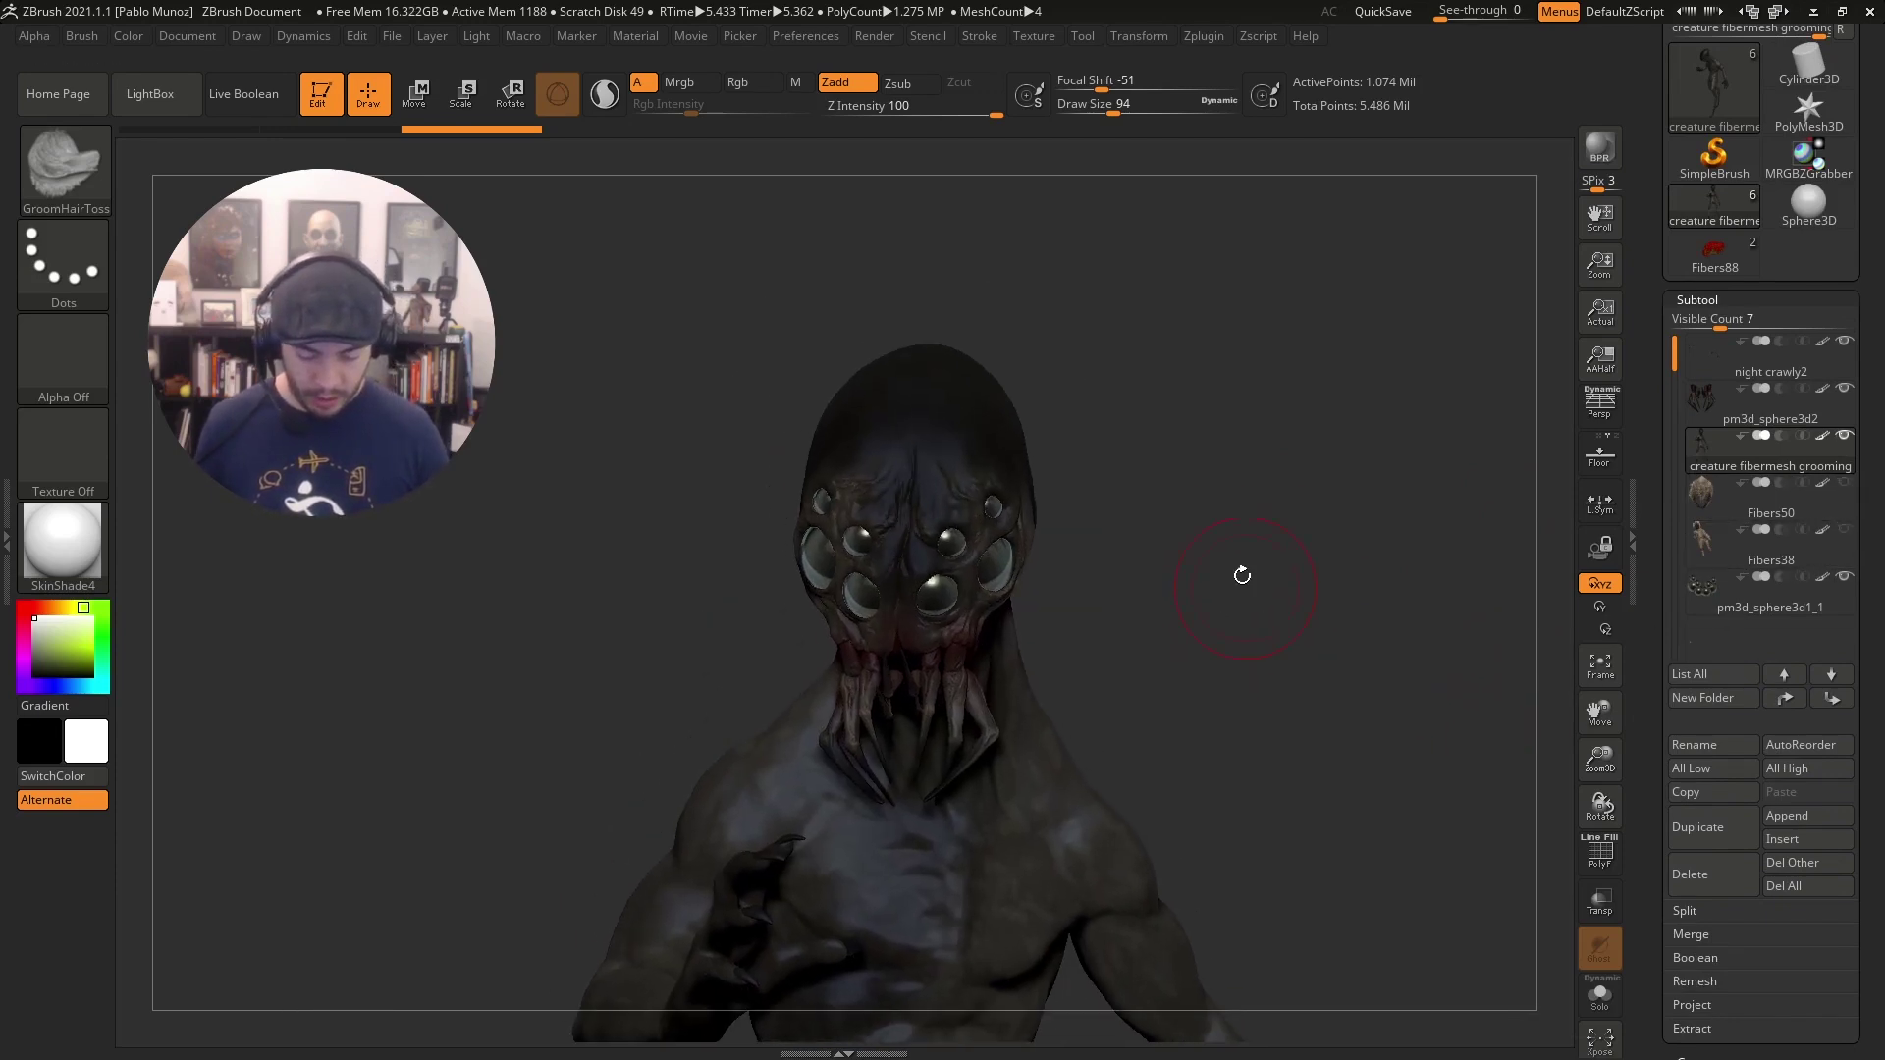
Turn off the polypaint display on all of the creature's subtools and set the Draw Size to 51.
mouse_move(1826, 444)
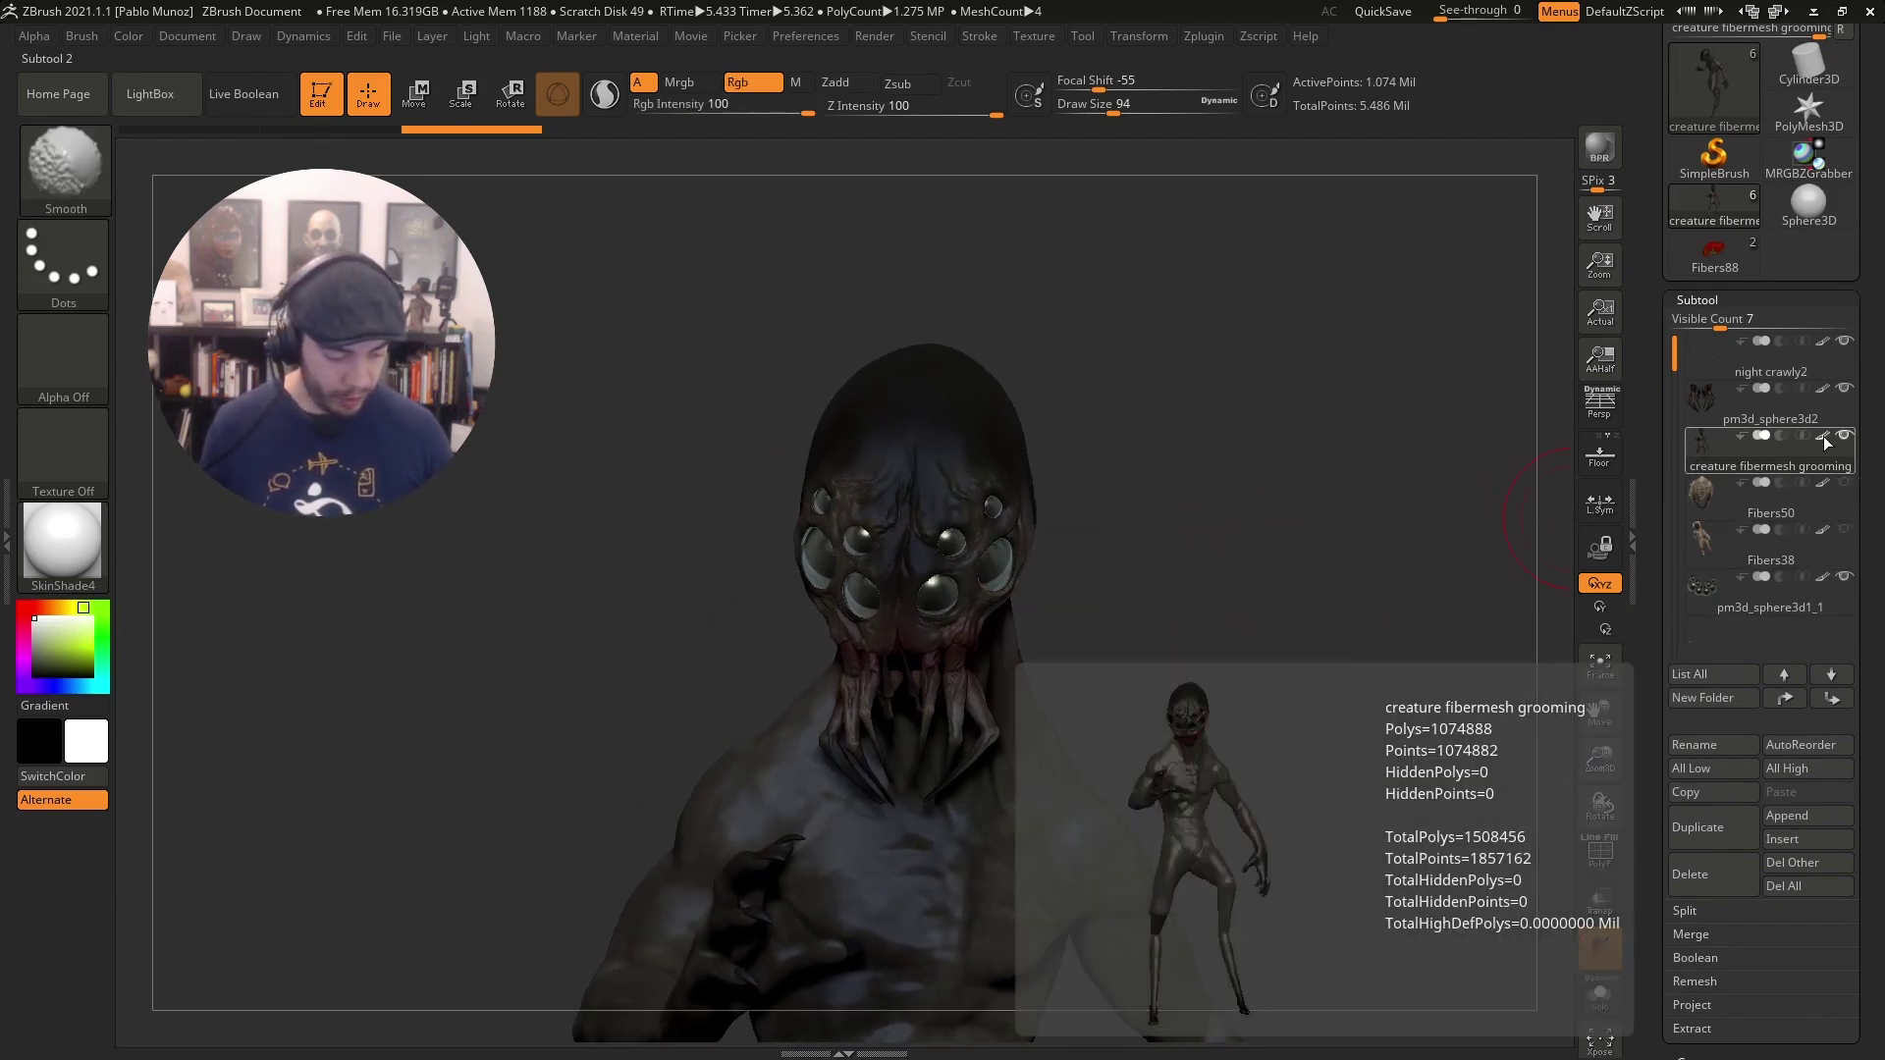
shift+click(1823, 436)
mouse_move(1221, 619)
ctrl+right_down()
mouse_move(1233, 539)
mouse_move(1279, 582)
ctrl+right_up()
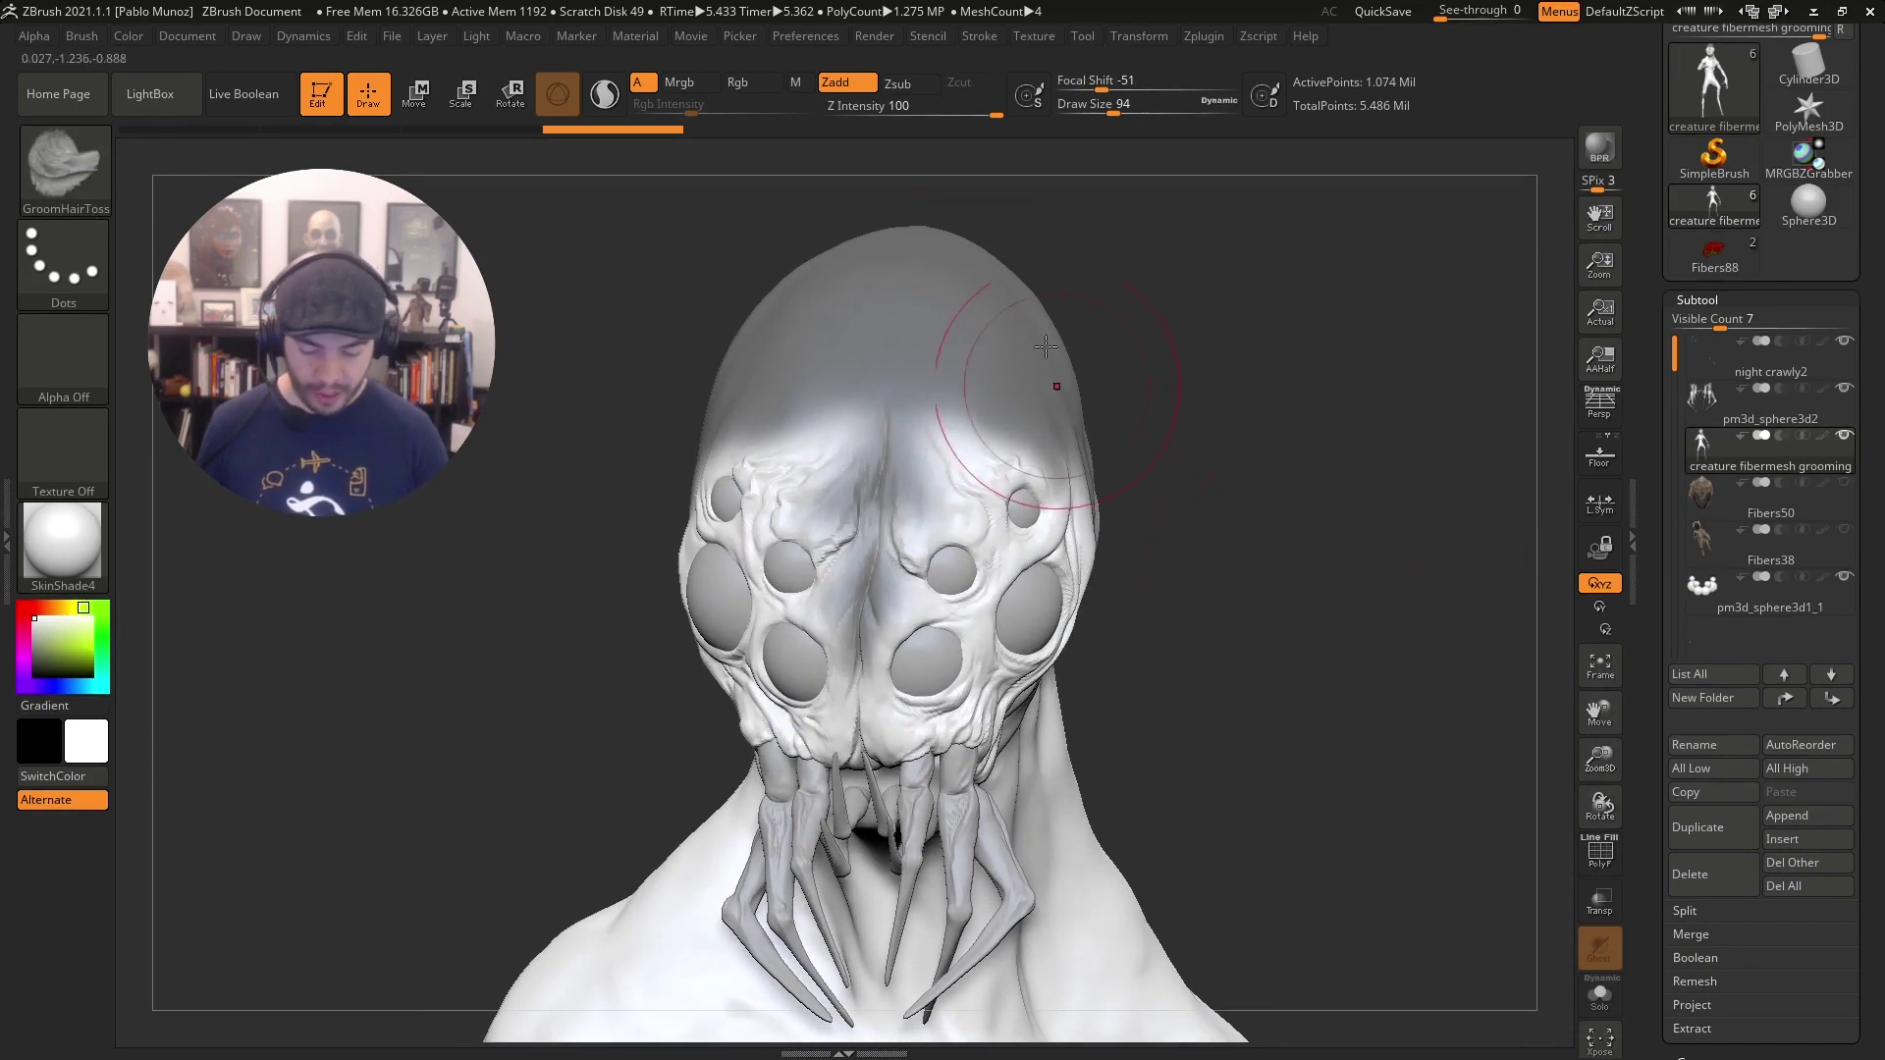
right_click(1105, 455)
drag(1215, 324, 1197, 324)
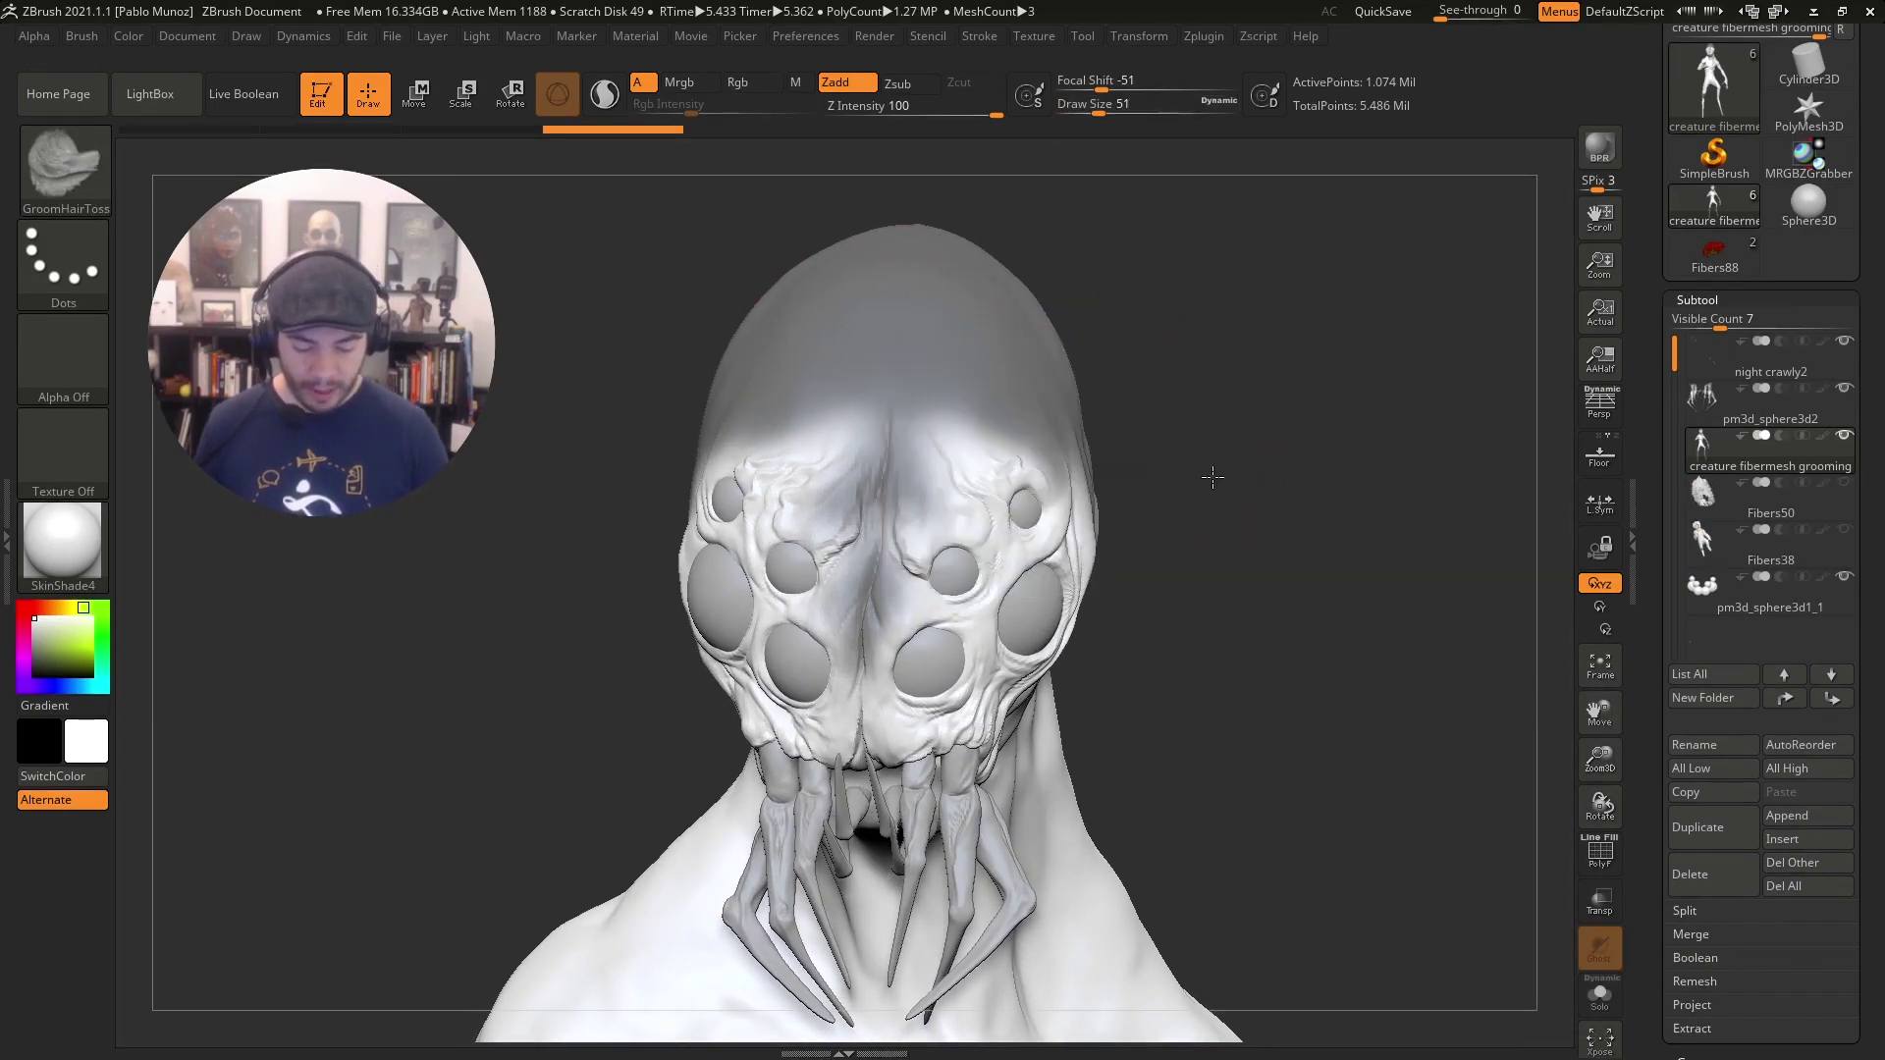
drag(1212, 476, 951, 441)
Preview a new FiberMesh on the masked area of the creature's head.
scroll(1666, 373, down, 10)
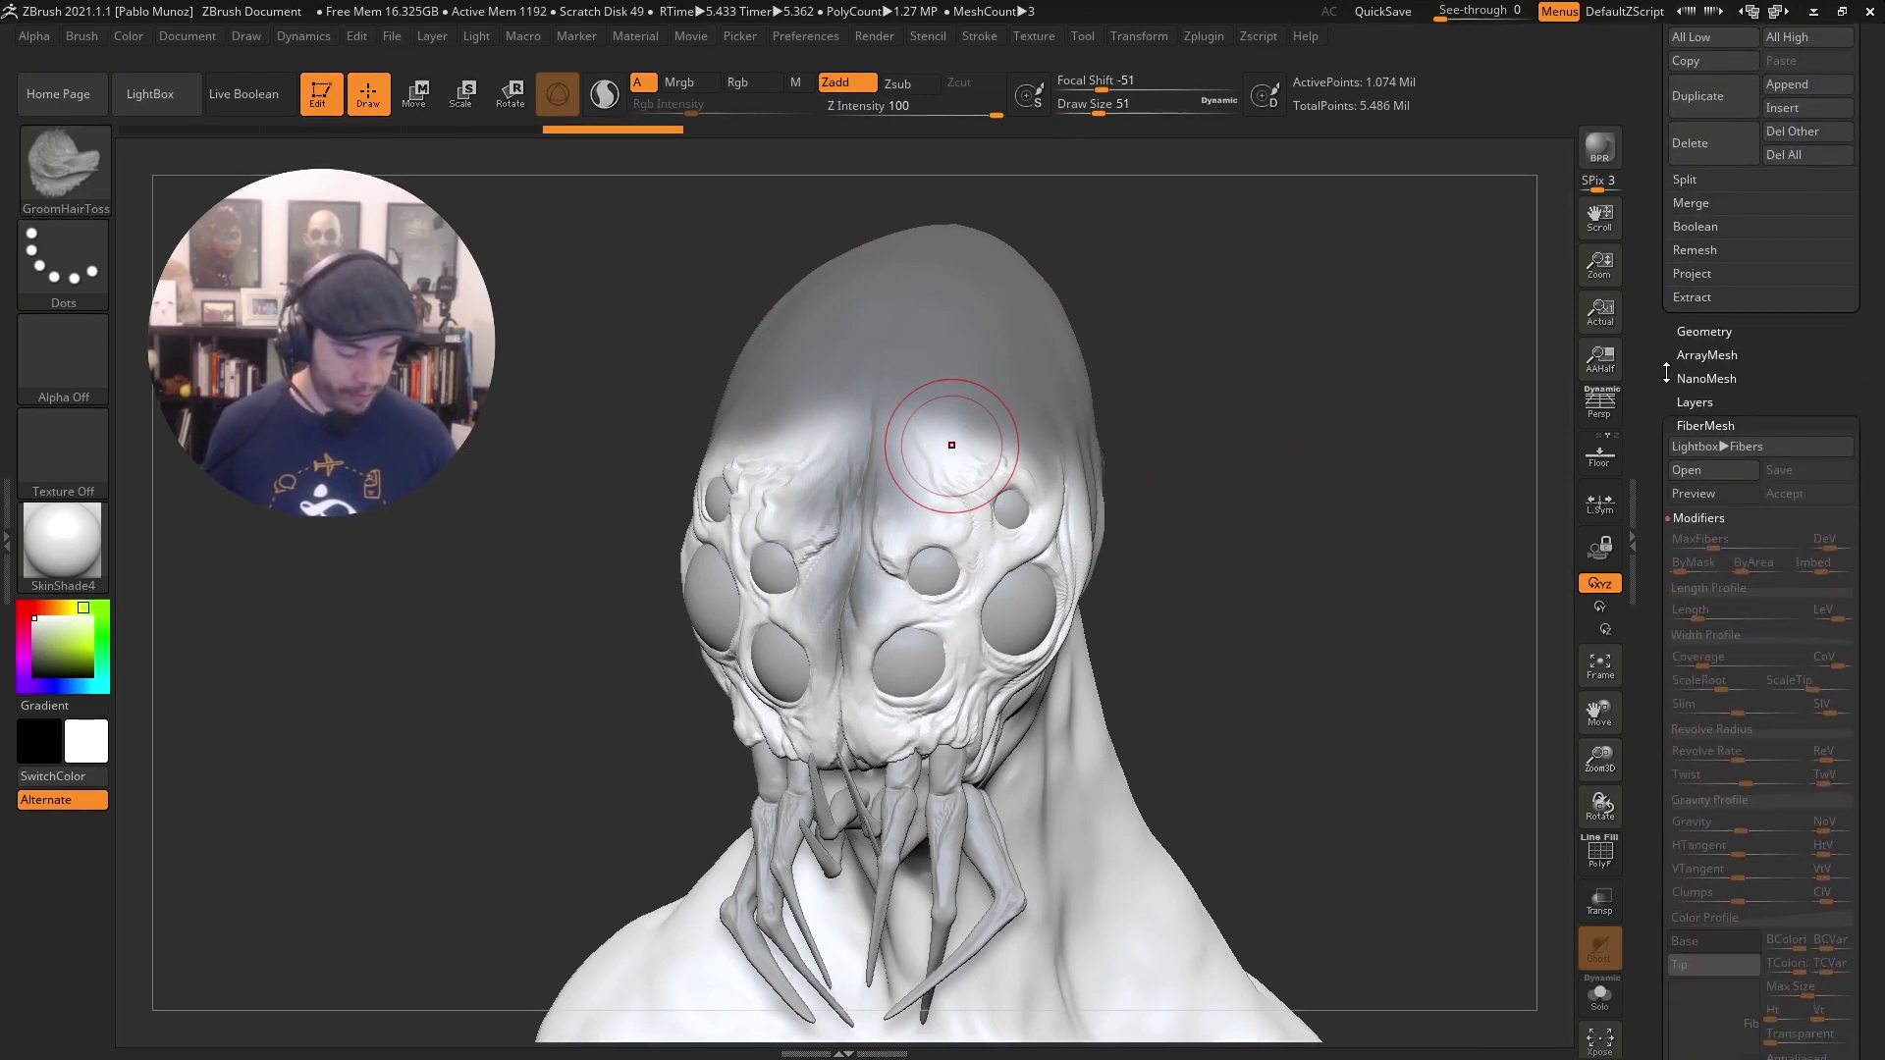
click(1720, 493)
scroll(1799, 469, down, 1)
drag(1315, 422, 1241, 492)
drag(1232, 385, 952, 439)
mouse_move(1301, 482)
mouse_down()
mouse_move(1321, 482)
mouse_move(1291, 499)
mouse_up()
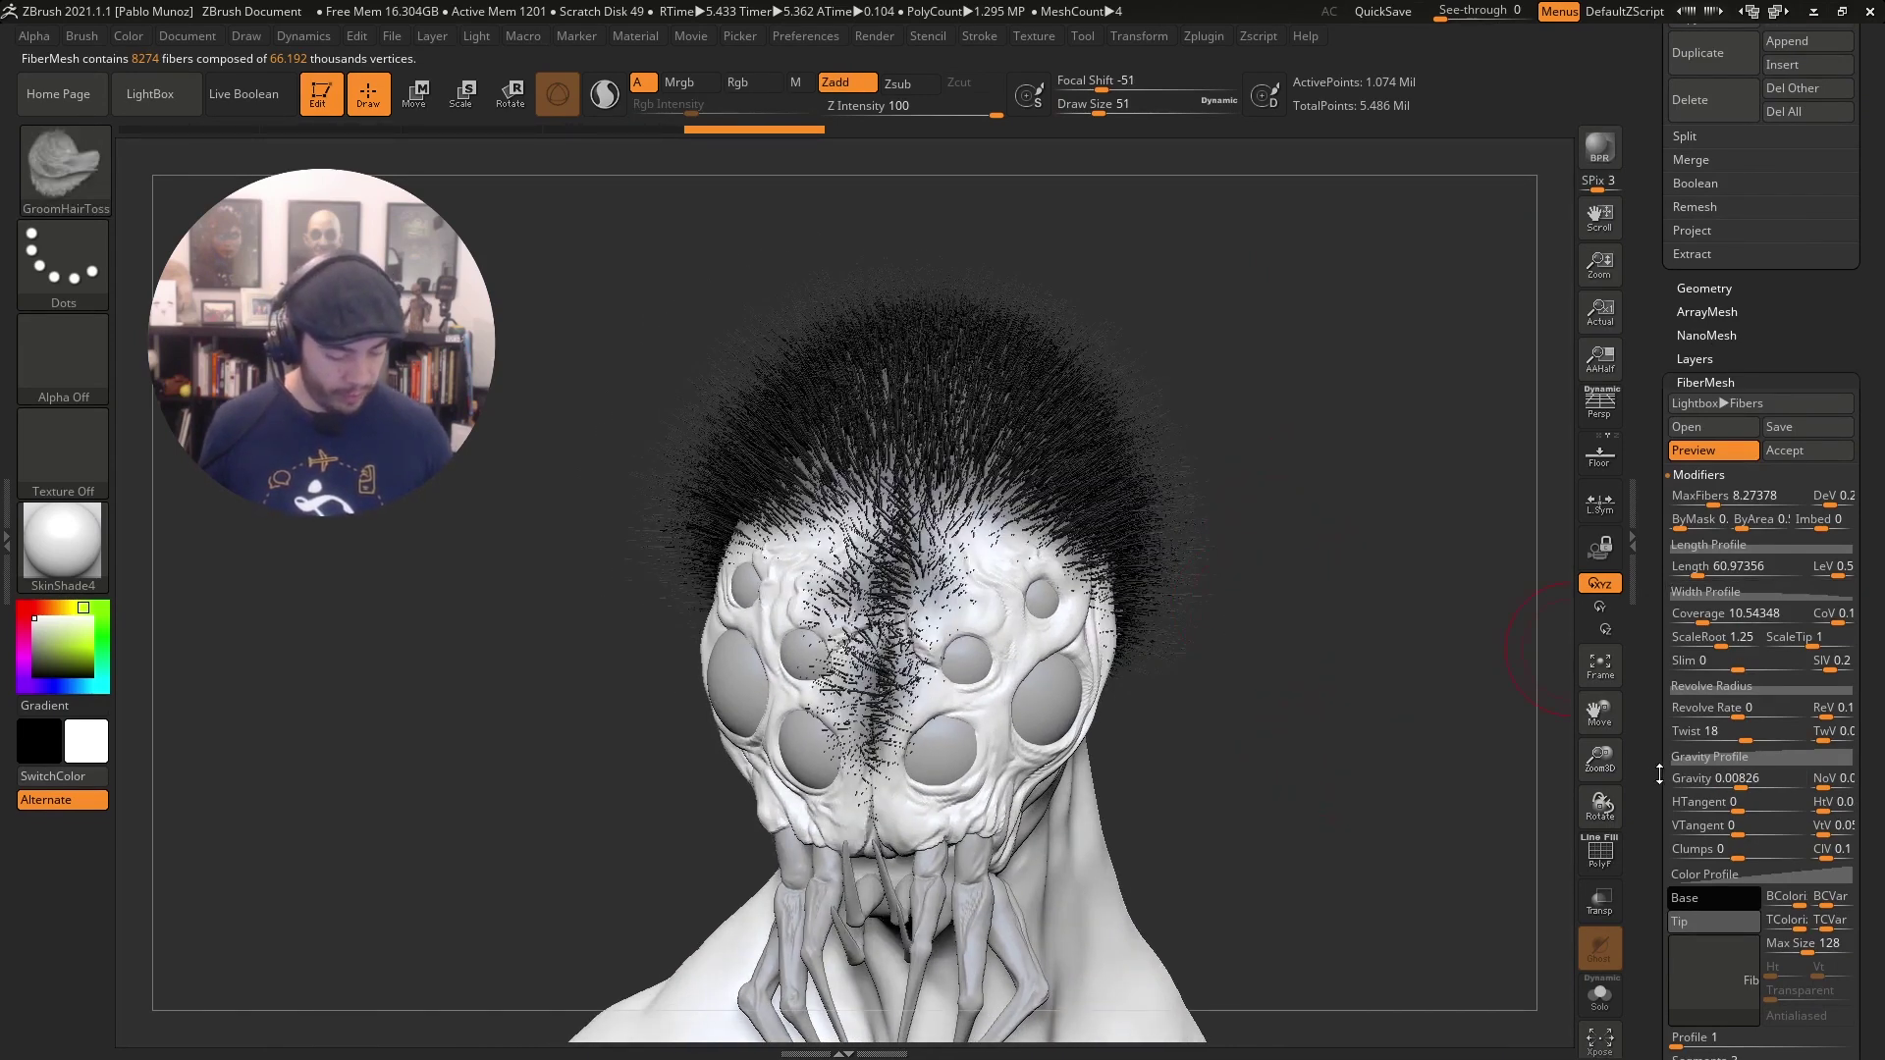
Set both the base and tip colors of the previewed fibers to white.
scroll(1713, 639, down, 5)
click(1703, 587)
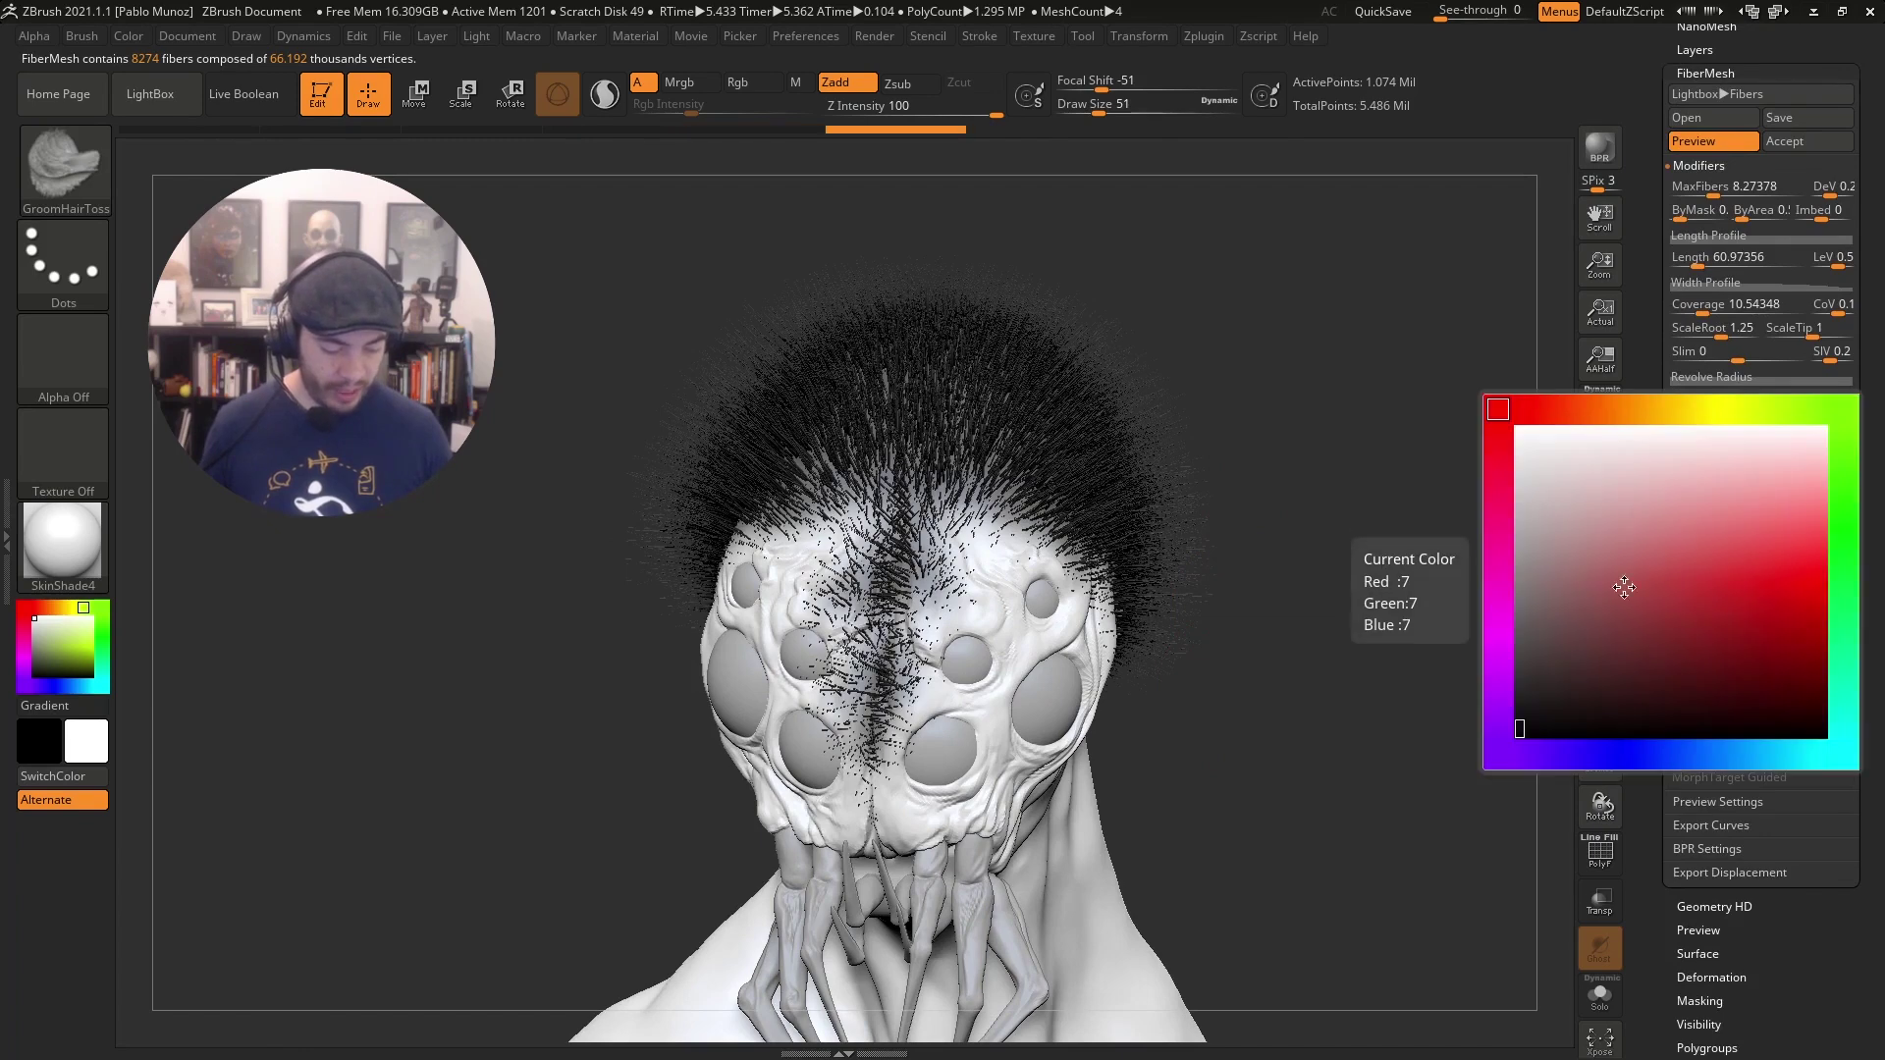
click(1509, 422)
click(1720, 609)
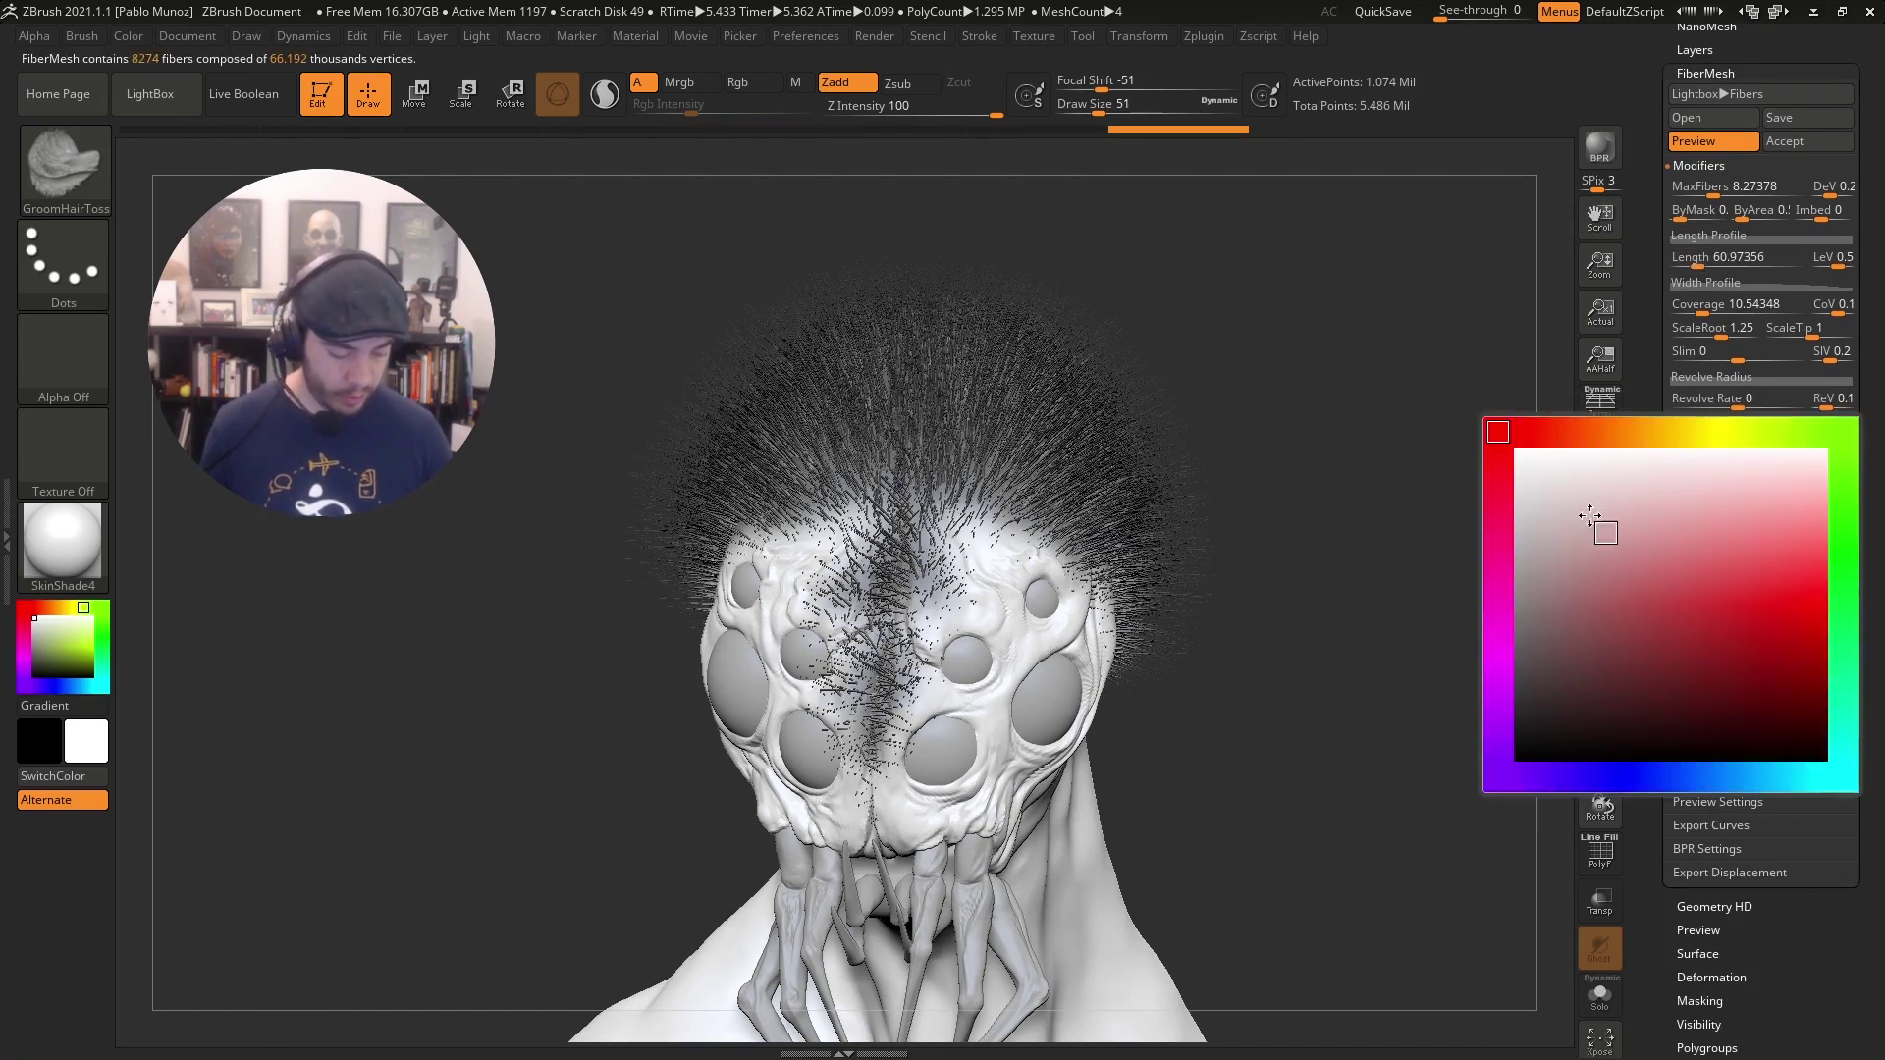
click(1510, 433)
drag(1319, 475, 1288, 491)
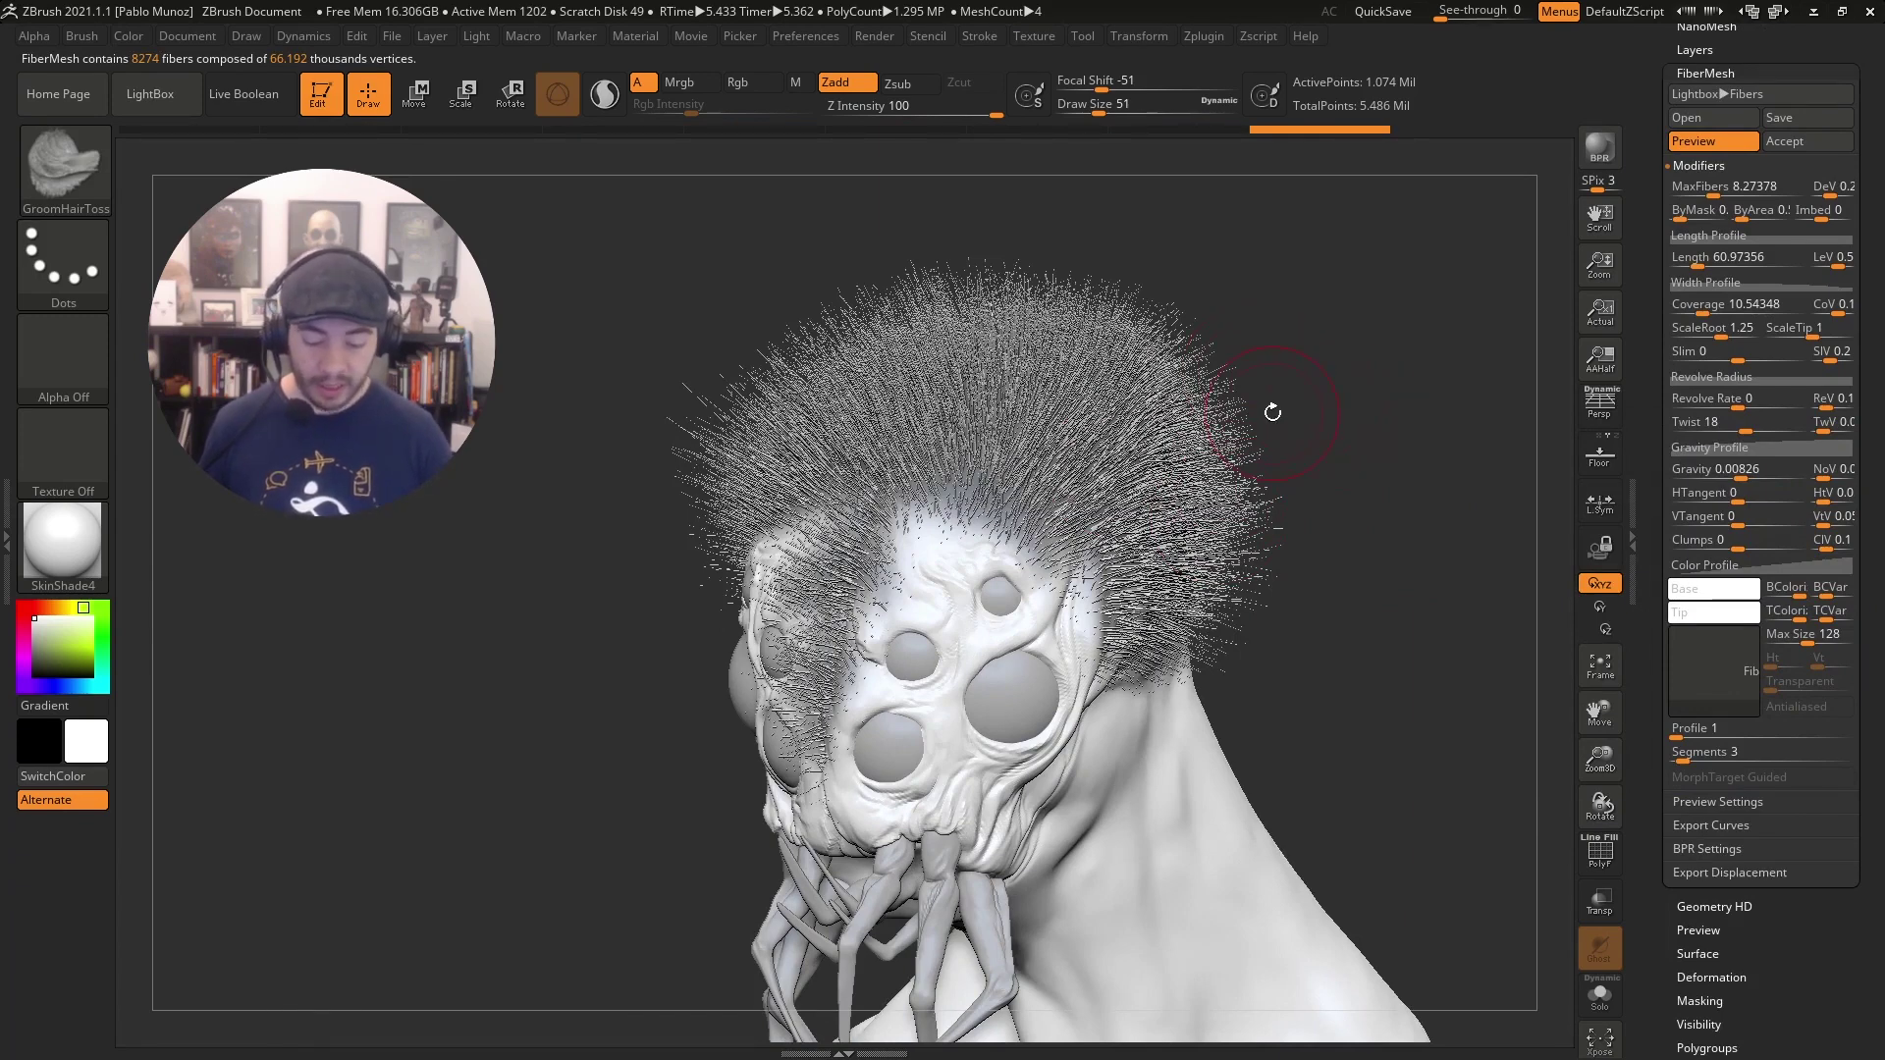
drag(1272, 412, 1348, 531)
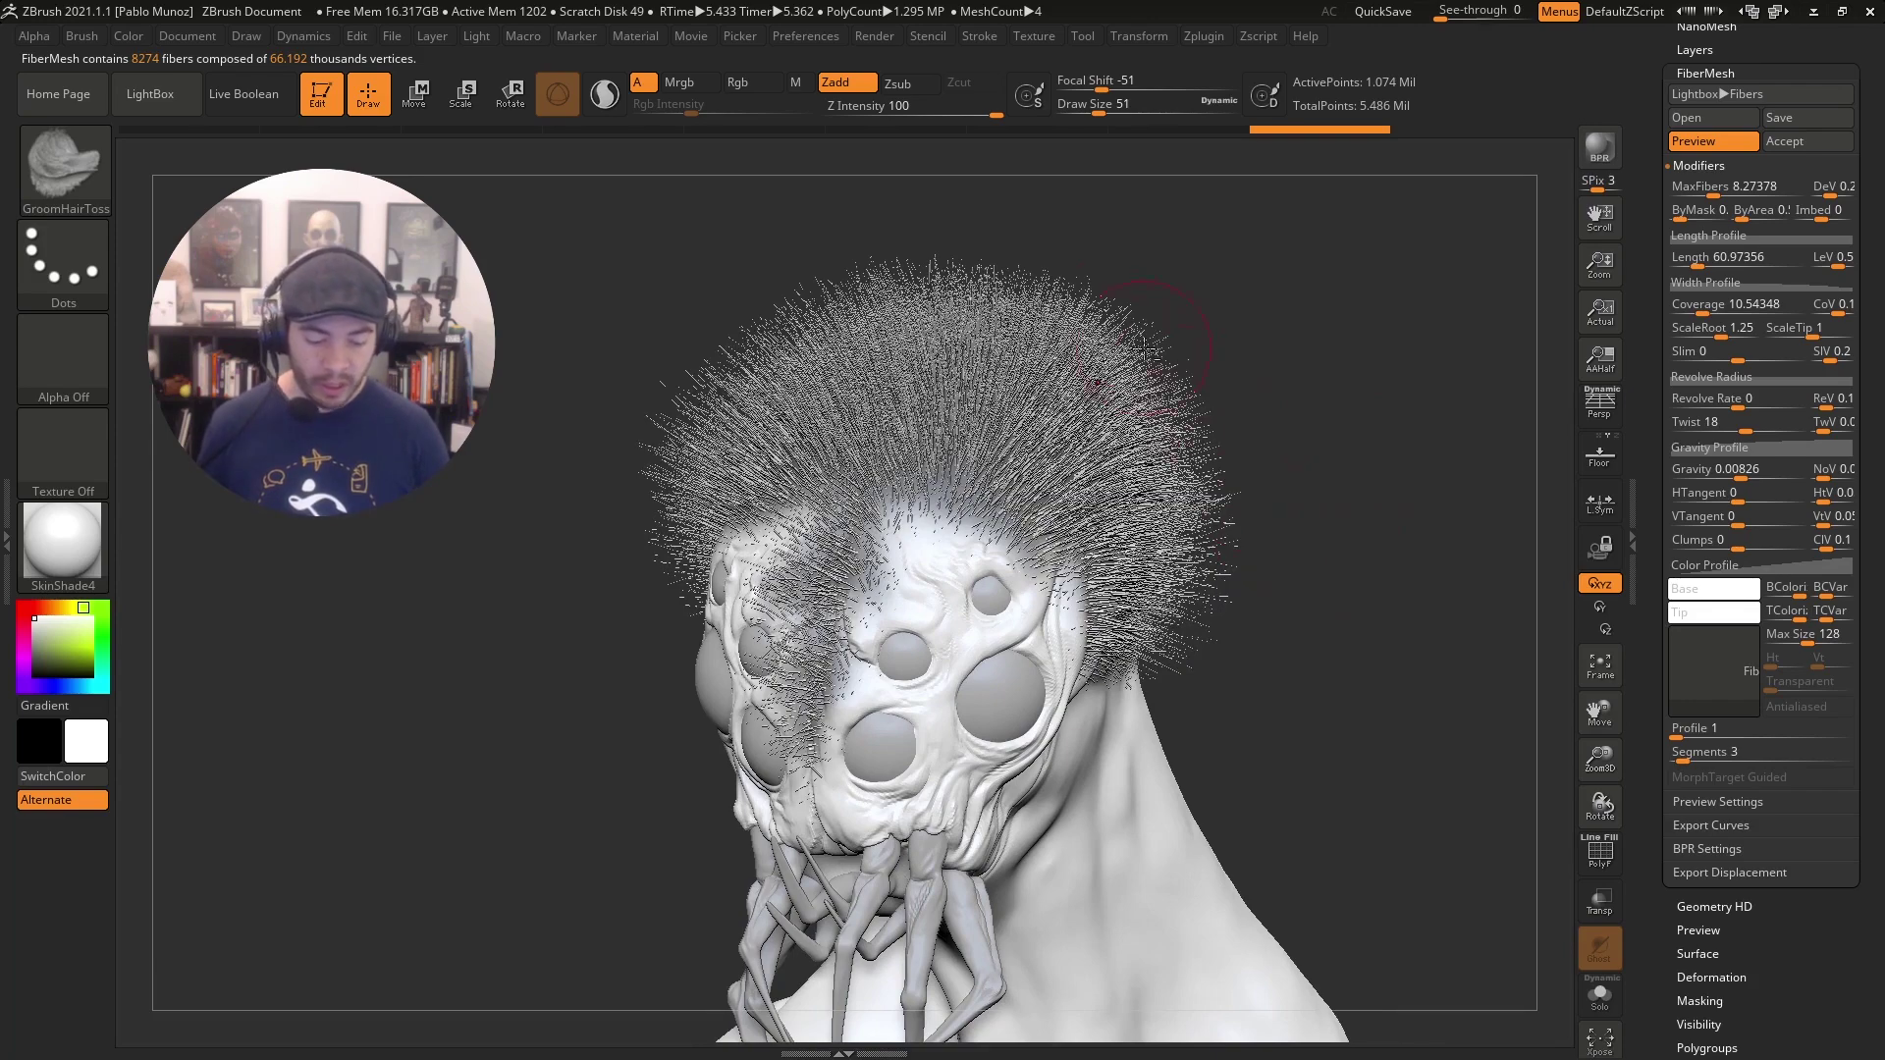
alt+drag(1143, 348, 1208, 506)
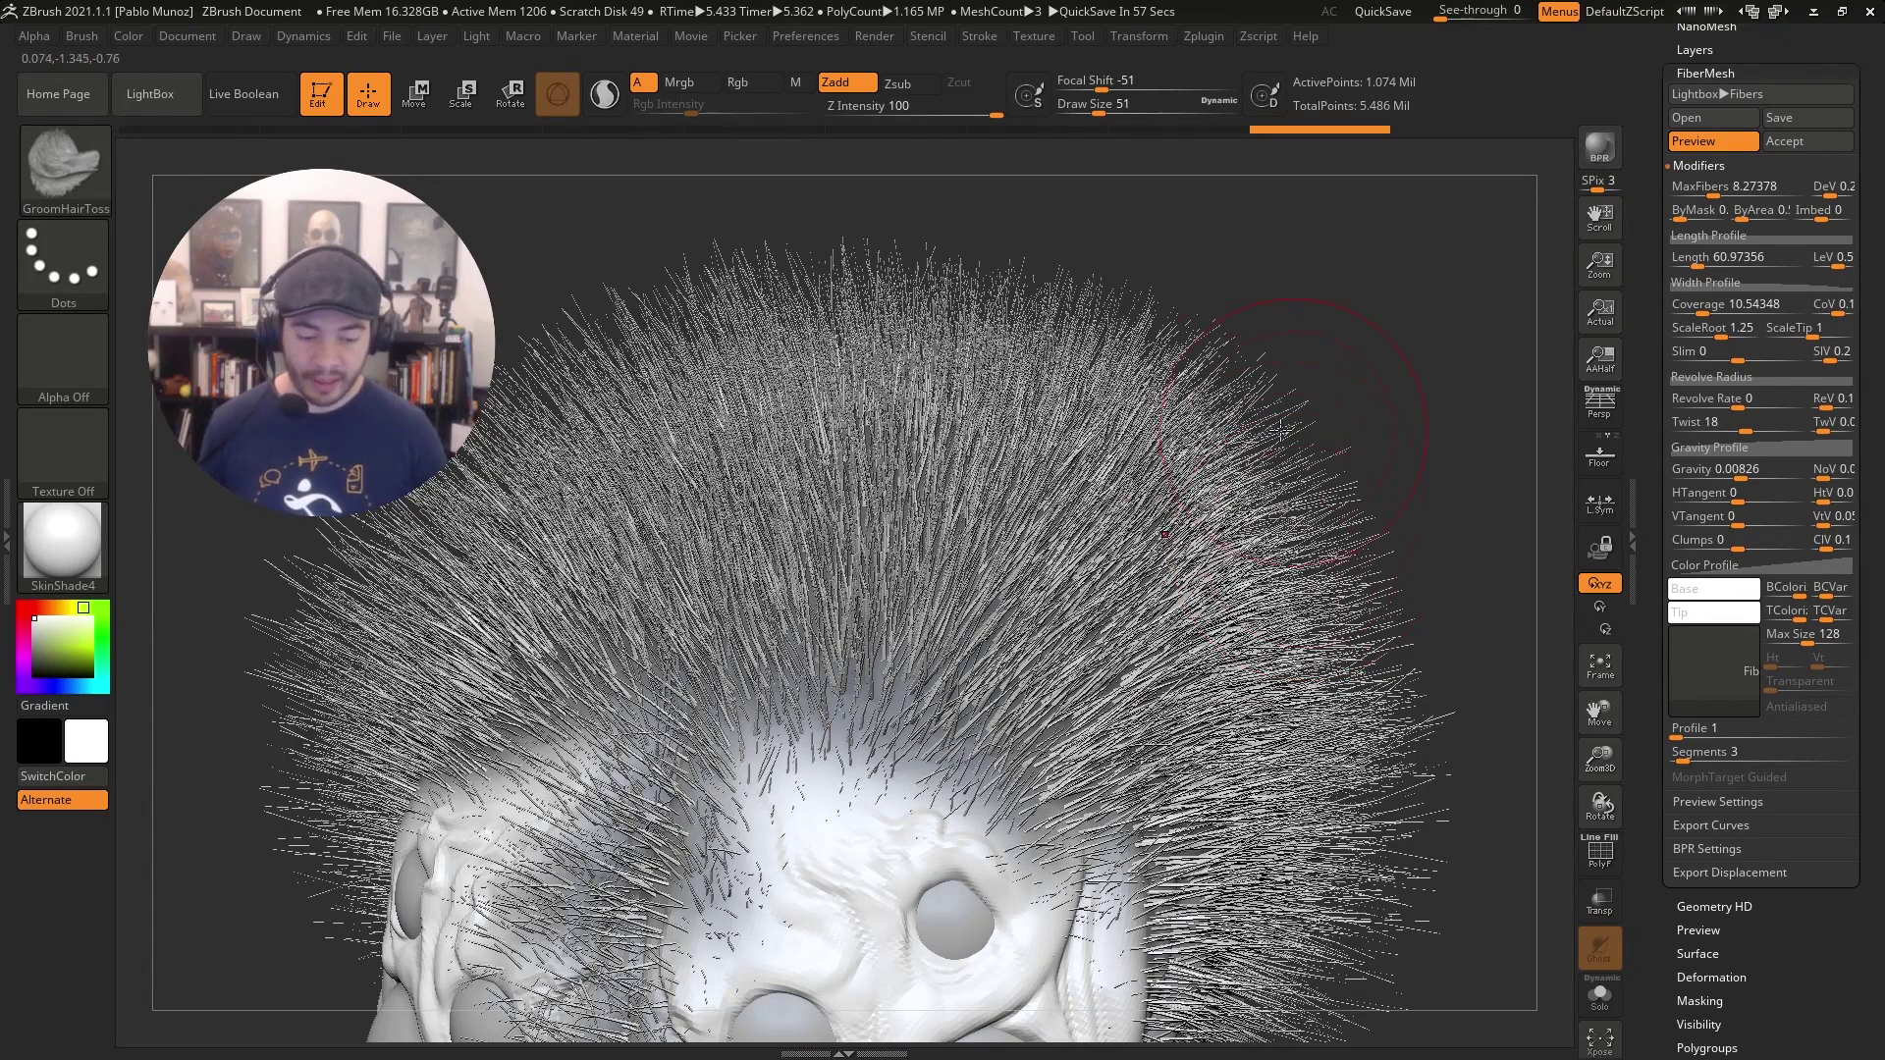
ctrl+right_drag(1151, 660, 1129, 569)
alt+right_drag(1159, 711, 1079, 593)
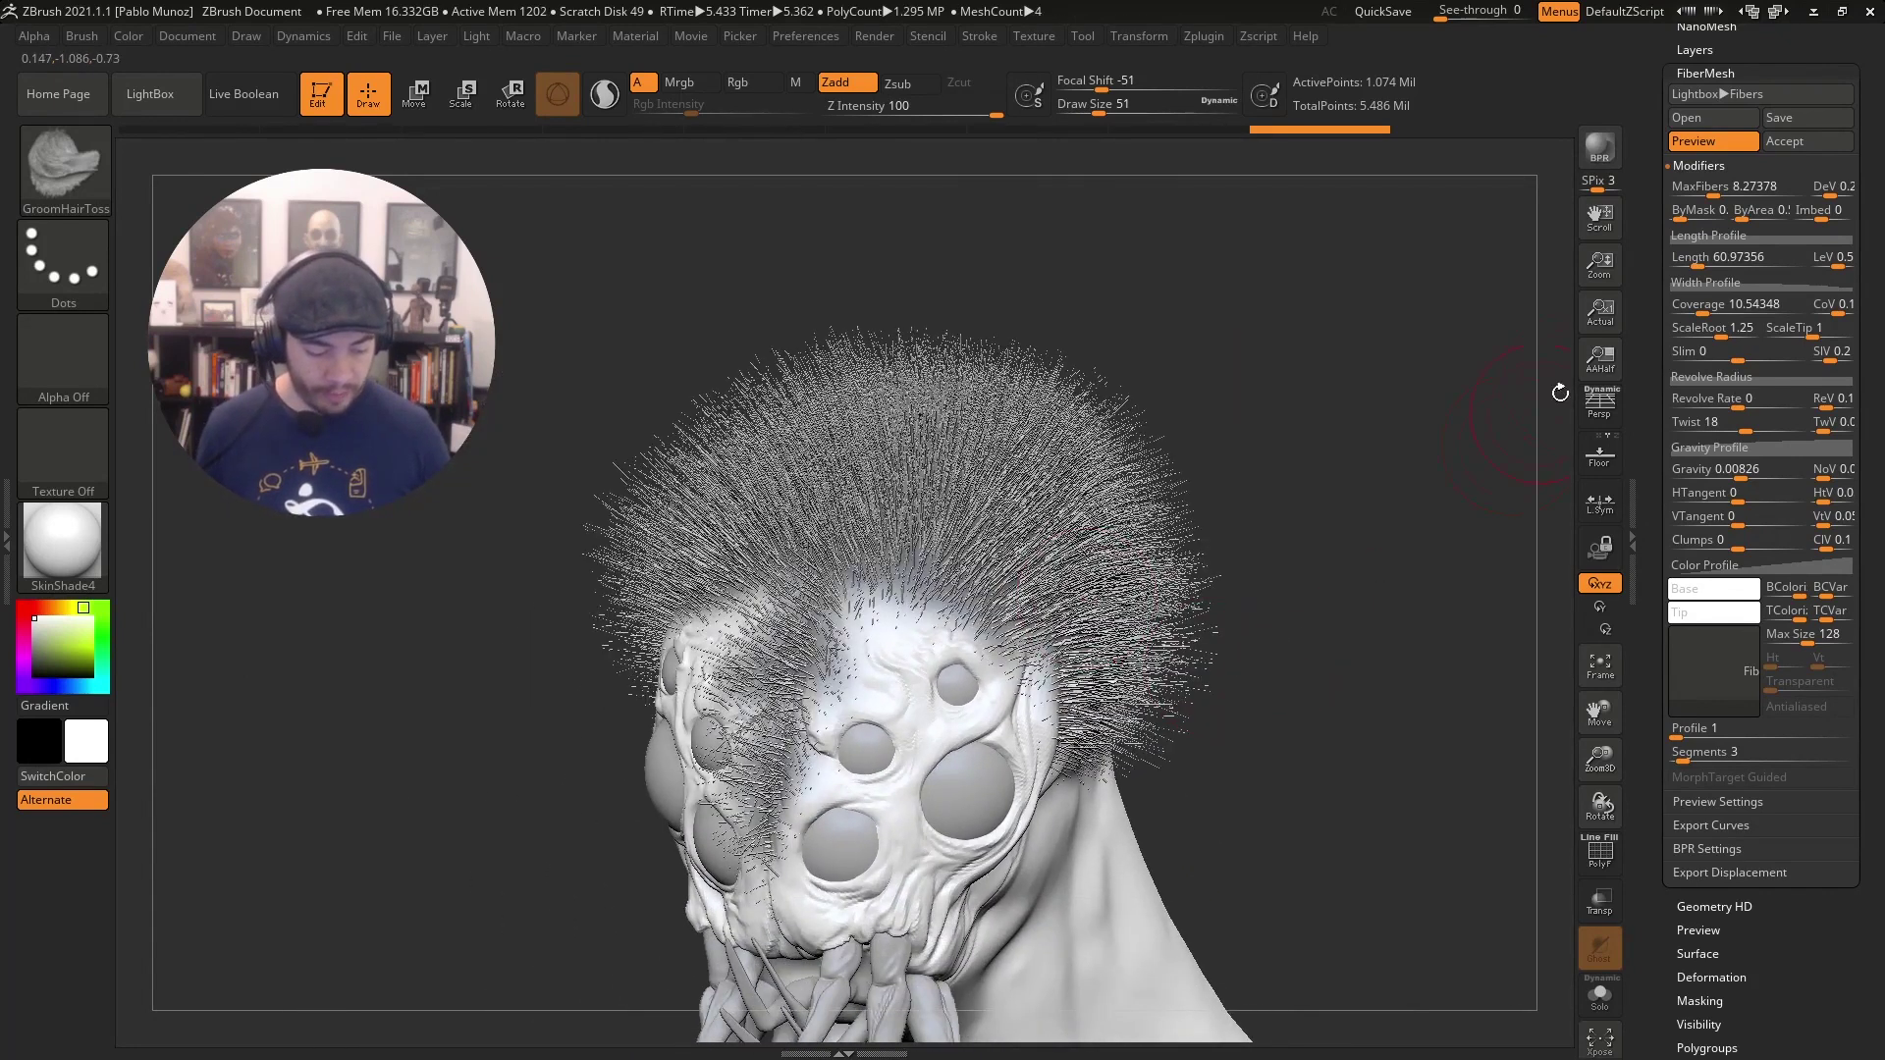
Switch the document to antialiased half size and examine the fibers on the creature's head.
click(1601, 358)
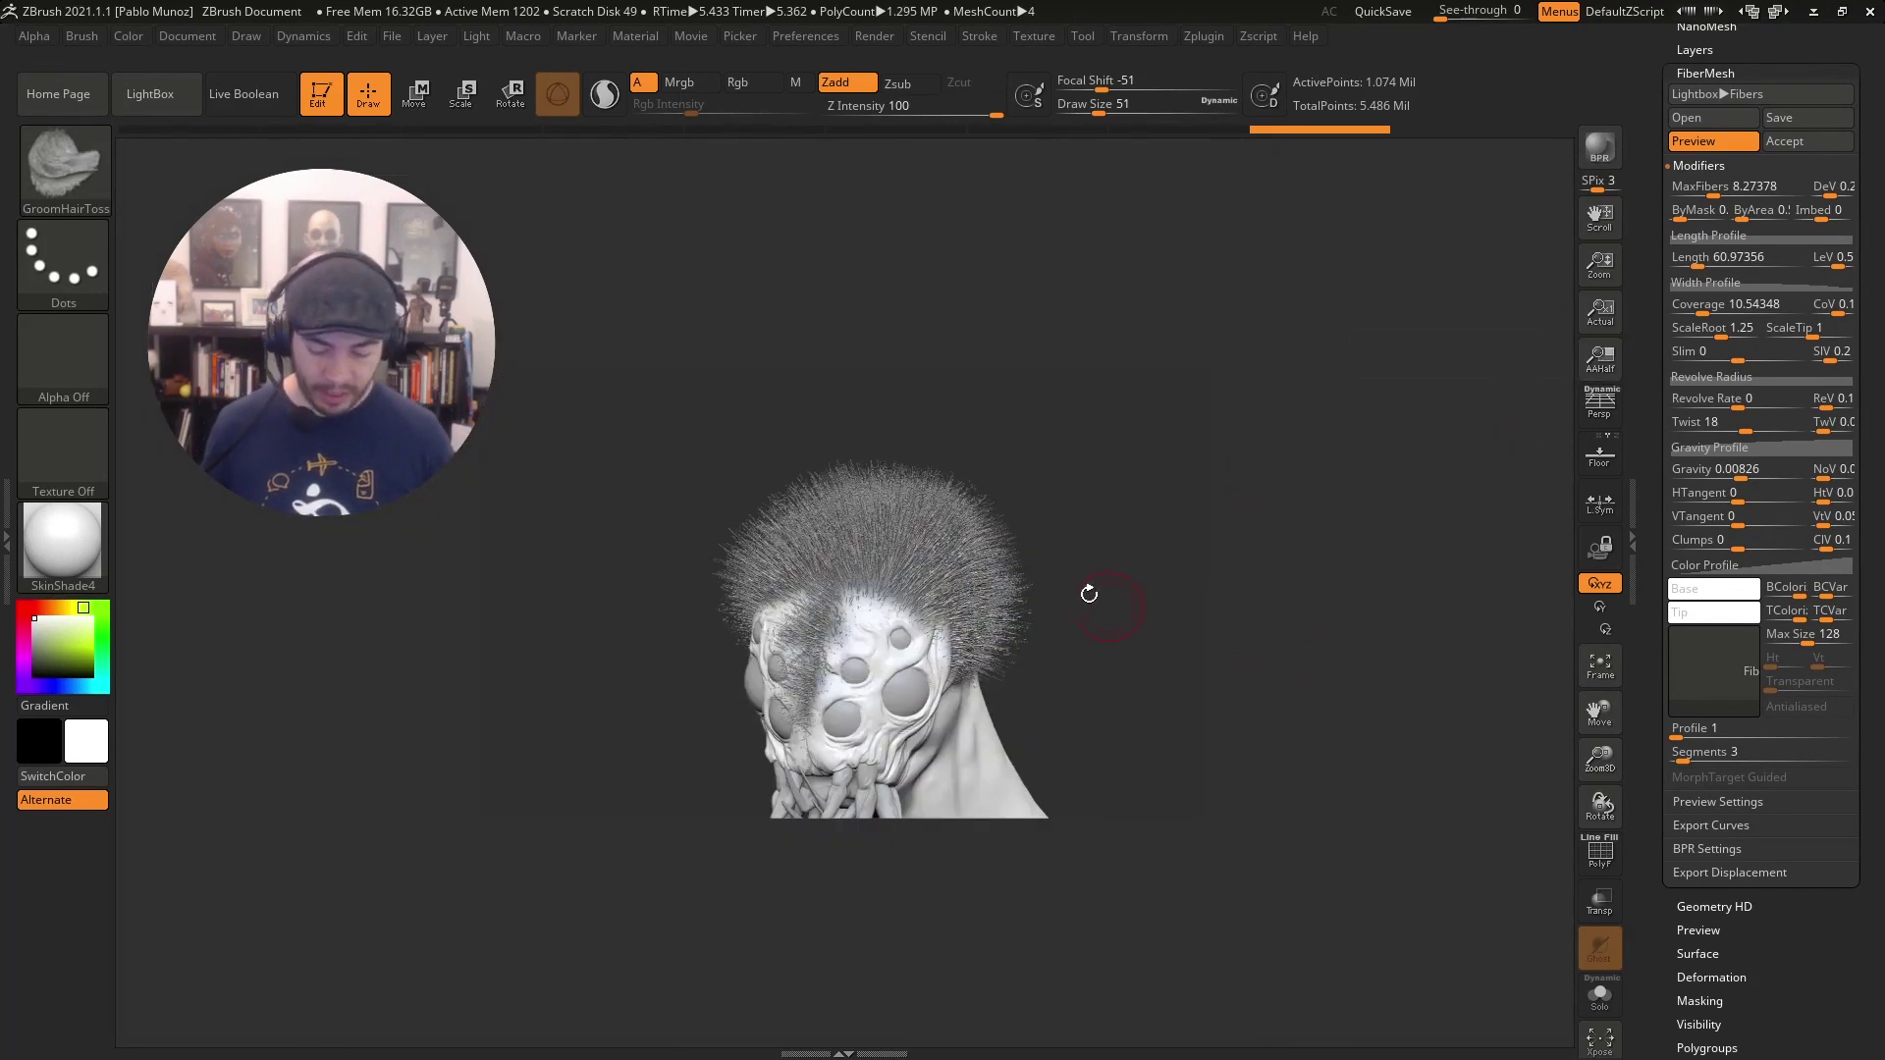
ctrl+right_drag(1069, 479, 1096, 583)
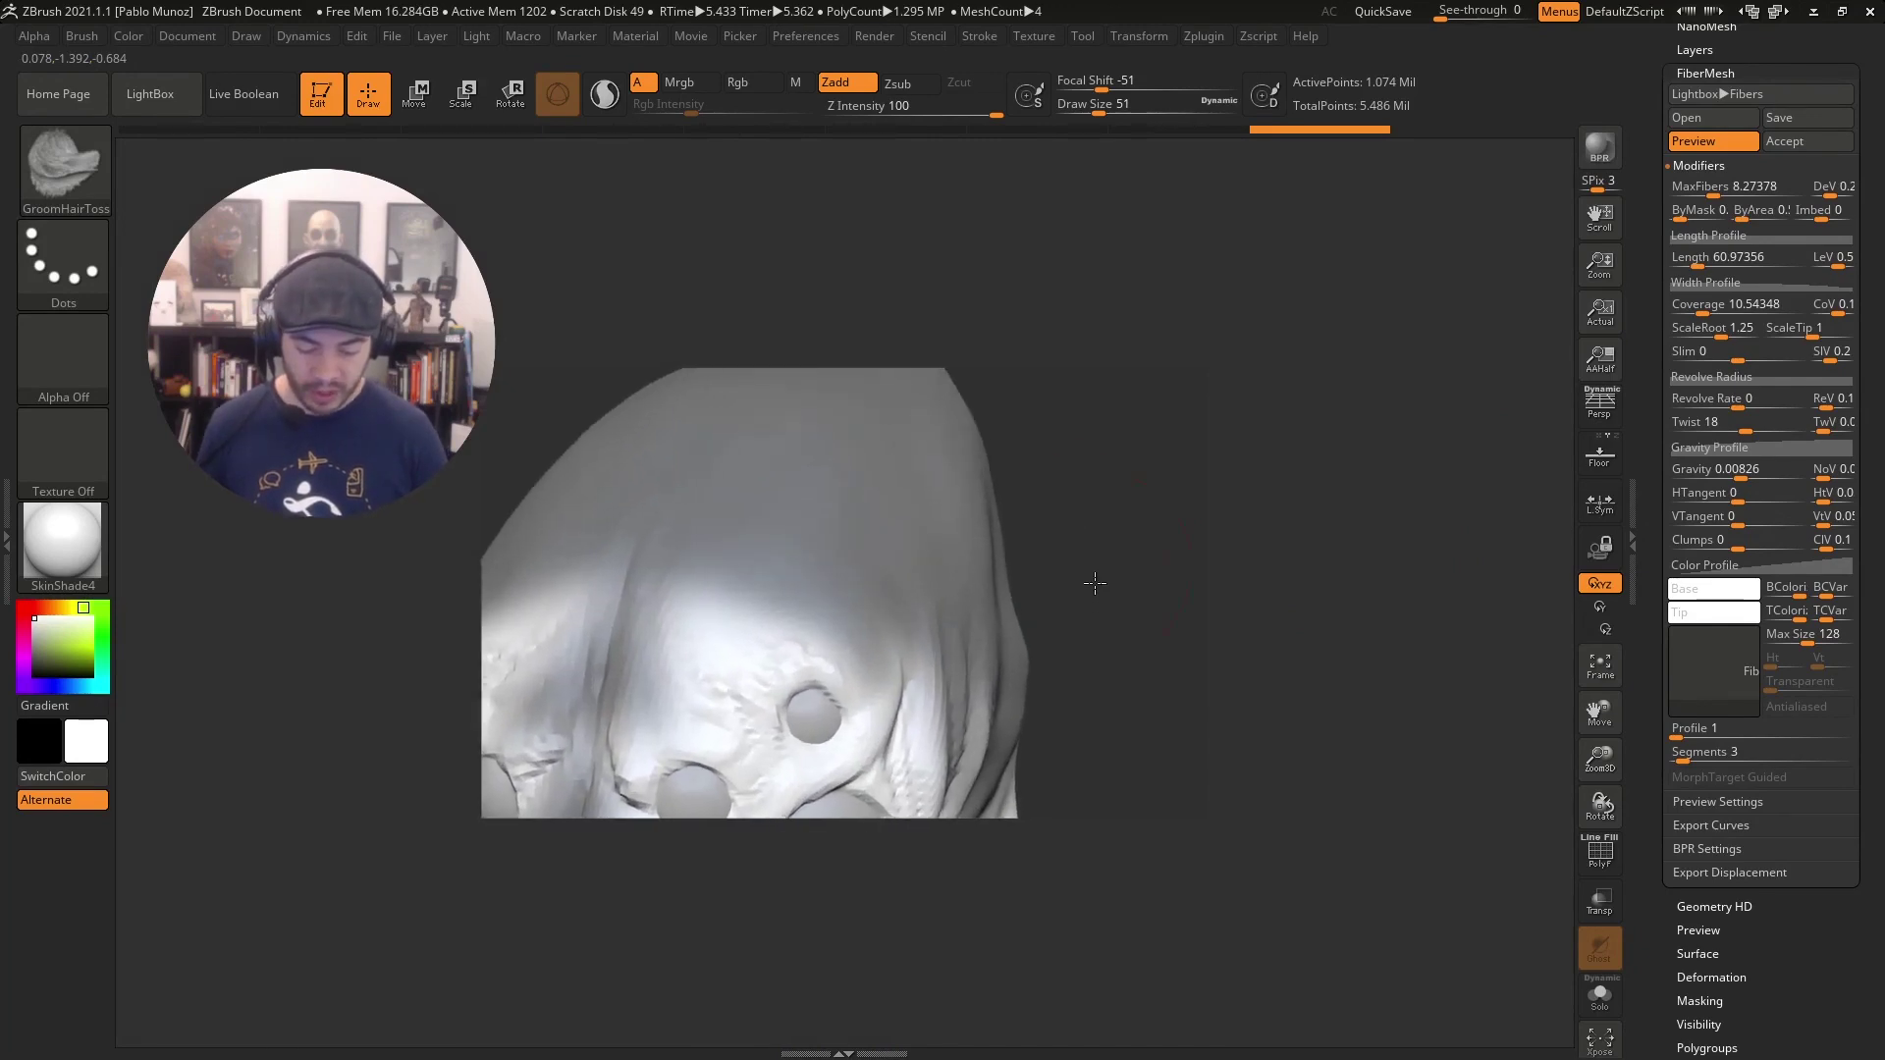
alt+right_drag(1140, 468, 1176, 595)
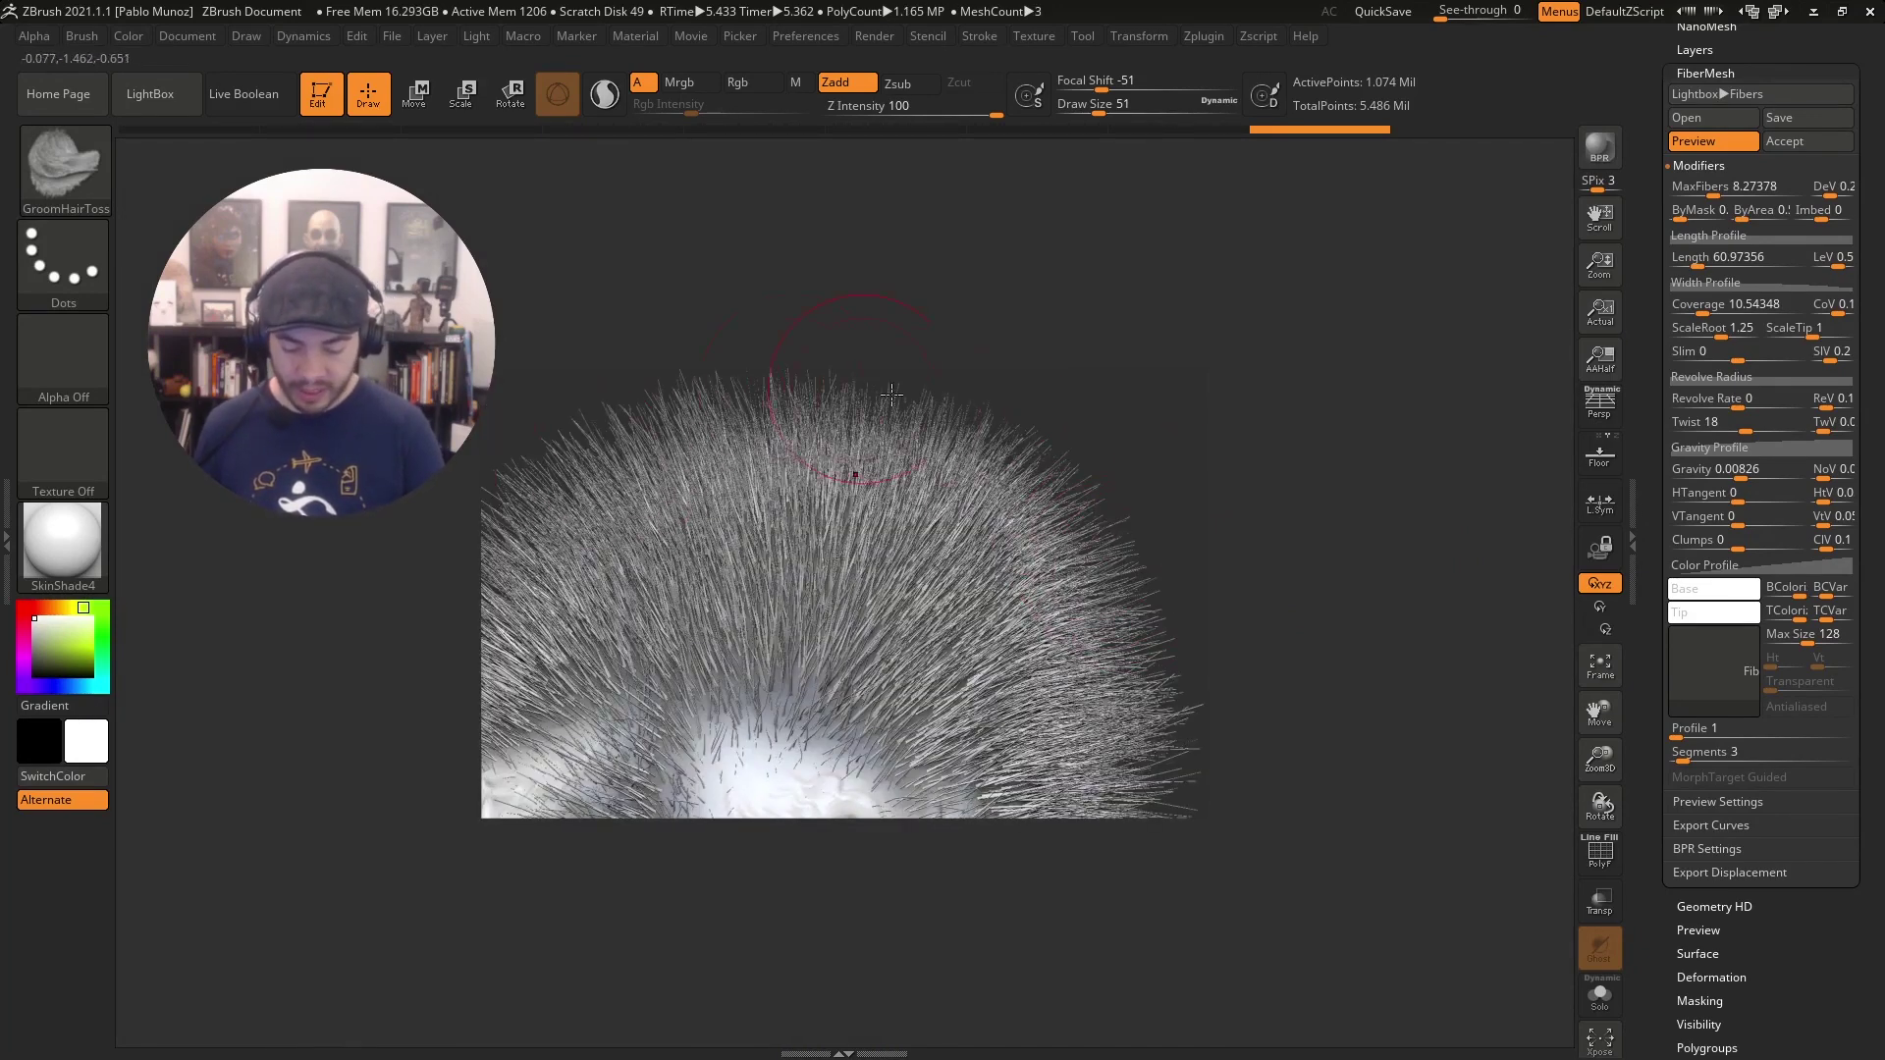
ctrl+right_drag(891, 394, 1014, 522)
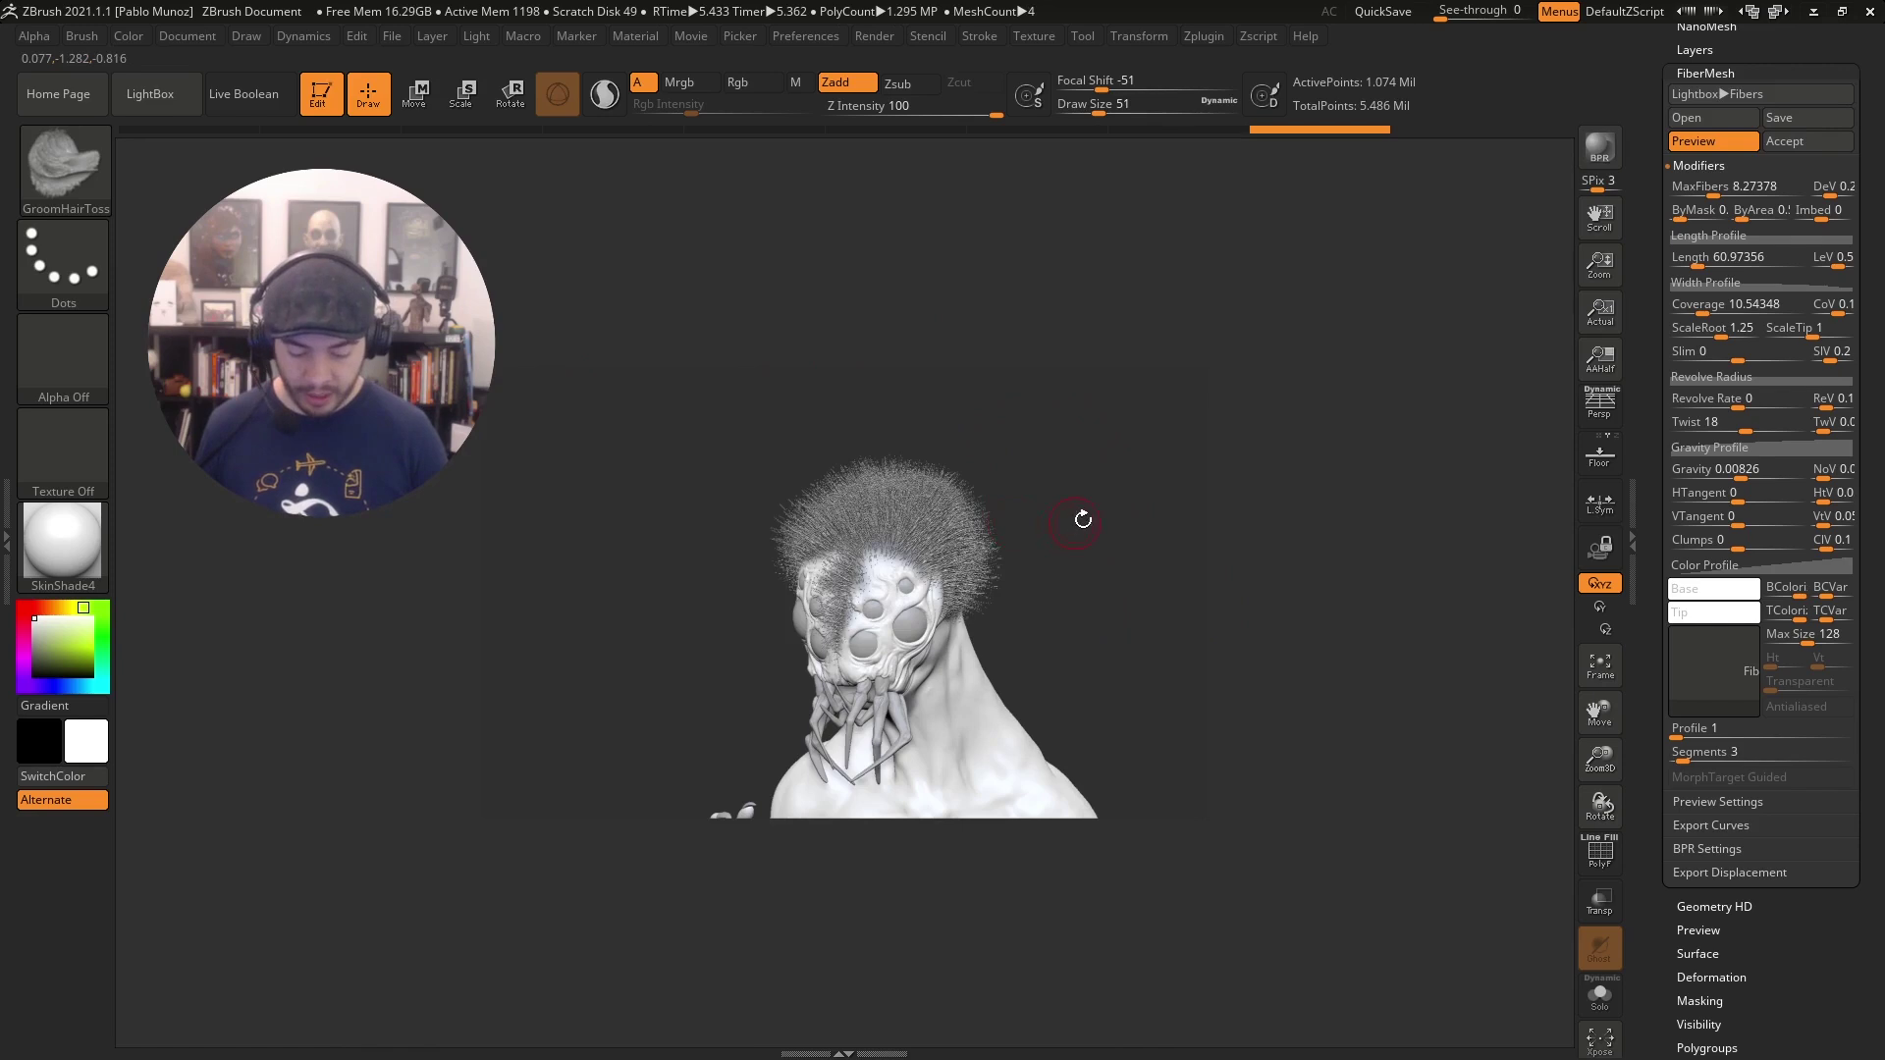
drag(1082, 519, 1086, 625)
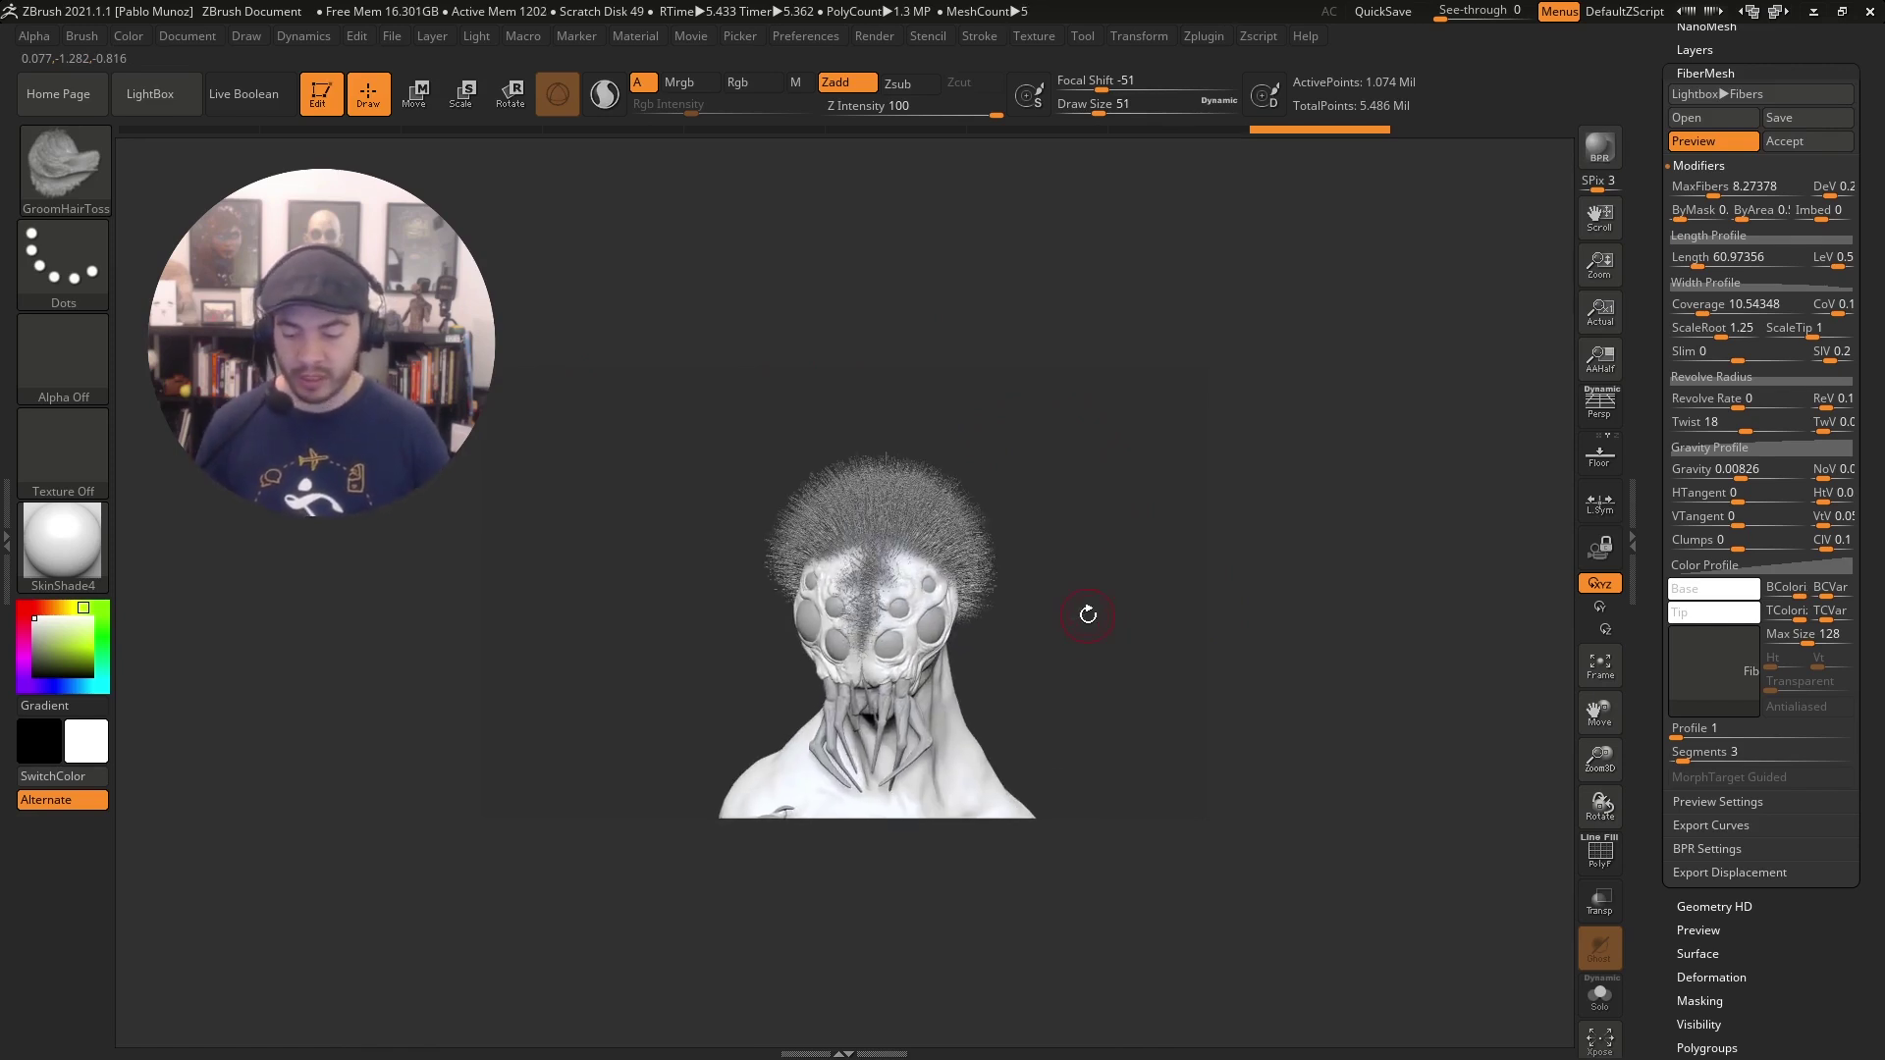
Double the document size to 2958 by 1840 and accept the resize.
click(187, 36)
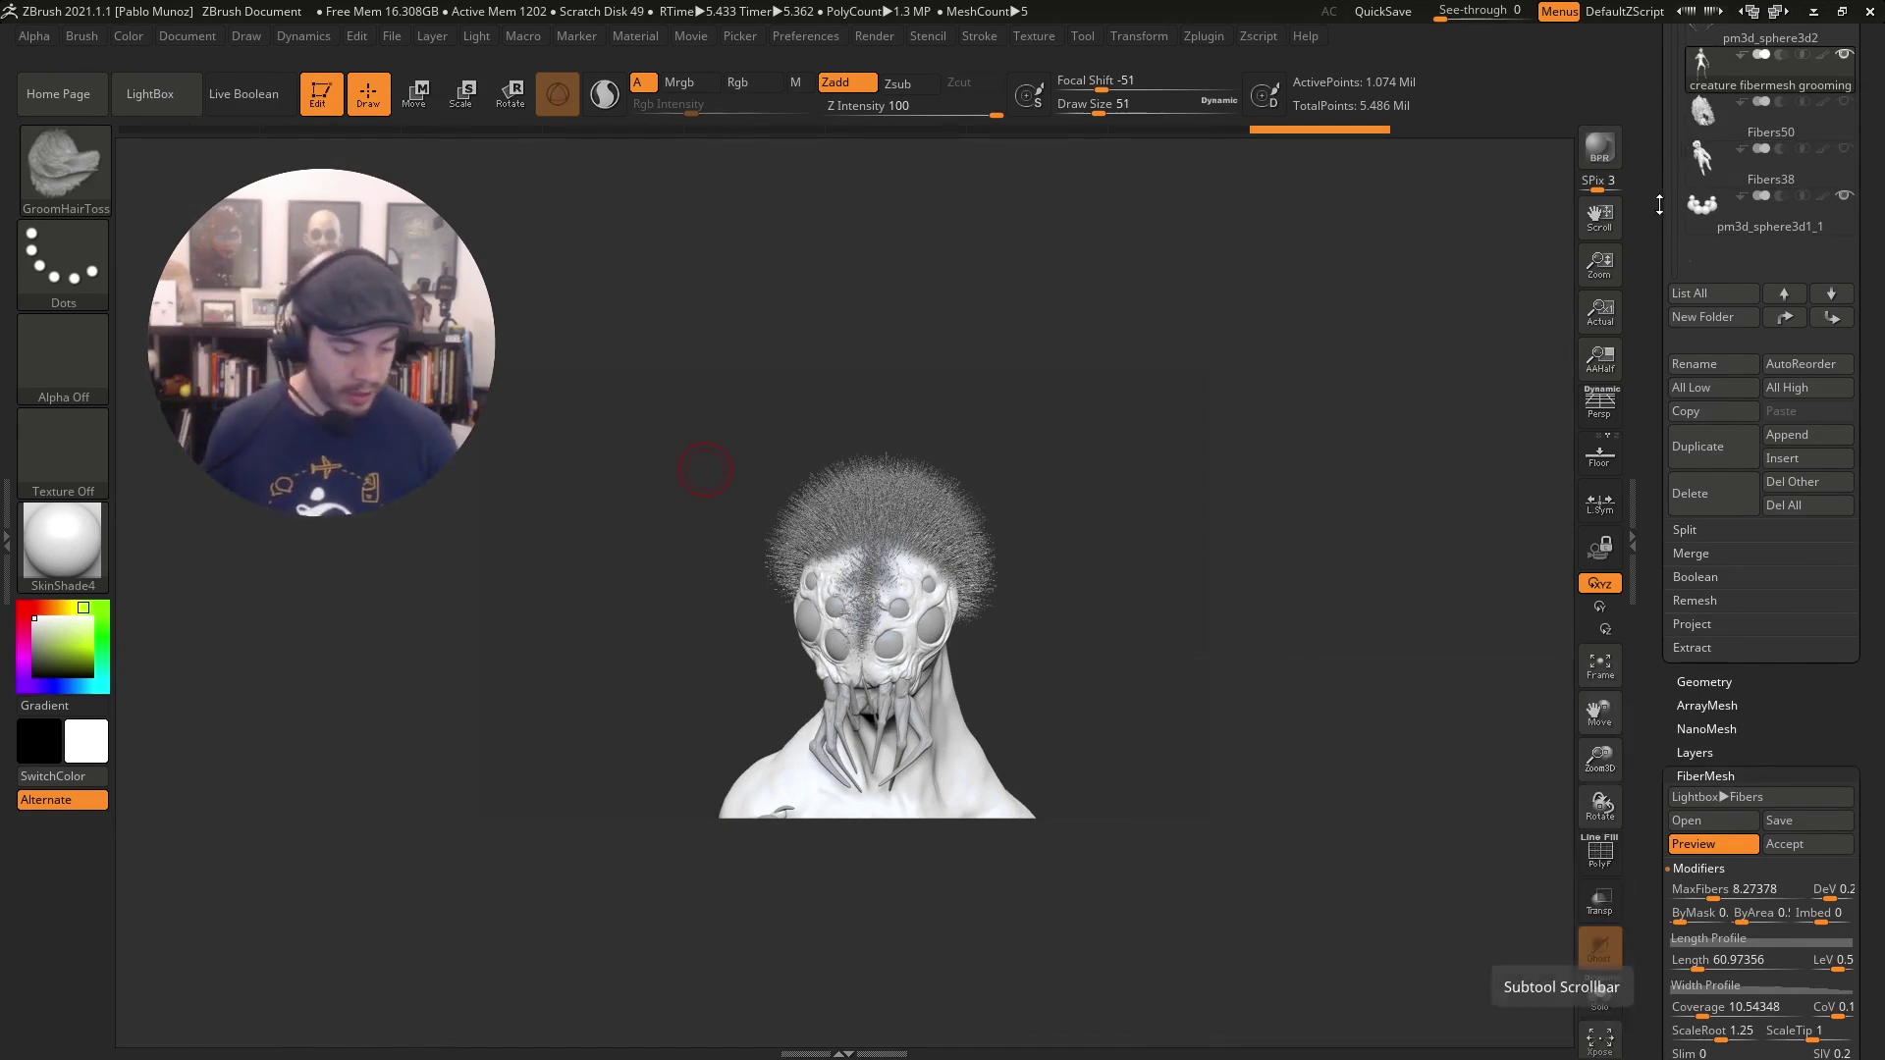
drag(1657, 202, 1655, 574)
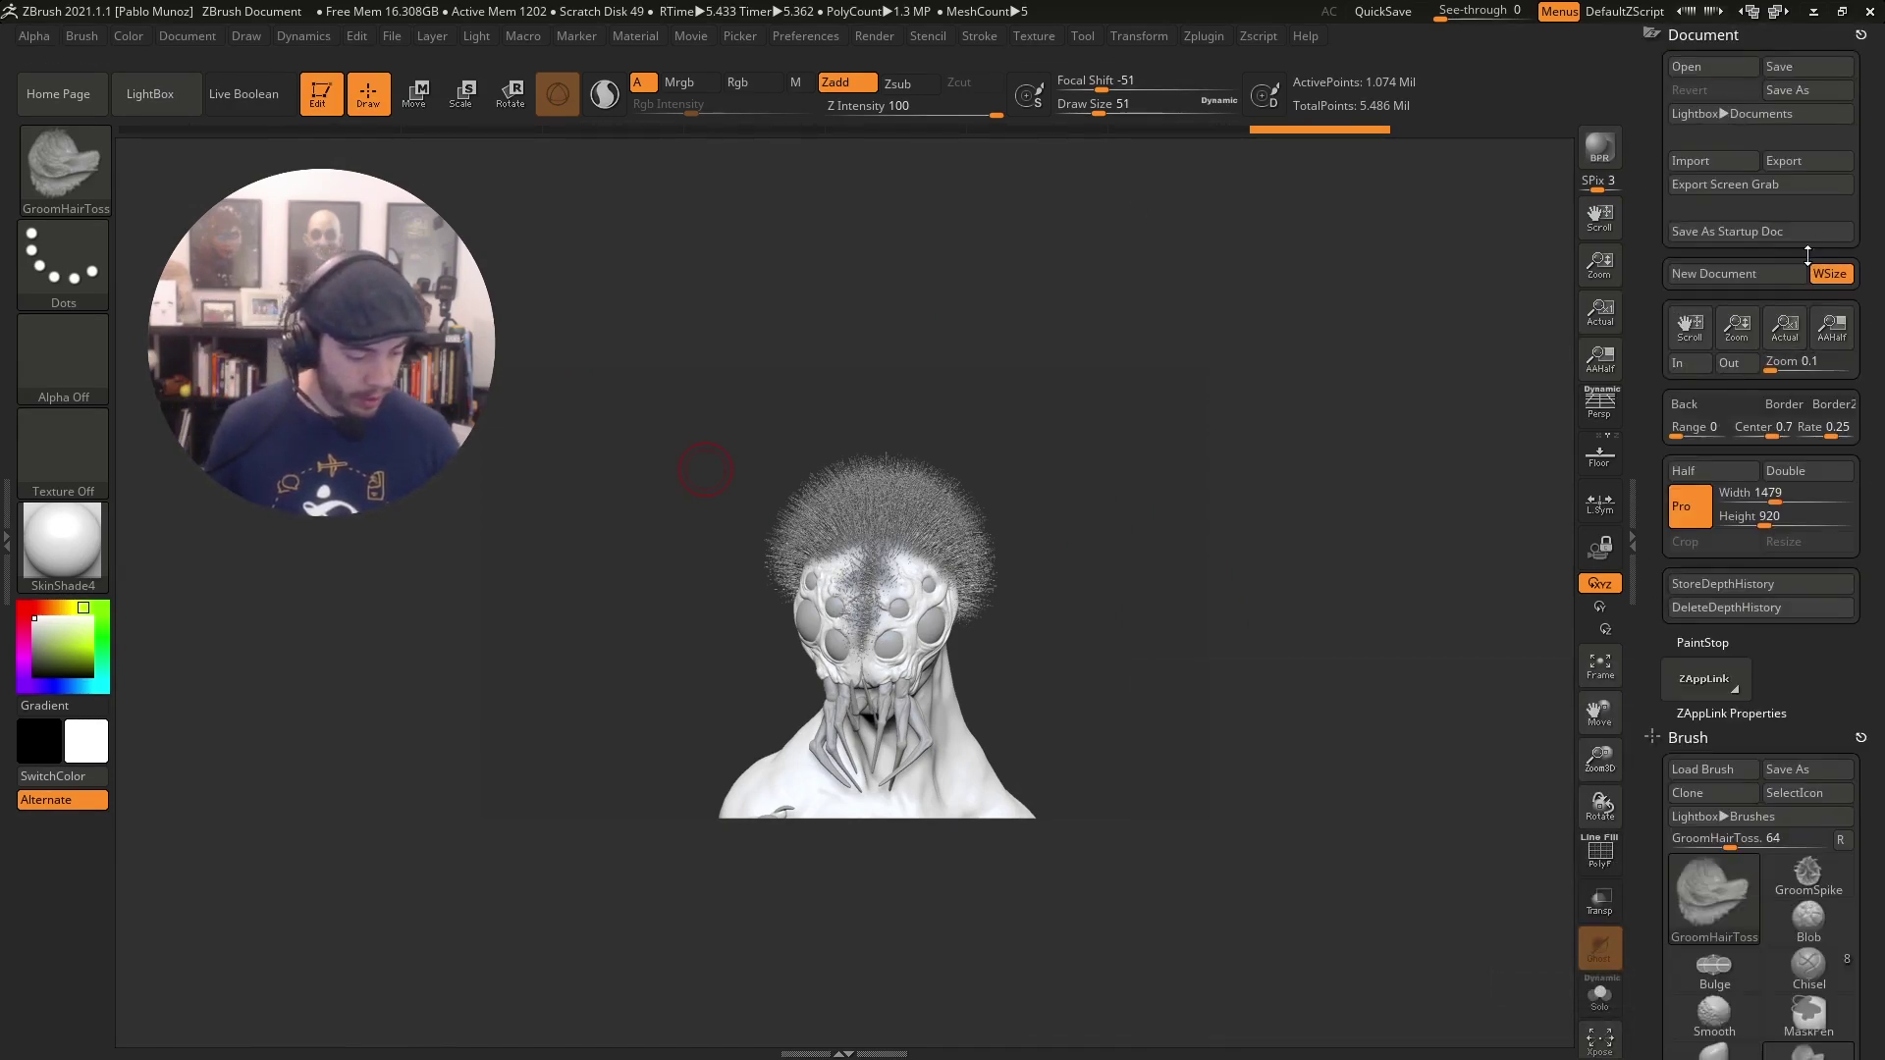
click(1816, 470)
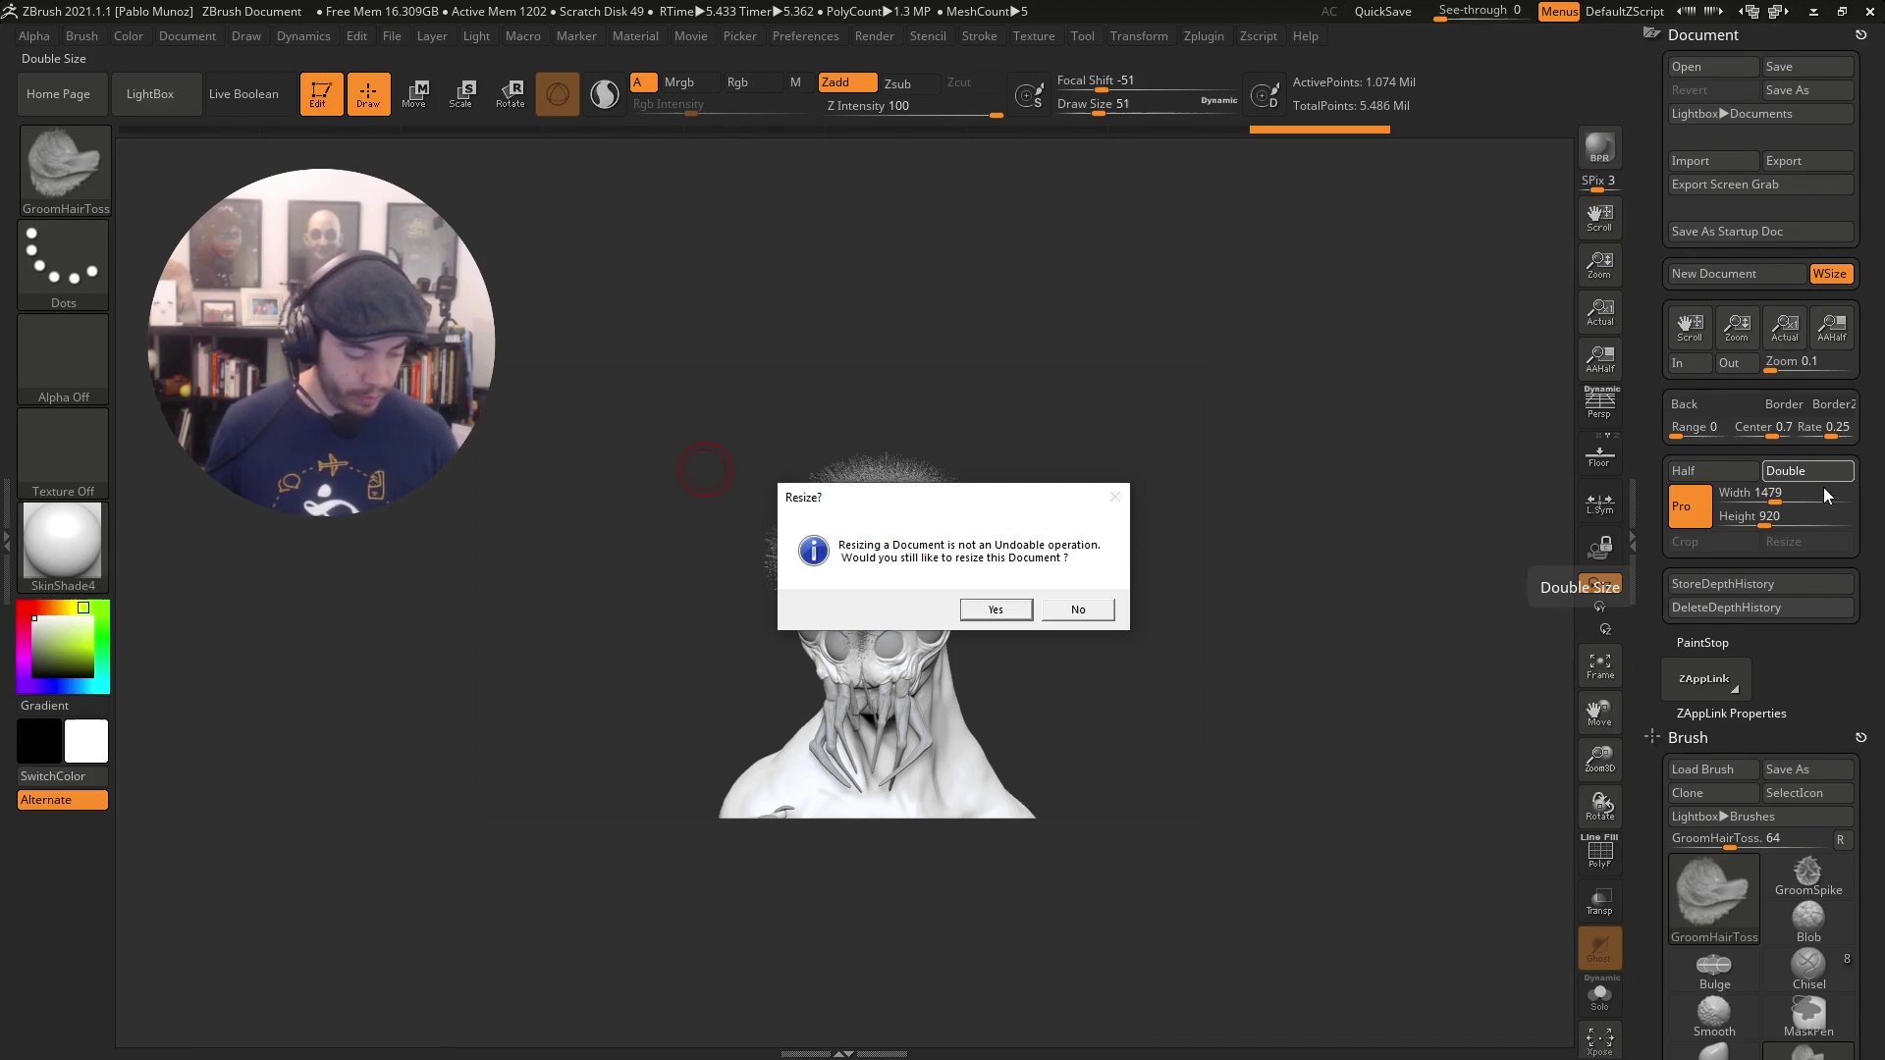
click(997, 611)
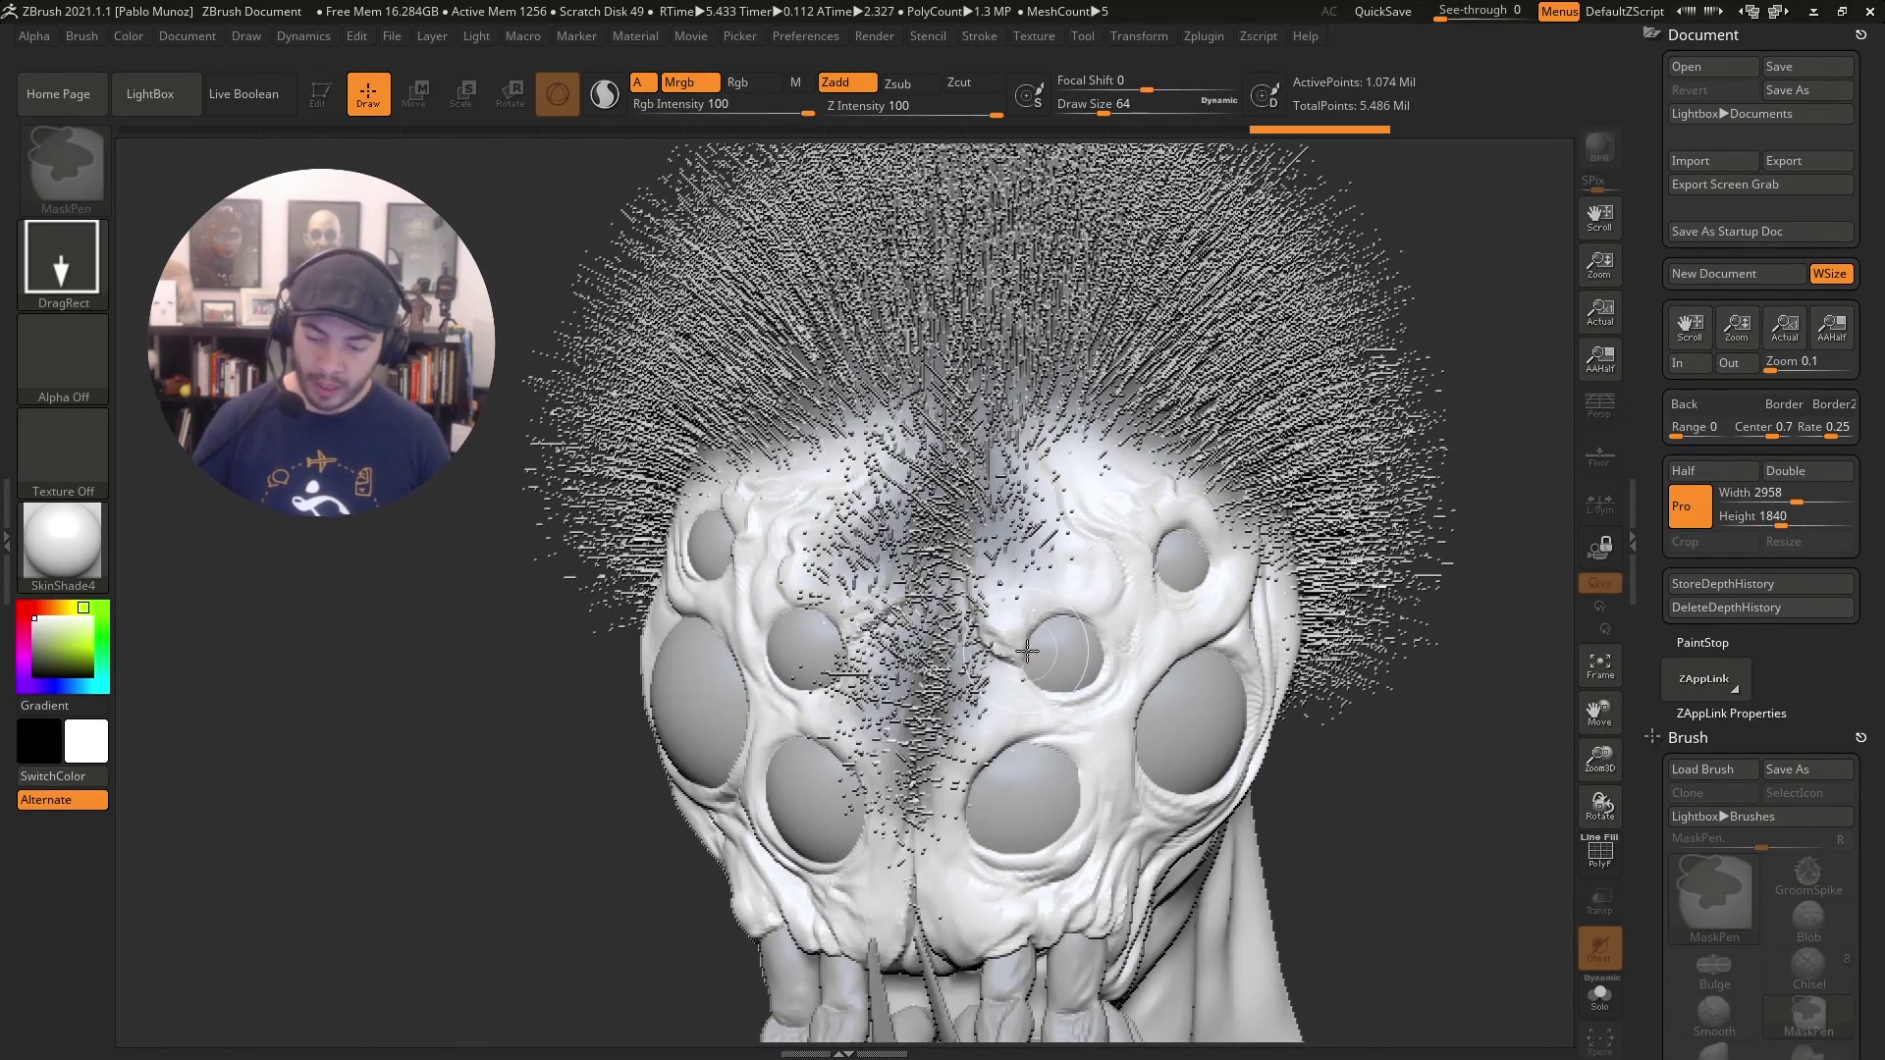
Clear the canvas, redraw the creature in Edit mode, and display the document at antialiased half size with the head framed.
key(ctrl+n)
mouse_move(999, 573)
mouse_down()
mouse_move(987, 777)
mouse_move(957, 800)
mouse_move(944, 874)
mouse_up()
key(ctrl+n)
key(t)
drag(1145, 568, 1287, 563)
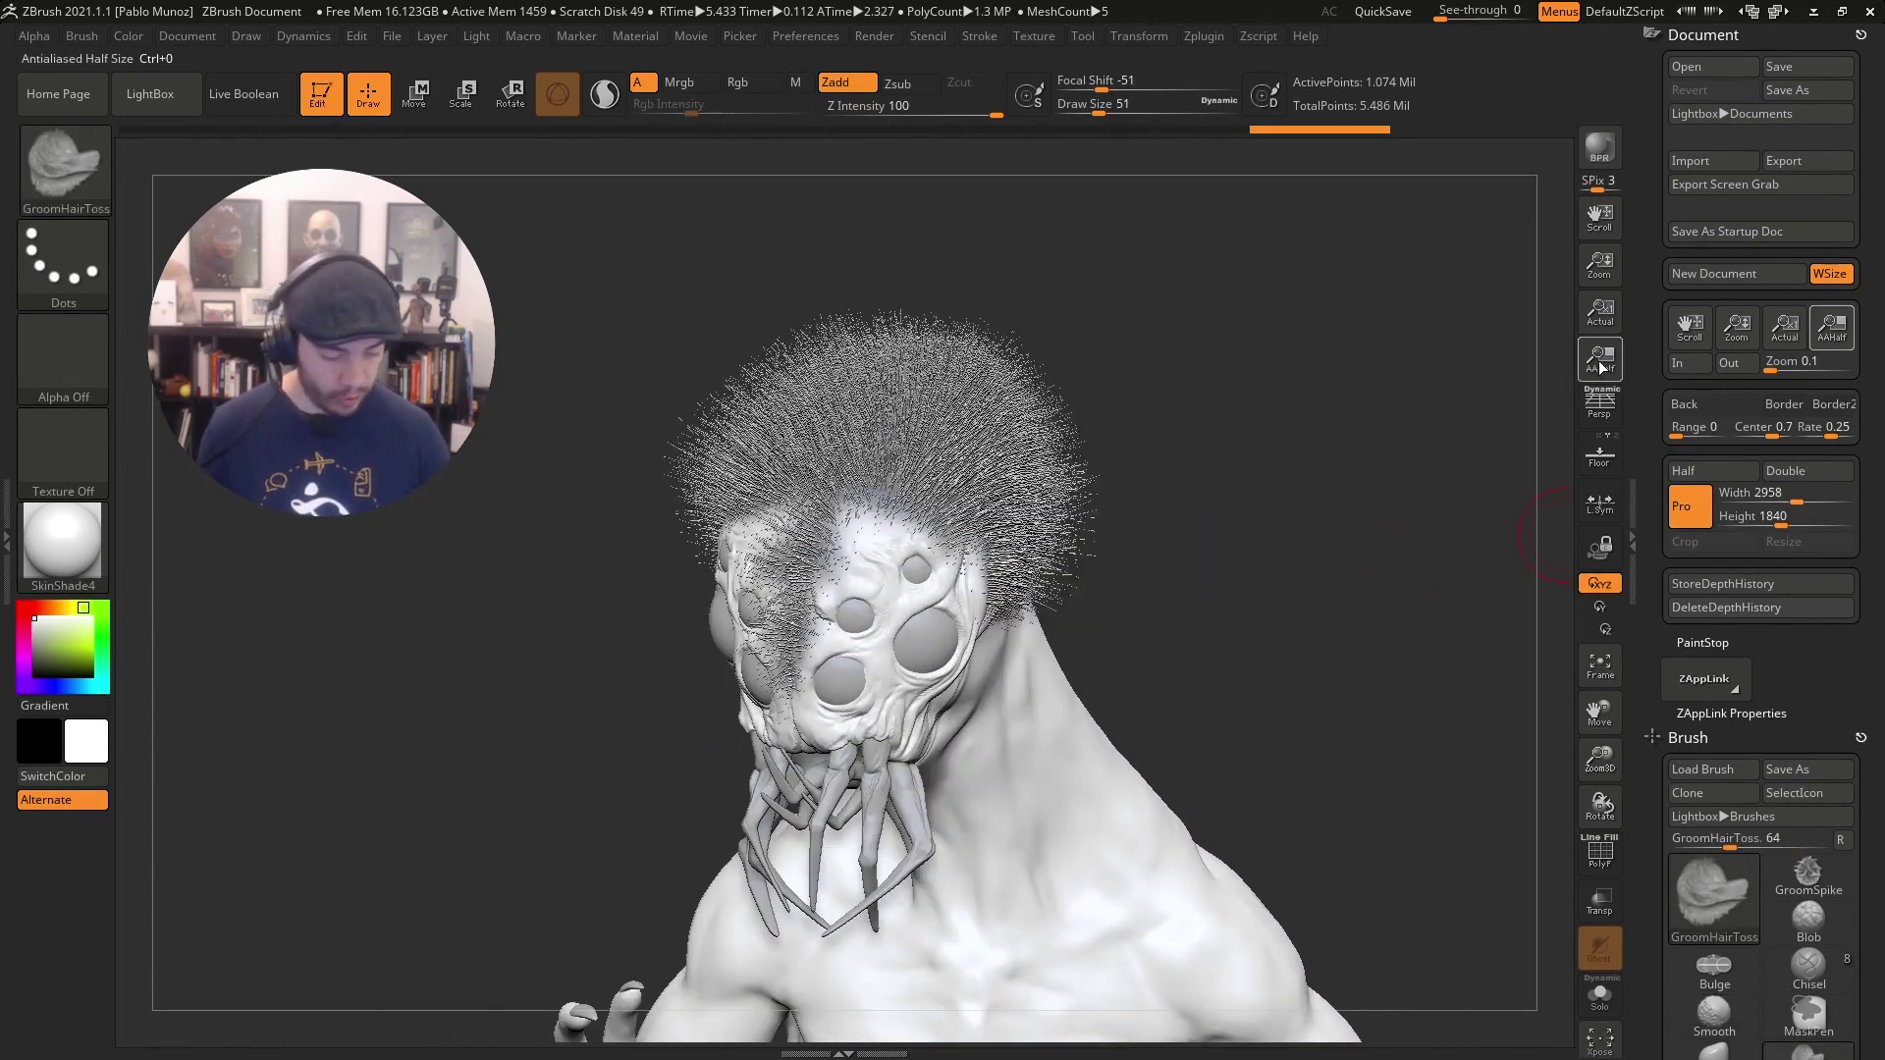
alt+drag(1487, 462, 1414, 506)
drag(1030, 490, 1209, 522)
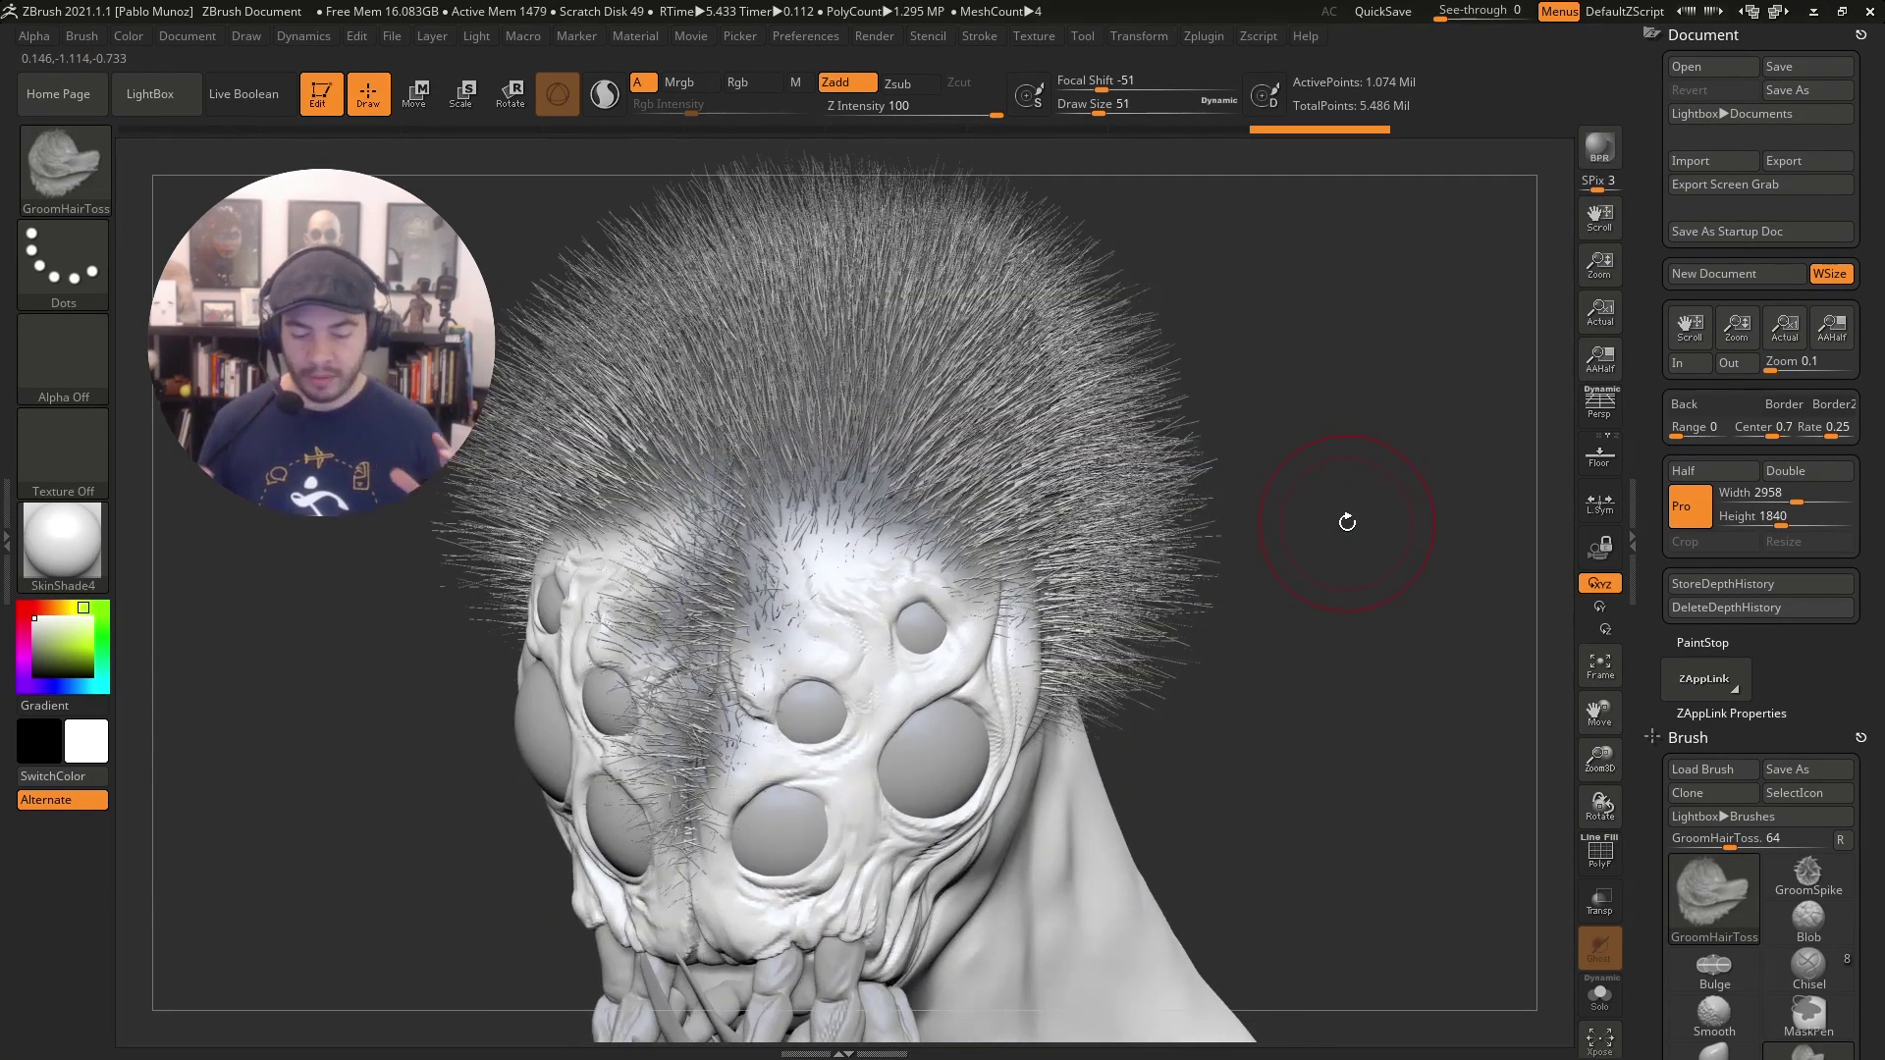
Return to the FiberMesh modifiers and set the Draw Size to 33.
drag(1771, 652, 1754, 356)
scroll(1669, 429, down, 15)
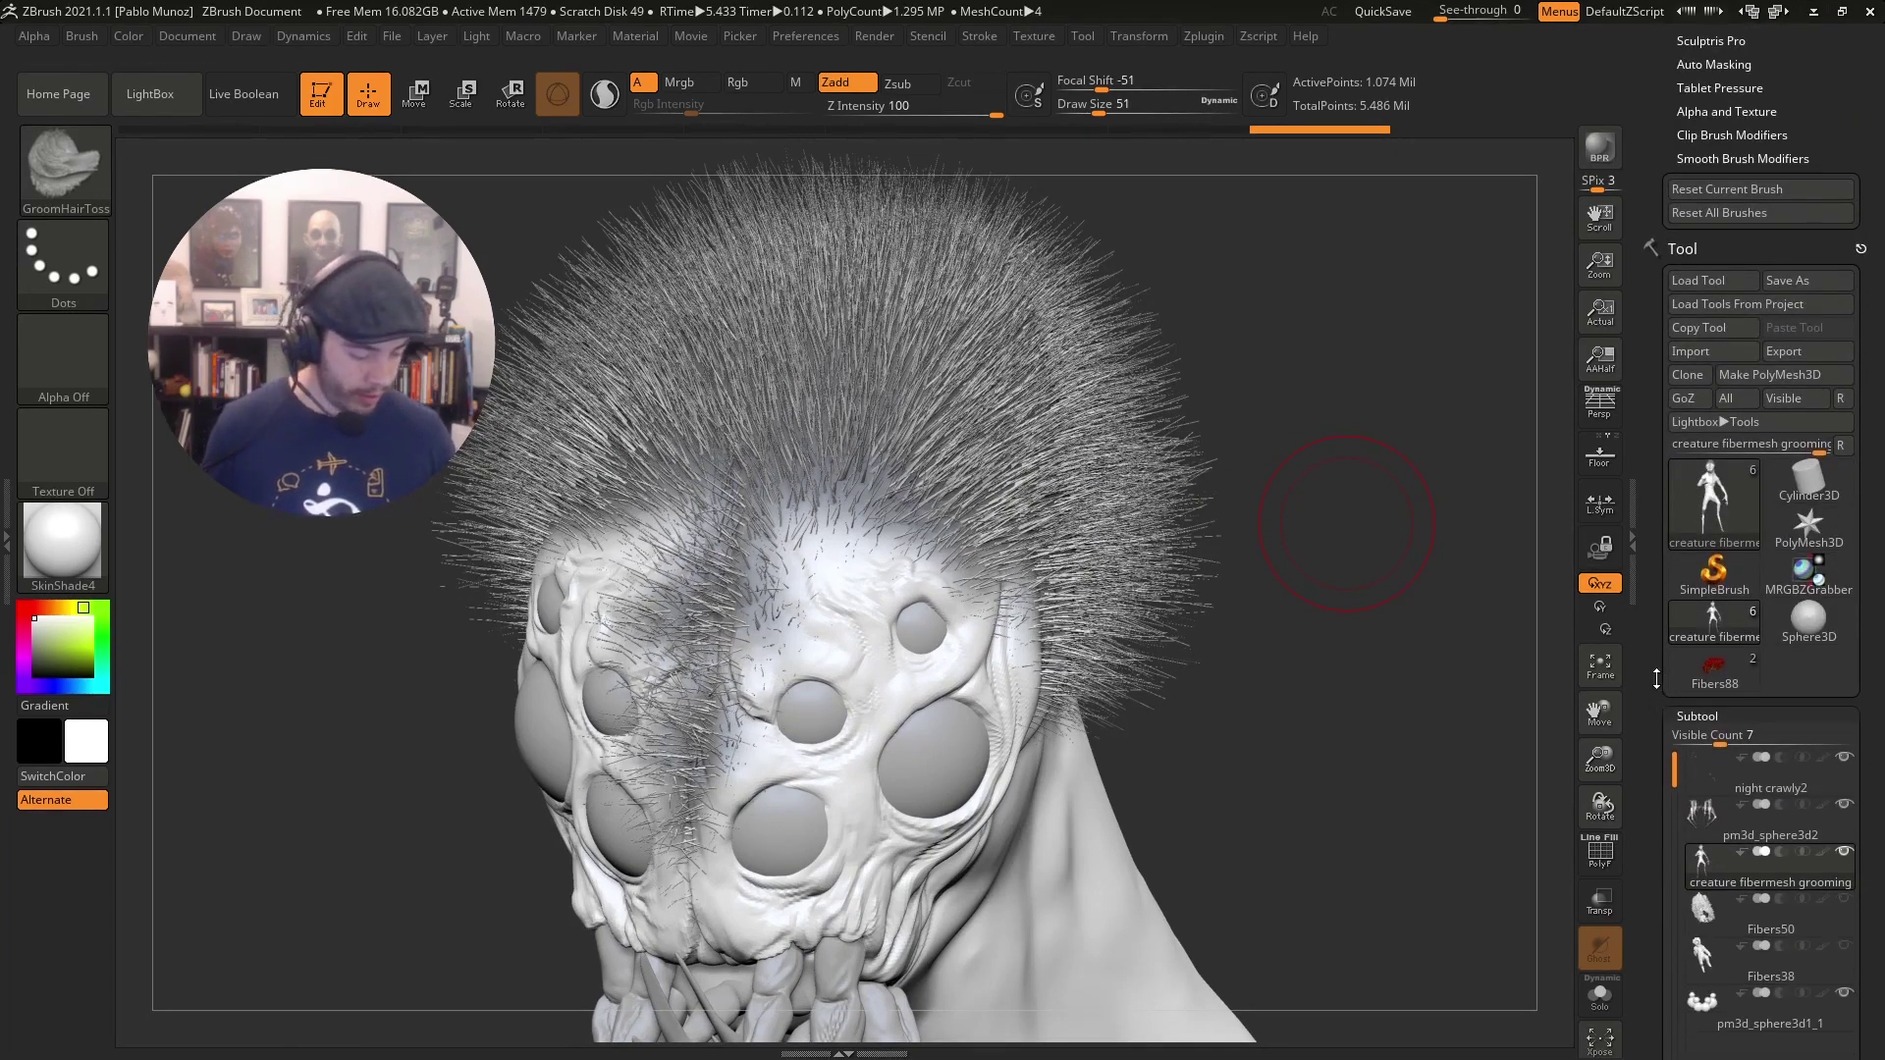
drag(1669, 429, 1669, 344)
alt+drag(1340, 560, 1347, 650)
key(space)
drag(1360, 497, 1355, 499)
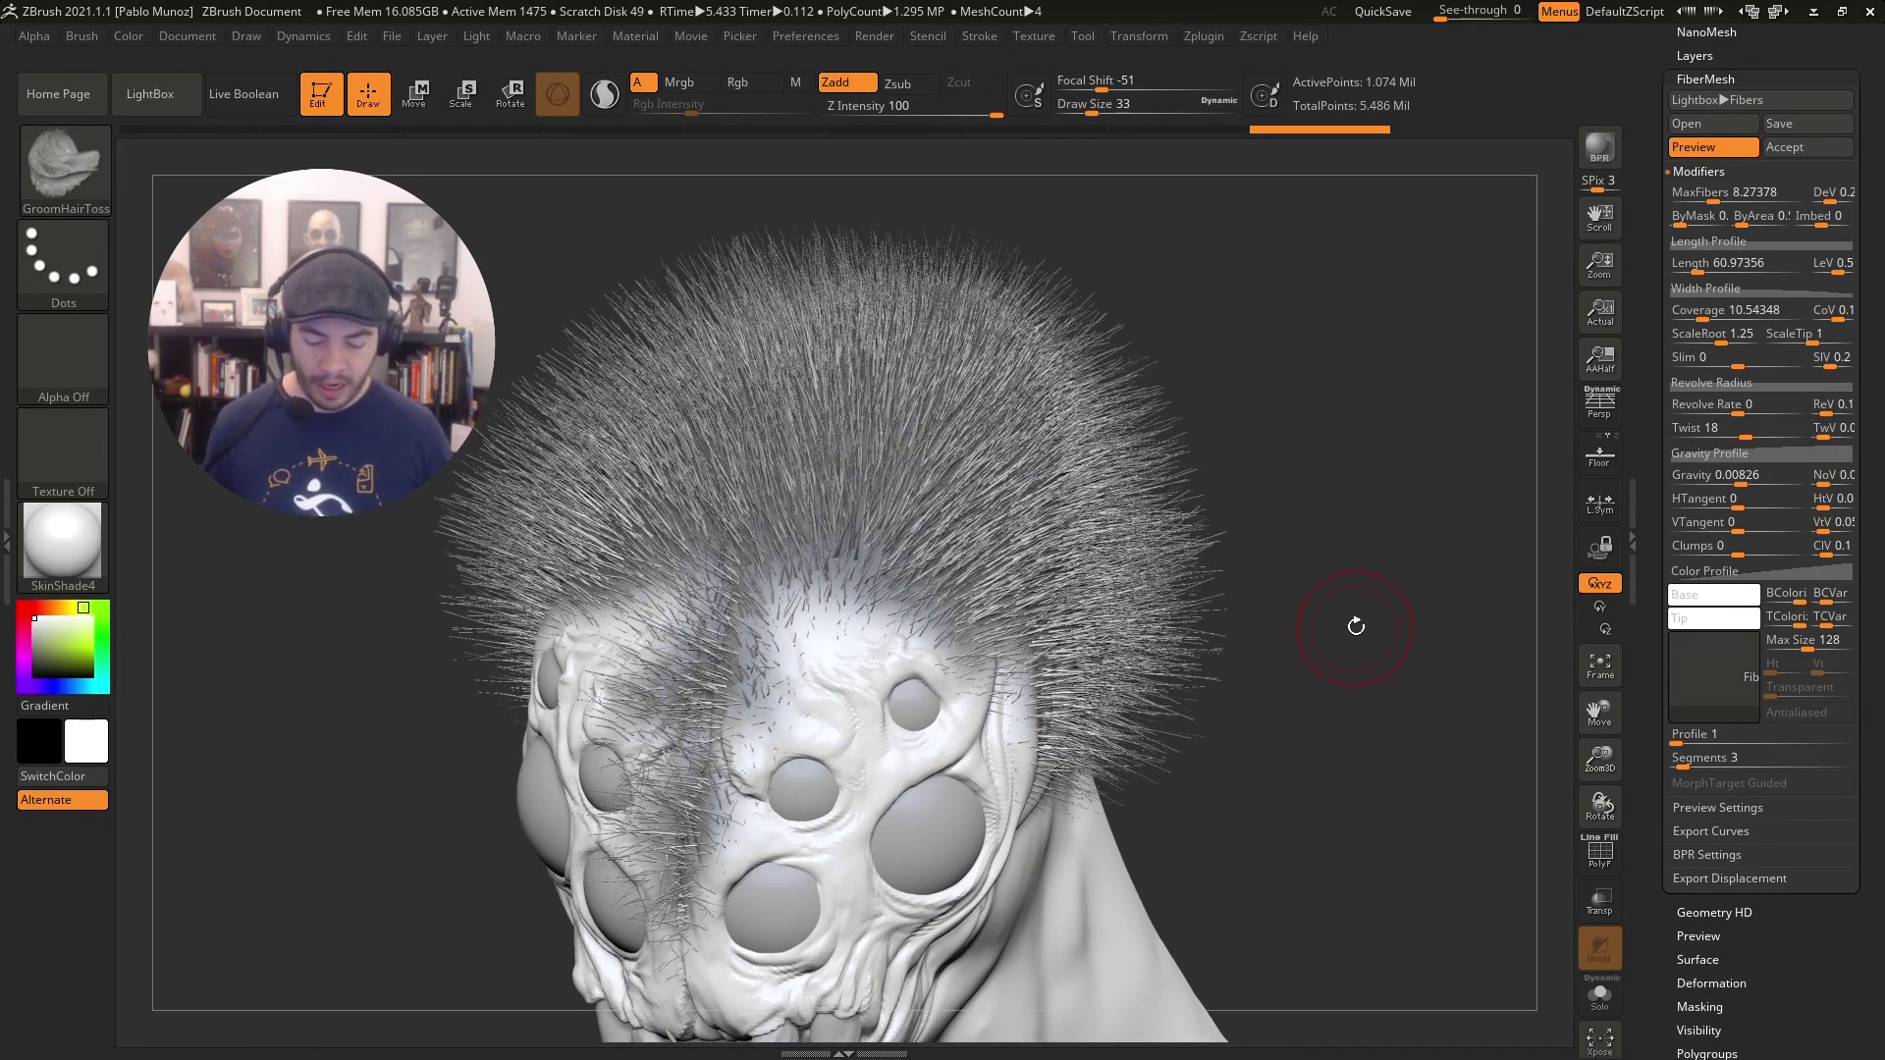
Raise the fibers' MaxFibers value to 11.21222.
drag(1359, 628, 1338, 610)
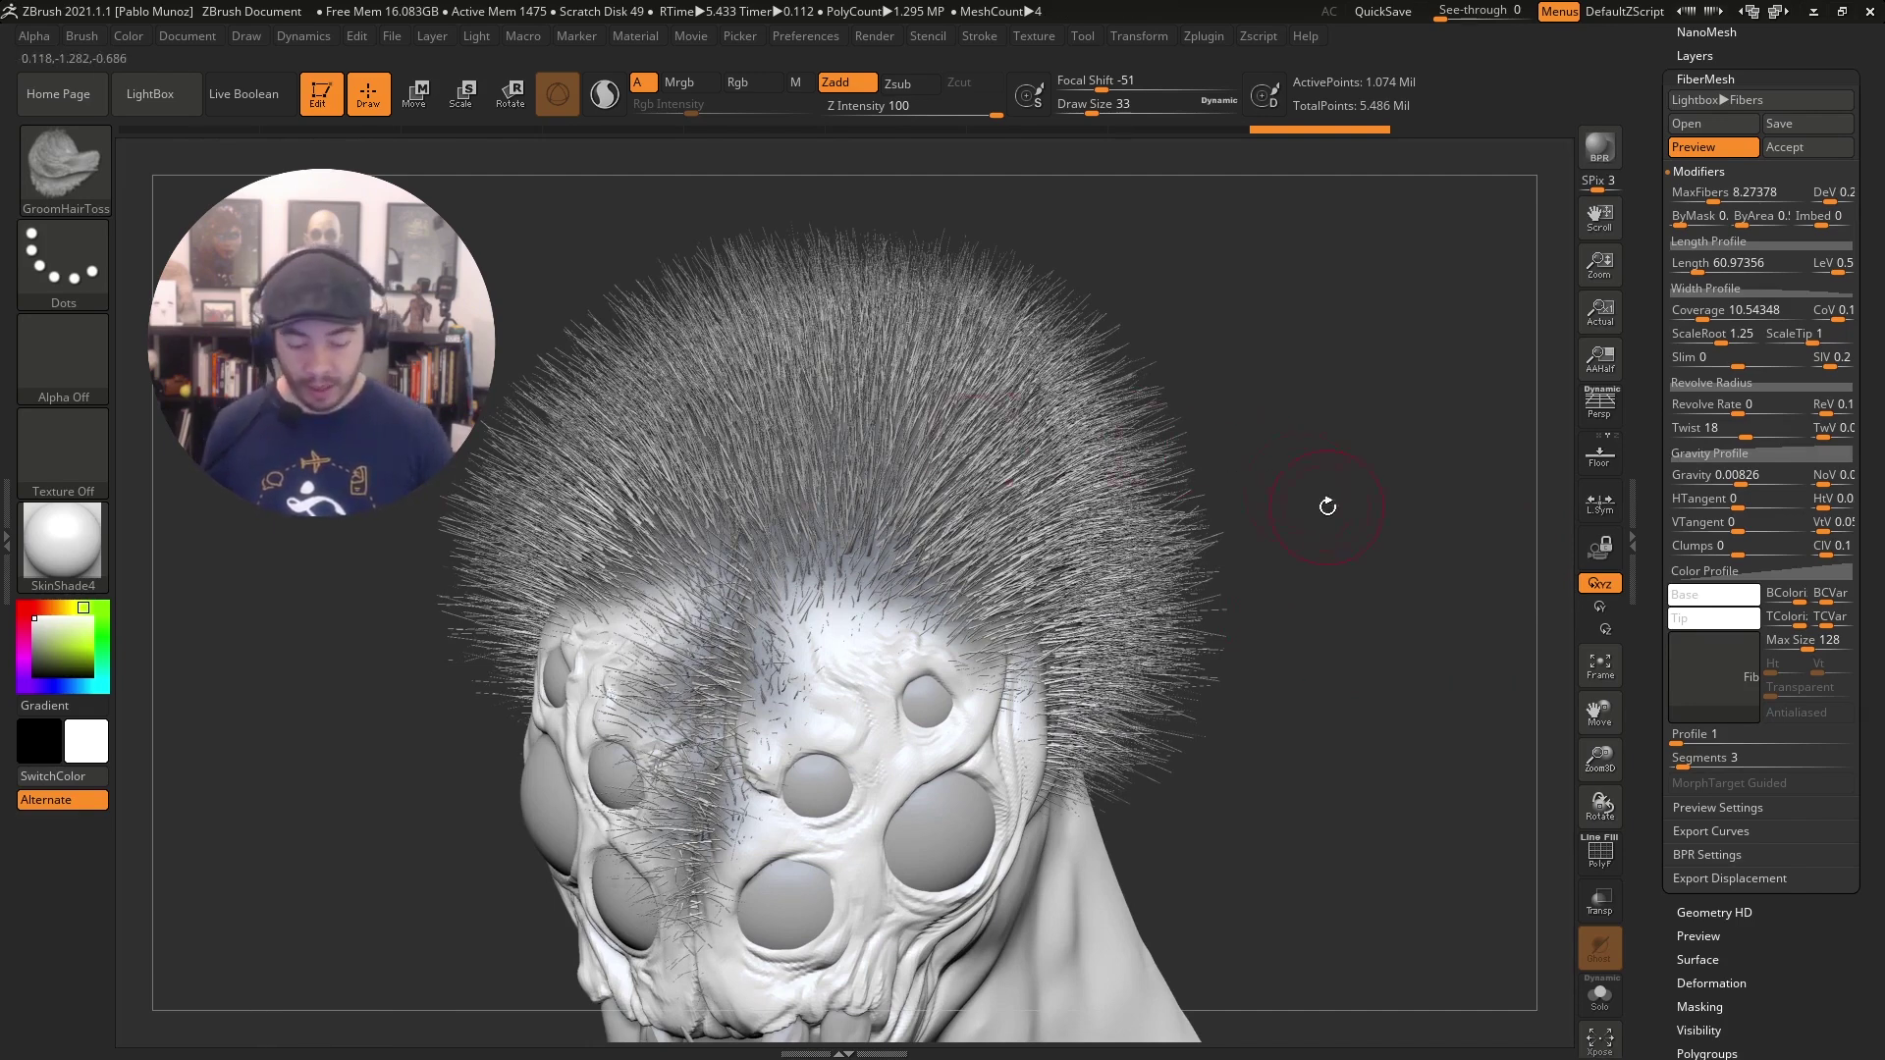
mouse_move(1271, 563)
mouse_down()
mouse_move(1348, 536)
mouse_move(1312, 526)
mouse_move(1333, 511)
mouse_up()
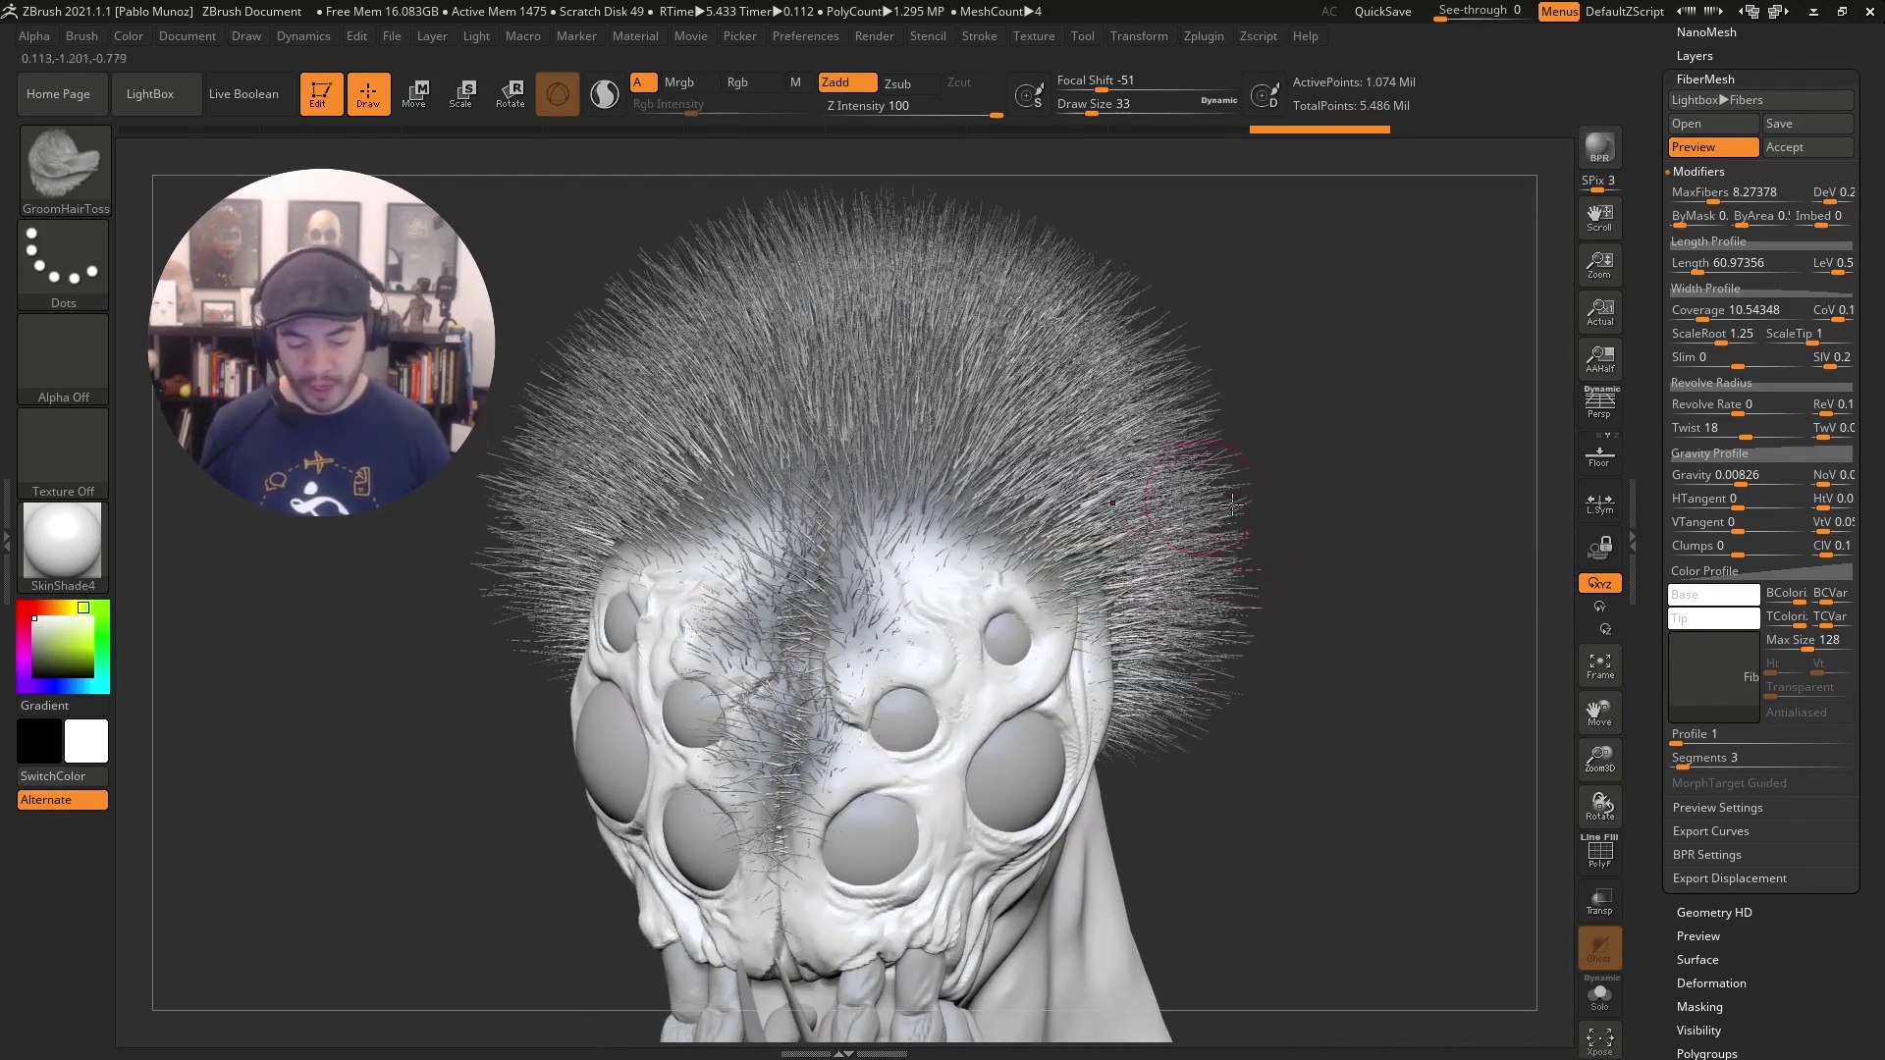
mouse_move(1361, 578)
mouse_down()
mouse_move(1333, 597)
mouse_move(1347, 587)
mouse_up()
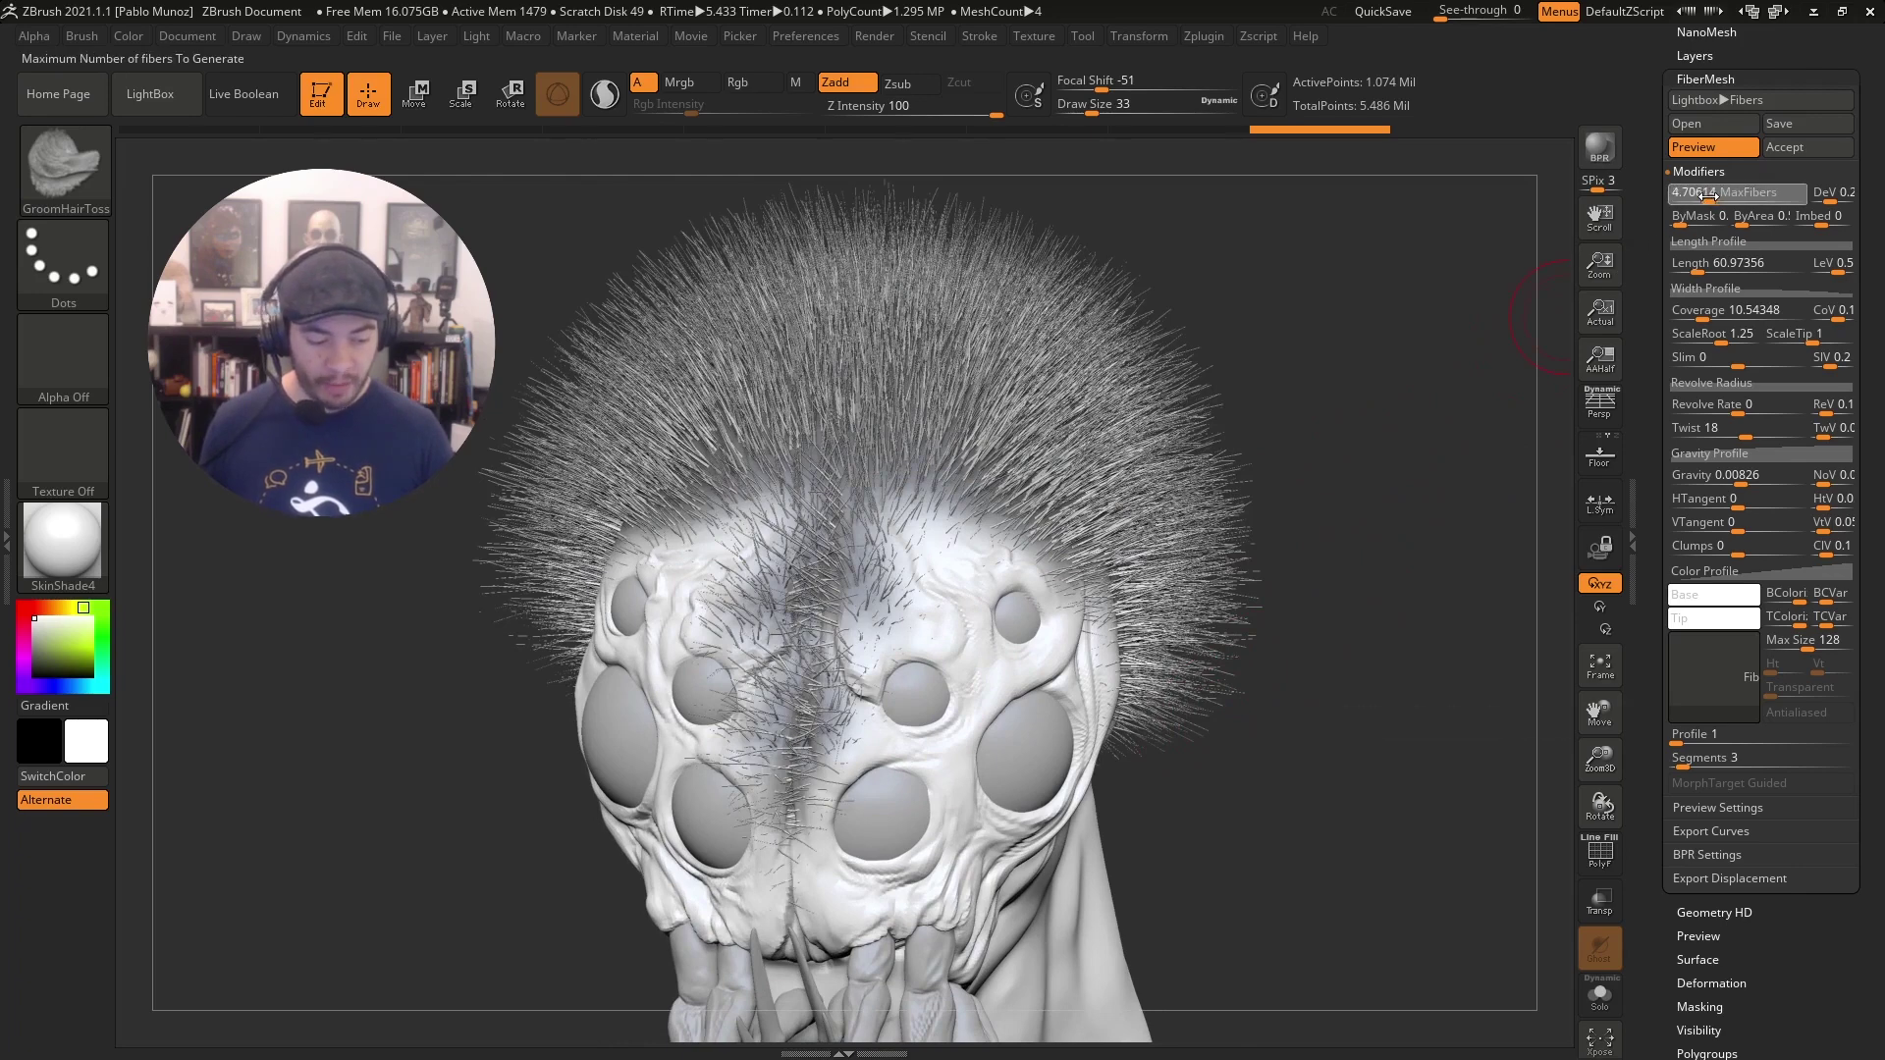
mouse_move(1714, 196)
mouse_down()
mouse_move(1697, 200)
mouse_move(1715, 194)
mouse_up()
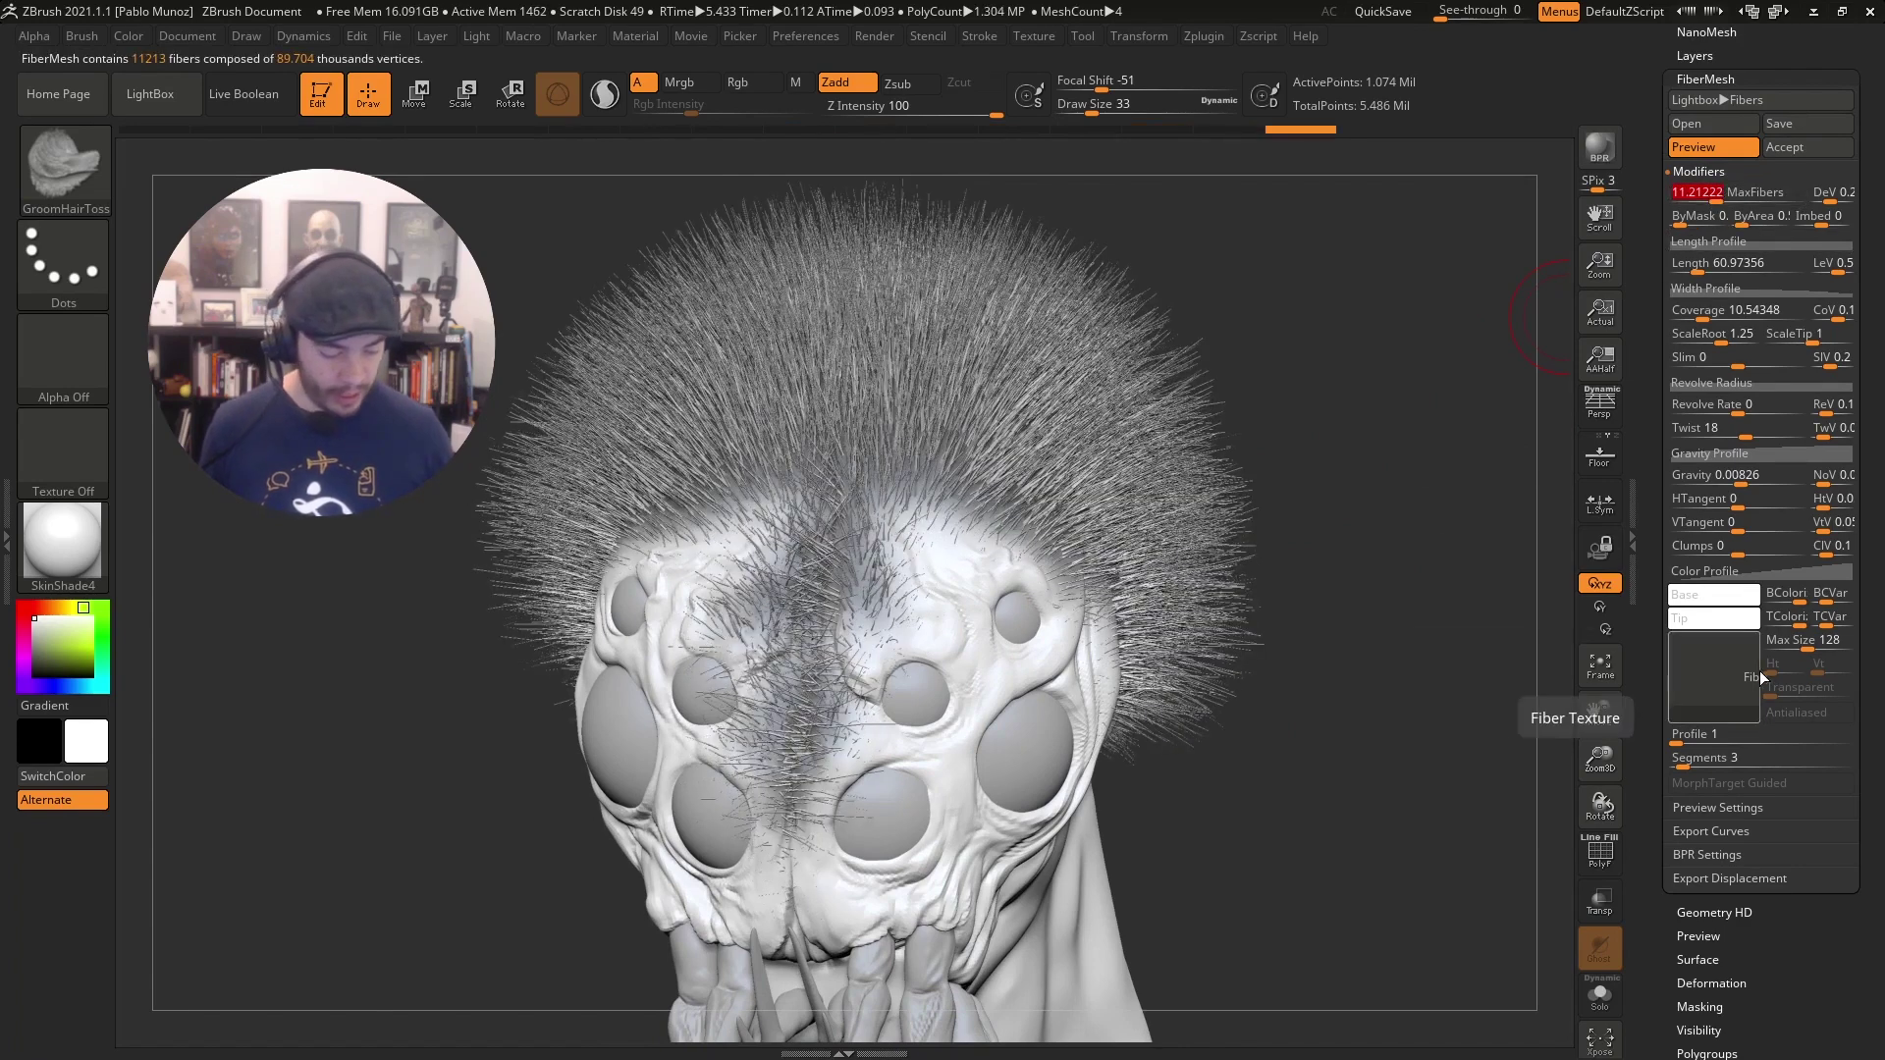
Set the fibers' Segments to 6 and check the result around the front of the head.
drag(1682, 764, 1697, 763)
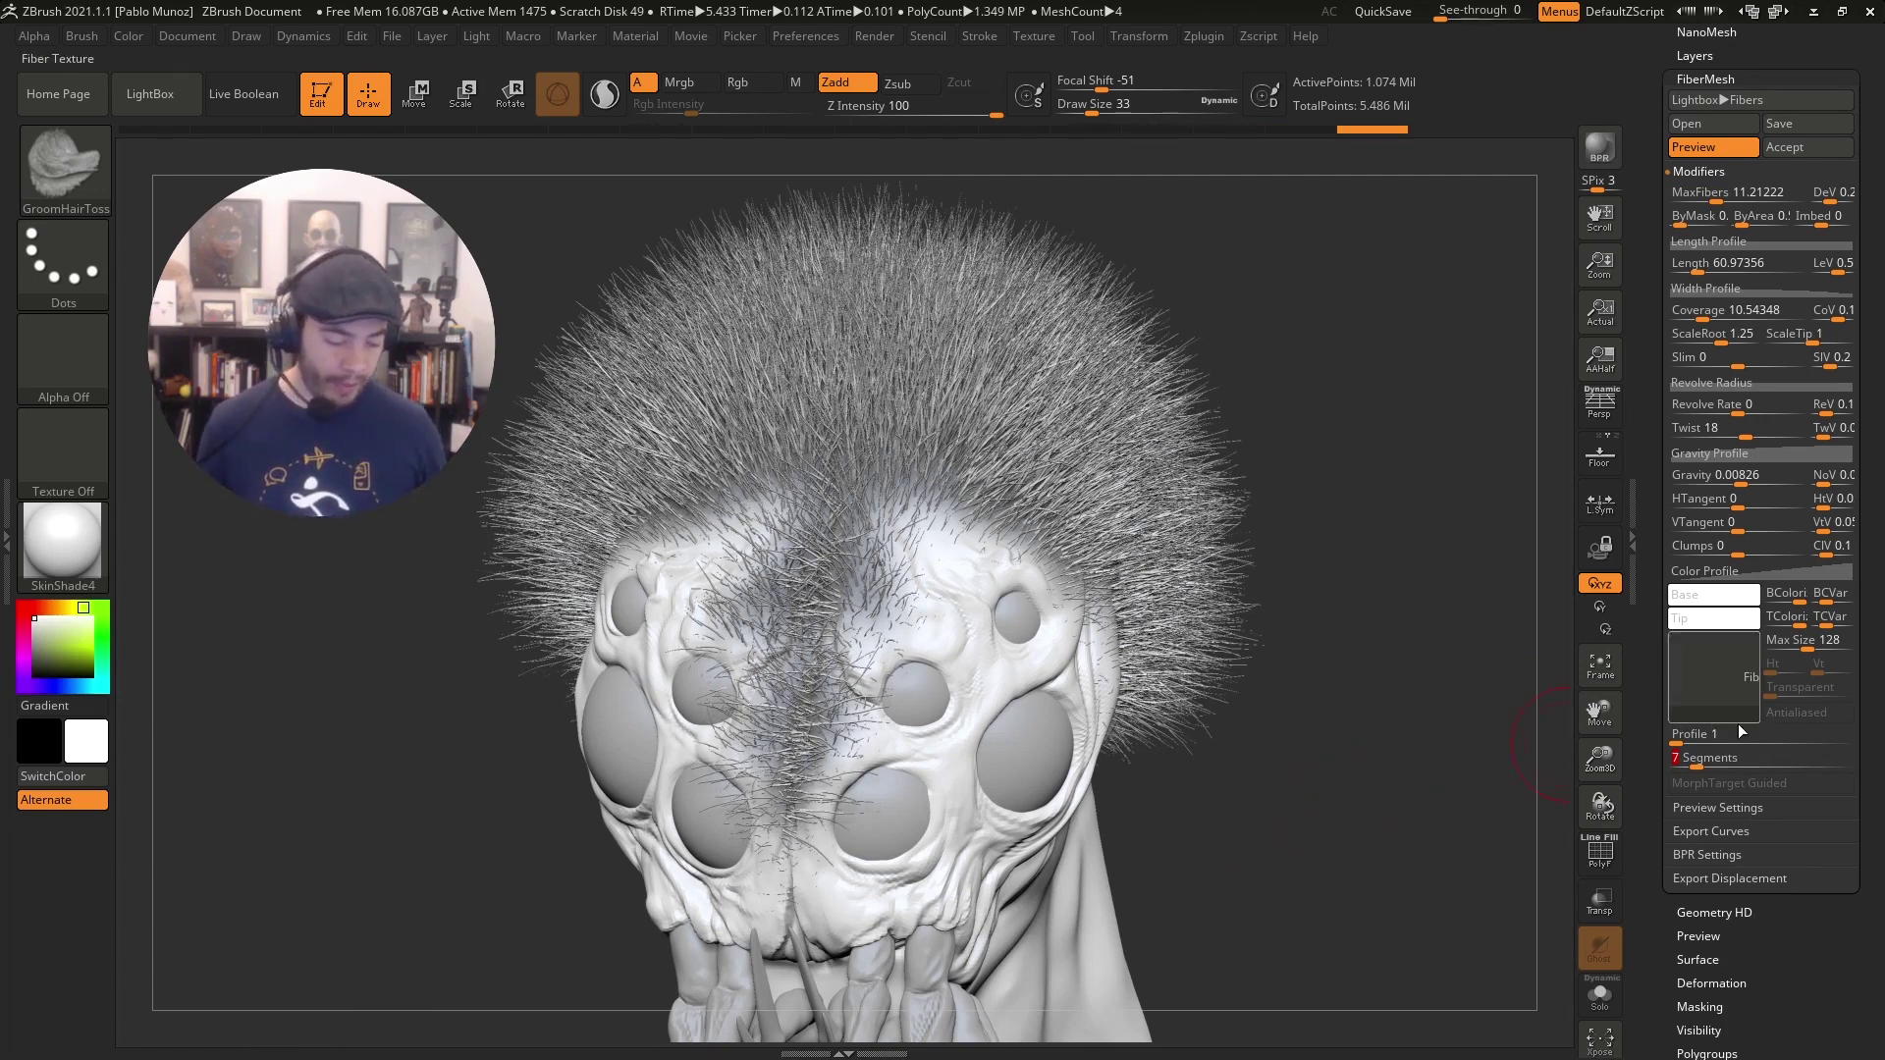
drag(1696, 766, 1691, 766)
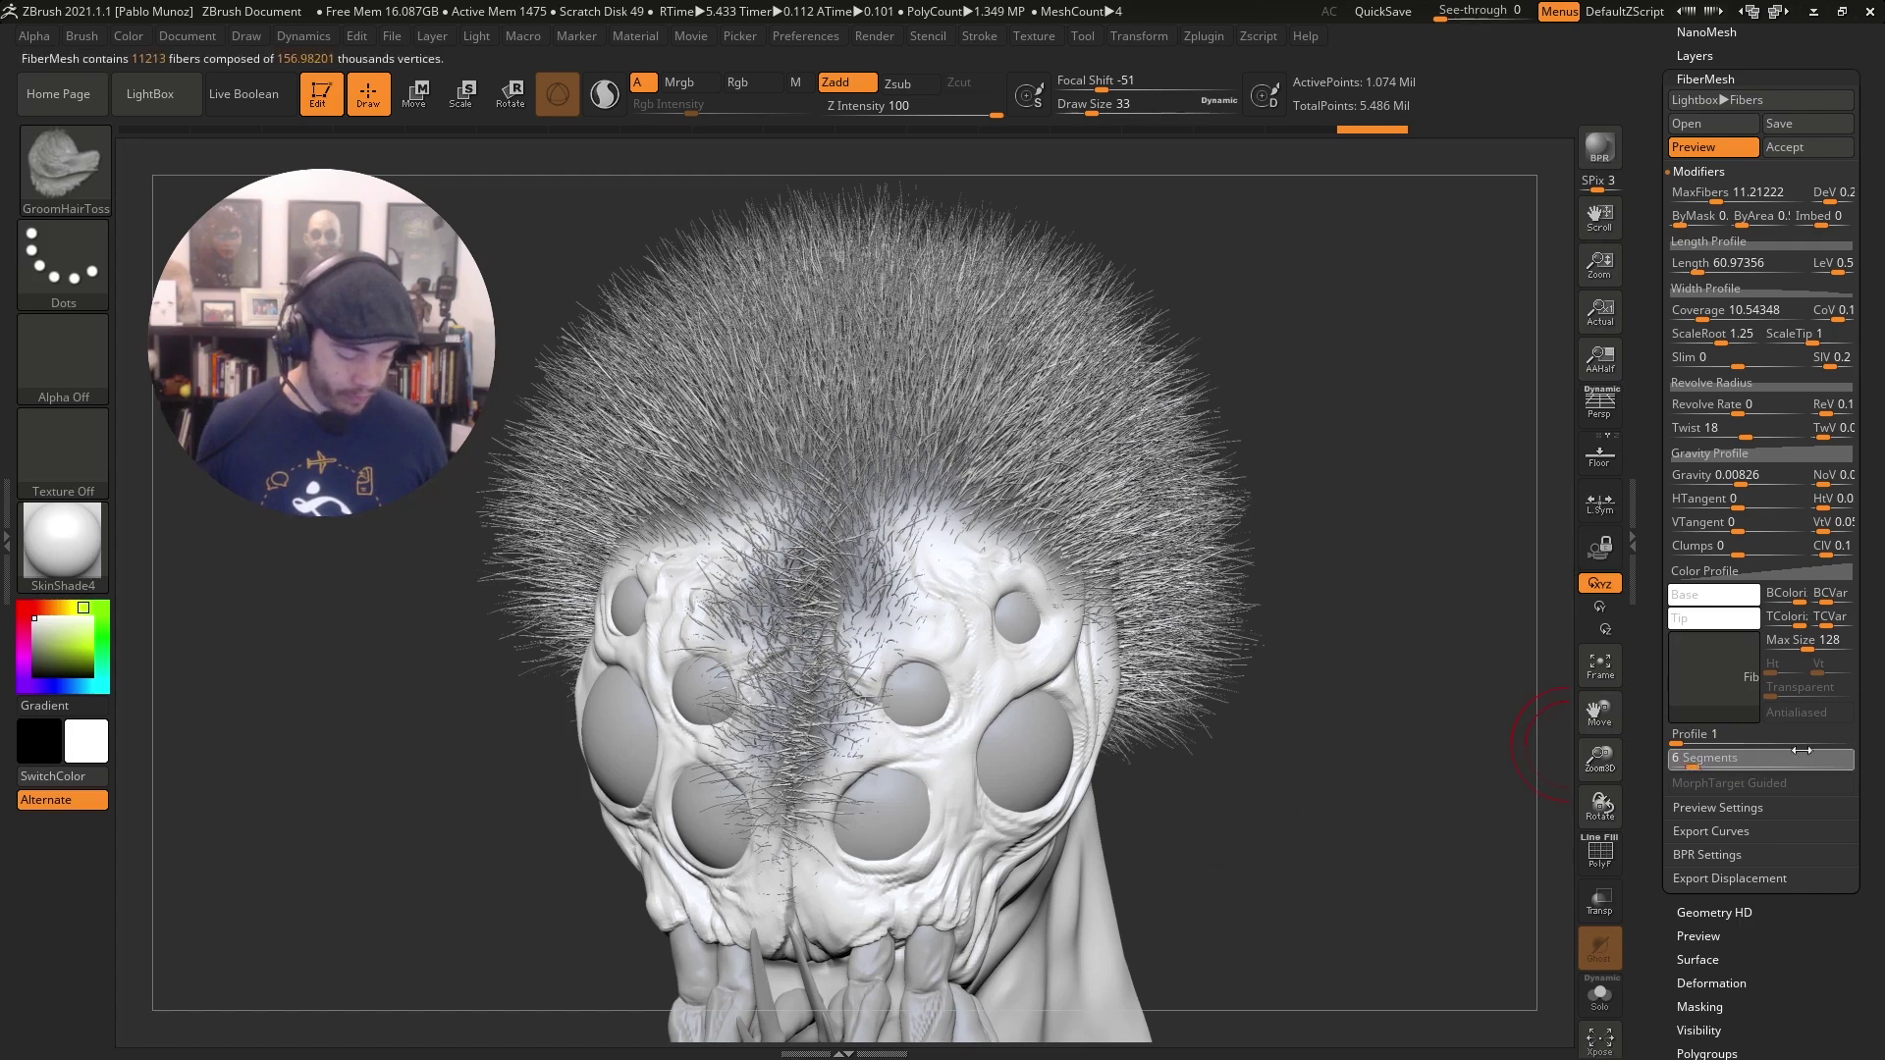
drag(1380, 774, 1394, 763)
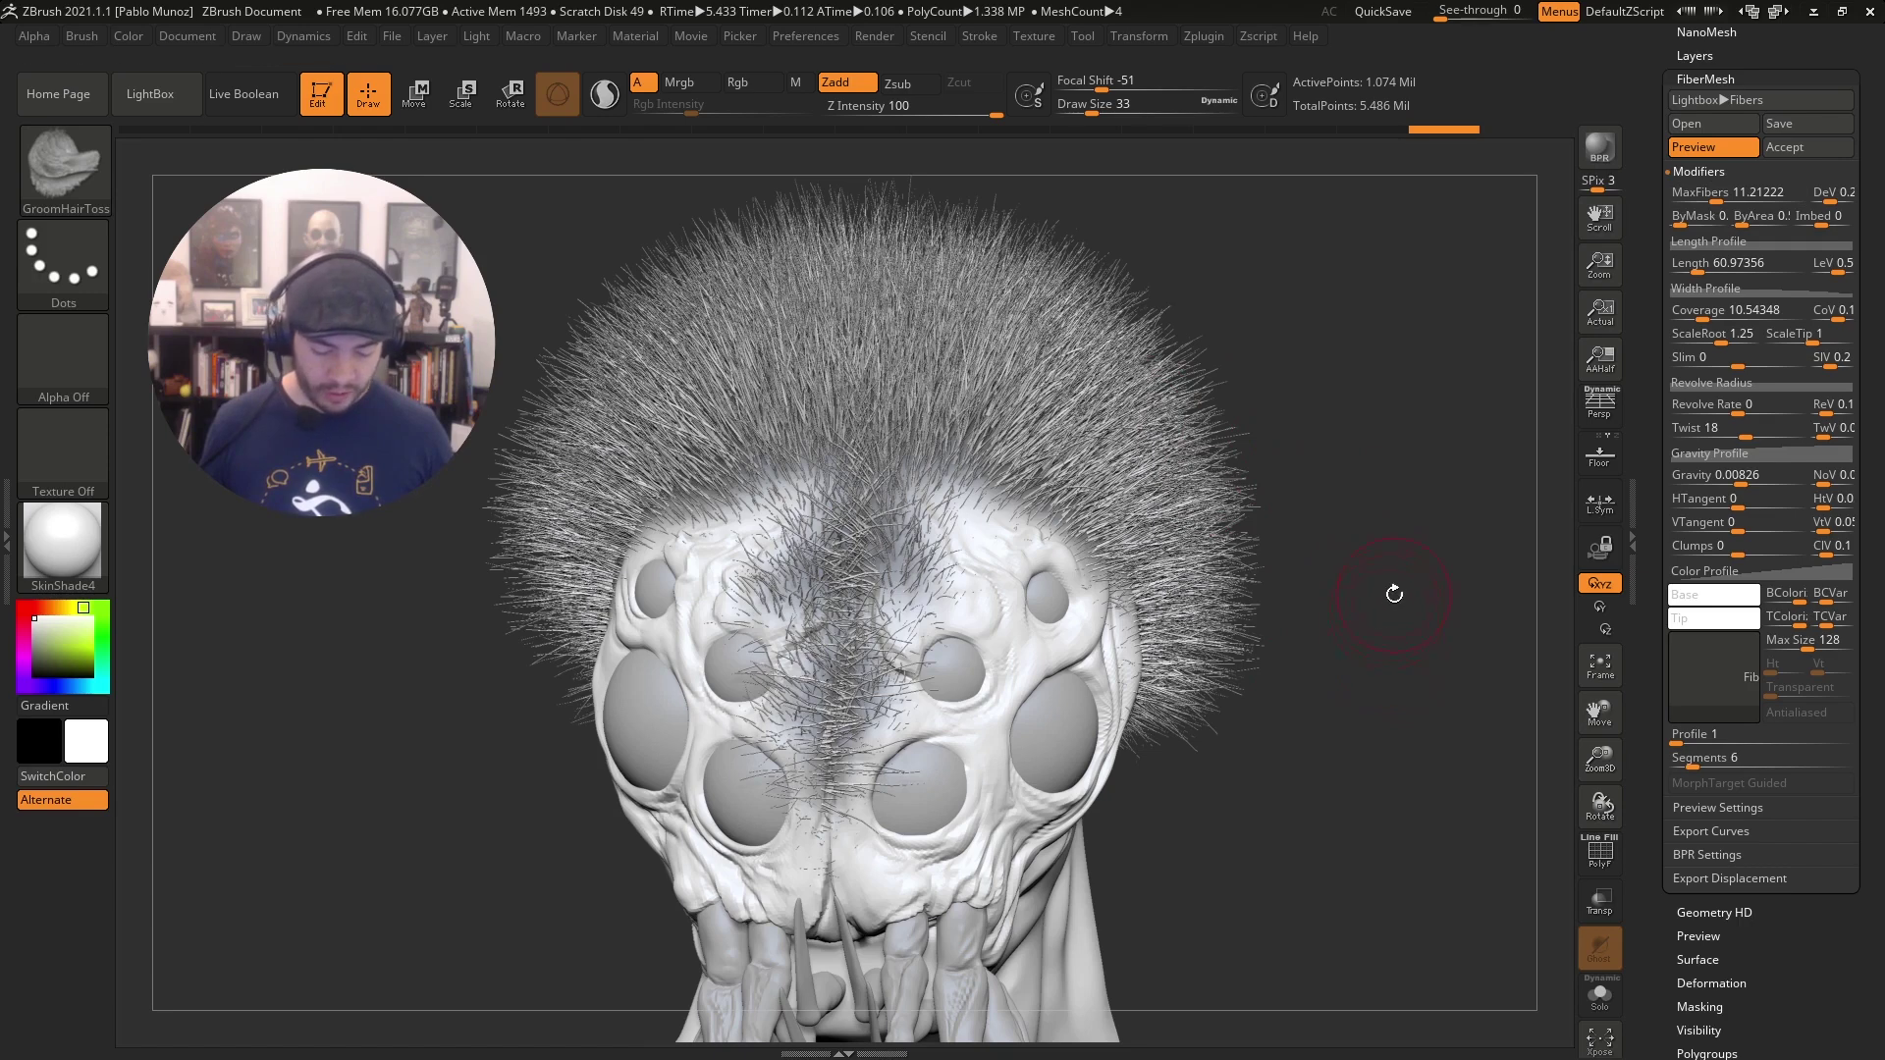
drag(1408, 638, 1359, 745)
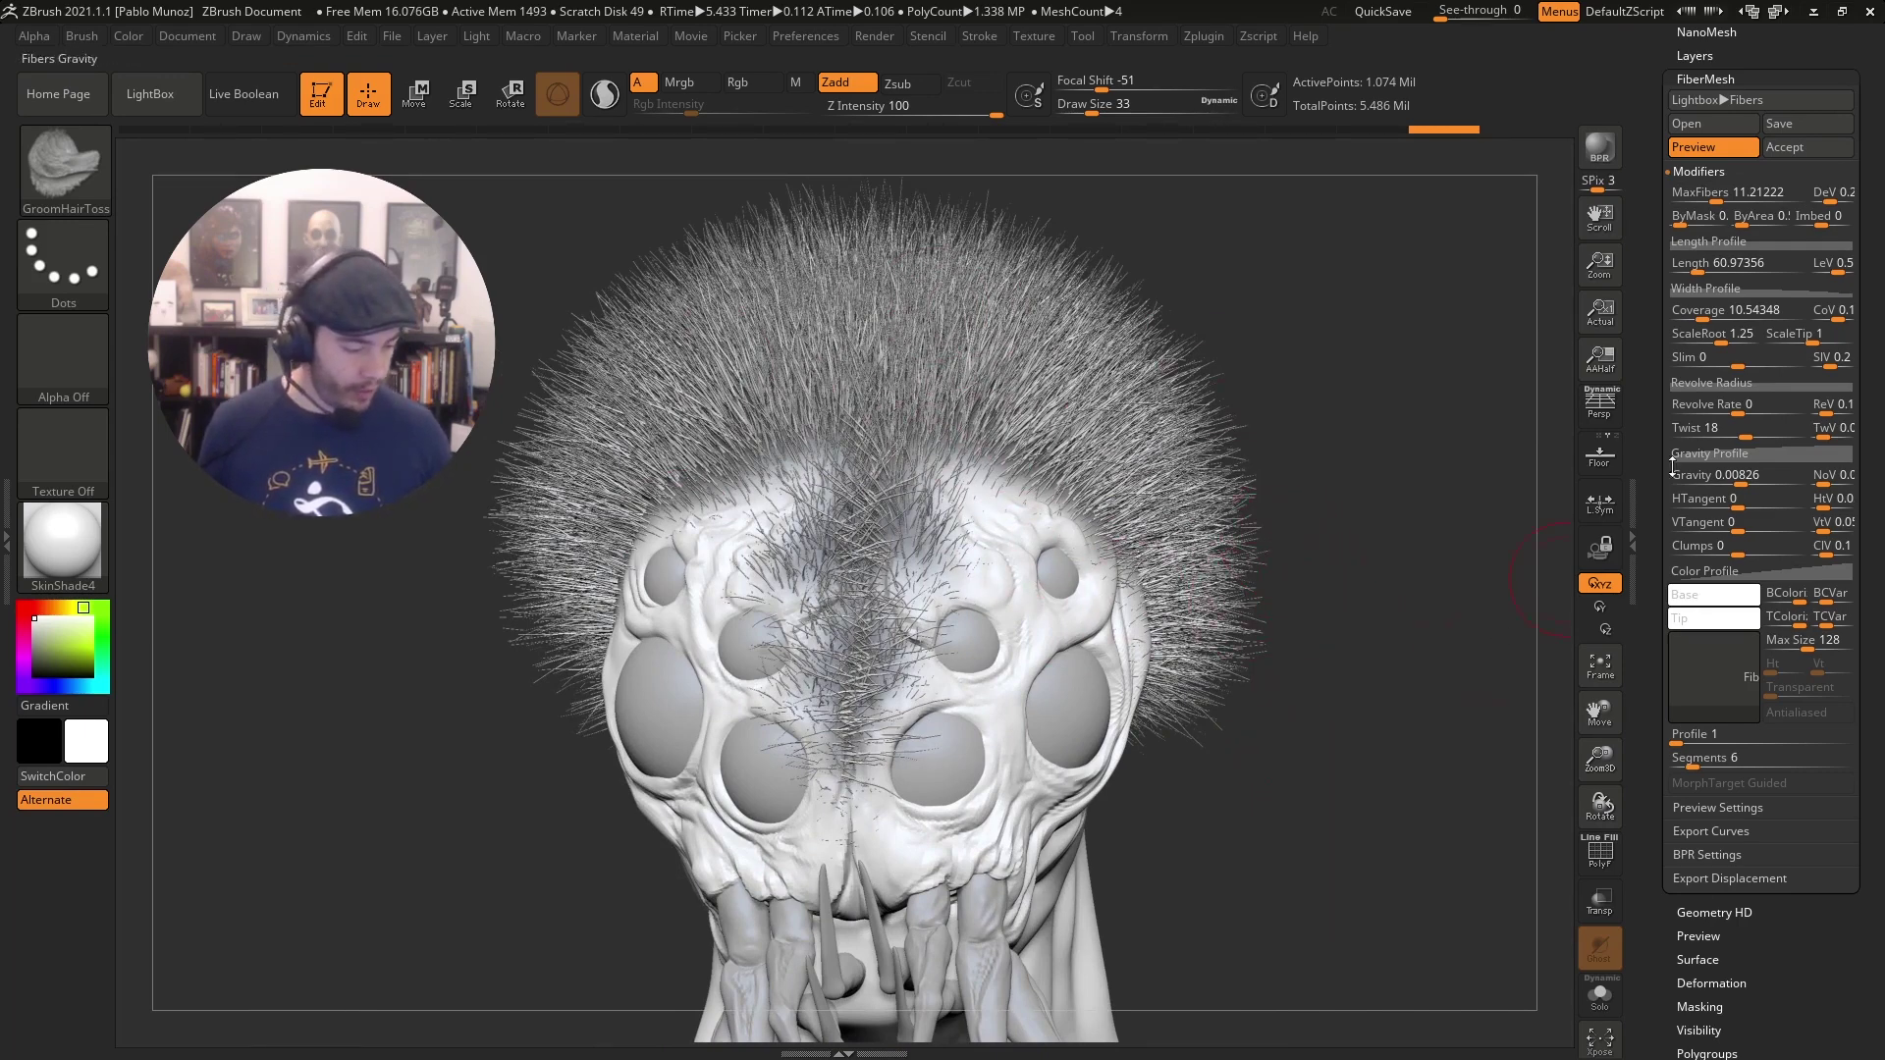
Accept the previewed fibers on the head as a new subtool with Fast Preview activated, and show the subtool list.
click(1804, 148)
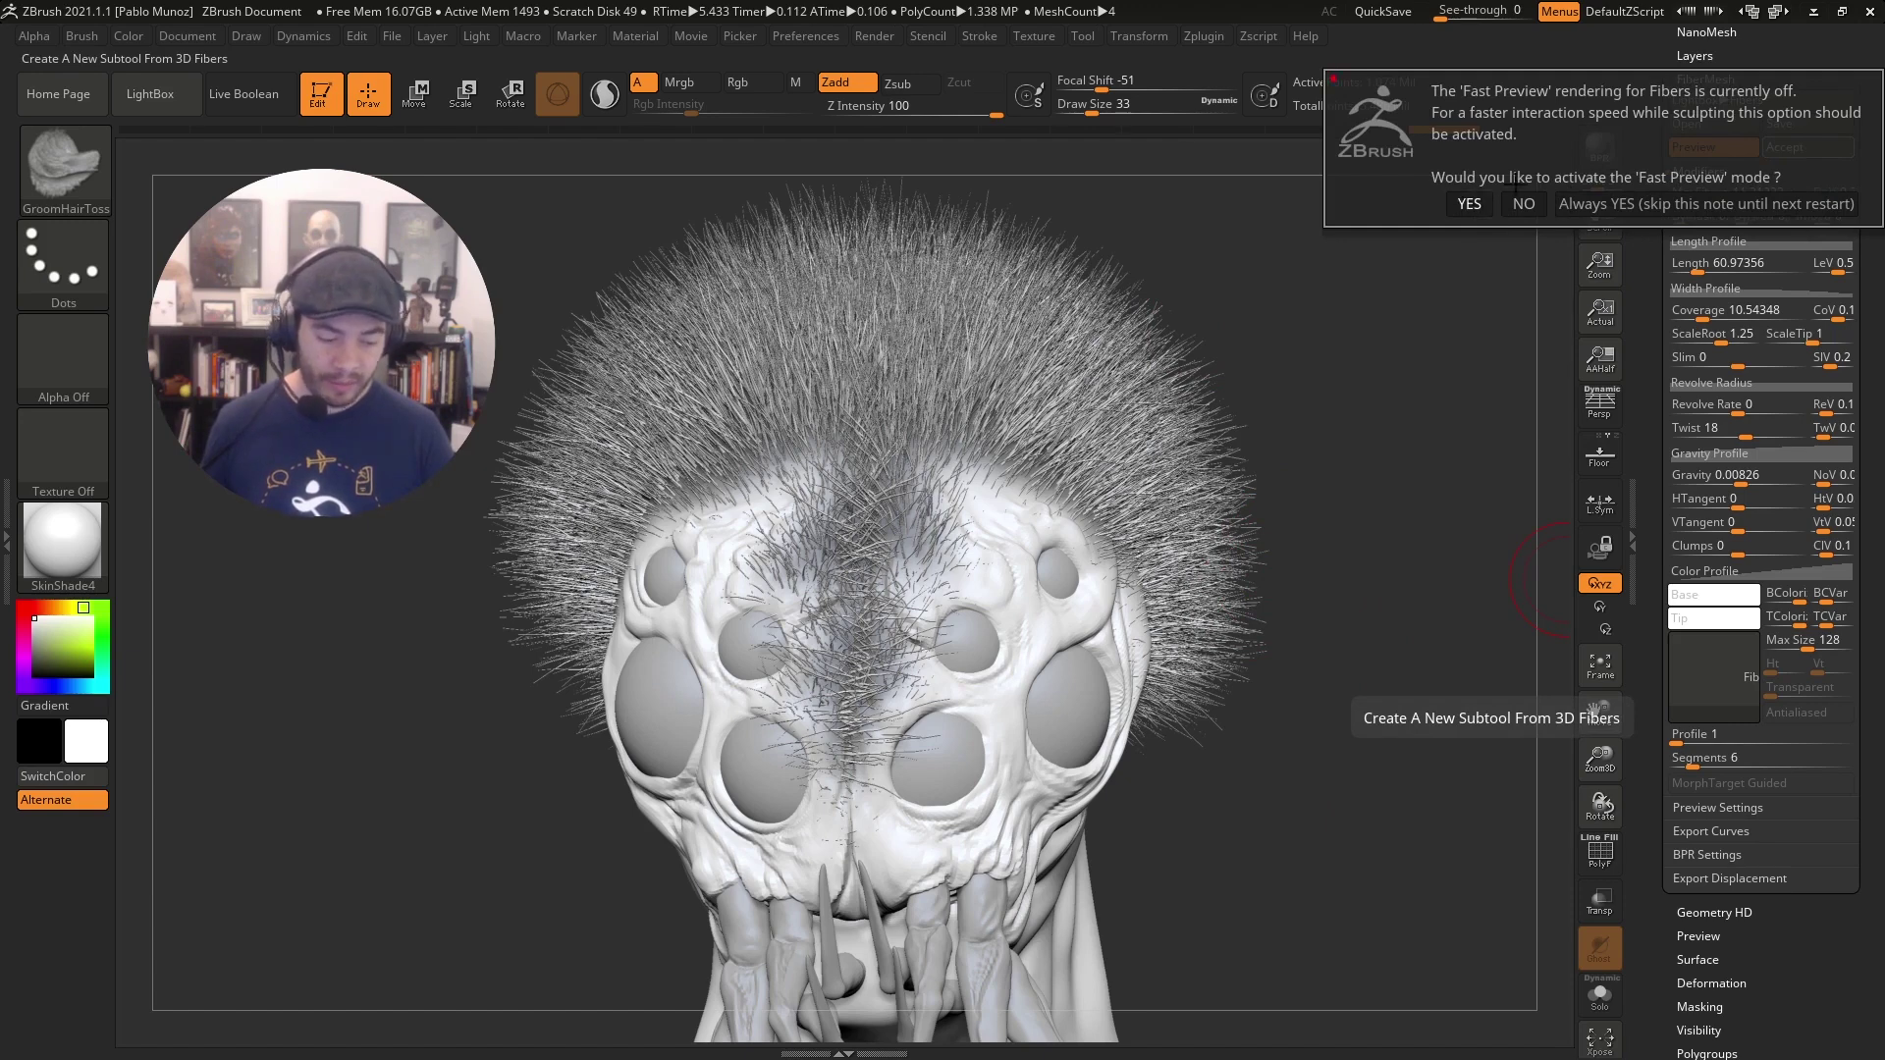
click(1469, 203)
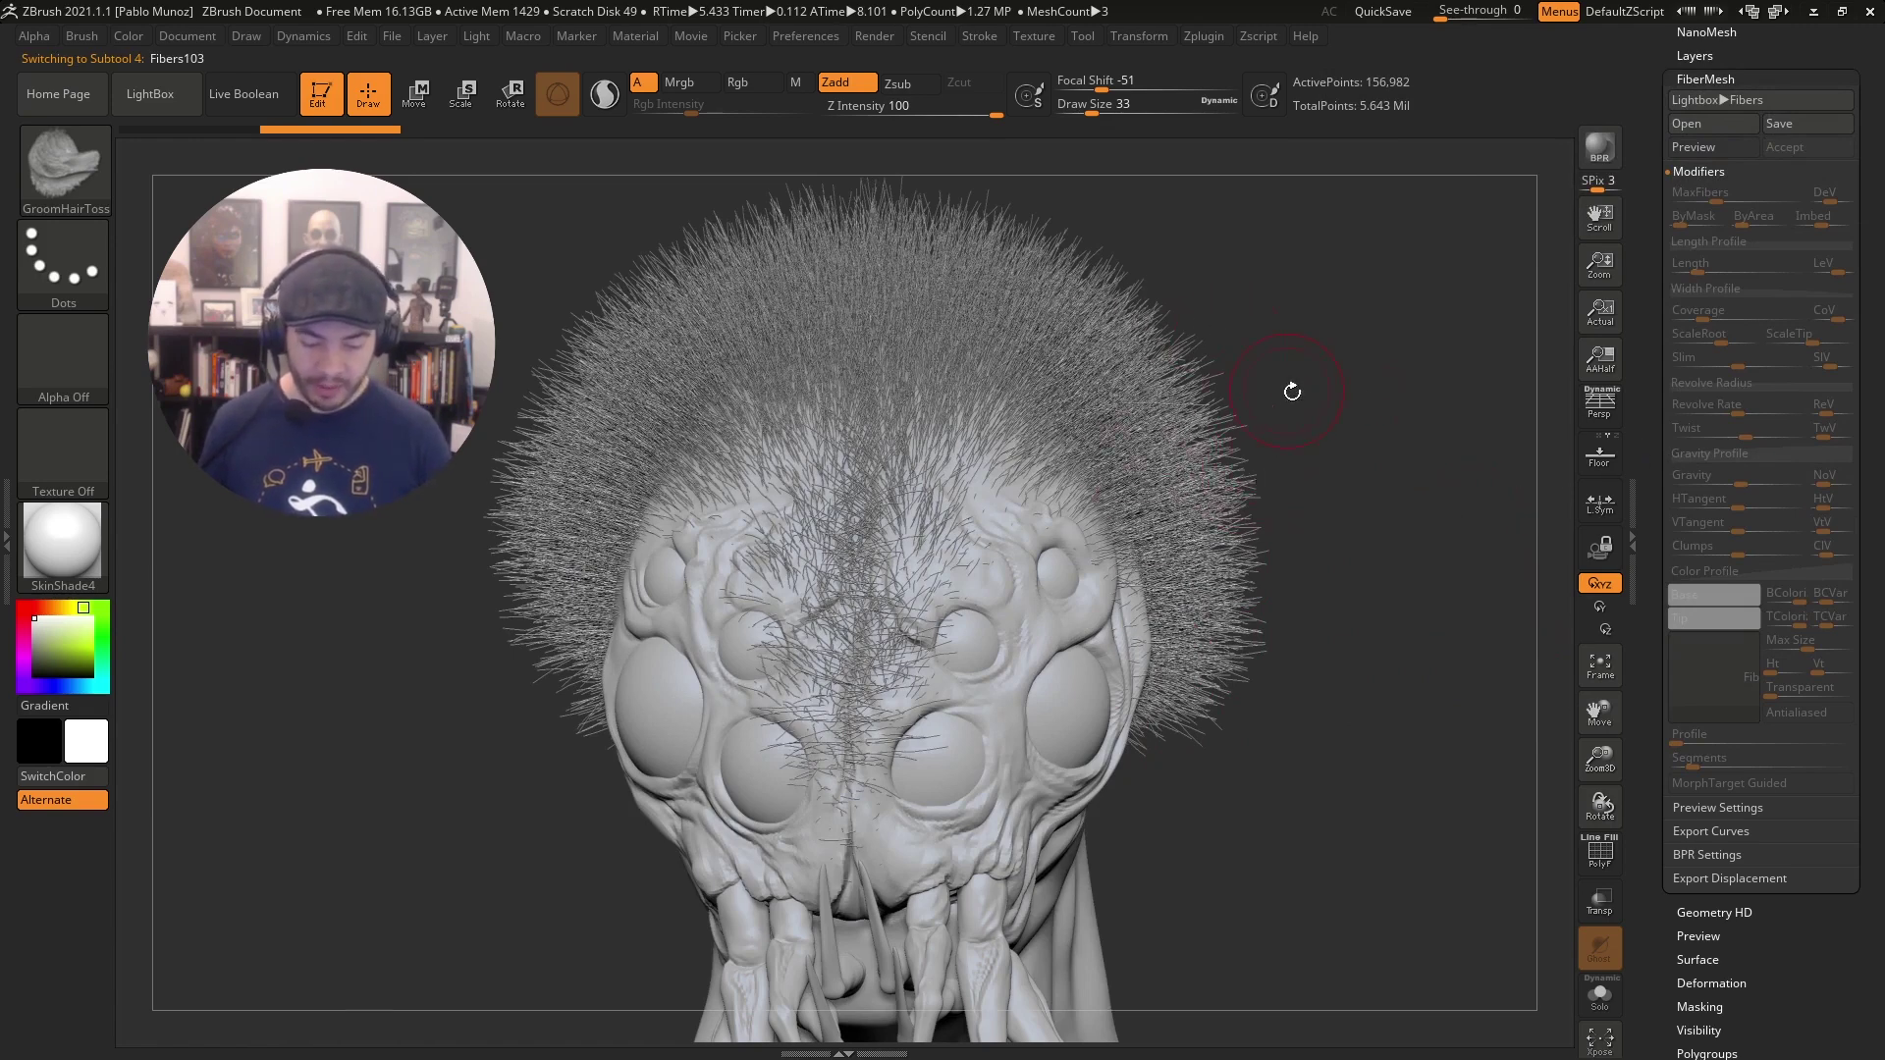
scroll(1775, 244, up, 10)
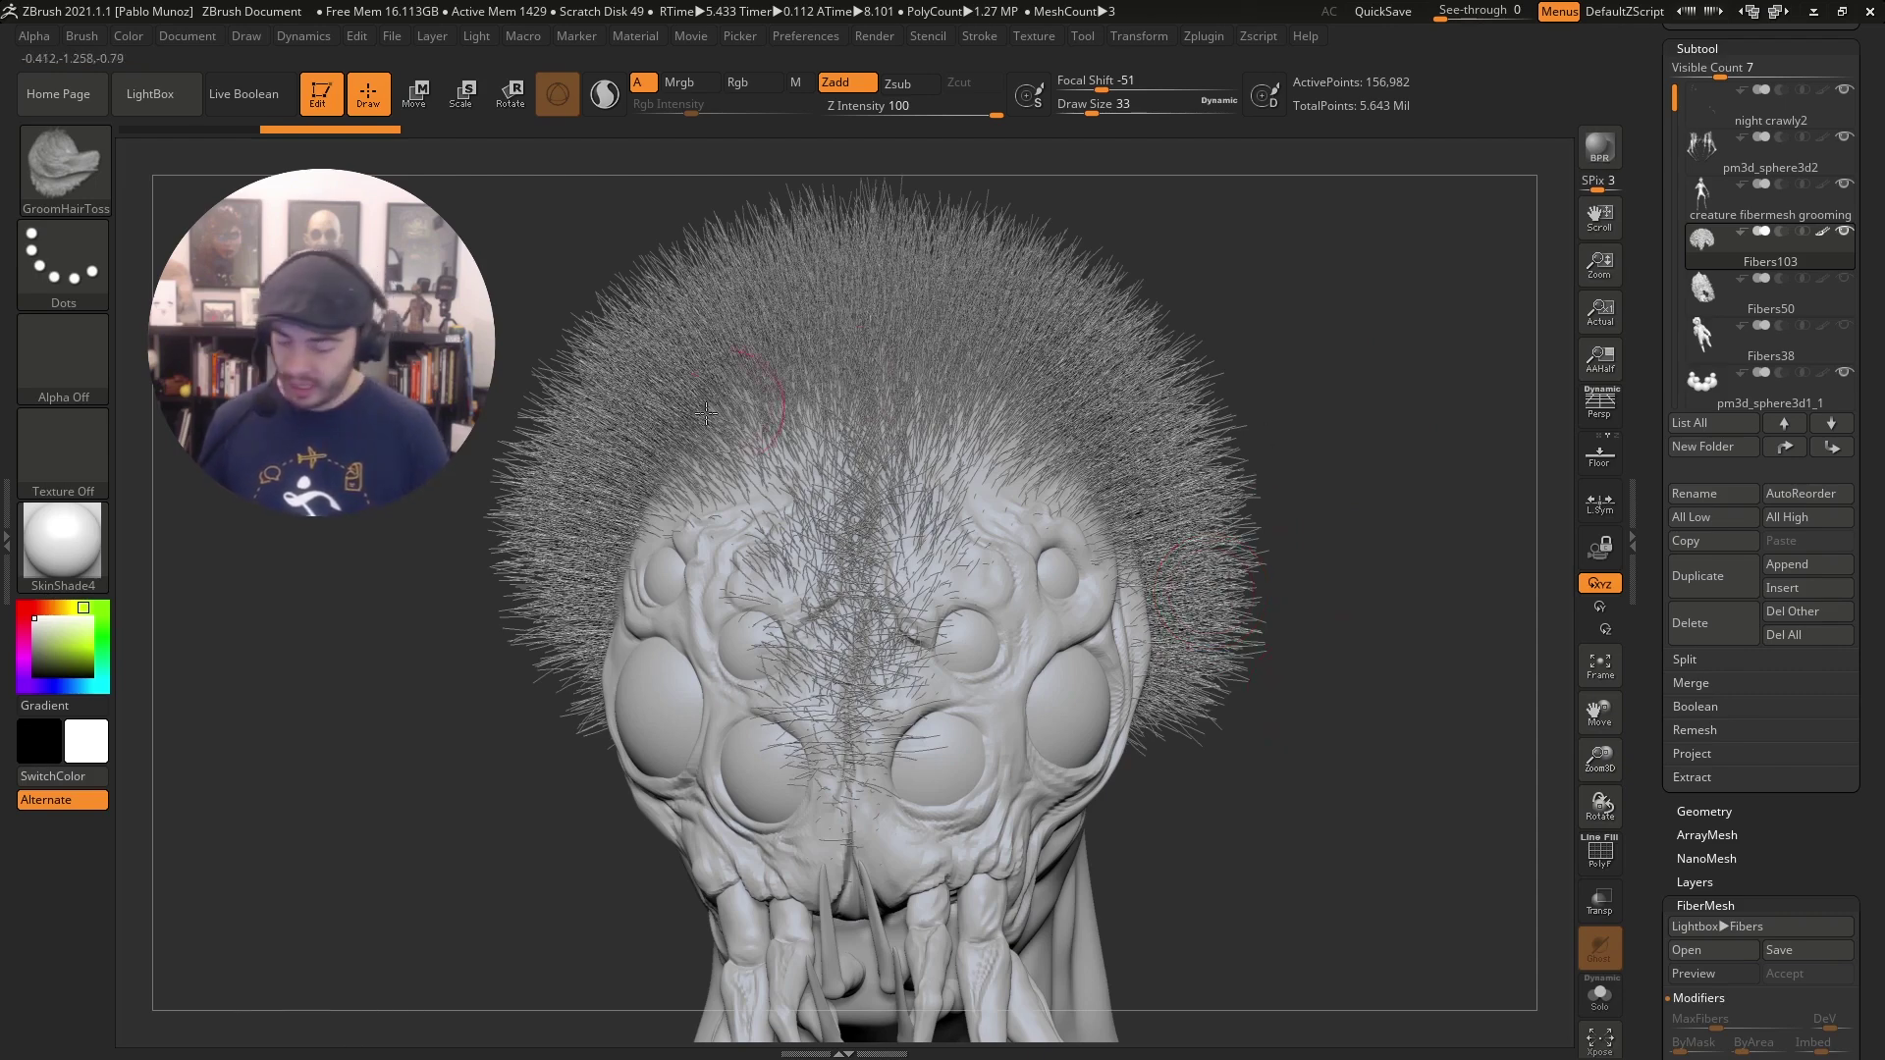
Choose a yellow colour (R 248, G 255, B 45) and dock the Color palette alongside the Tool palette.
click(92, 640)
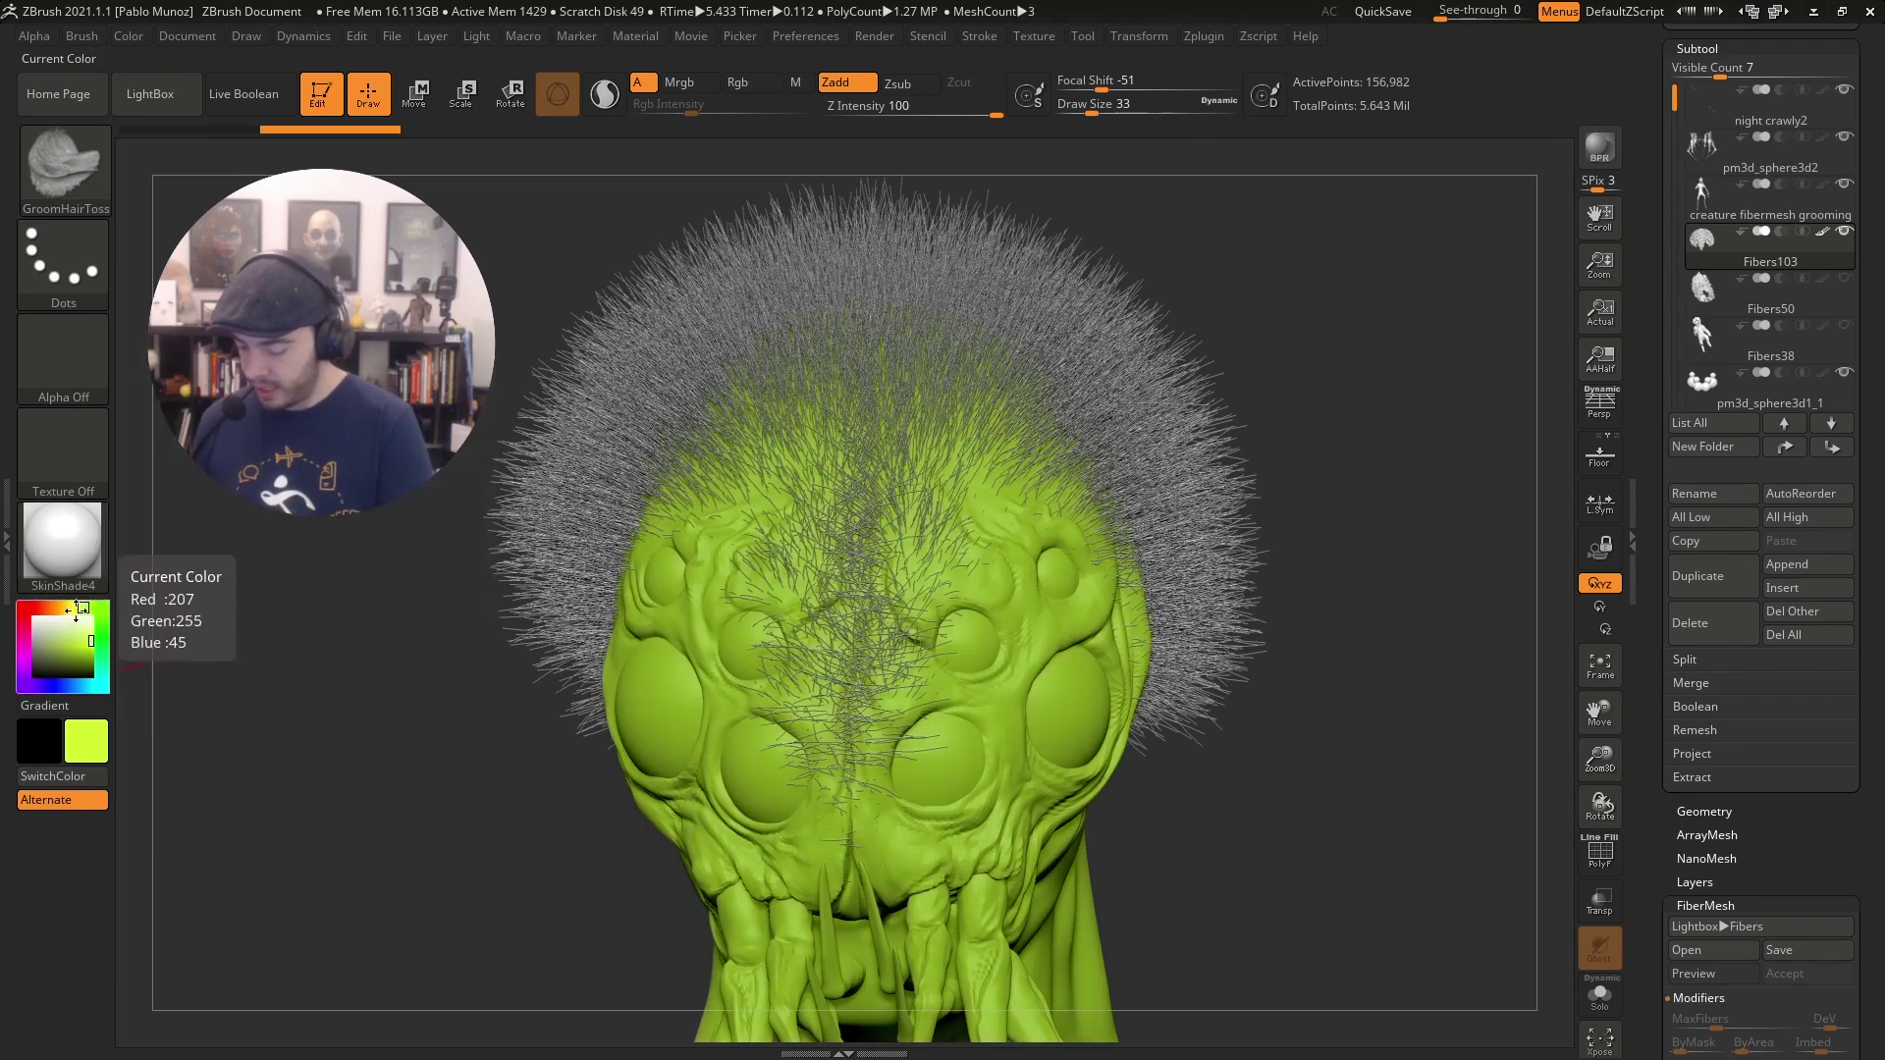
click(76, 608)
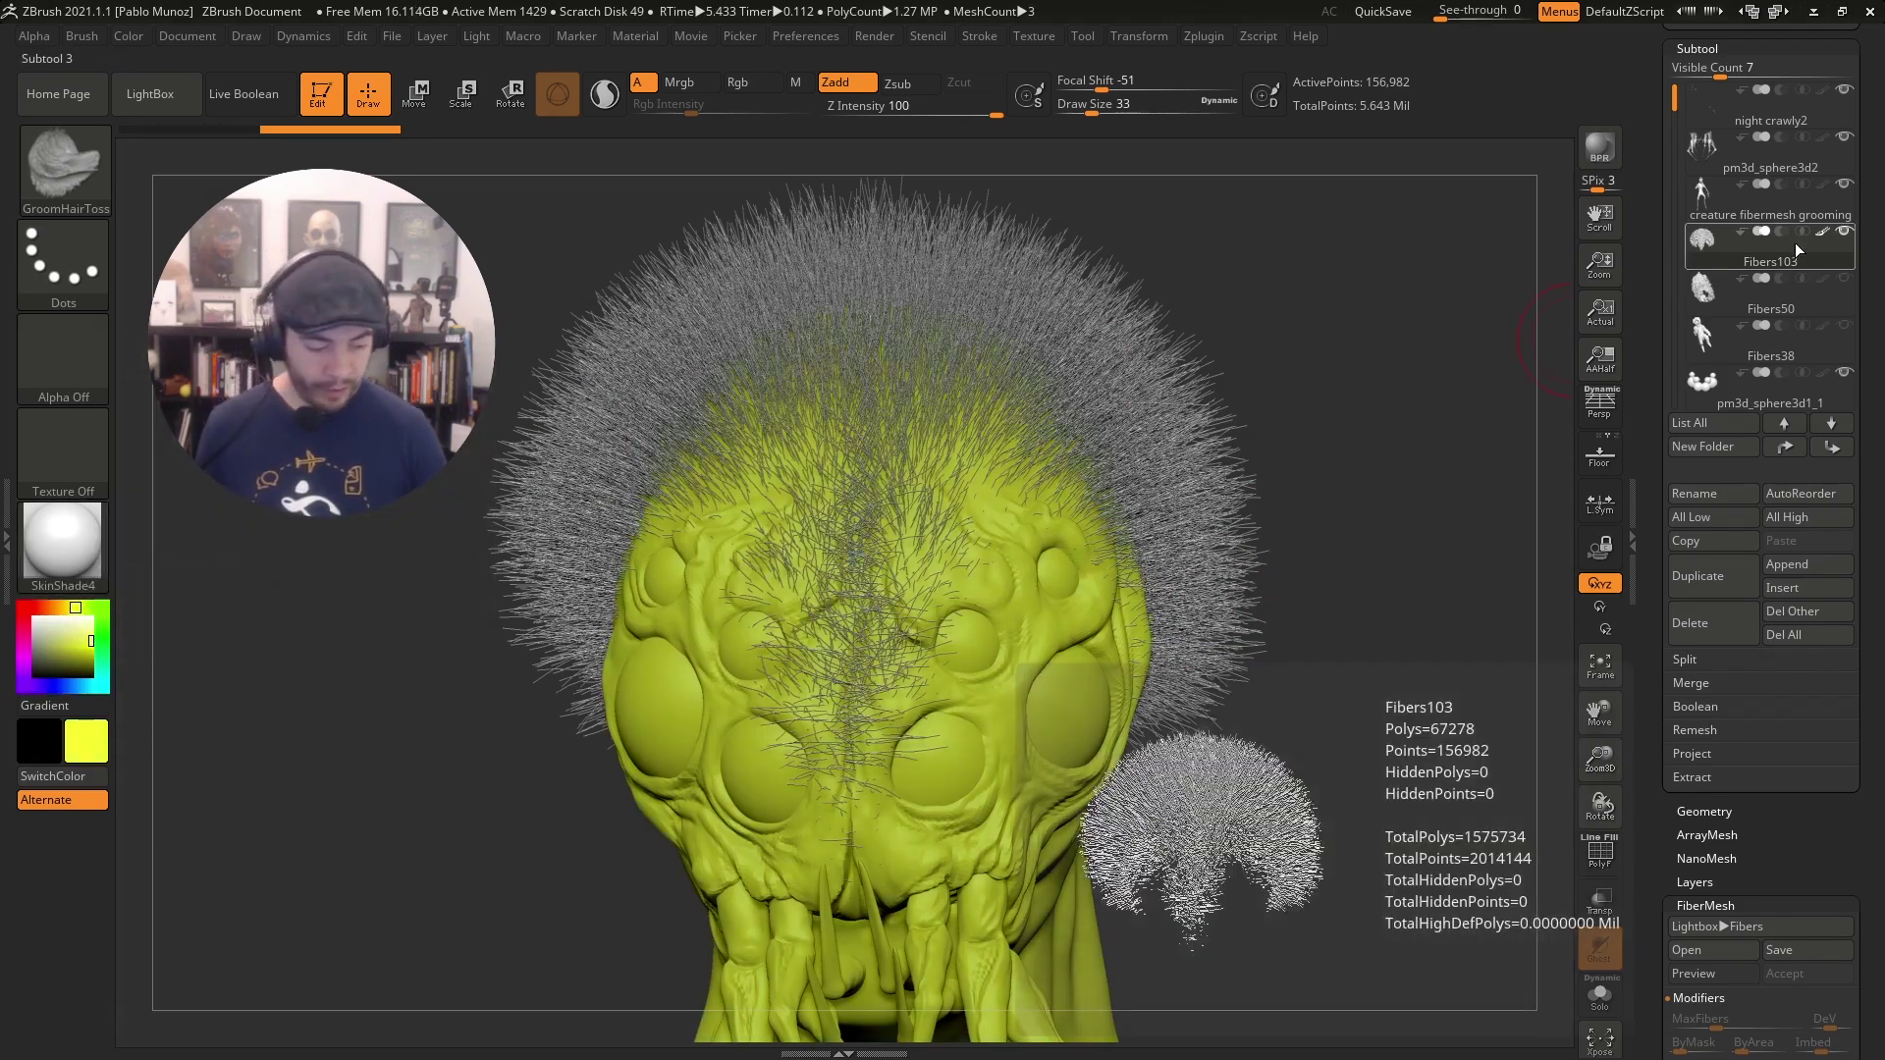
click(128, 35)
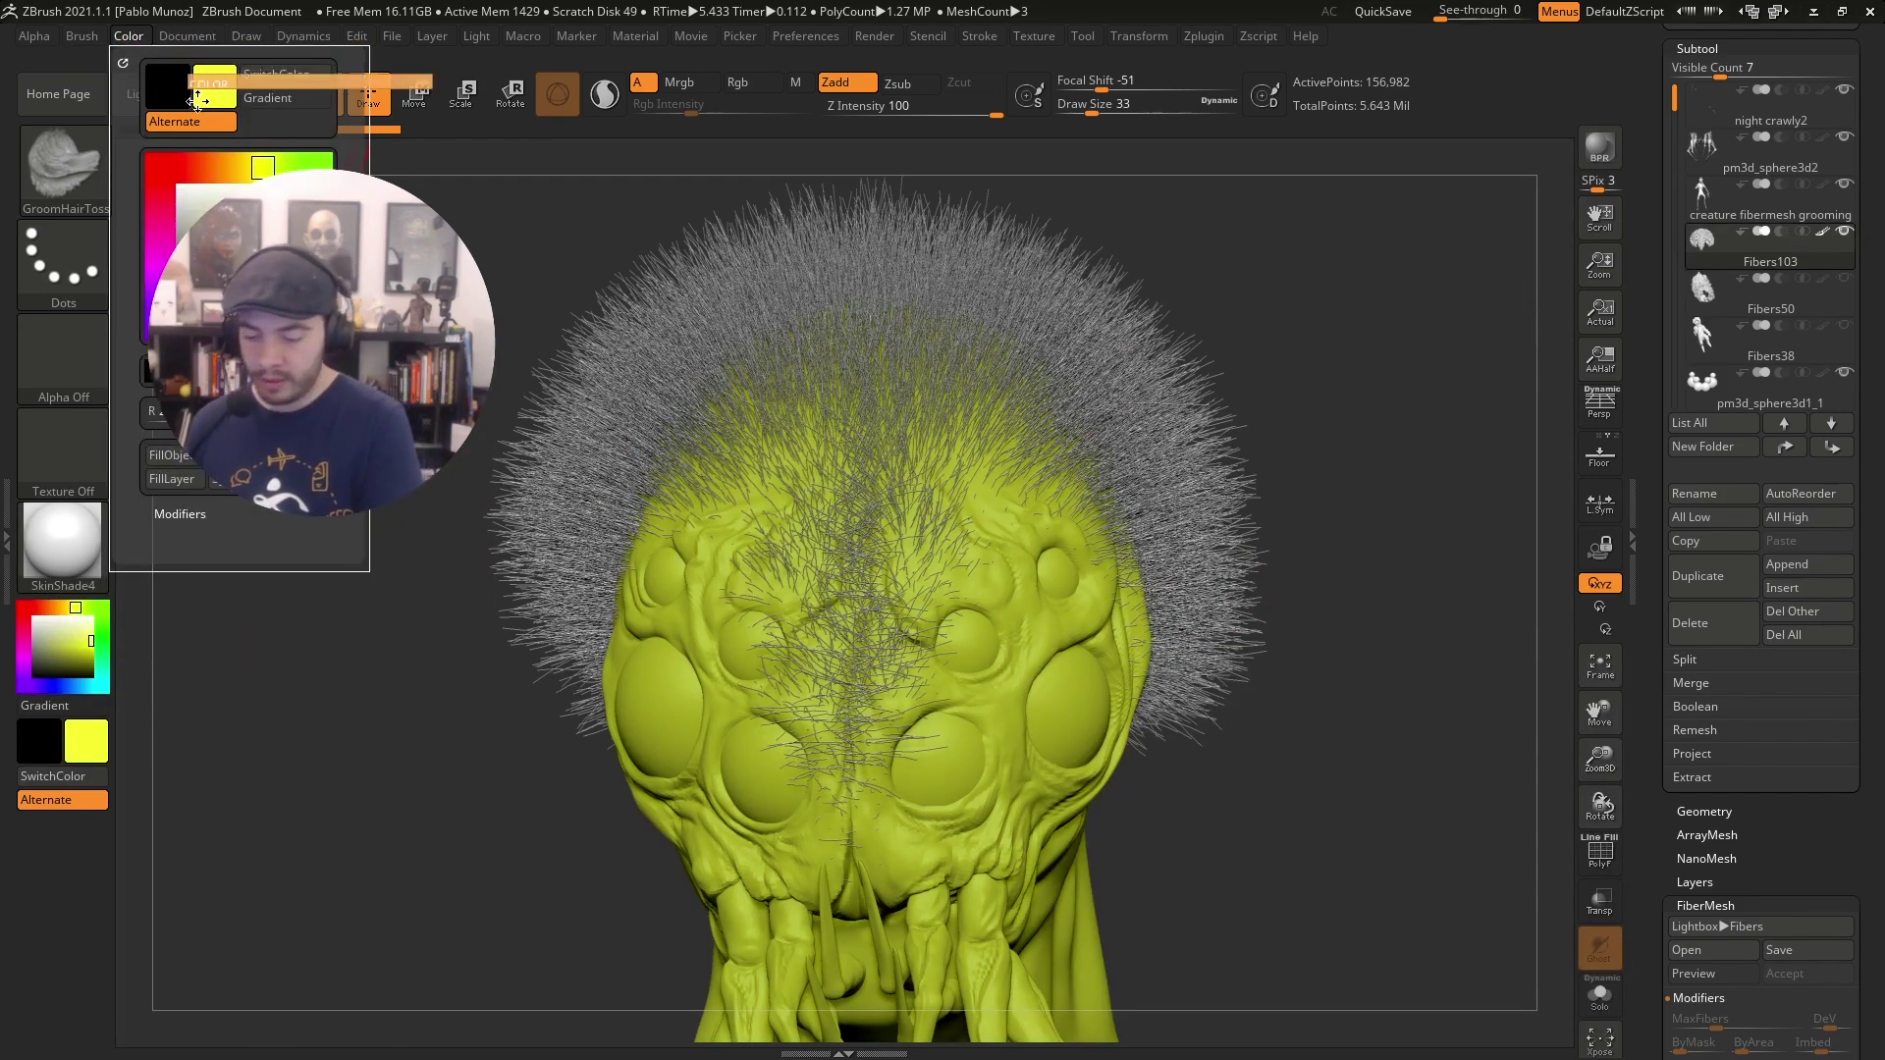
mouse_move(1855, 45)
mouse_down()
mouse_move(1775, 341)
mouse_move(1770, 241)
mouse_up()
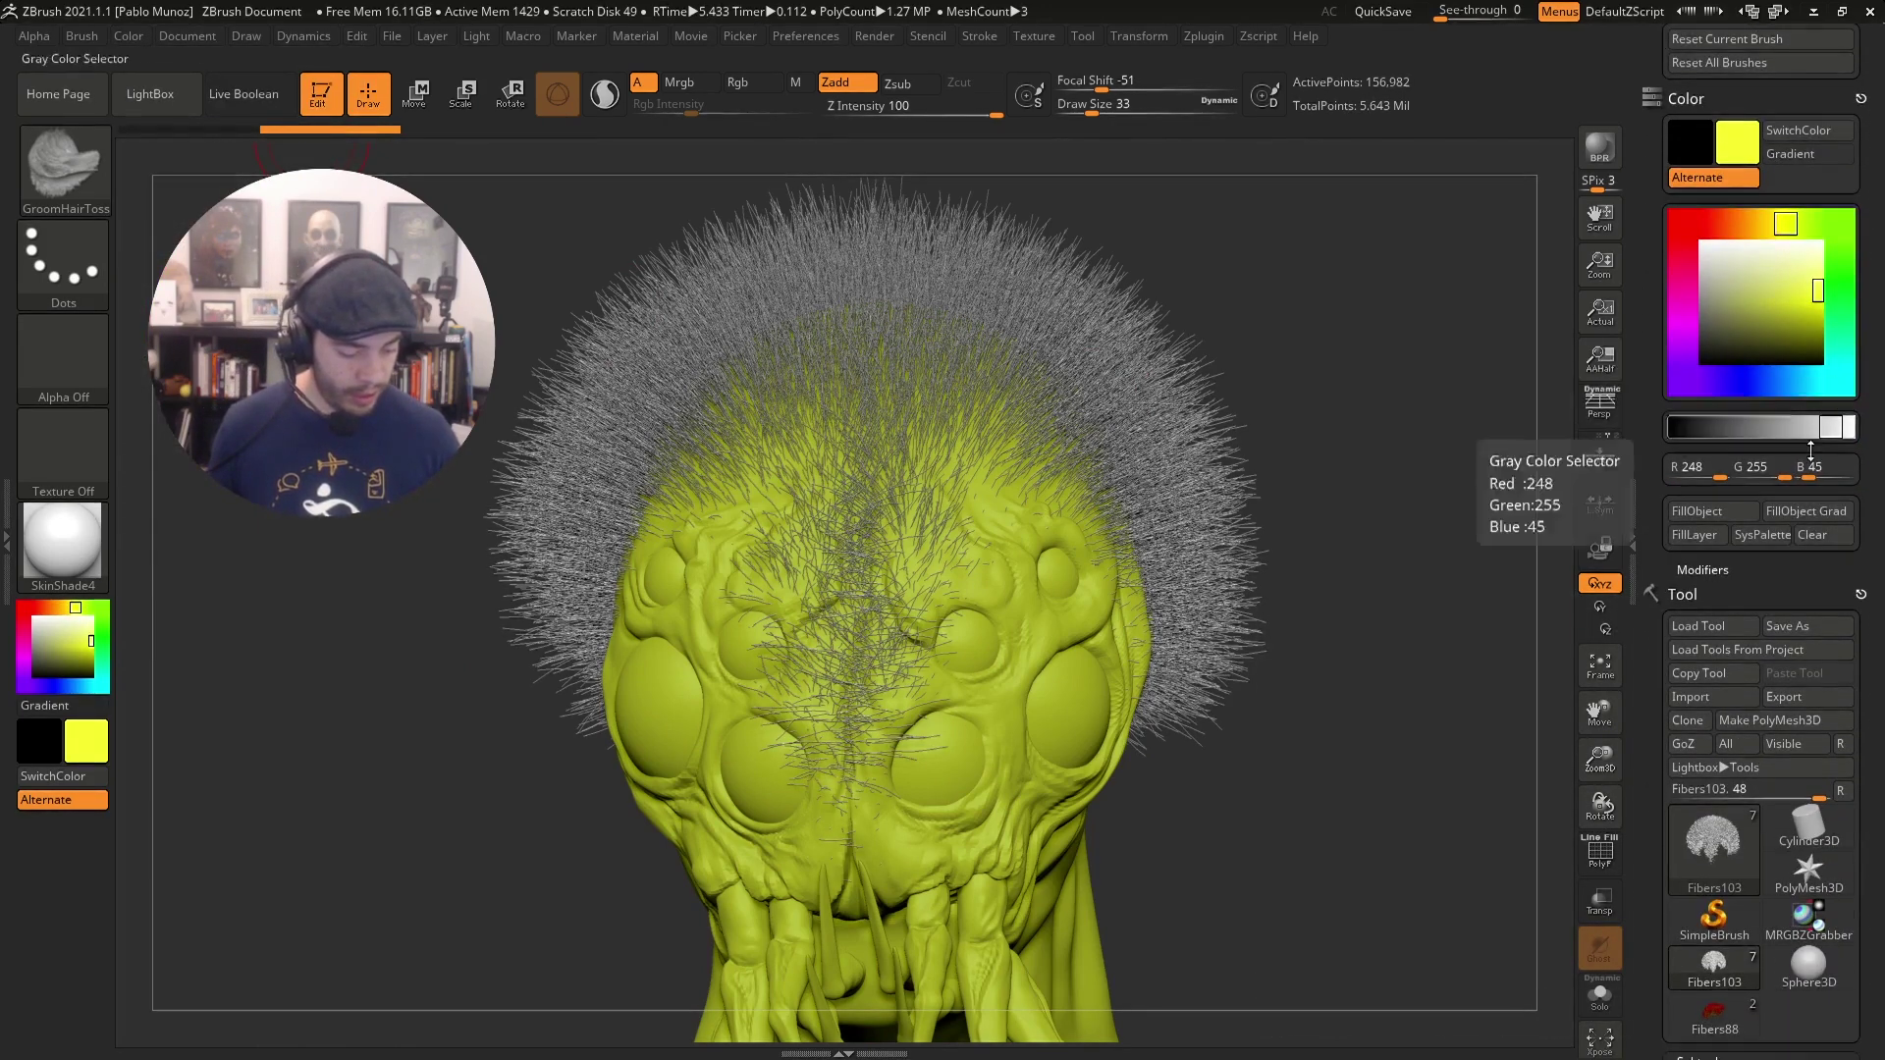
Enable the Rgb channel, set the Rgb Intensity to 100, and fill the fibers subtool with the yellow colour.
click(1720, 514)
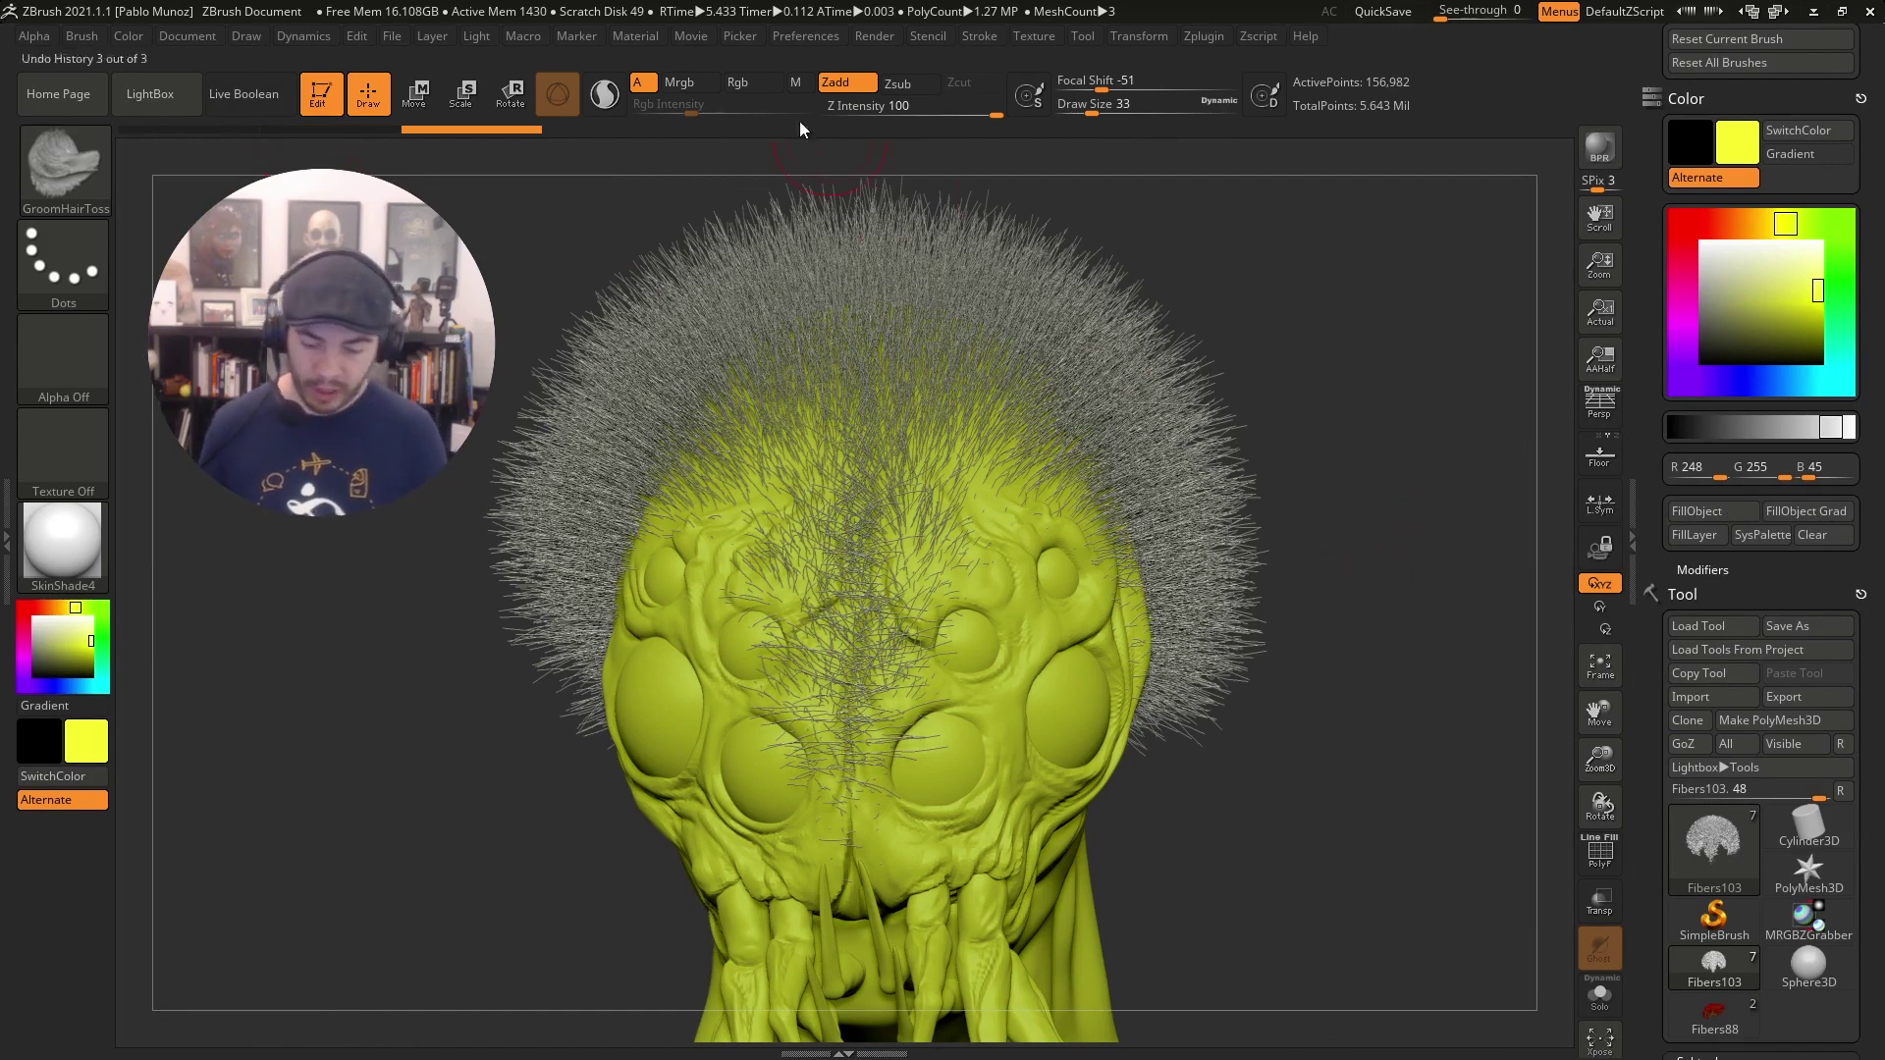
click(746, 84)
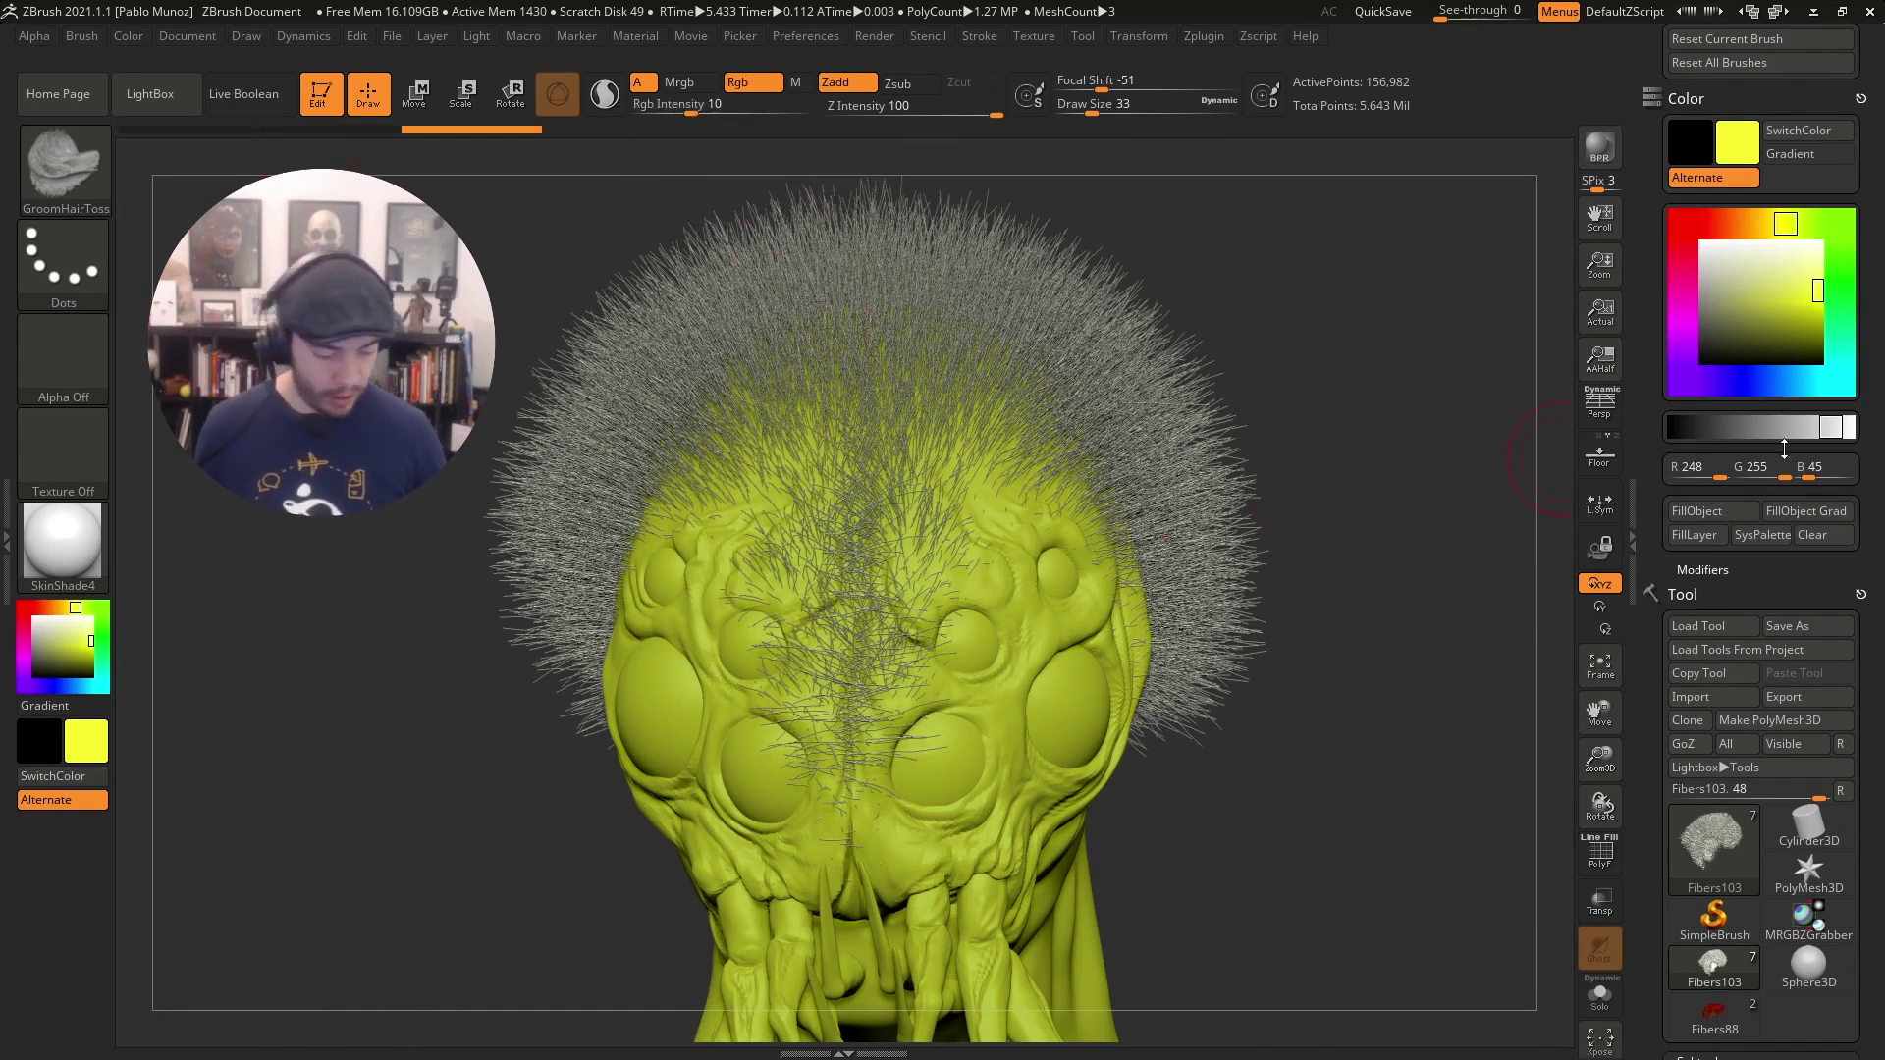
right_click(1272, 412)
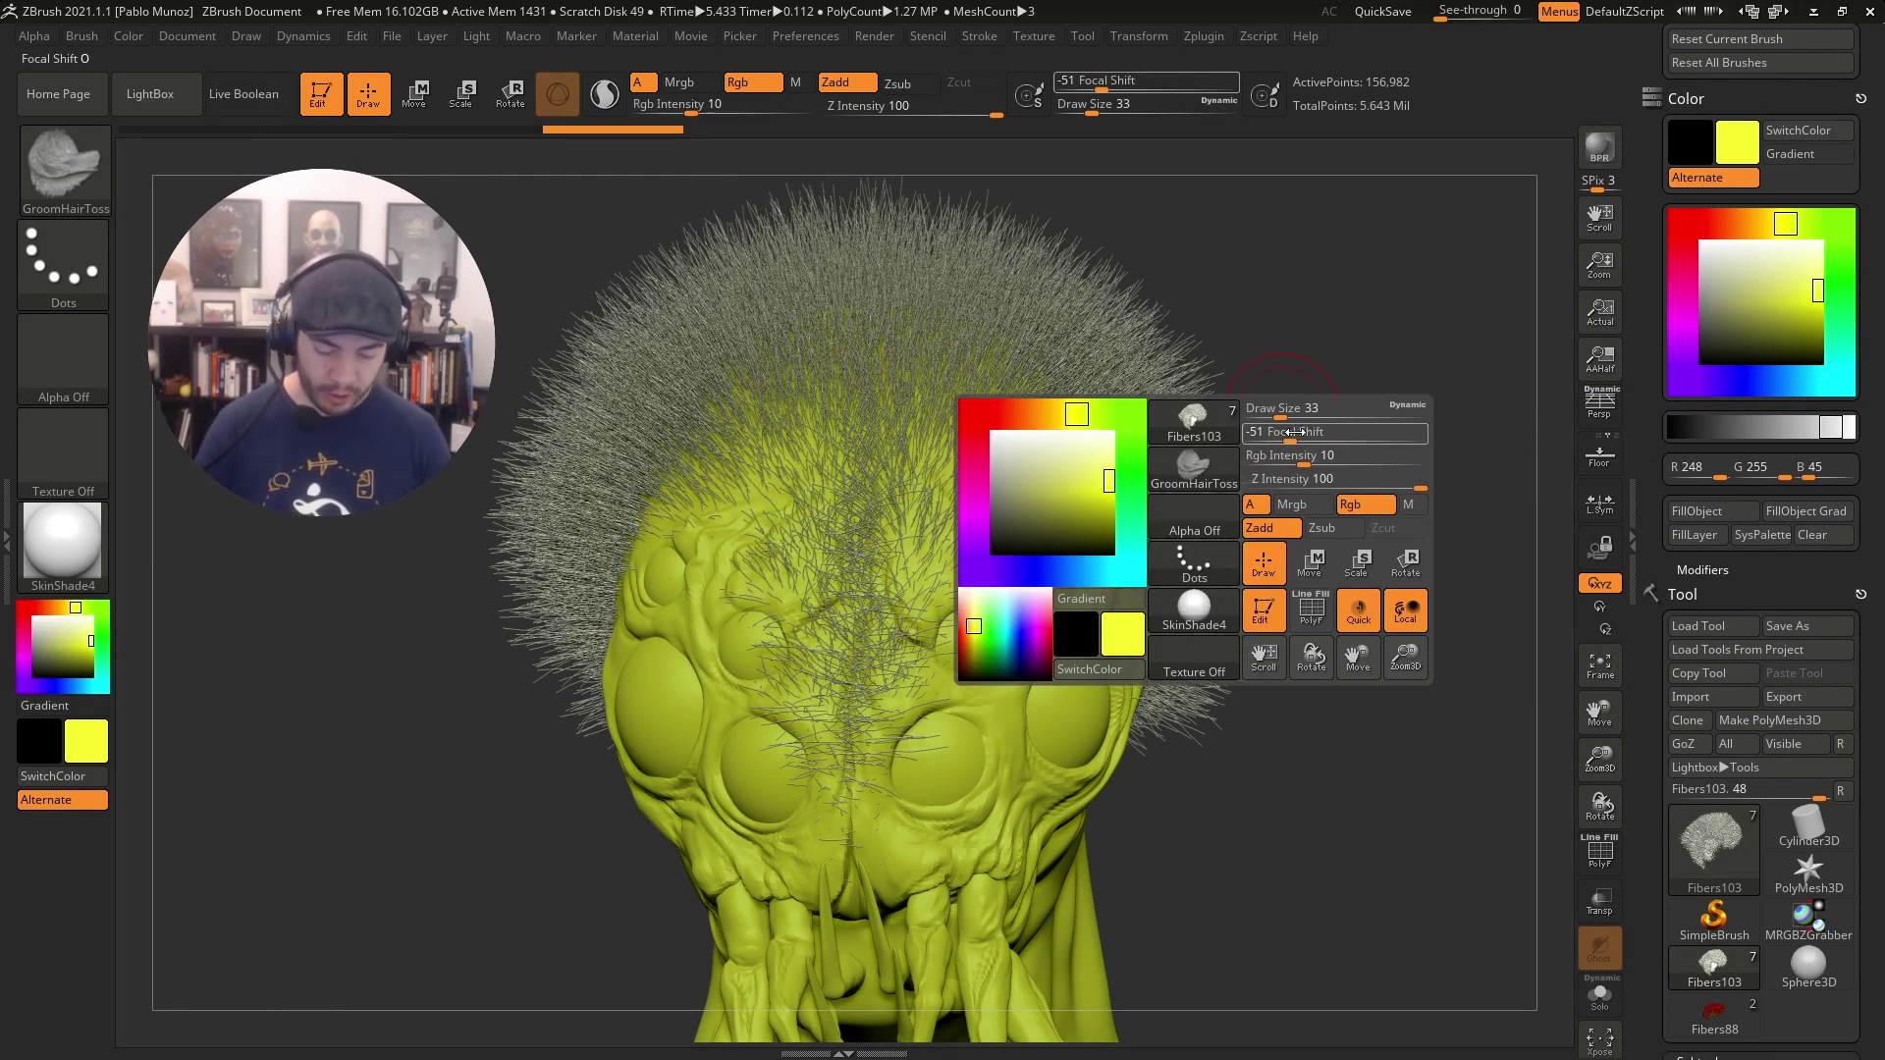
drag(1306, 457, 1429, 458)
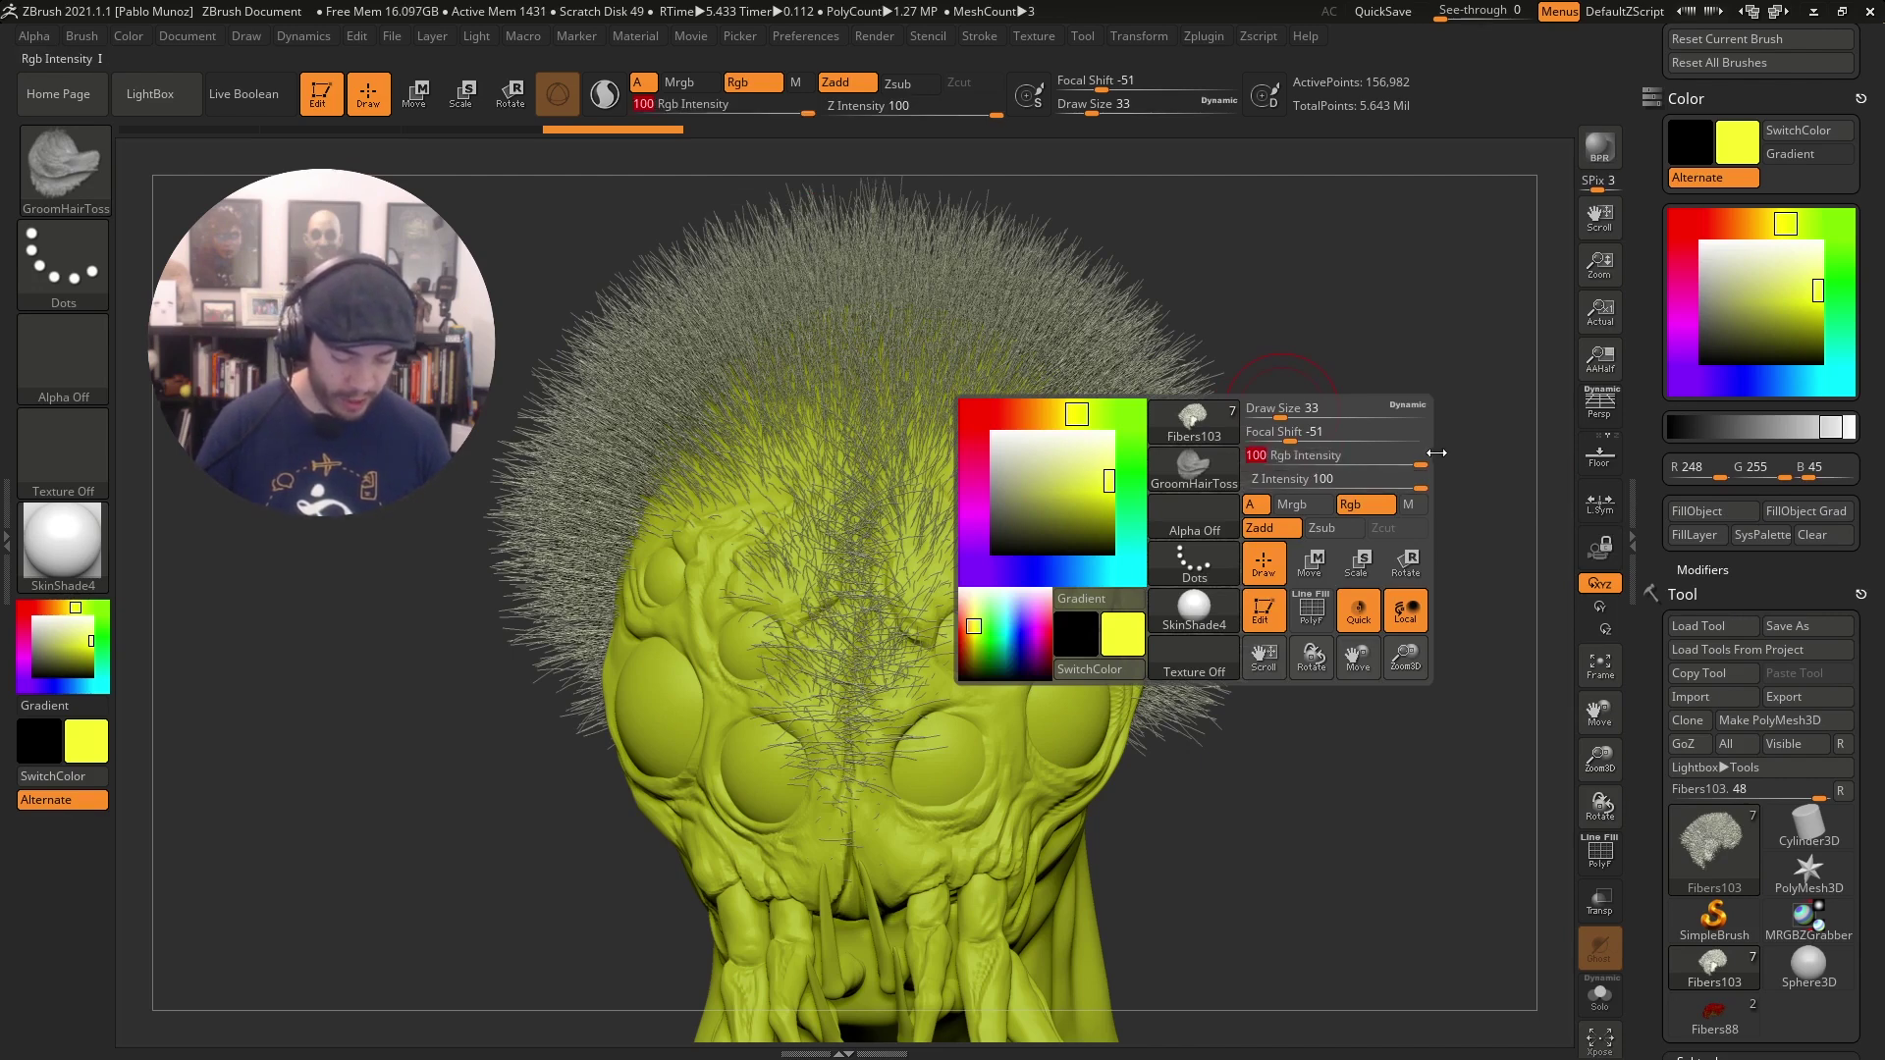
click(1710, 509)
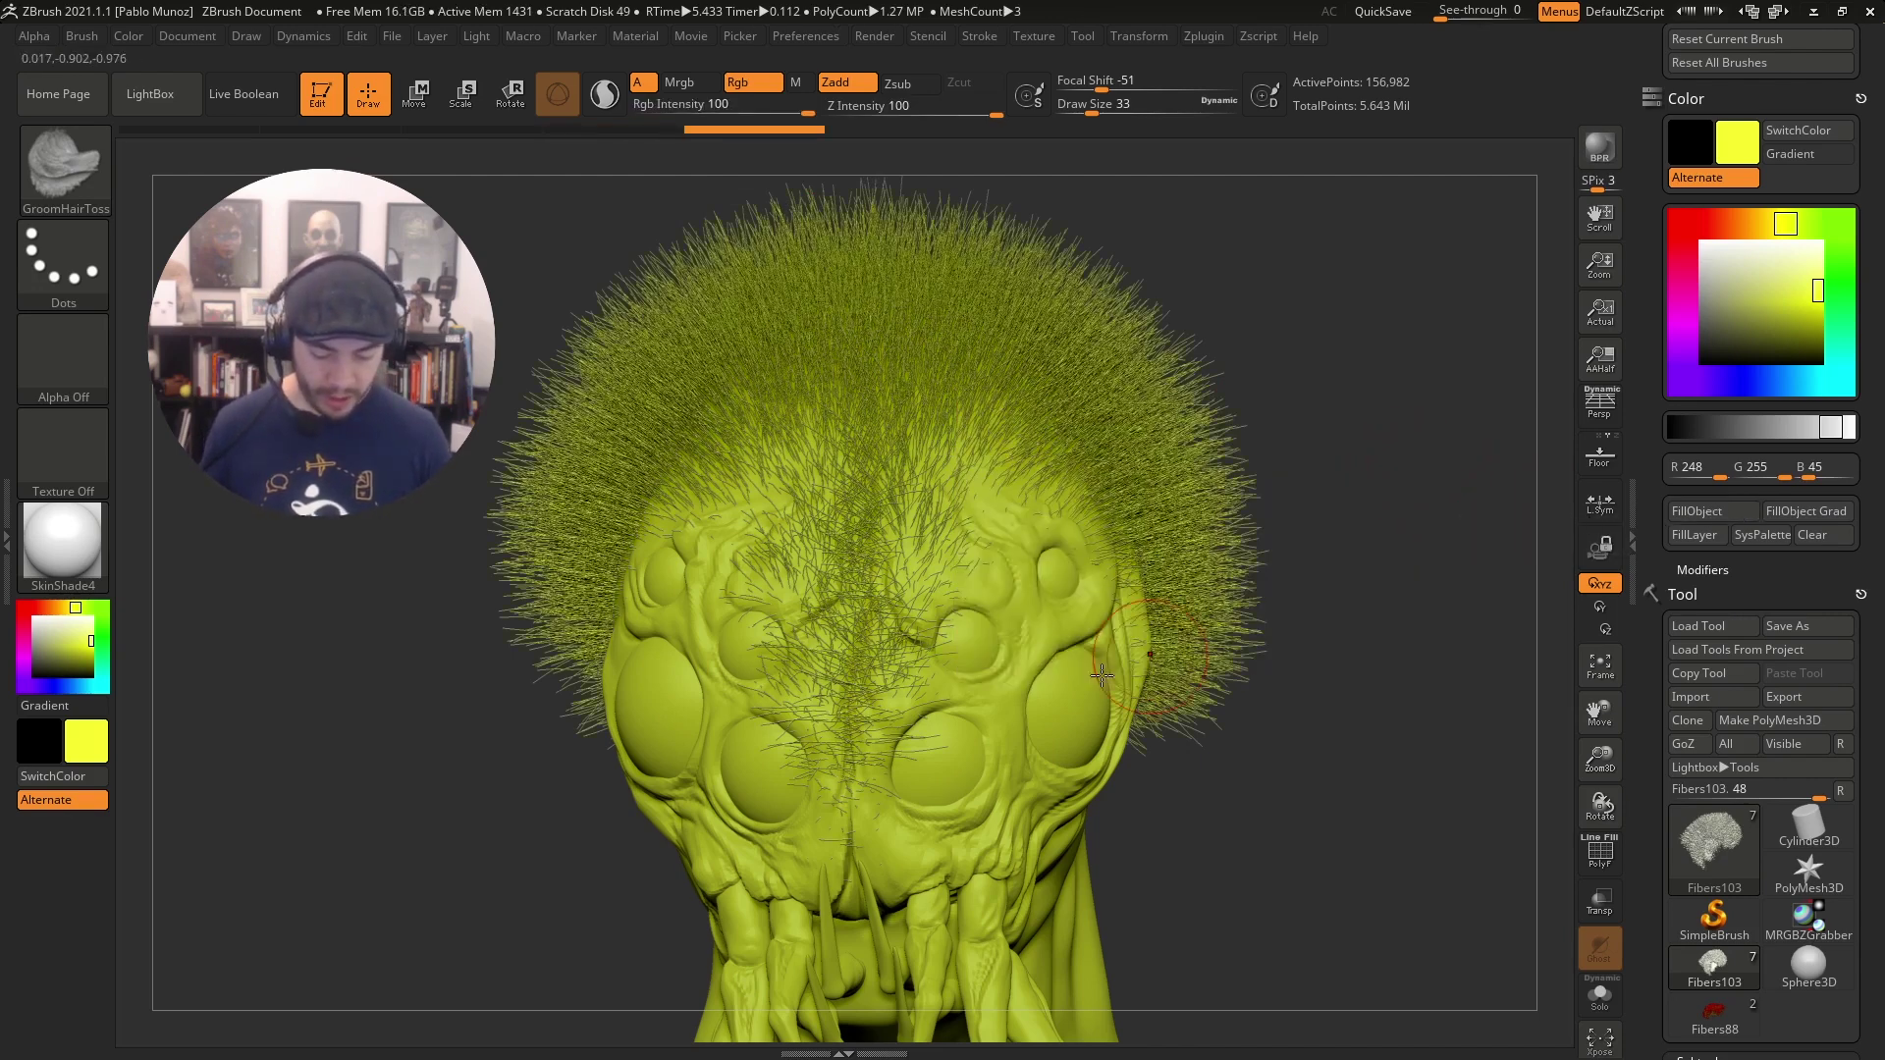
Switch the current colour to blue so the creature's body contrasts with the yellow fibers.
scroll(1747, 550, down, 10)
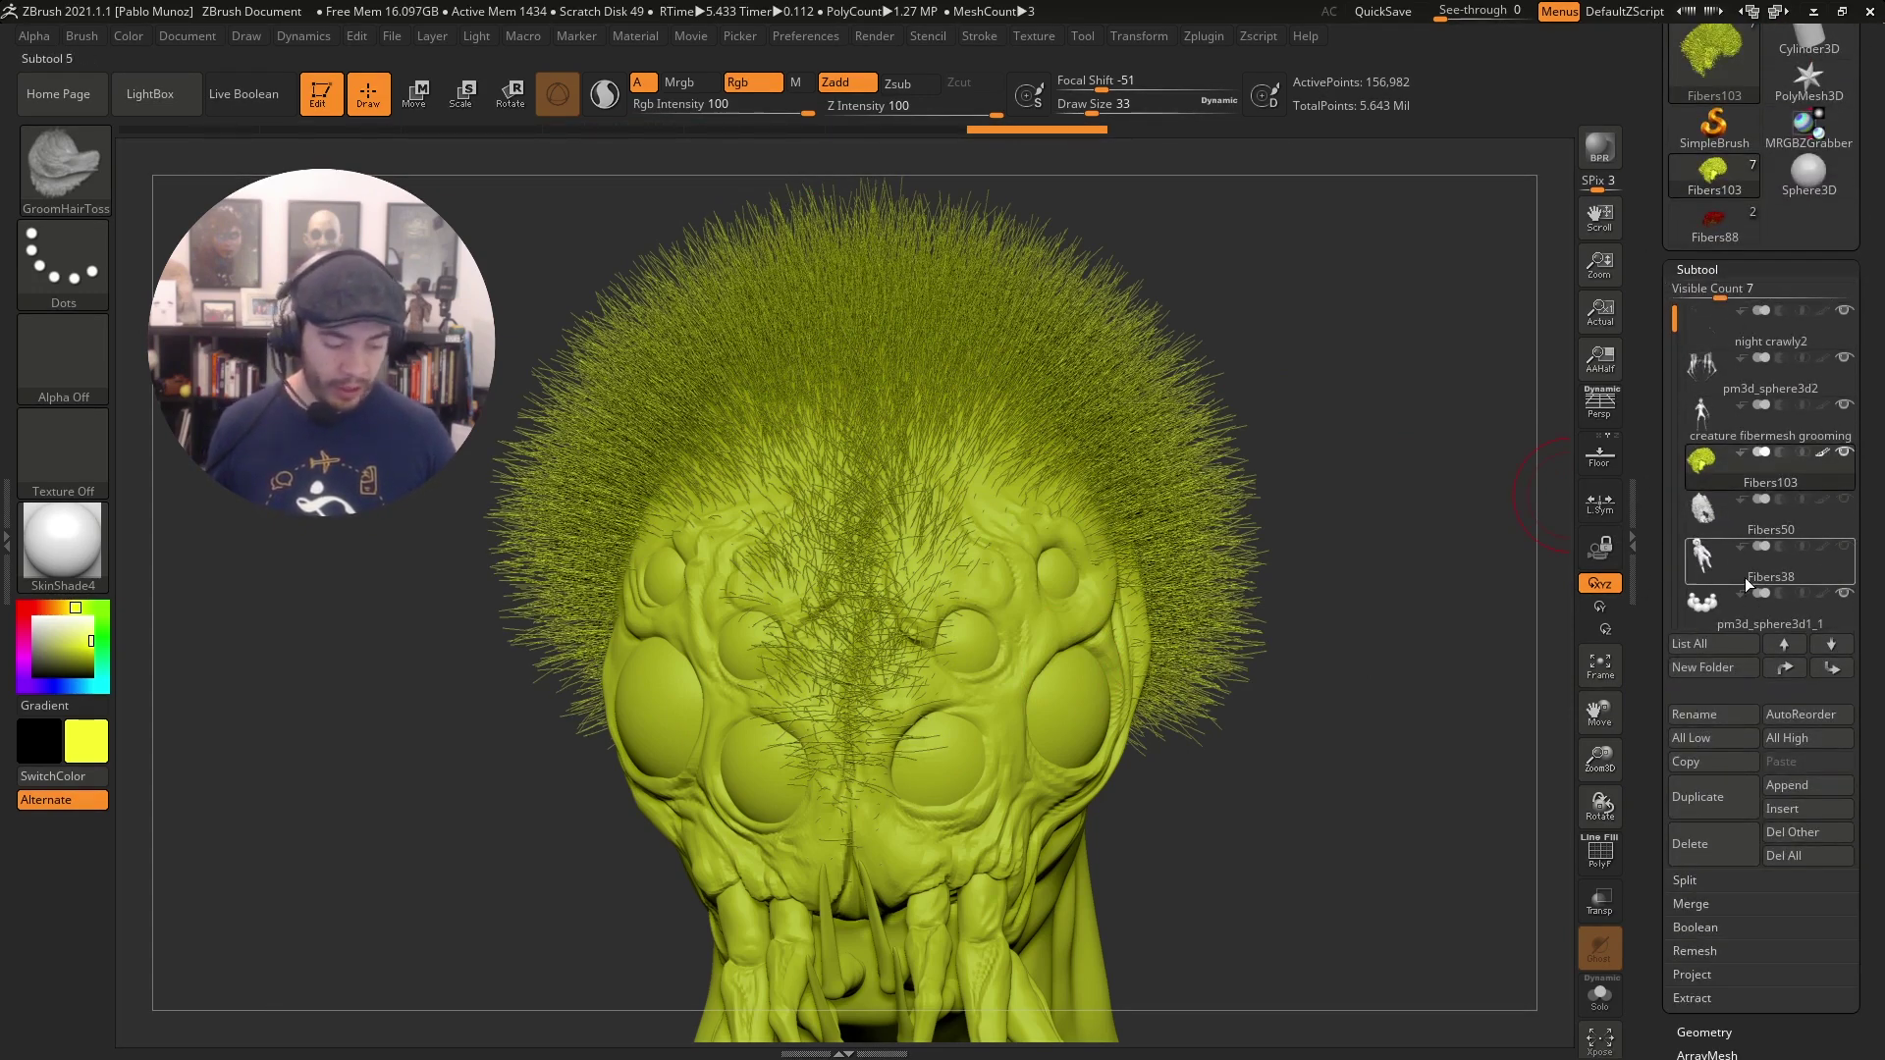
drag(1656, 386, 1654, 598)
click(60, 686)
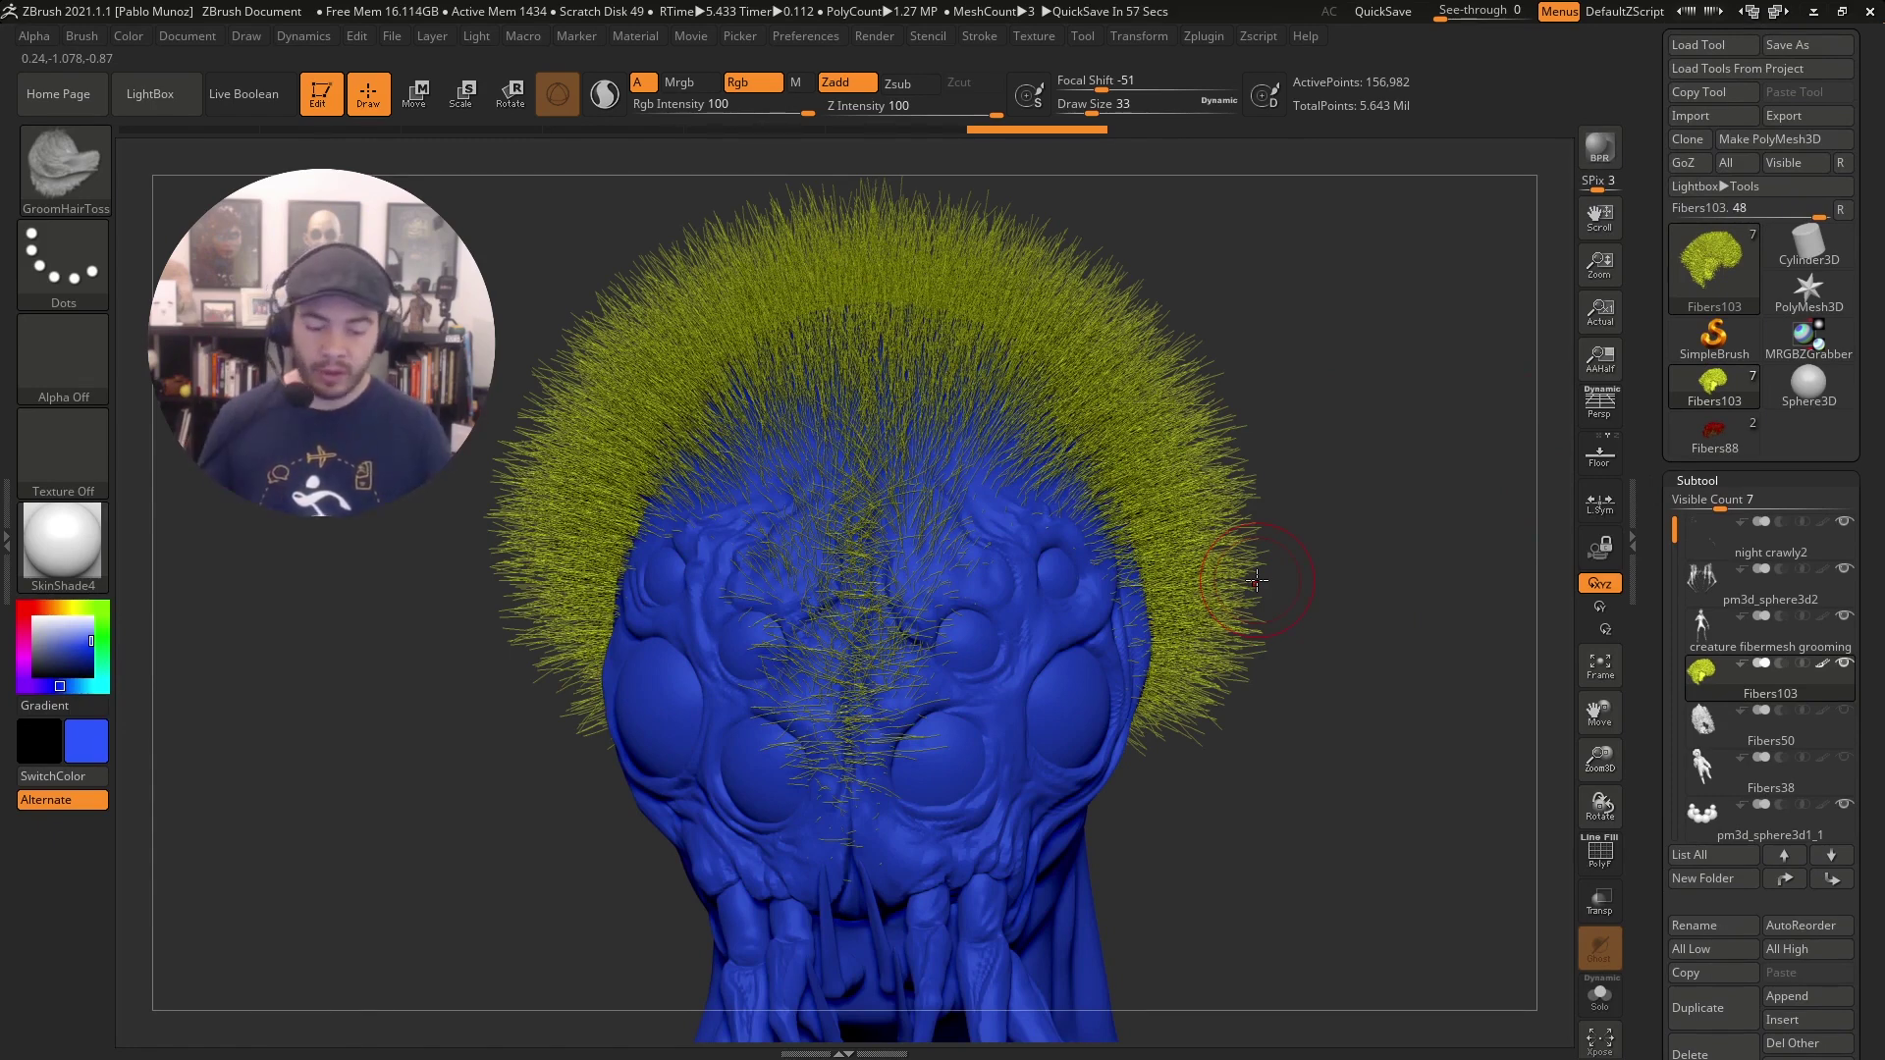
drag(1354, 484, 1321, 449)
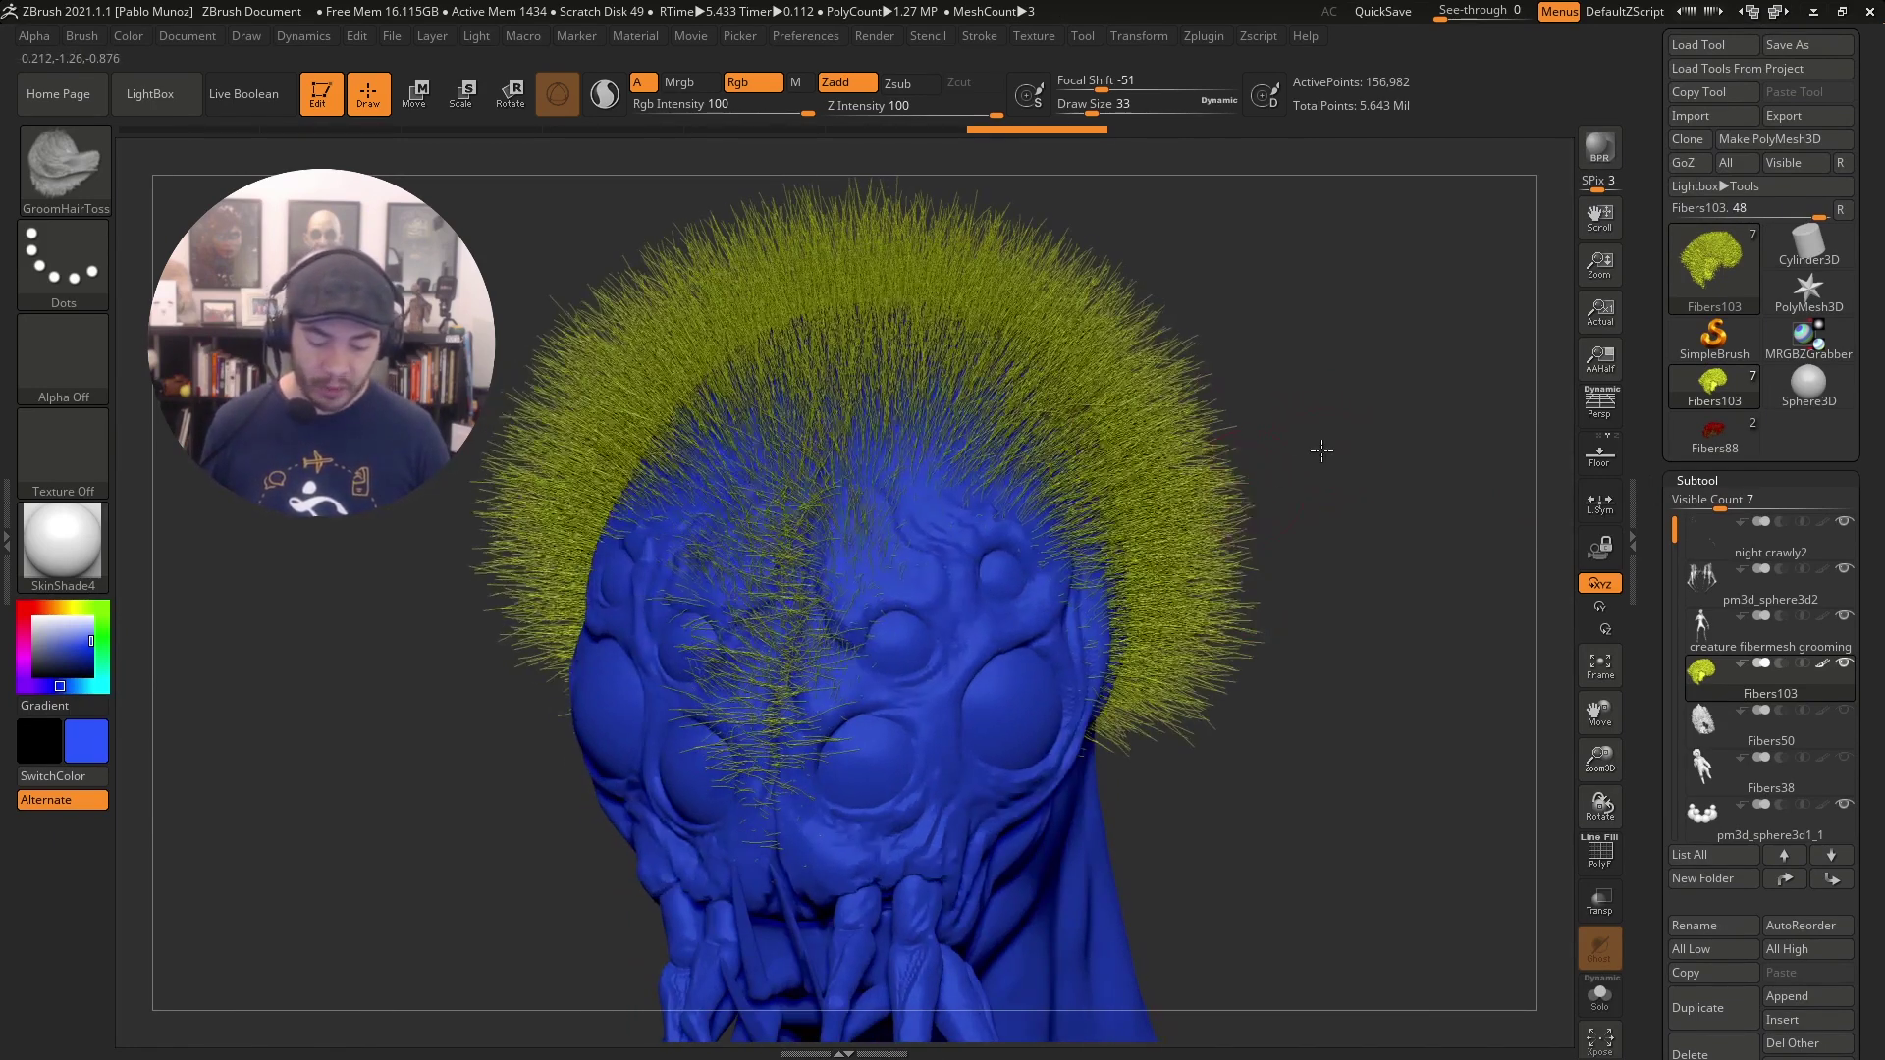
Open the FiberMesh preview settings and compare the fibers with Fast Preview off and on.
scroll(1644, 391, down, 5)
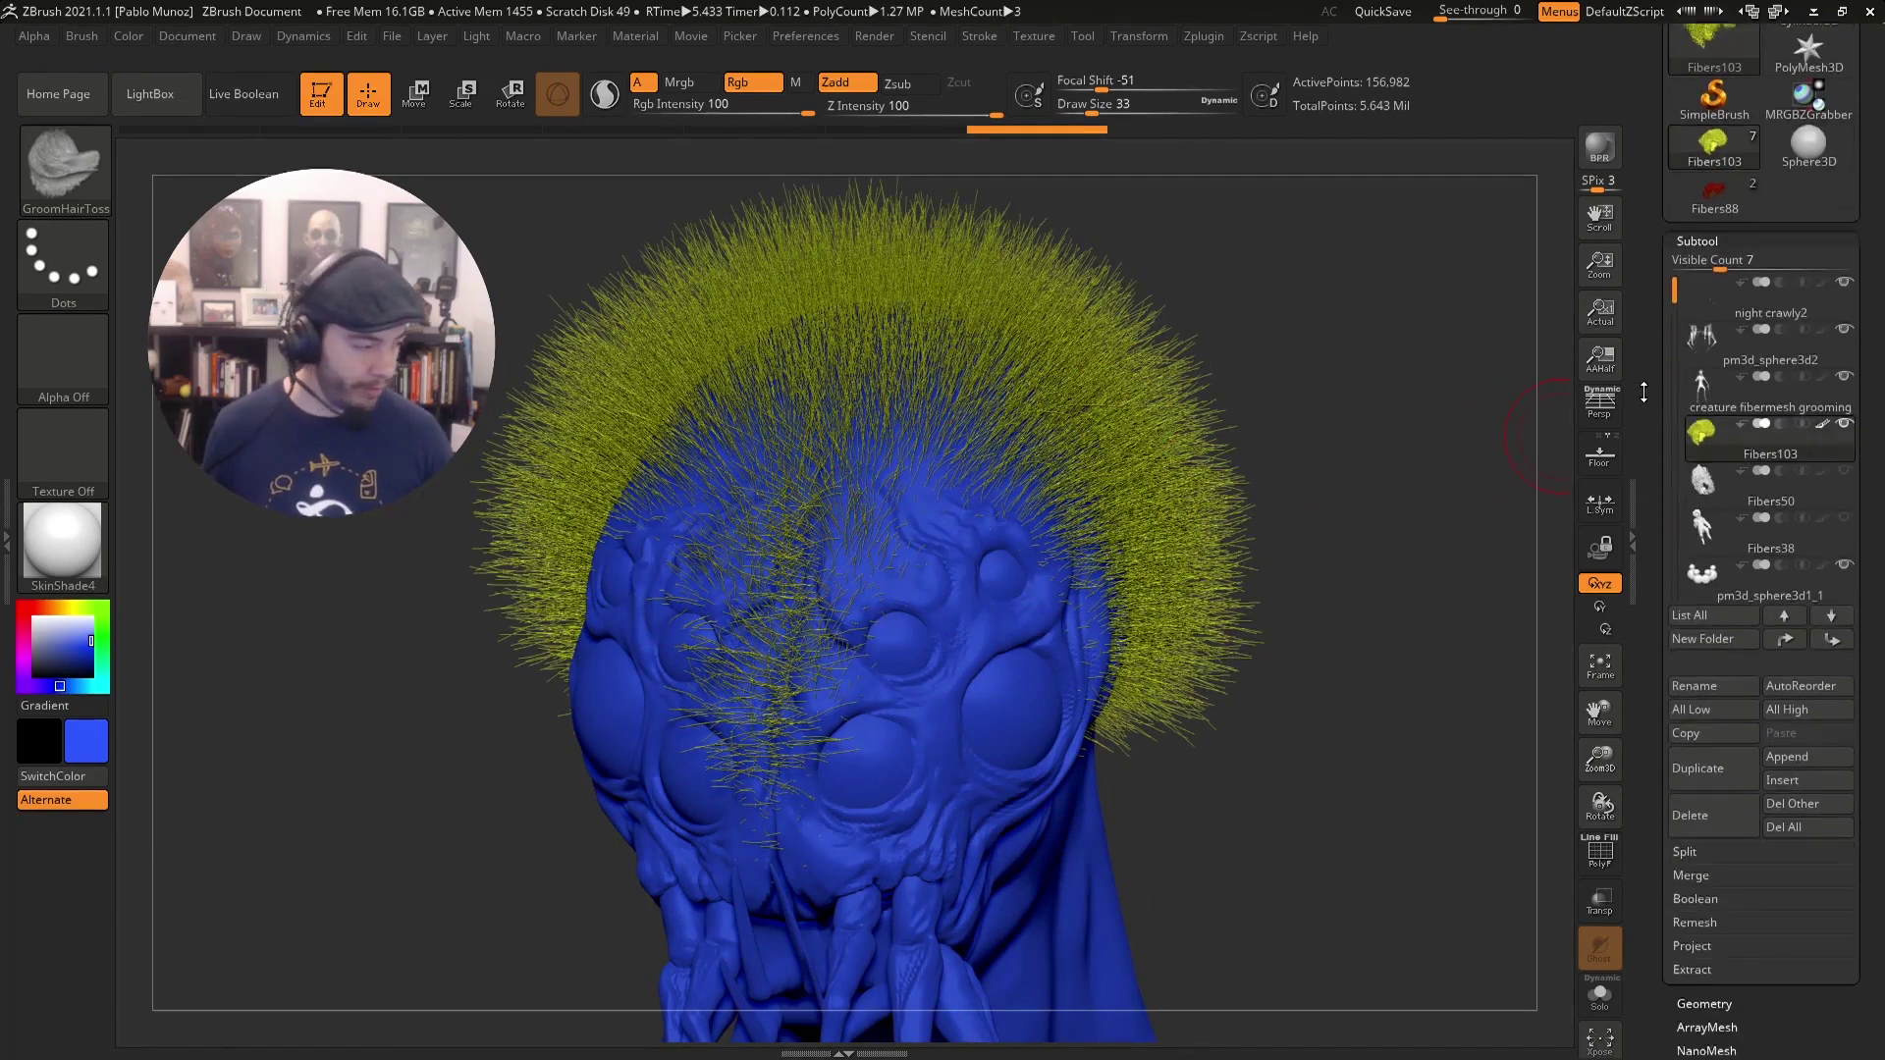
scroll(1644, 392, down, 15)
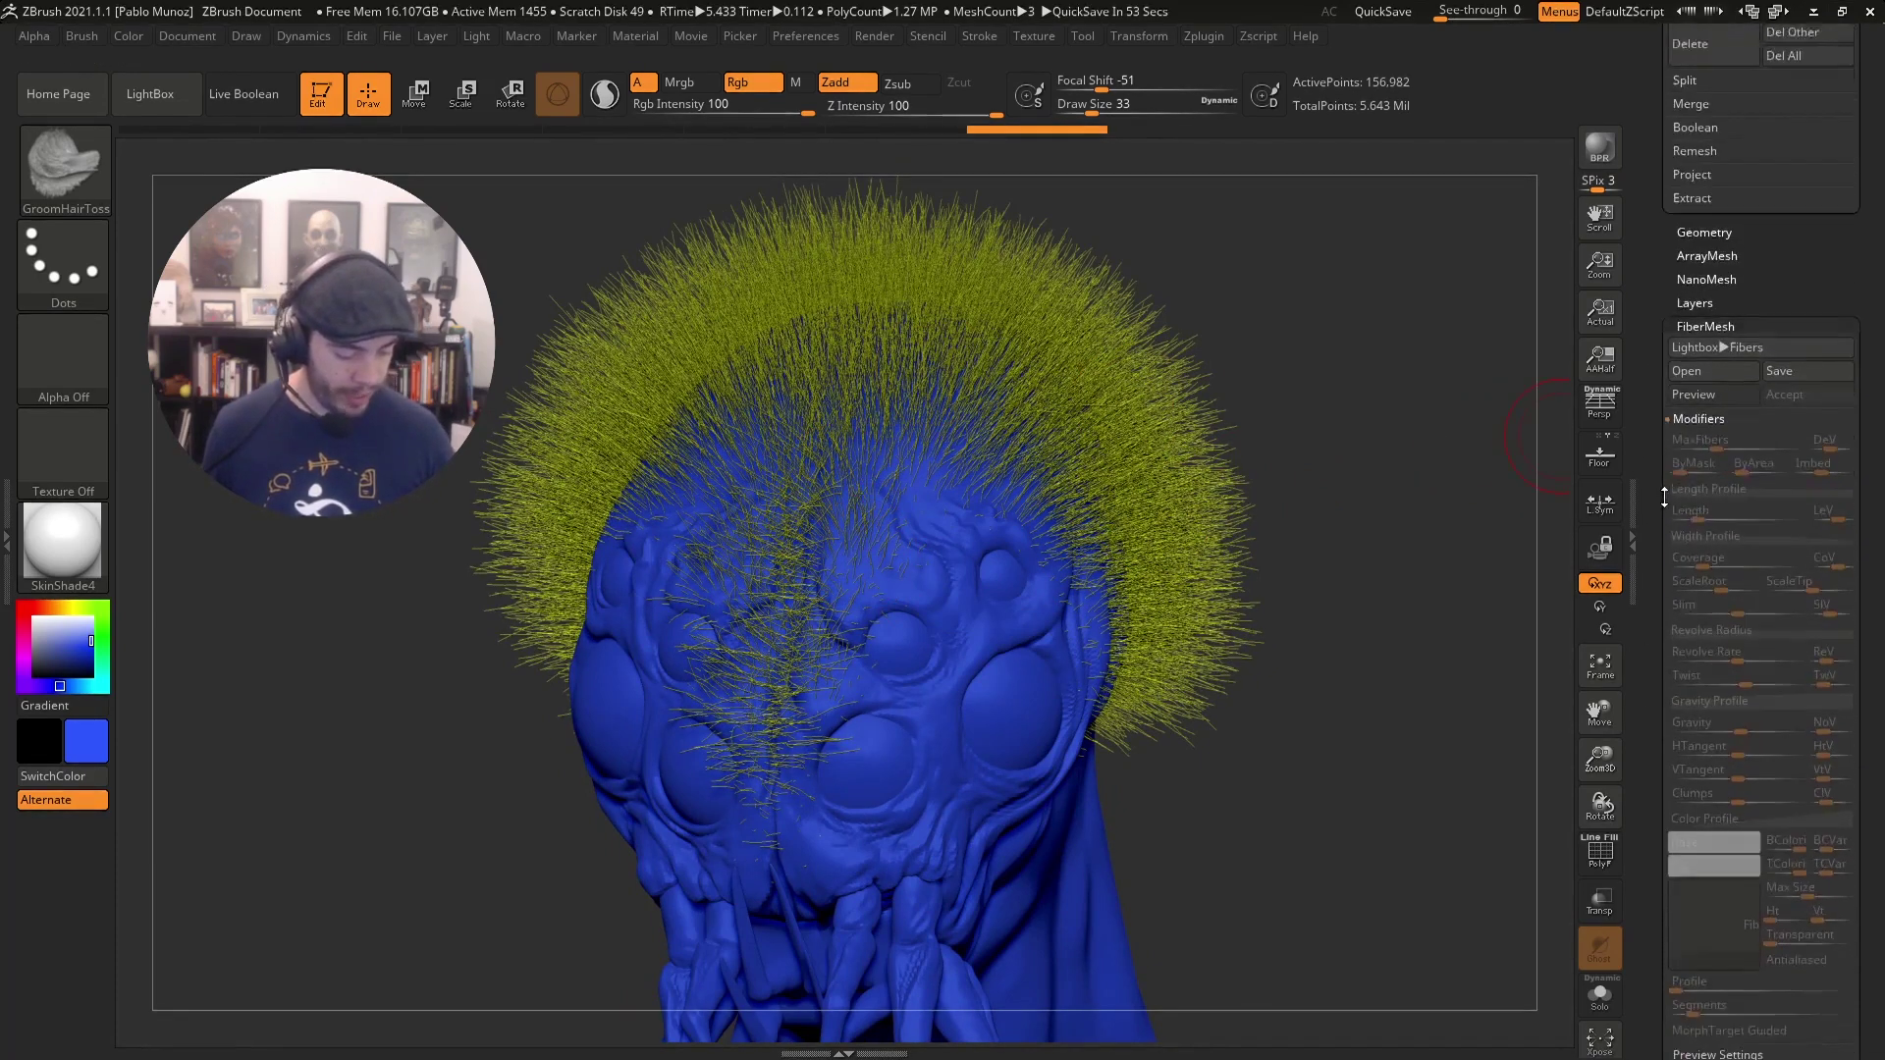
scroll(1664, 498, down, 2)
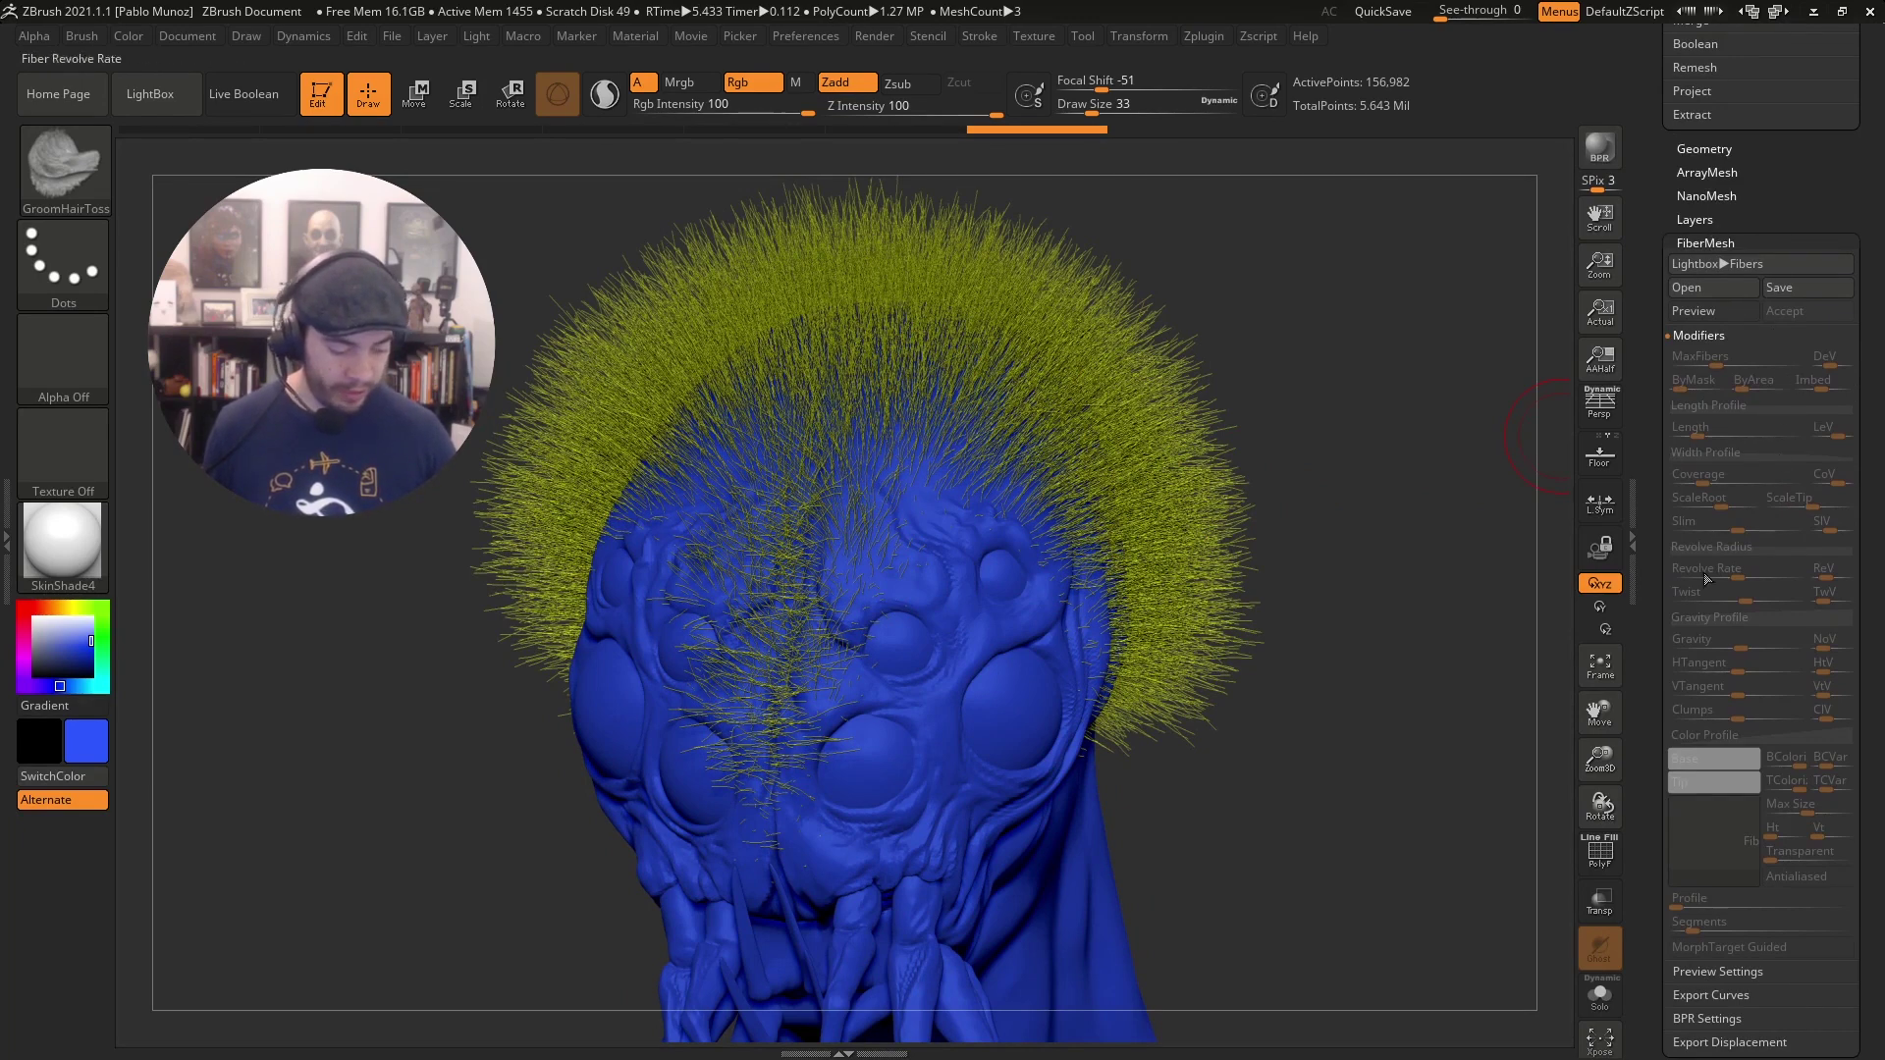
scroll(1683, 565, down, 10)
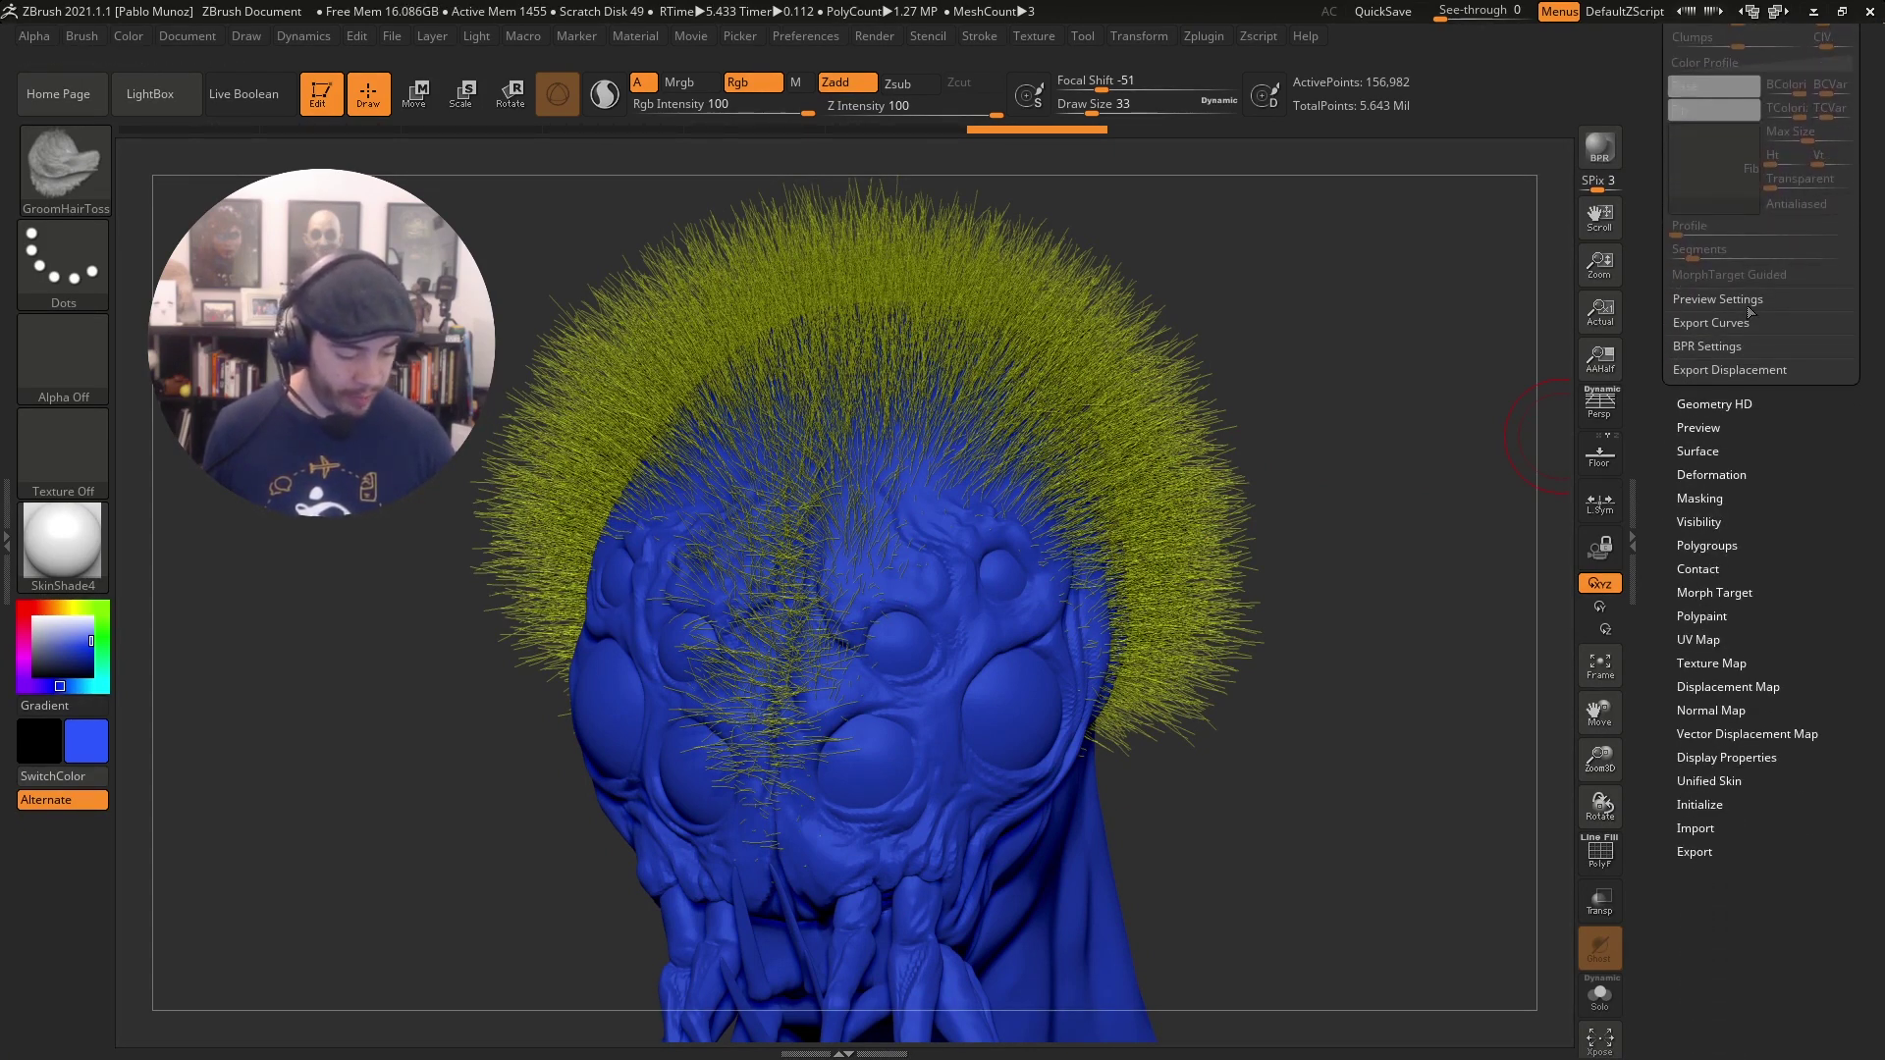
click(1733, 300)
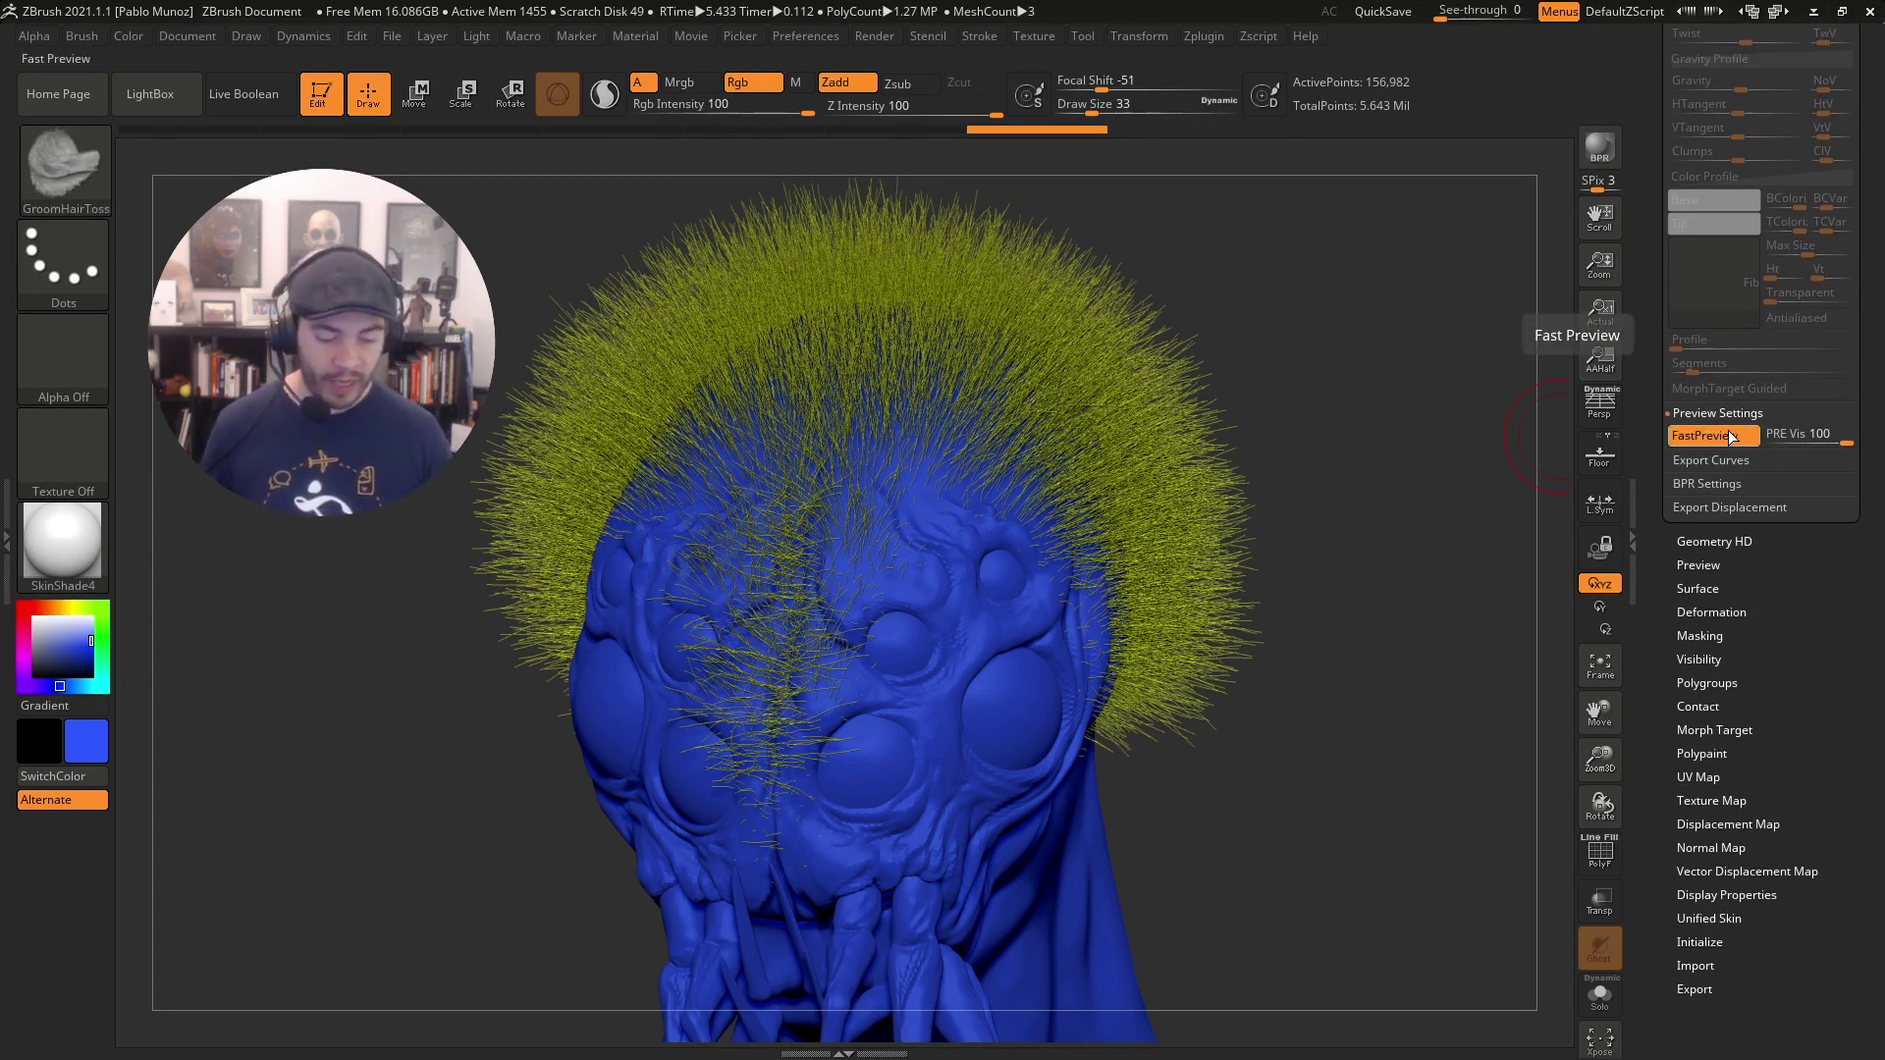
click(1718, 437)
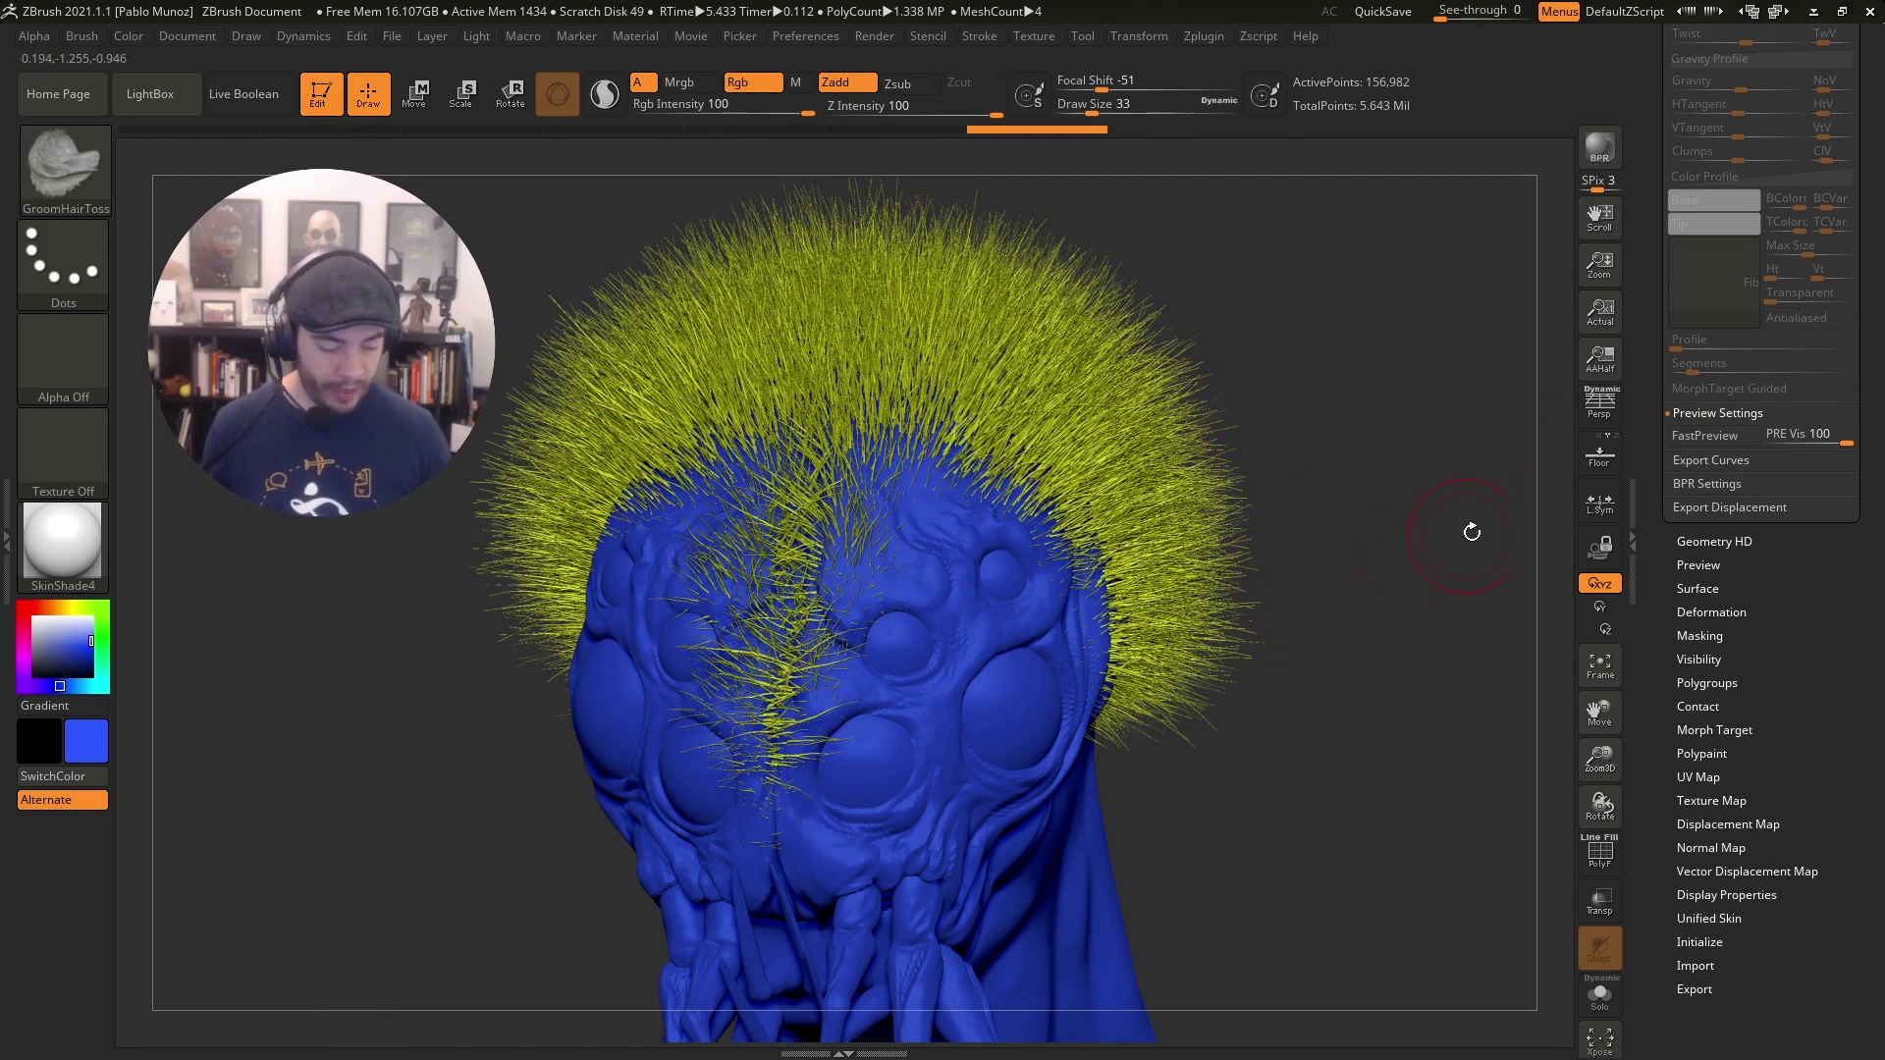
click(1718, 435)
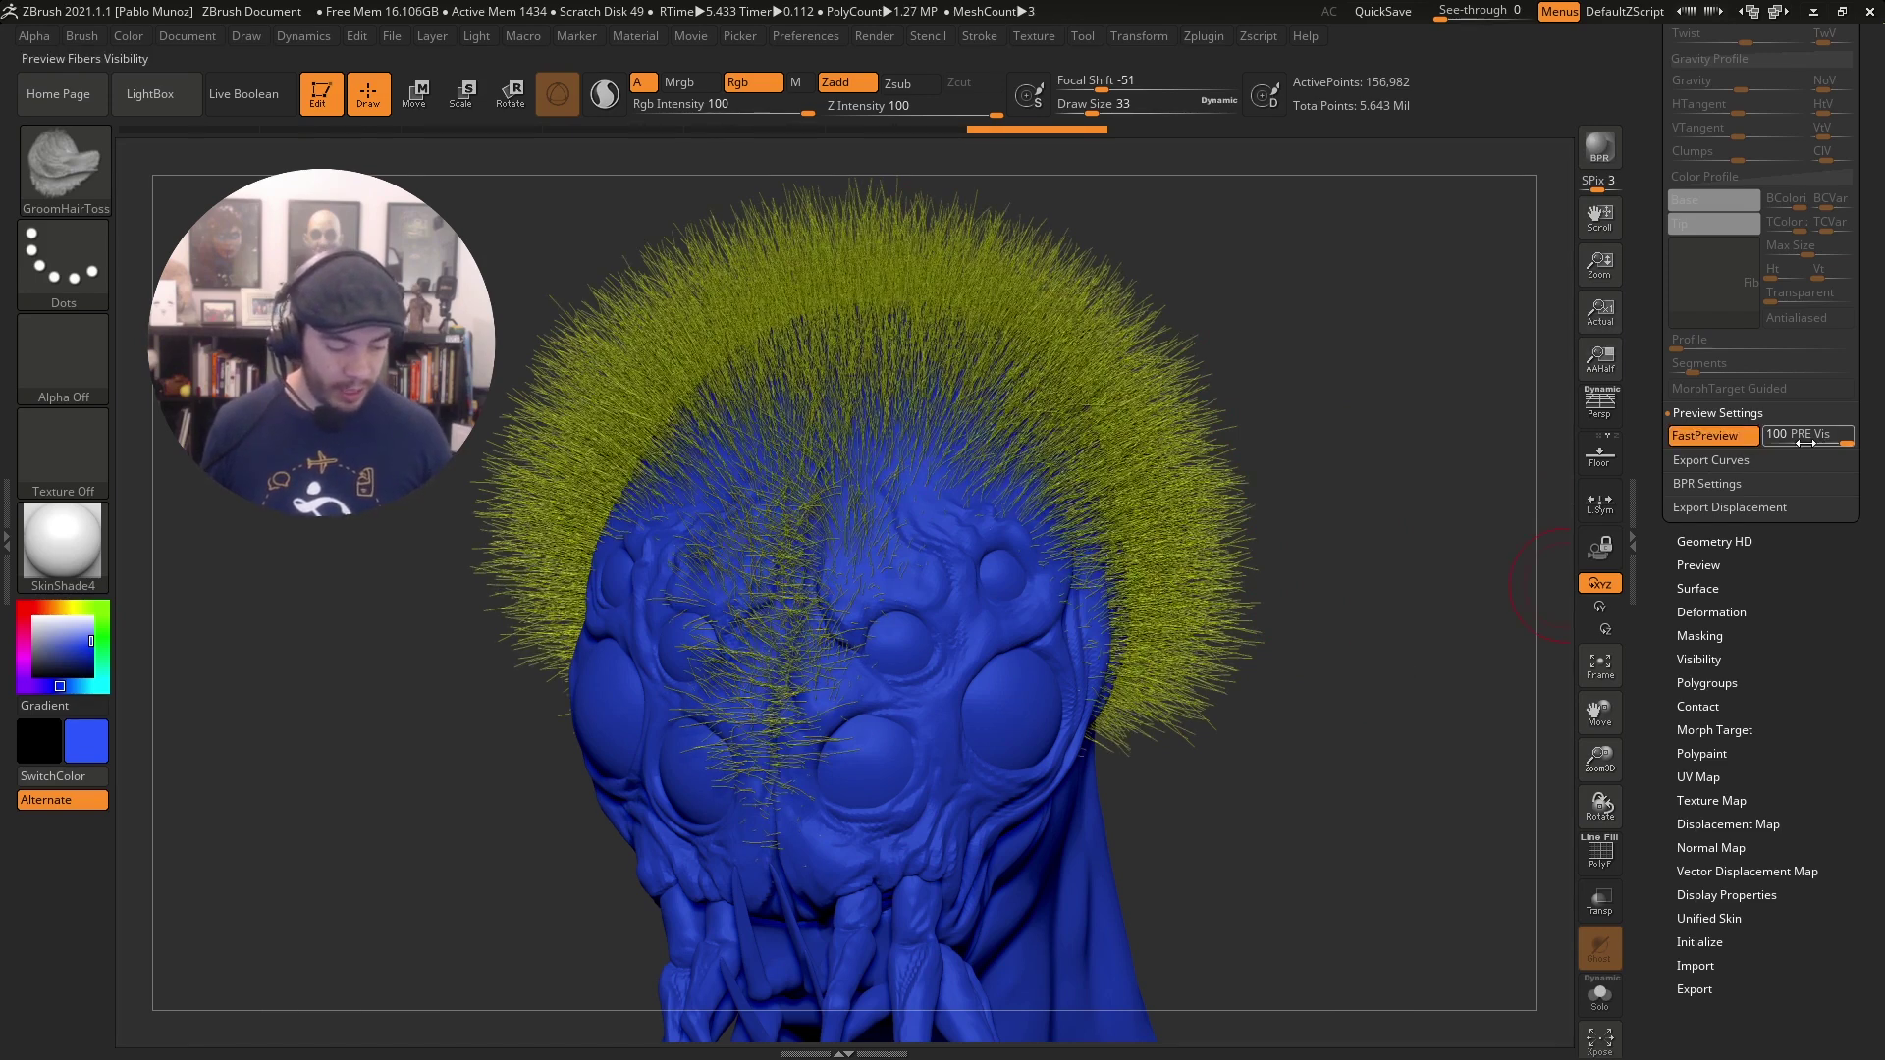
Lower the fibers' preview visibility (PRE Vis) to 8 and view the sparse fibers from the front.
drag(1829, 439, 1776, 442)
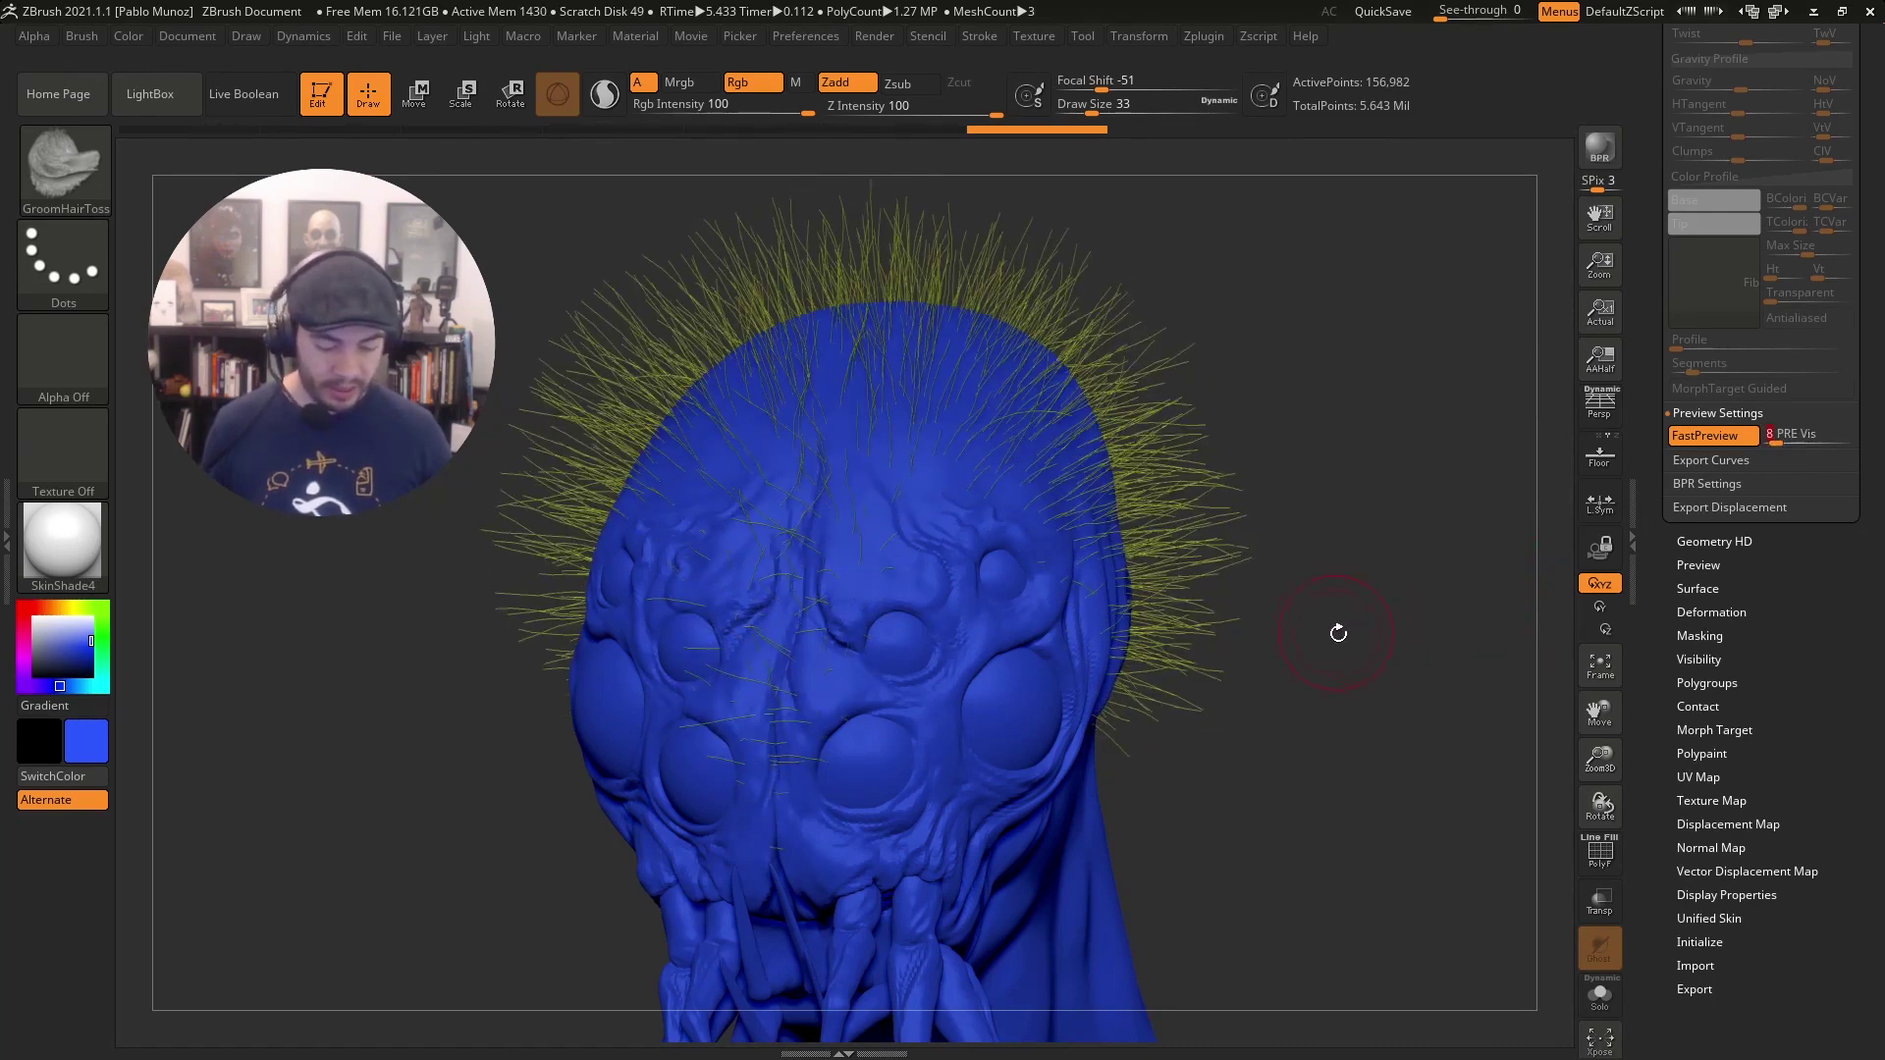
drag(1338, 632, 1349, 618)
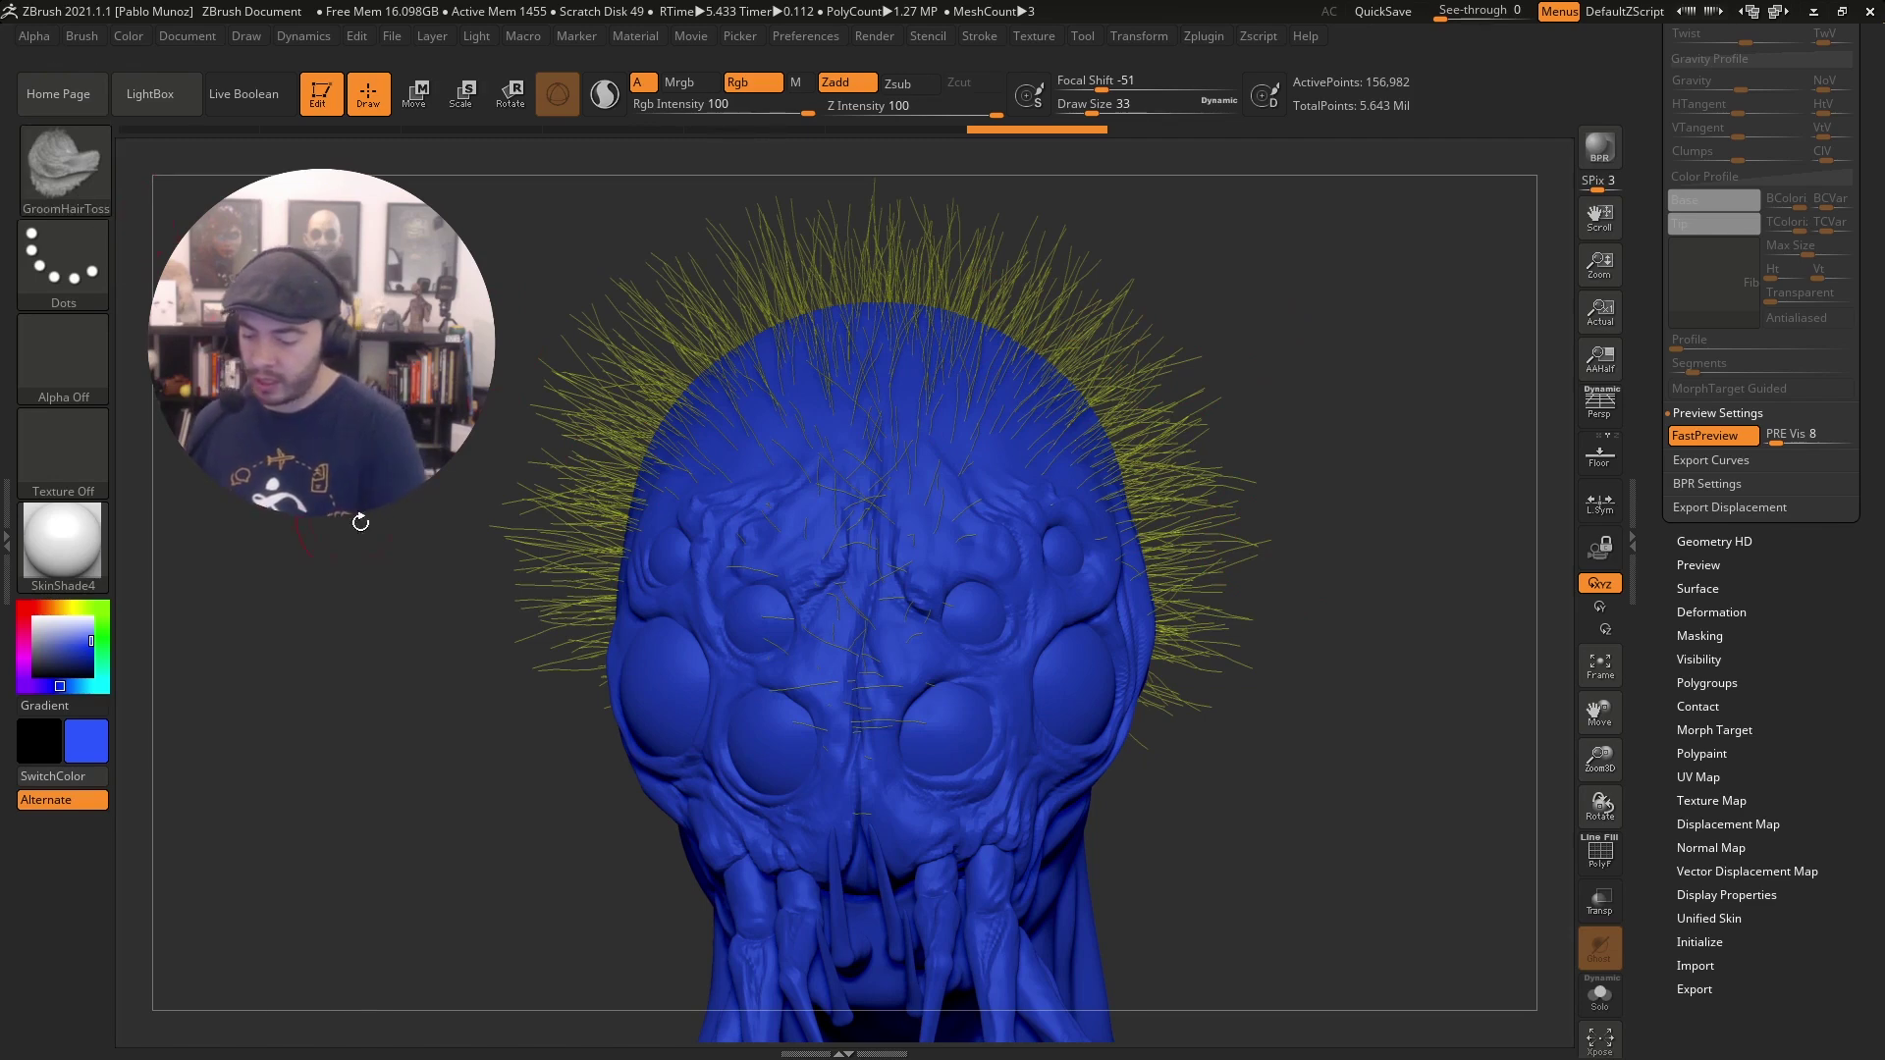
Enlarge the GroomHairToss brush to Draw Size 172 and turn off its Rgb channel.
mouse_move(1253, 313)
mouse_down()
mouse_move(1322, 412)
mouse_move(1041, 491)
mouse_move(1056, 469)
mouse_up()
key(space)
key(space)
mouse_move(1168, 432)
mouse_down()
mouse_move(1065, 439)
mouse_move(1088, 439)
mouse_up()
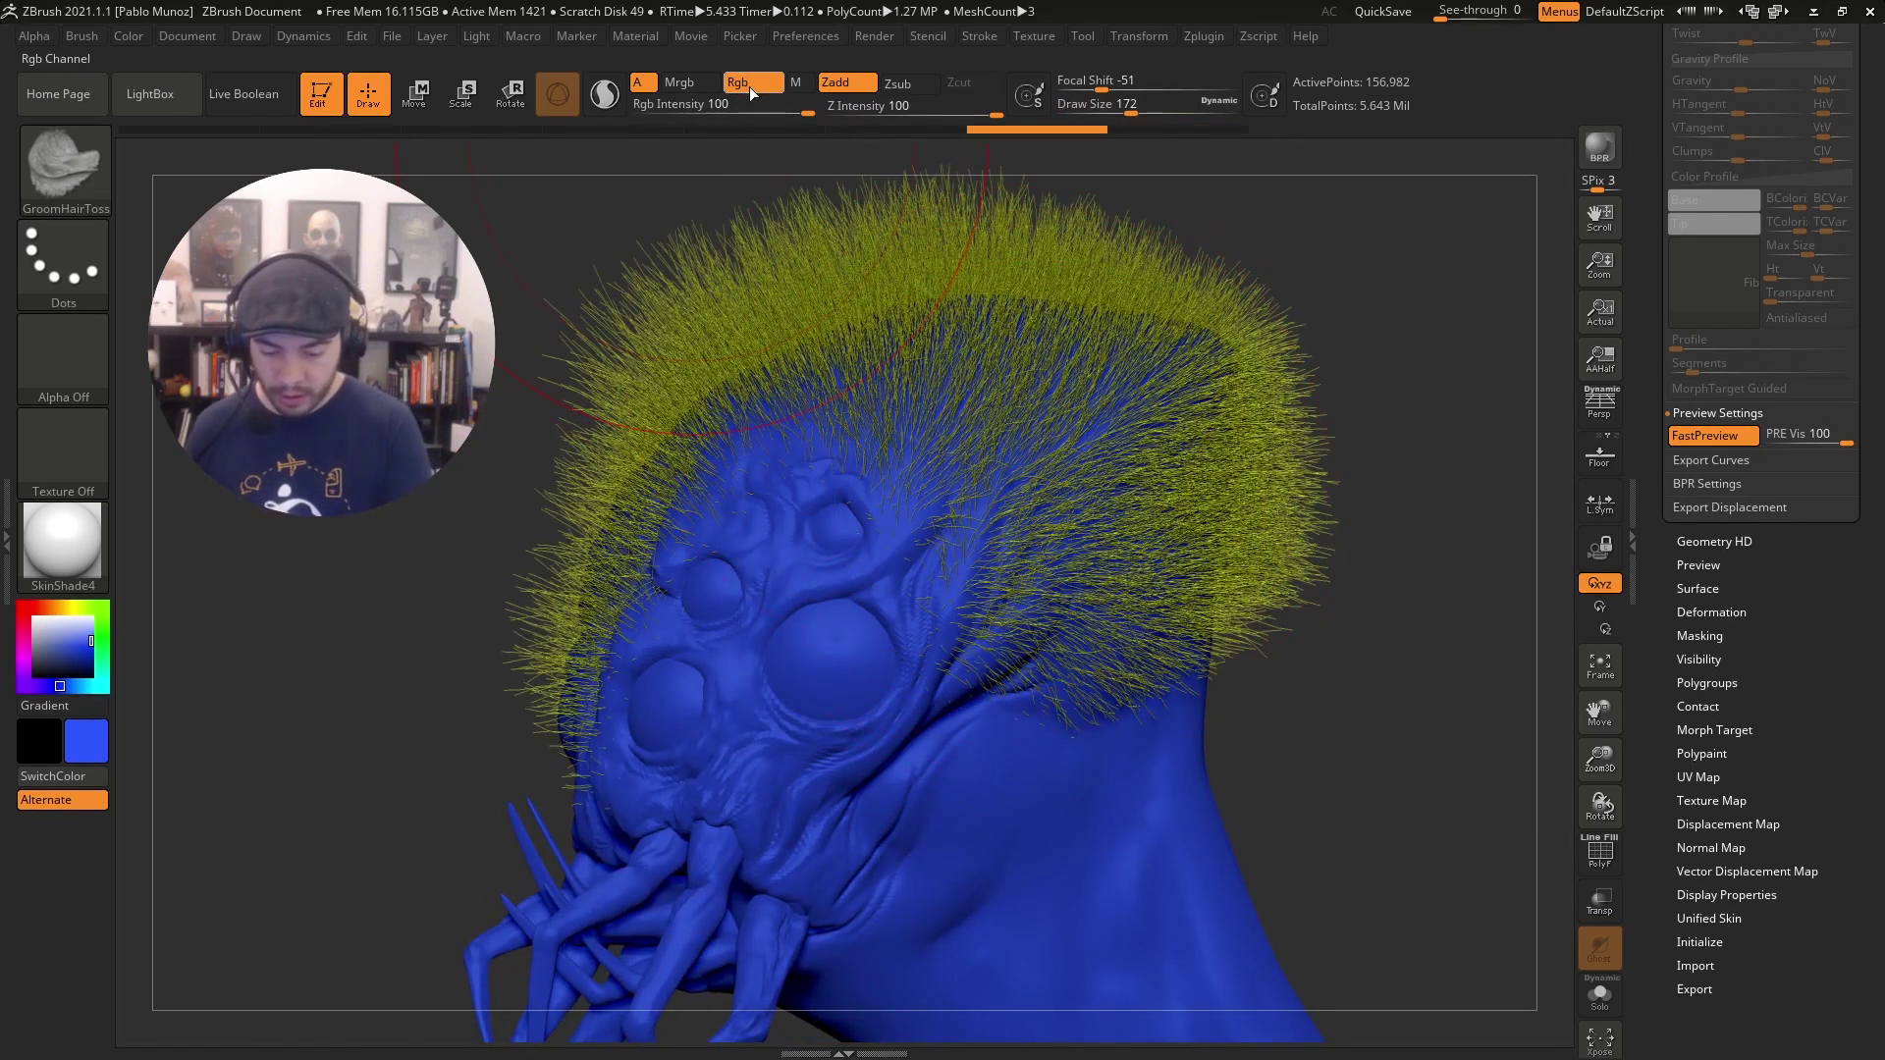
click(750, 84)
Set PRE Vis to 8 and comb the fibers around the head with large GroomHairToss strokes.
drag(1844, 435, 1776, 444)
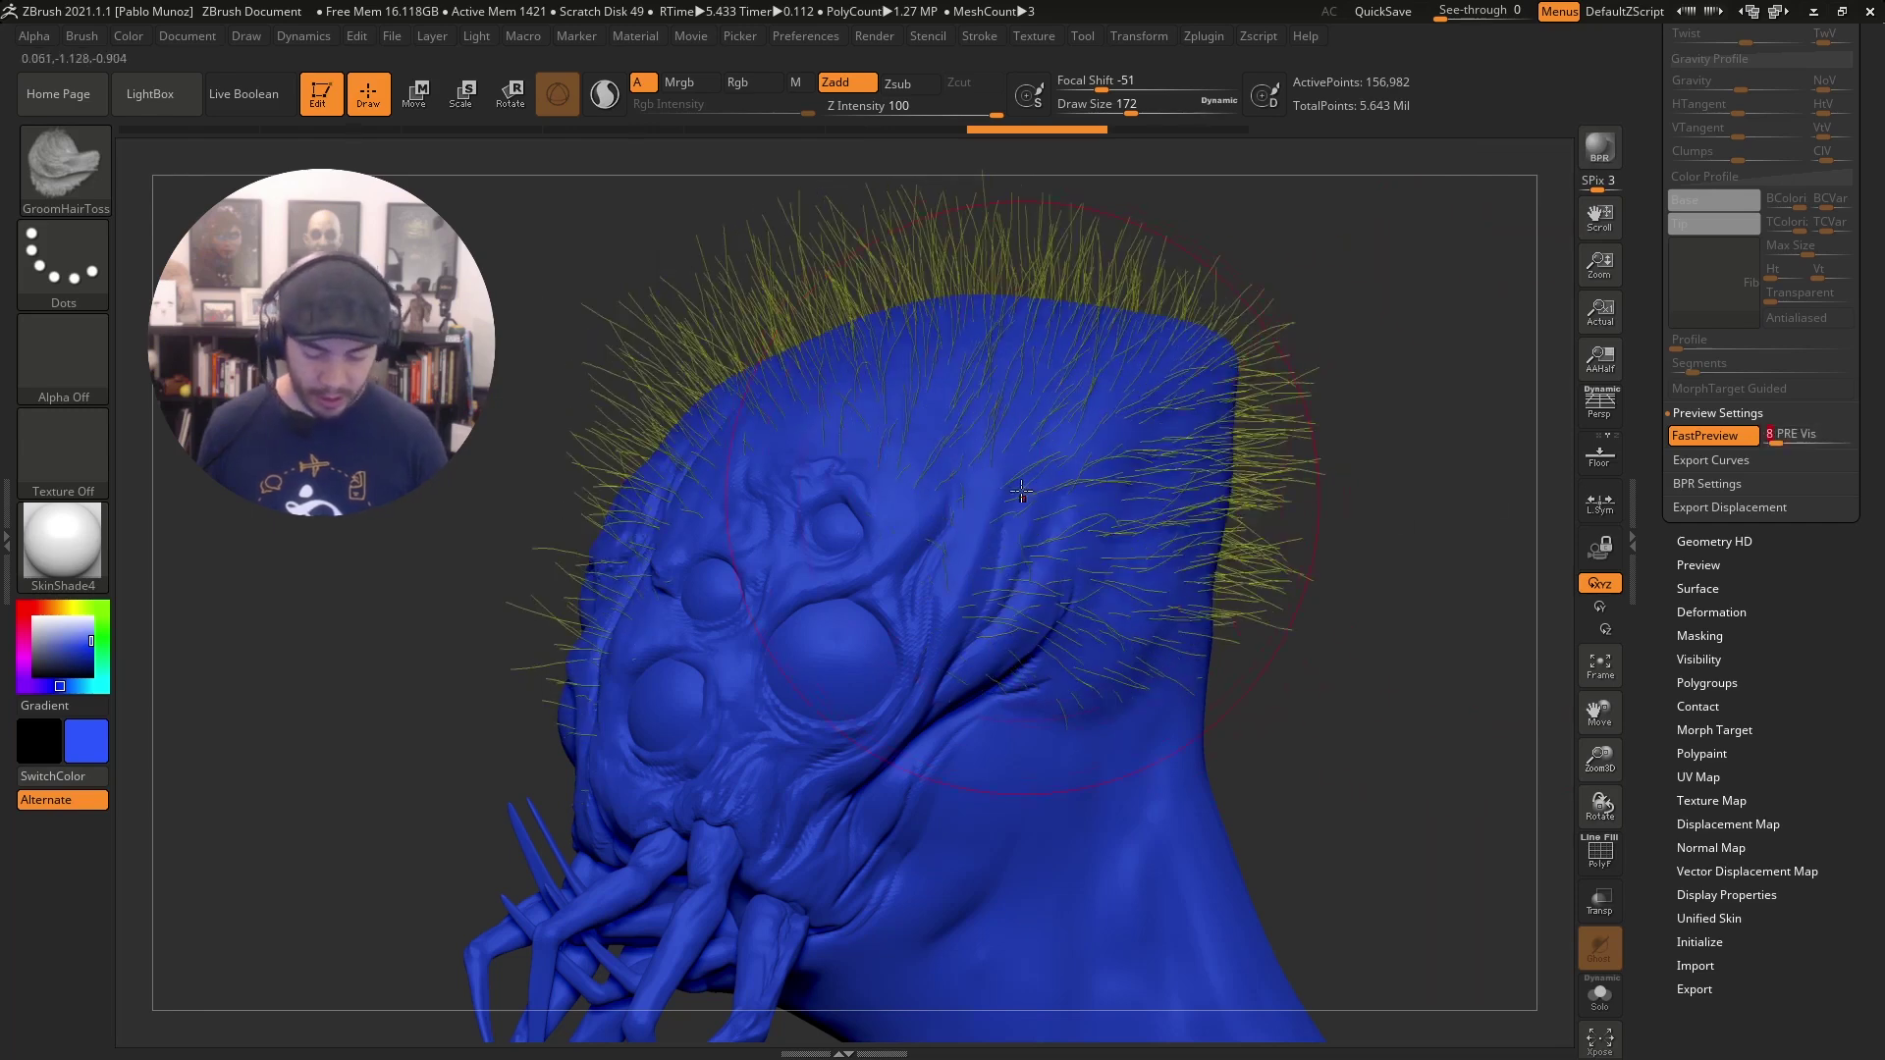
mouse_move(1003, 613)
mouse_down()
mouse_move(1139, 618)
mouse_move(1237, 530)
mouse_move(1139, 324)
mouse_move(655, 371)
mouse_move(1243, 449)
mouse_move(968, 627)
mouse_up()
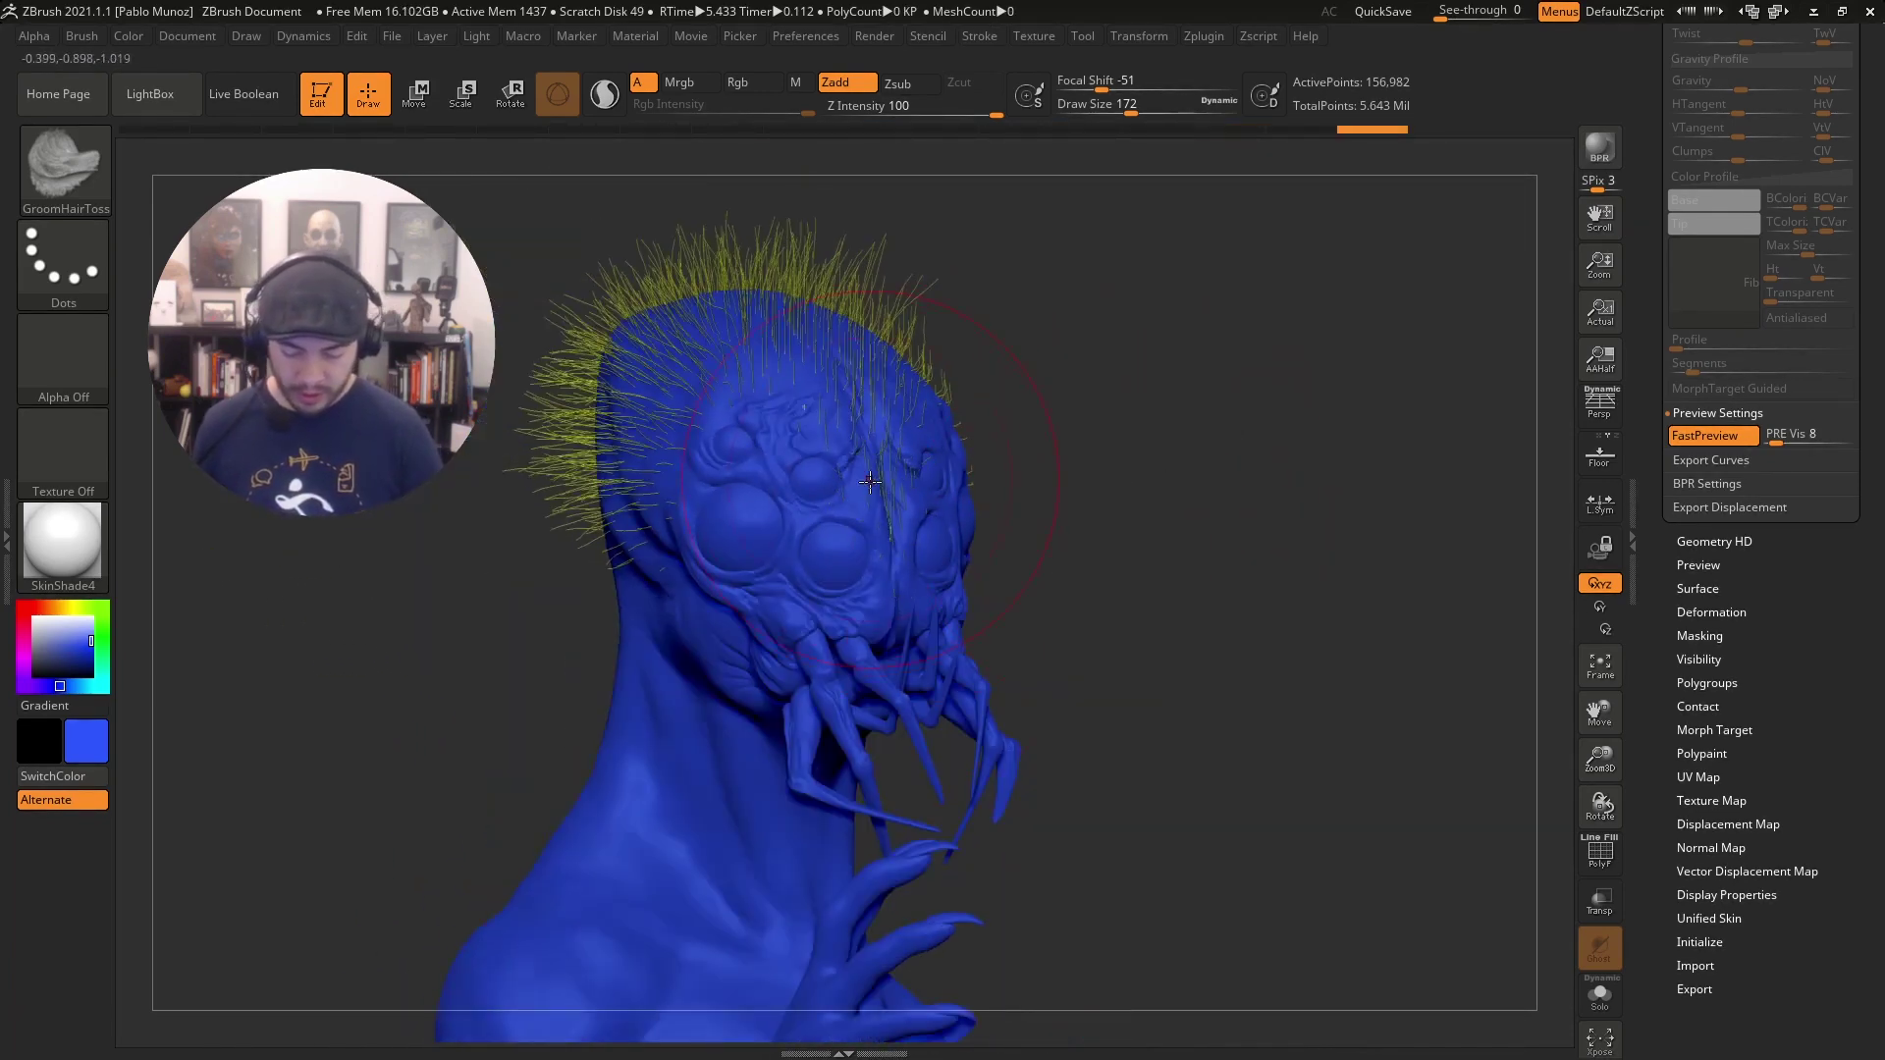
drag(527, 497, 933, 481)
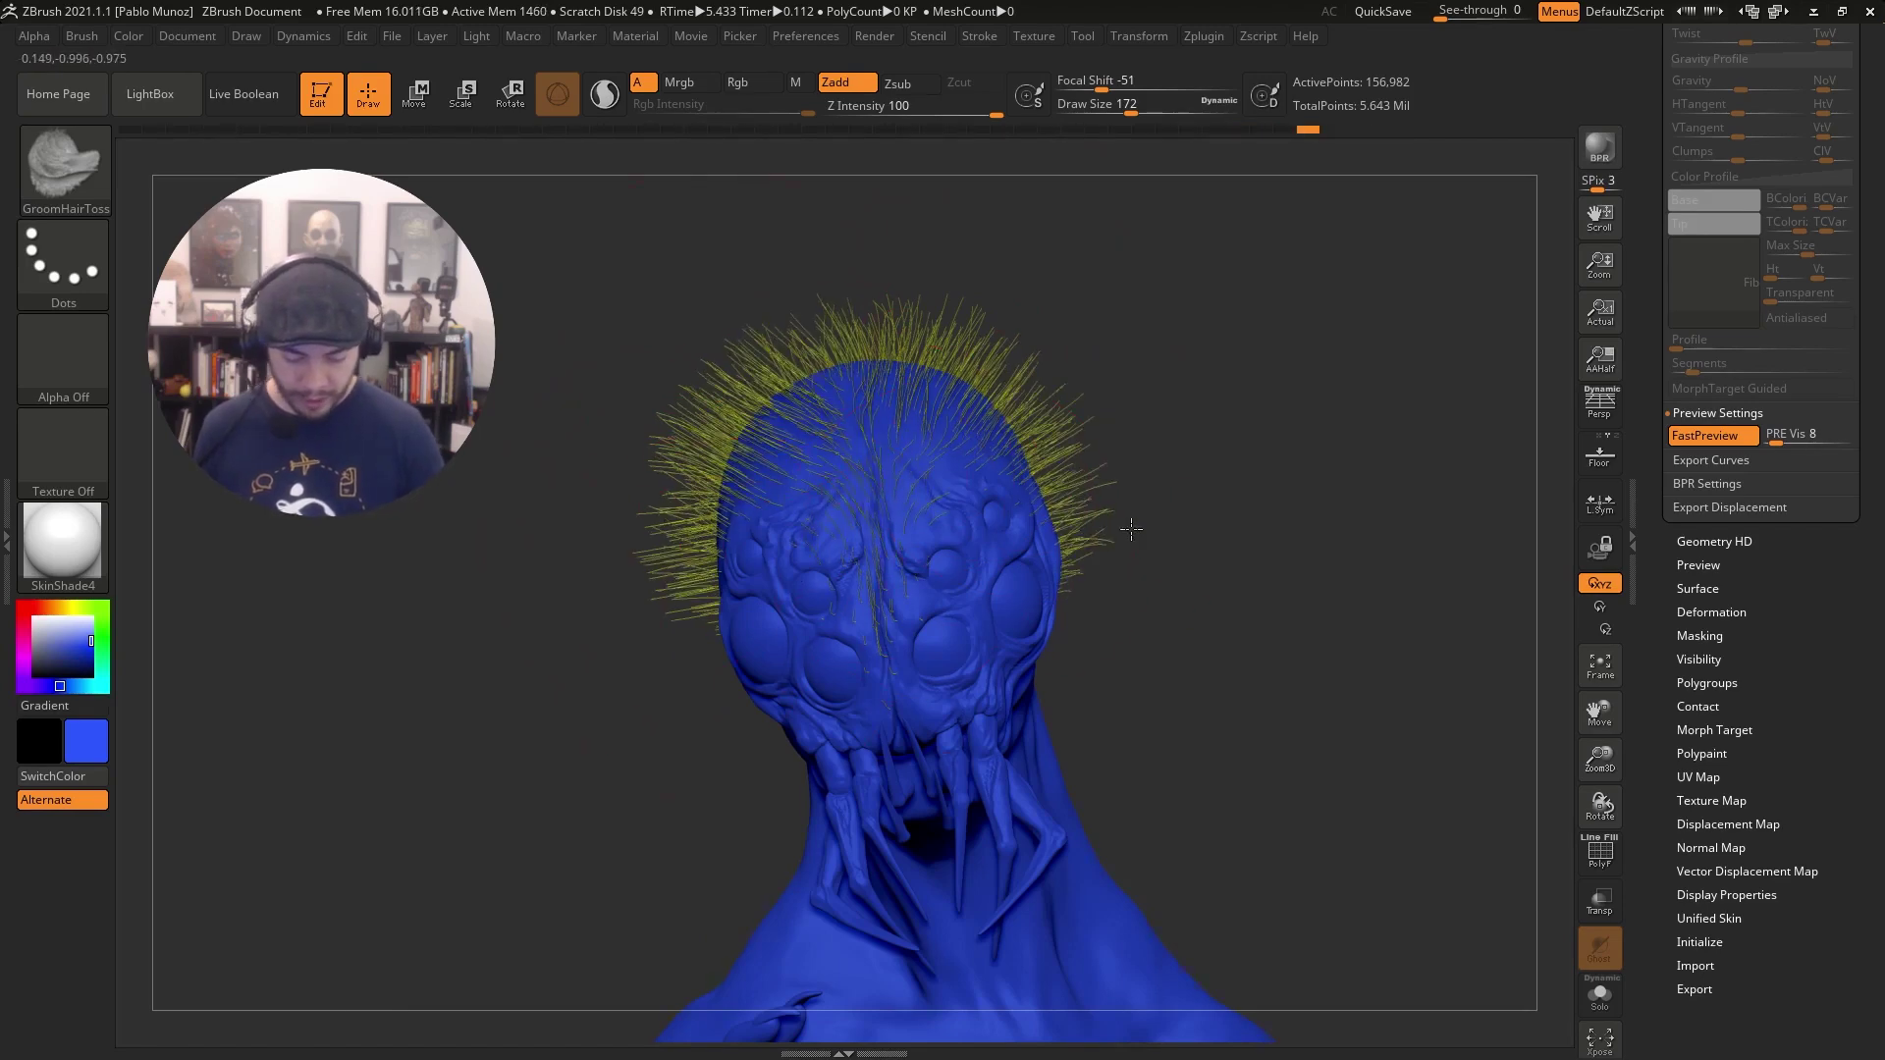
mouse_move(1244, 522)
mouse_down()
mouse_move(1270, 615)
mouse_move(1292, 450)
mouse_move(1304, 539)
mouse_move(1101, 501)
mouse_up()
drag(1319, 460, 1227, 598)
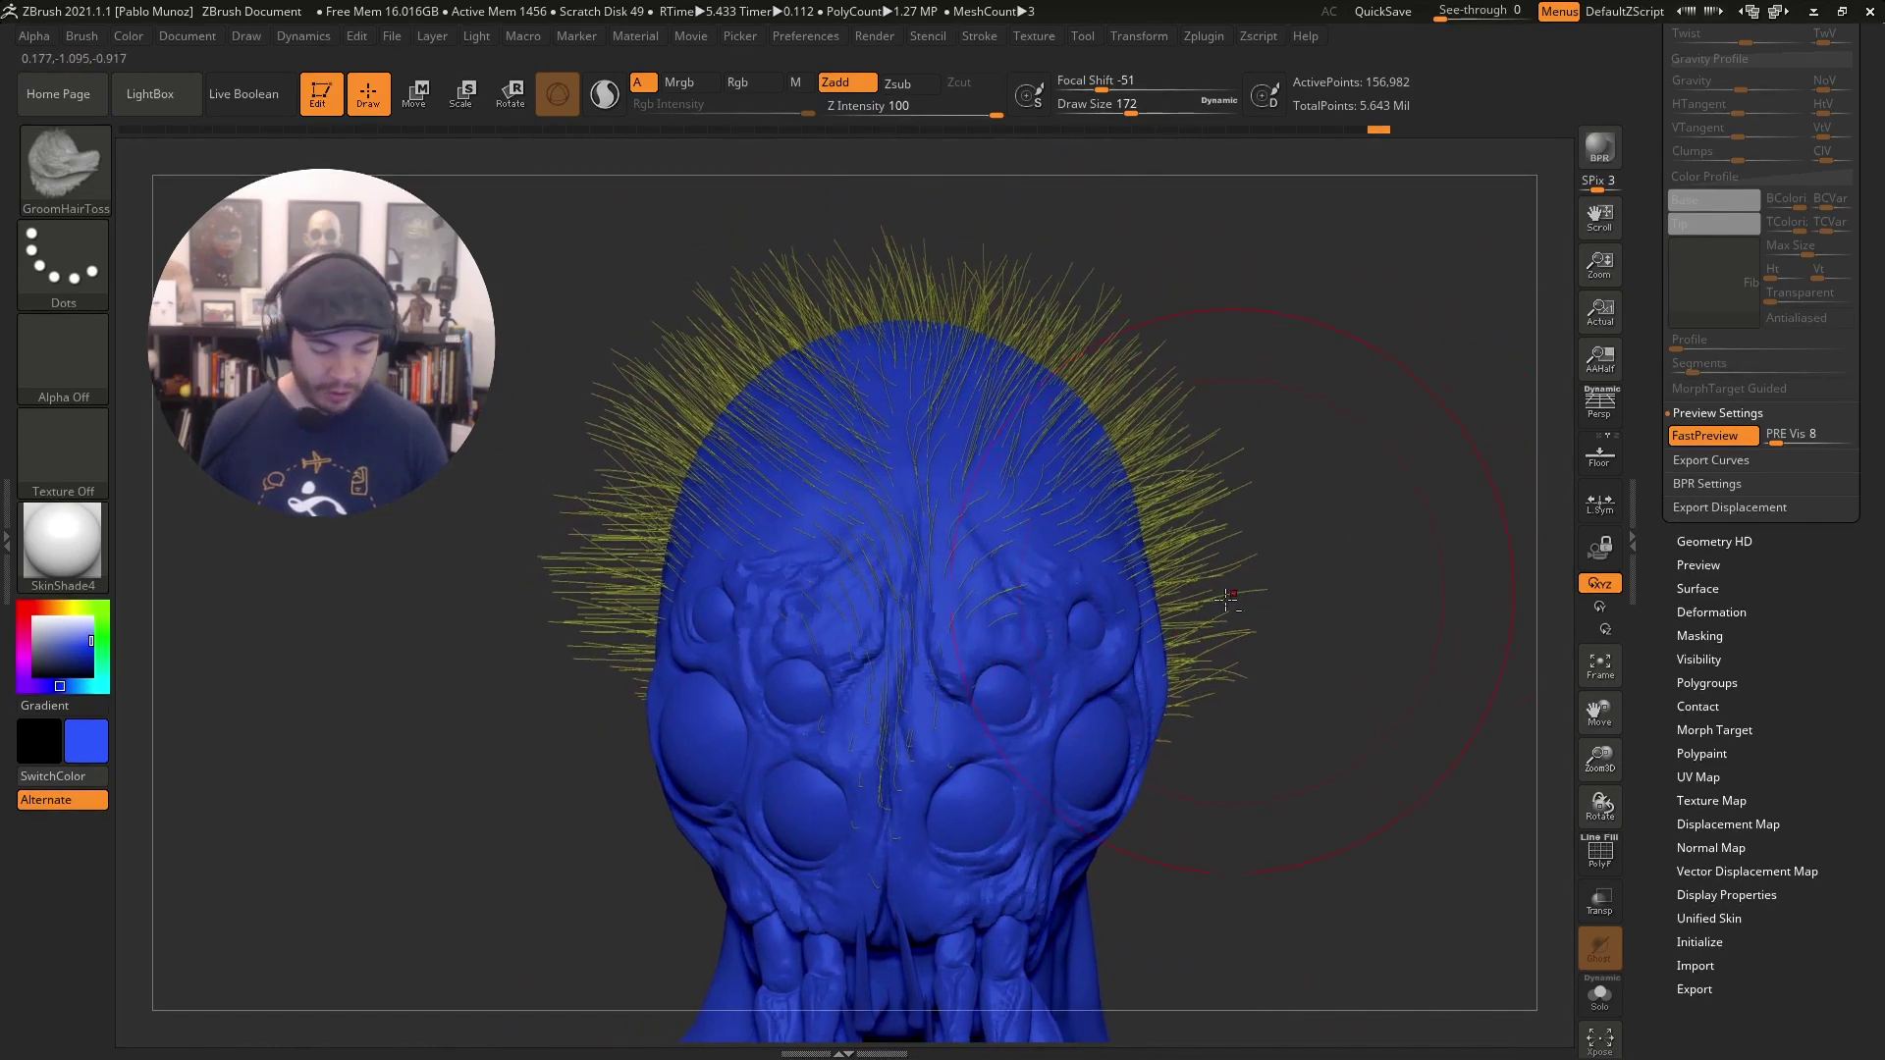
drag(1346, 545, 1446, 674)
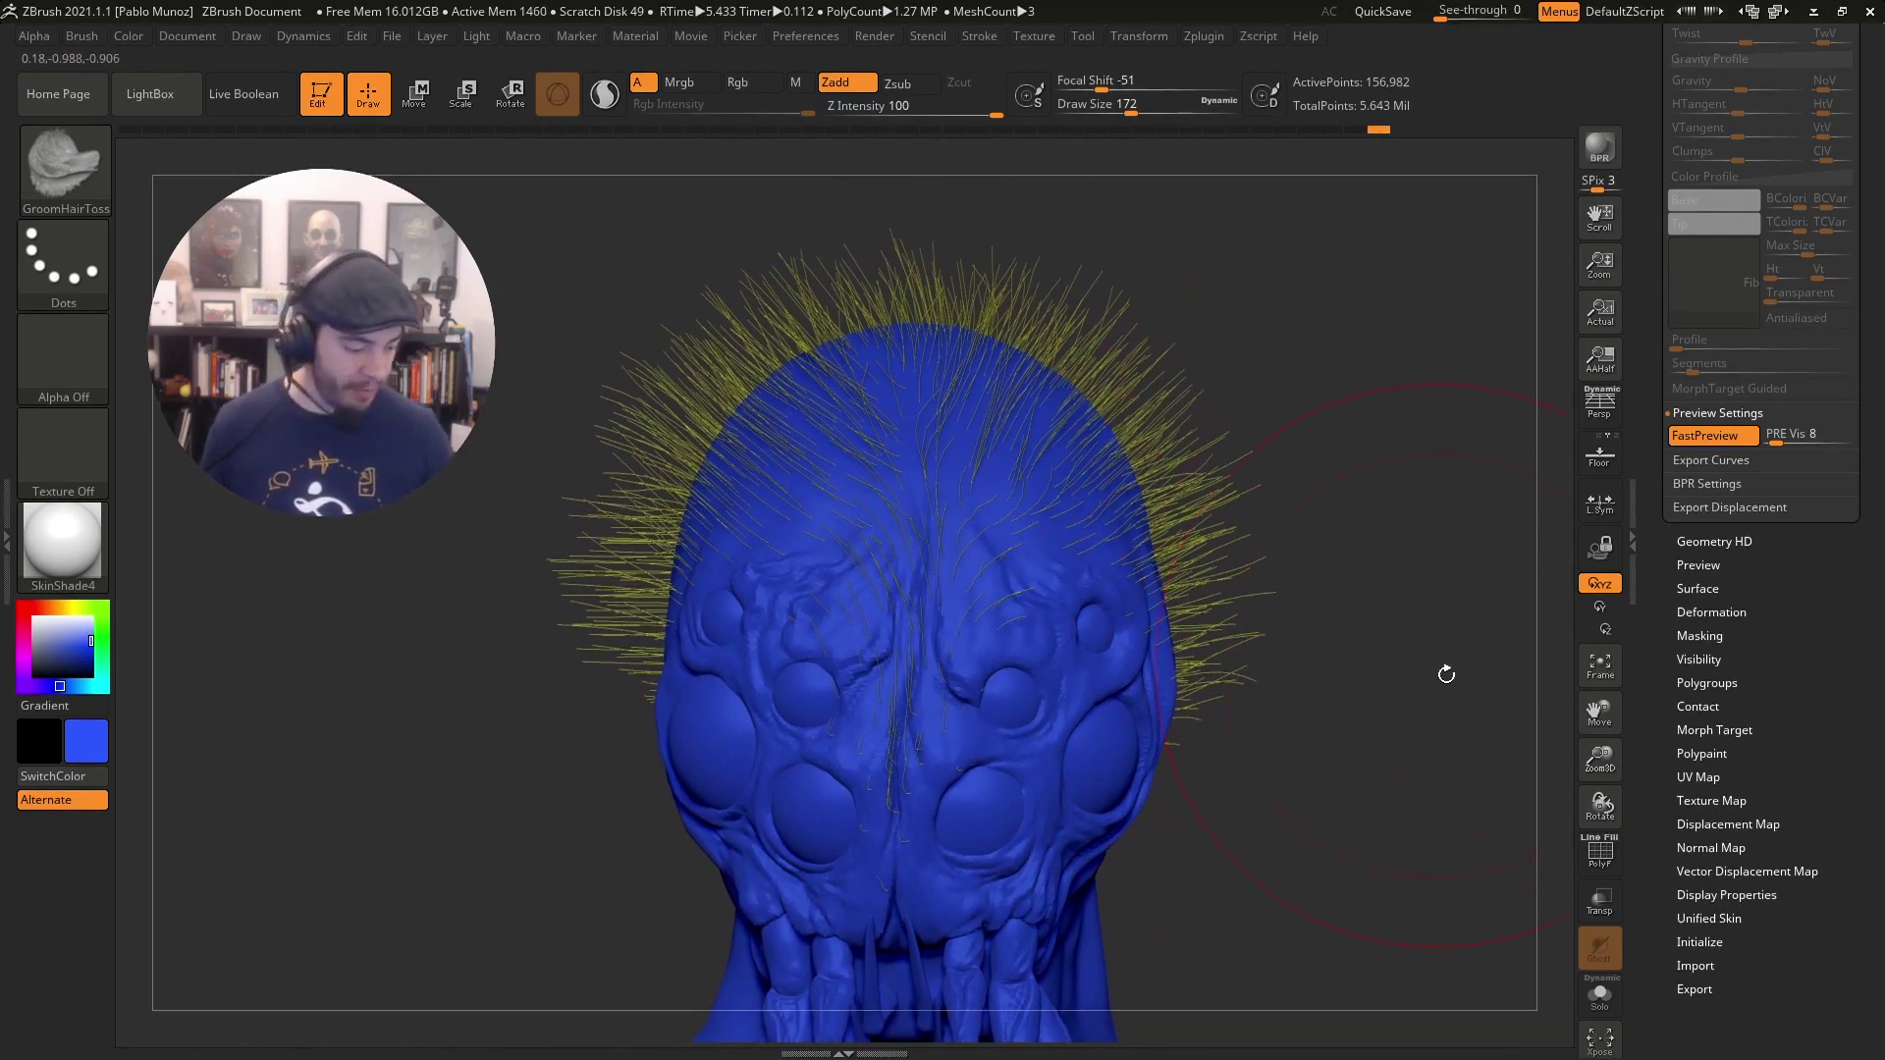
Turn off Fast Preview and groom the full fibers upward along both sides of the head.
click(1711, 437)
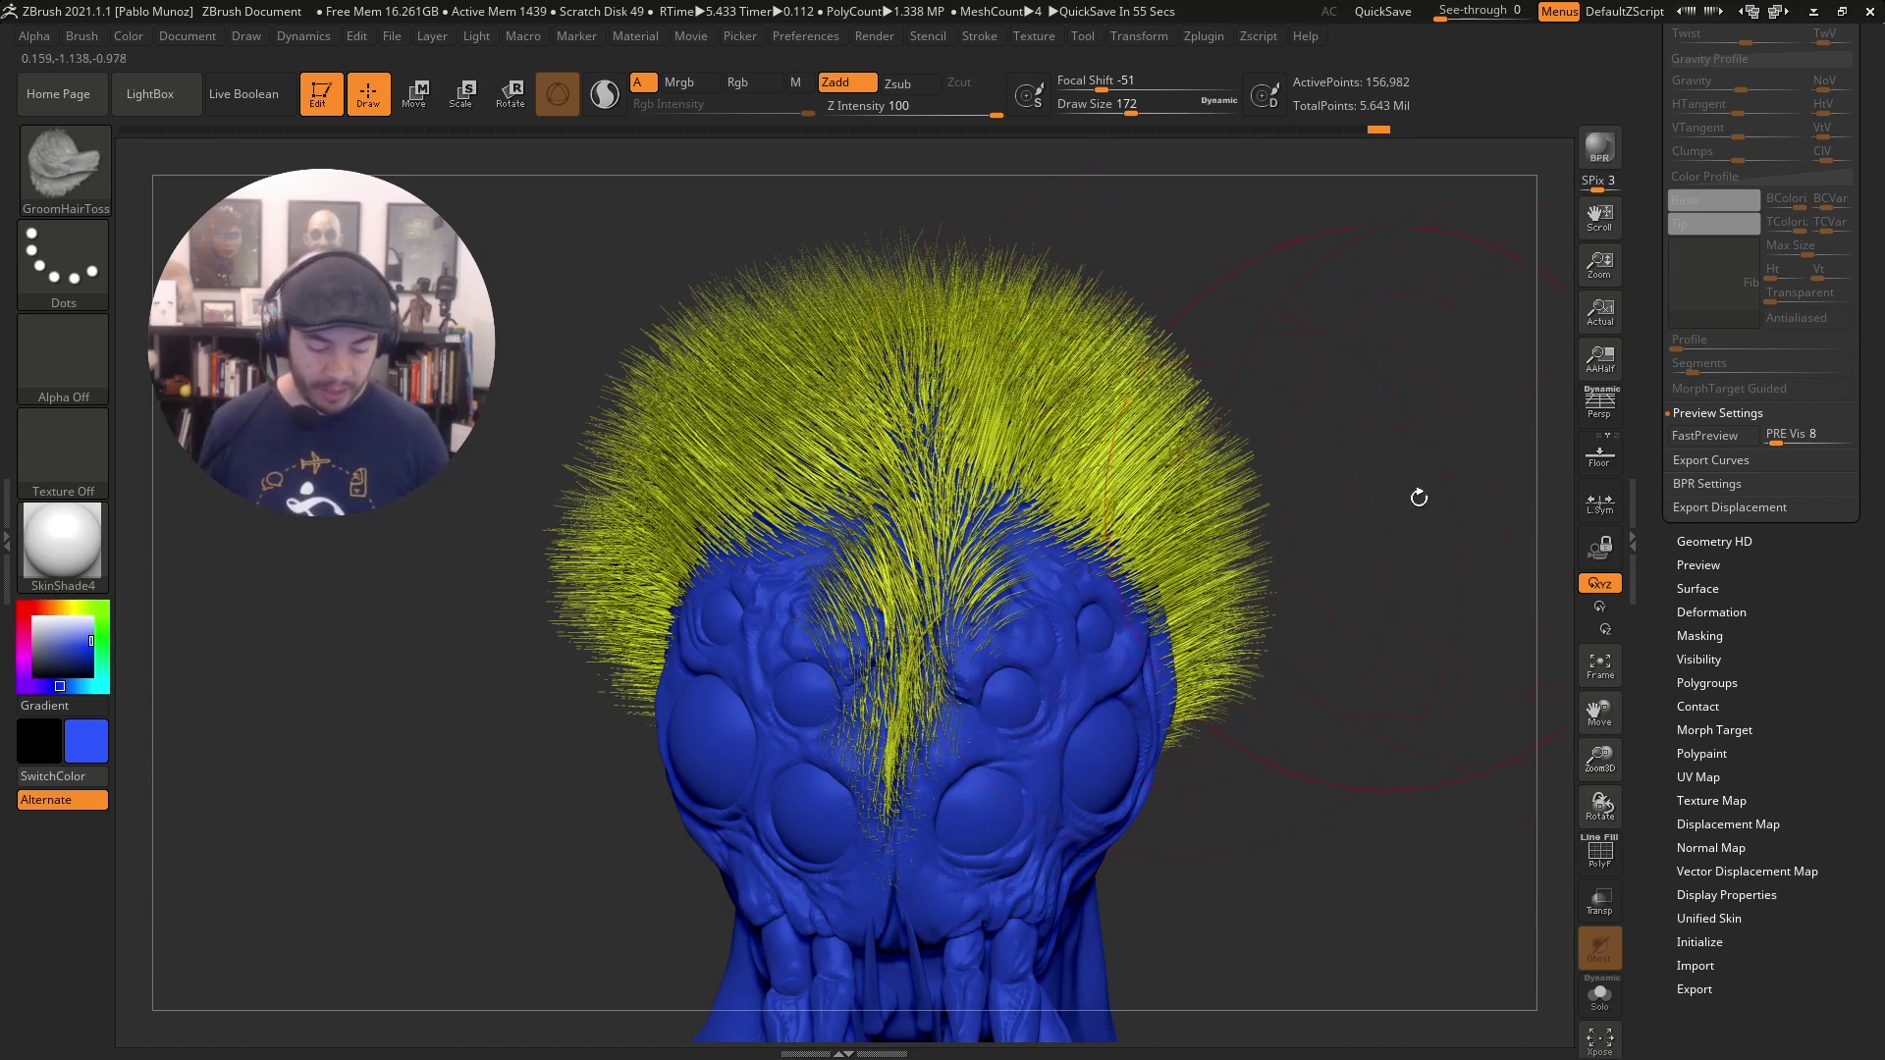
drag(1476, 452, 1414, 463)
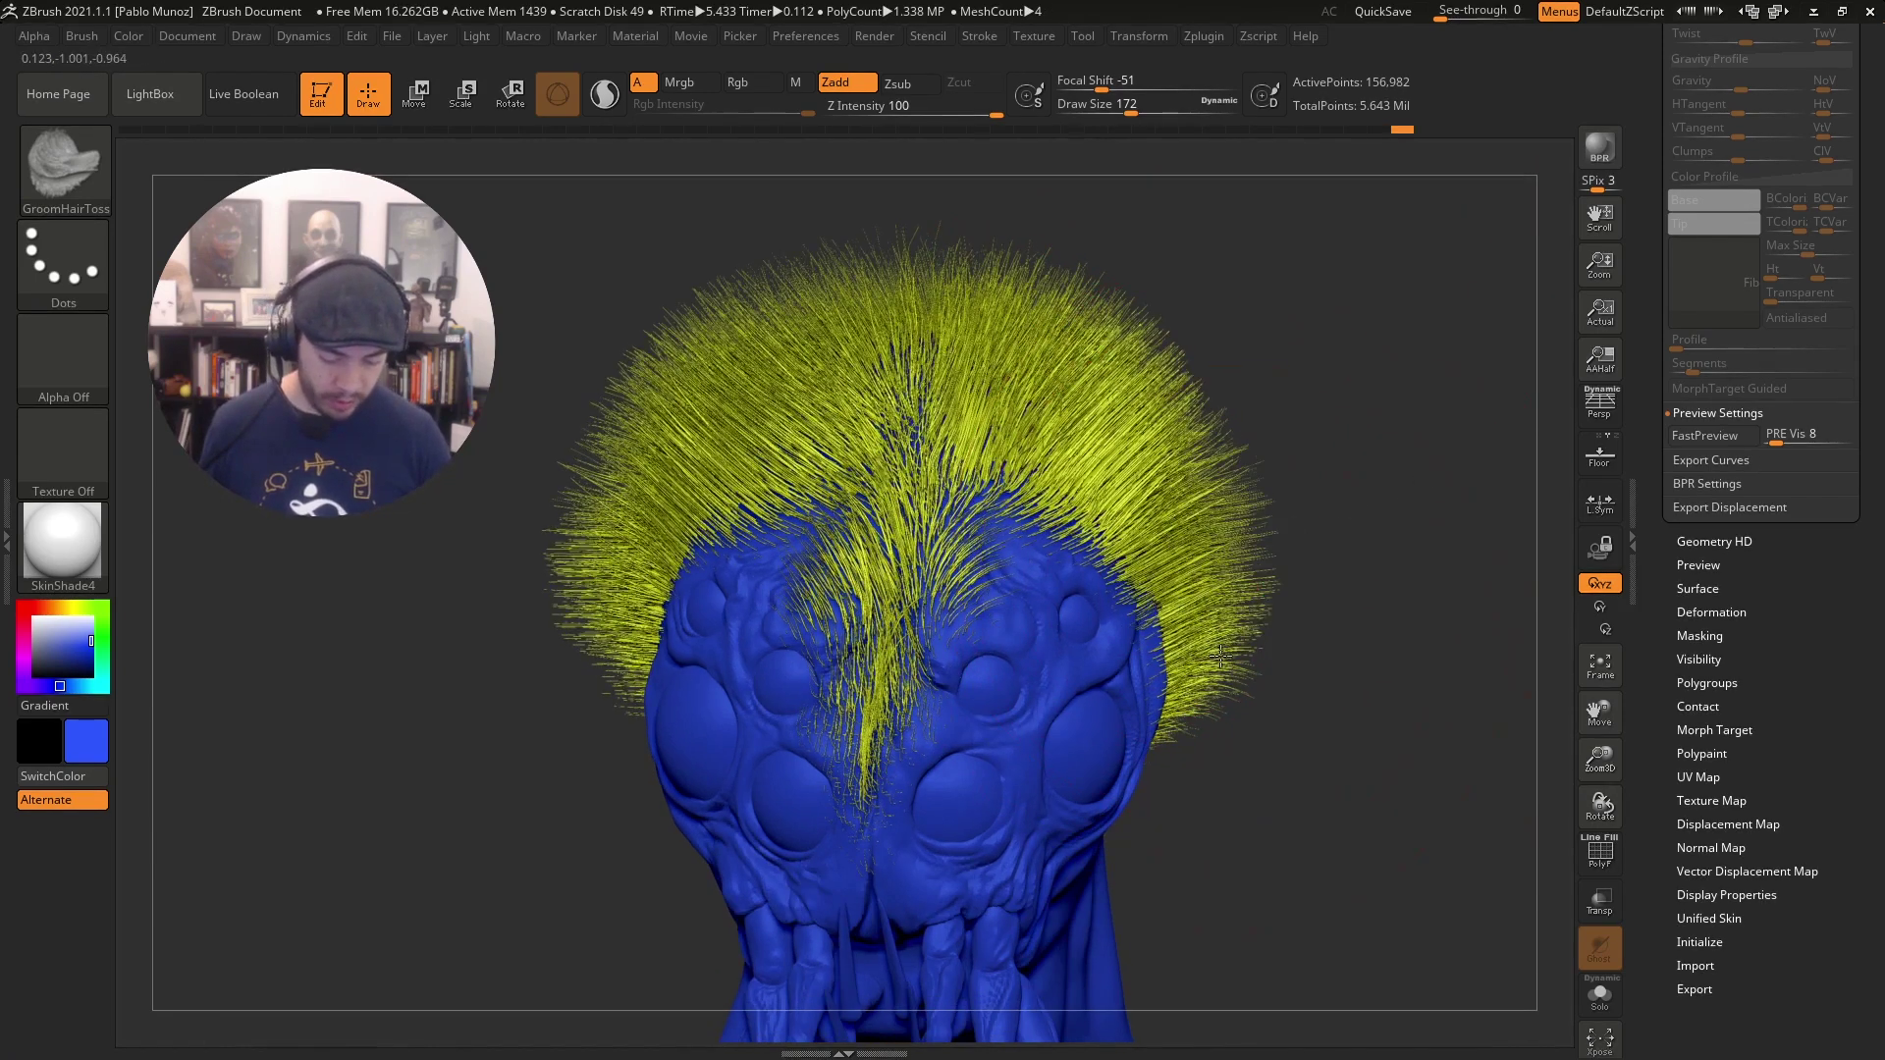
drag(1220, 656, 1173, 388)
drag(579, 619, 596, 427)
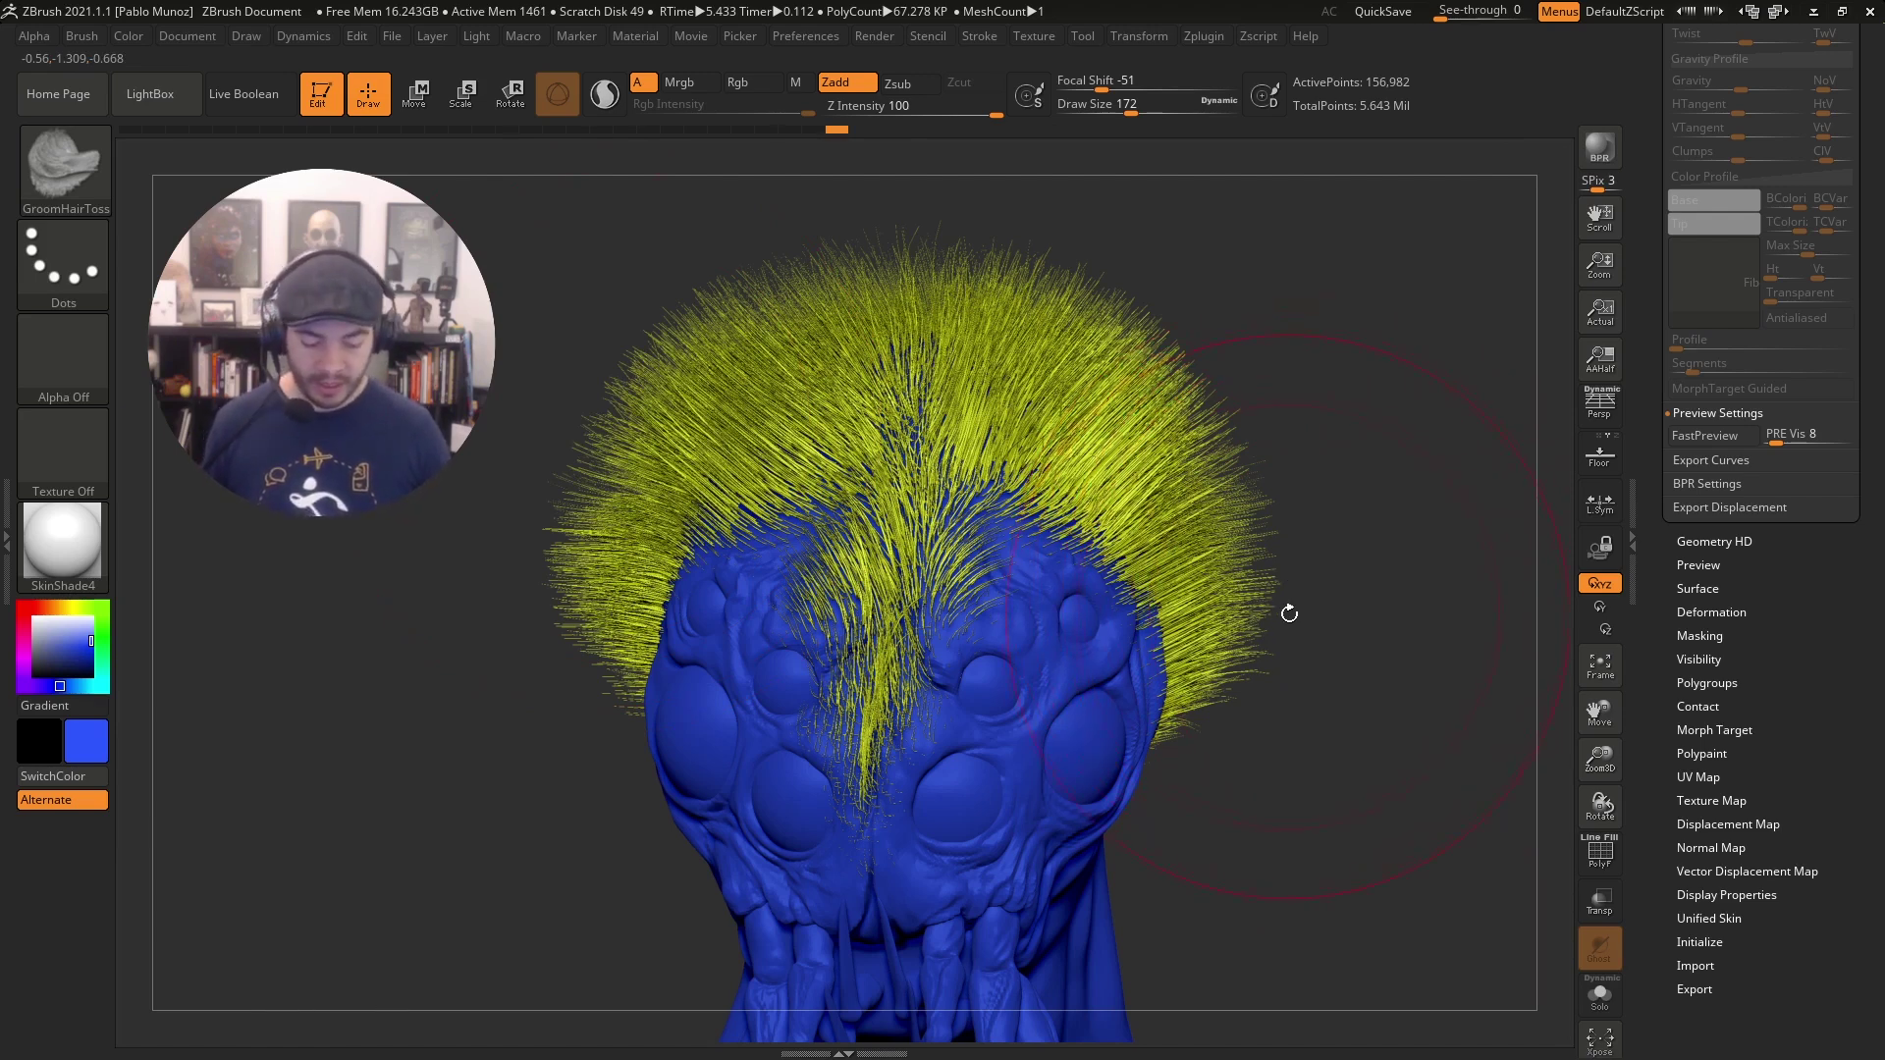
drag(1264, 584, 1202, 584)
drag(1059, 504, 1069, 486)
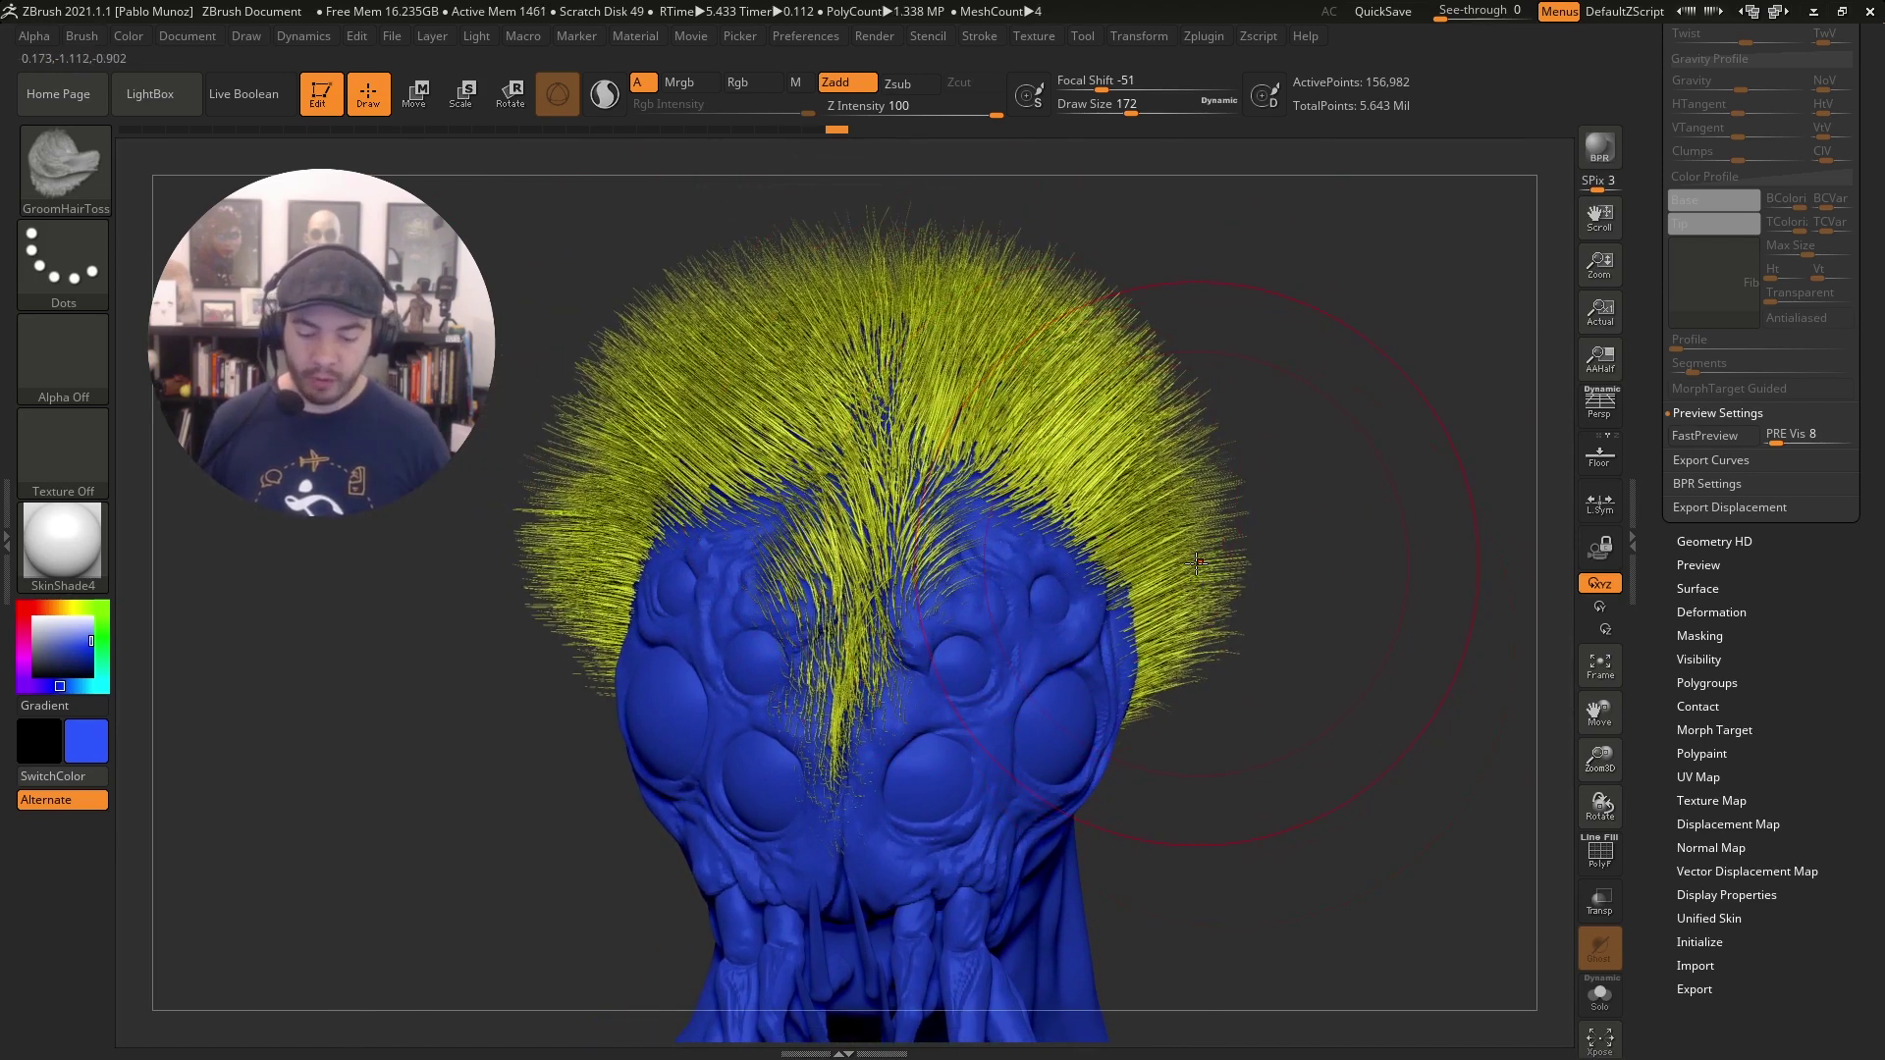
Dock the Brush palette in the right tray and expand its FiberMesh settings for the GroomHairToss brush.
click(83, 36)
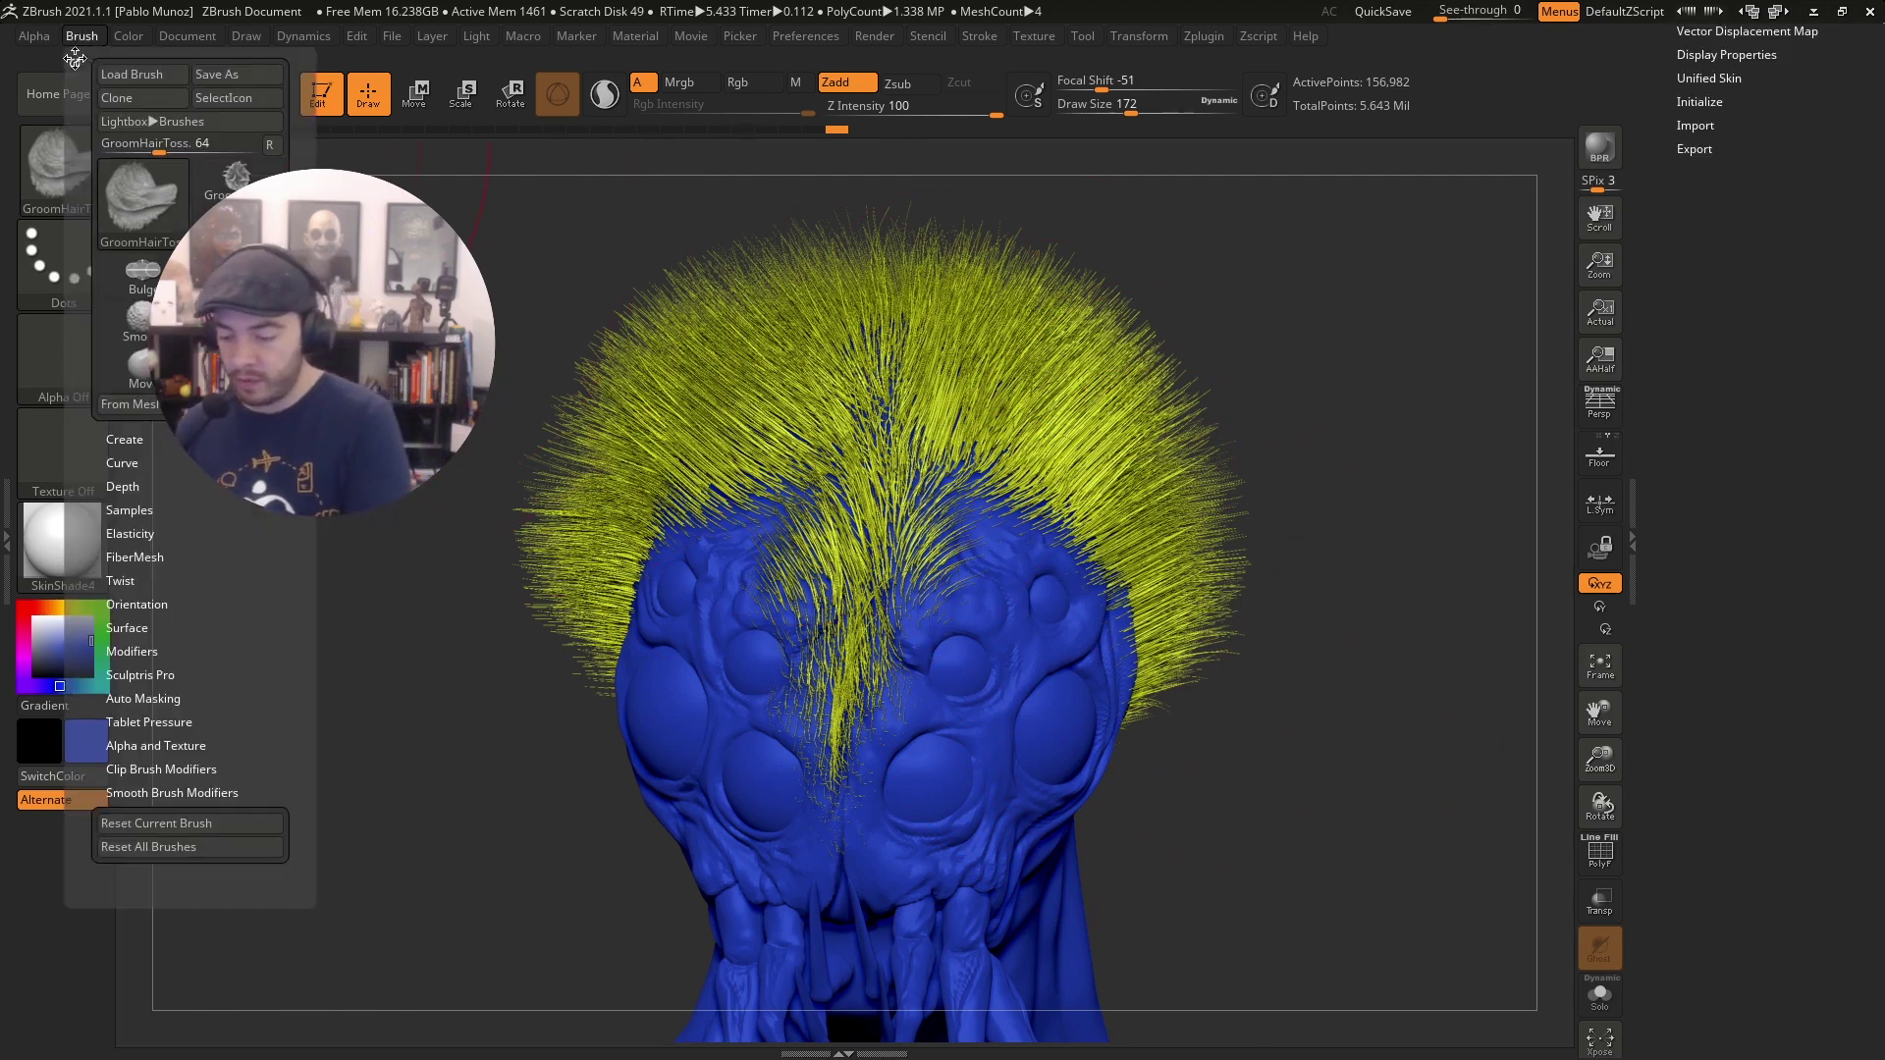
scroll(1662, 512, up, 6)
scroll(1662, 511, up, 10)
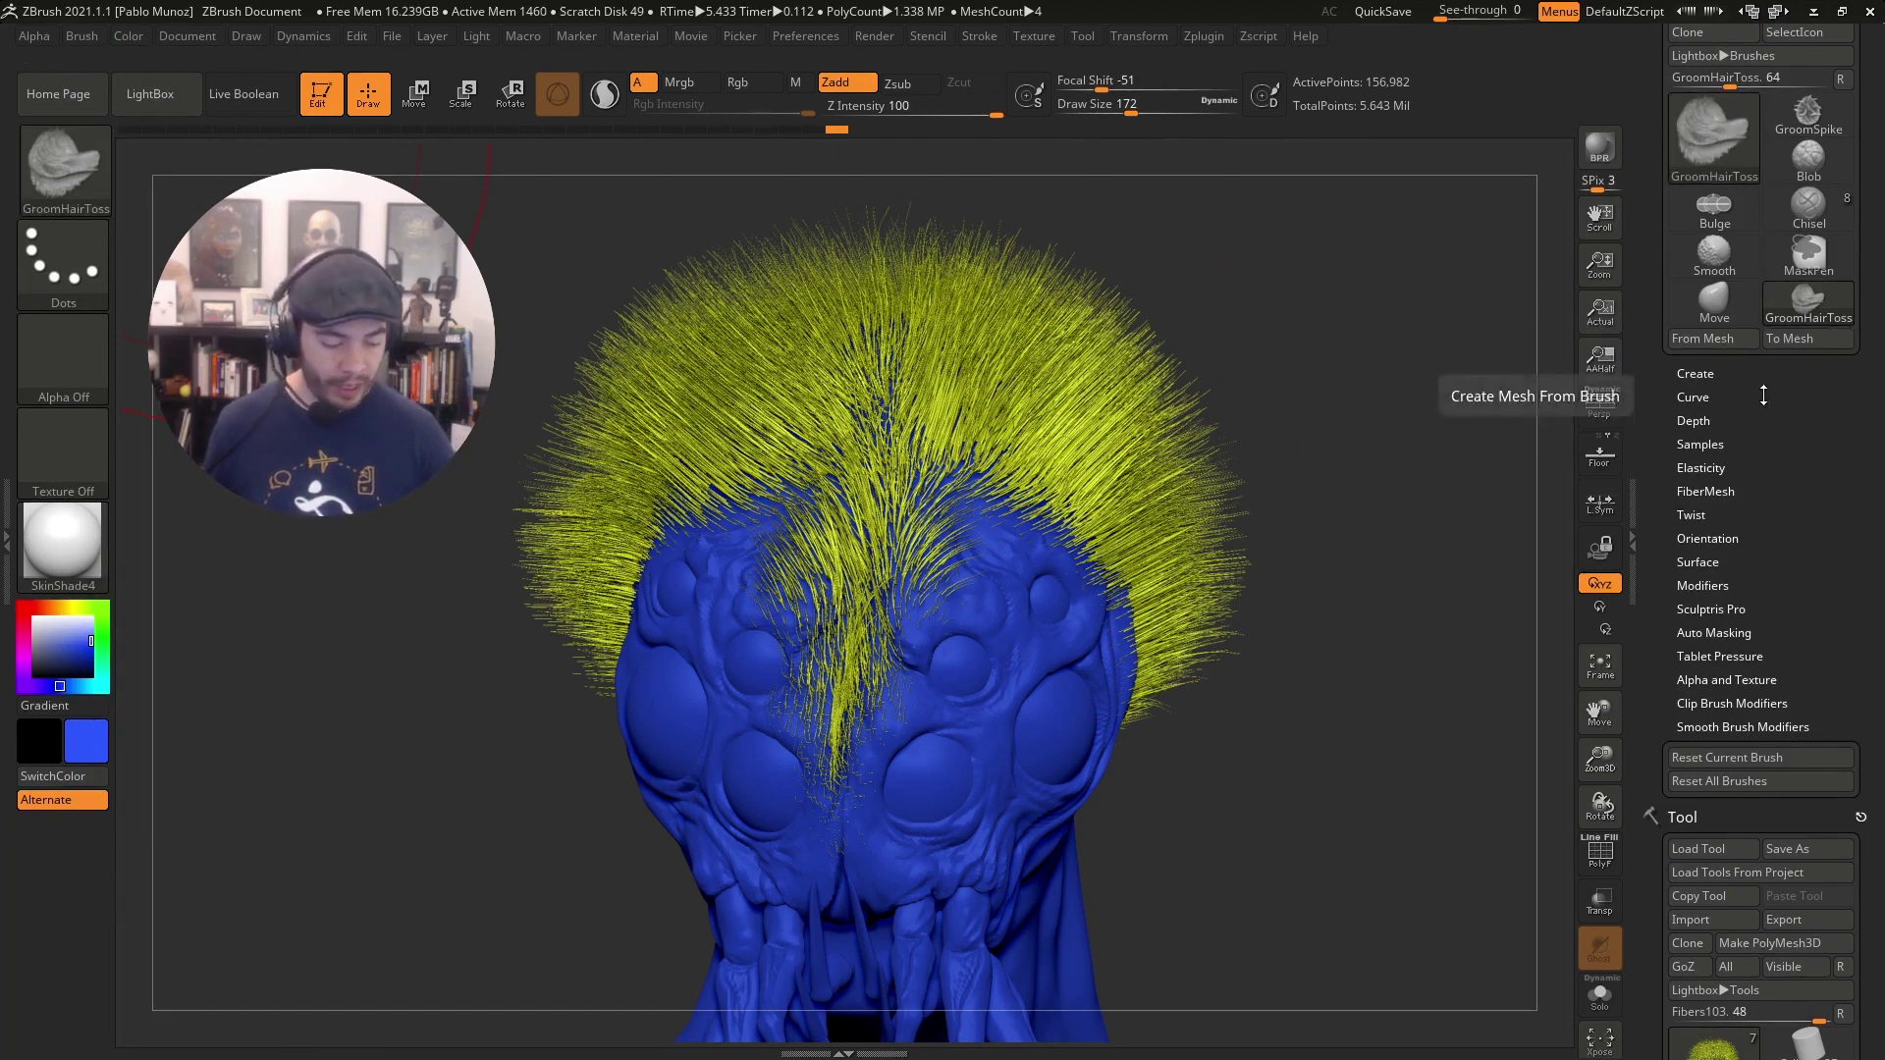
click(1744, 491)
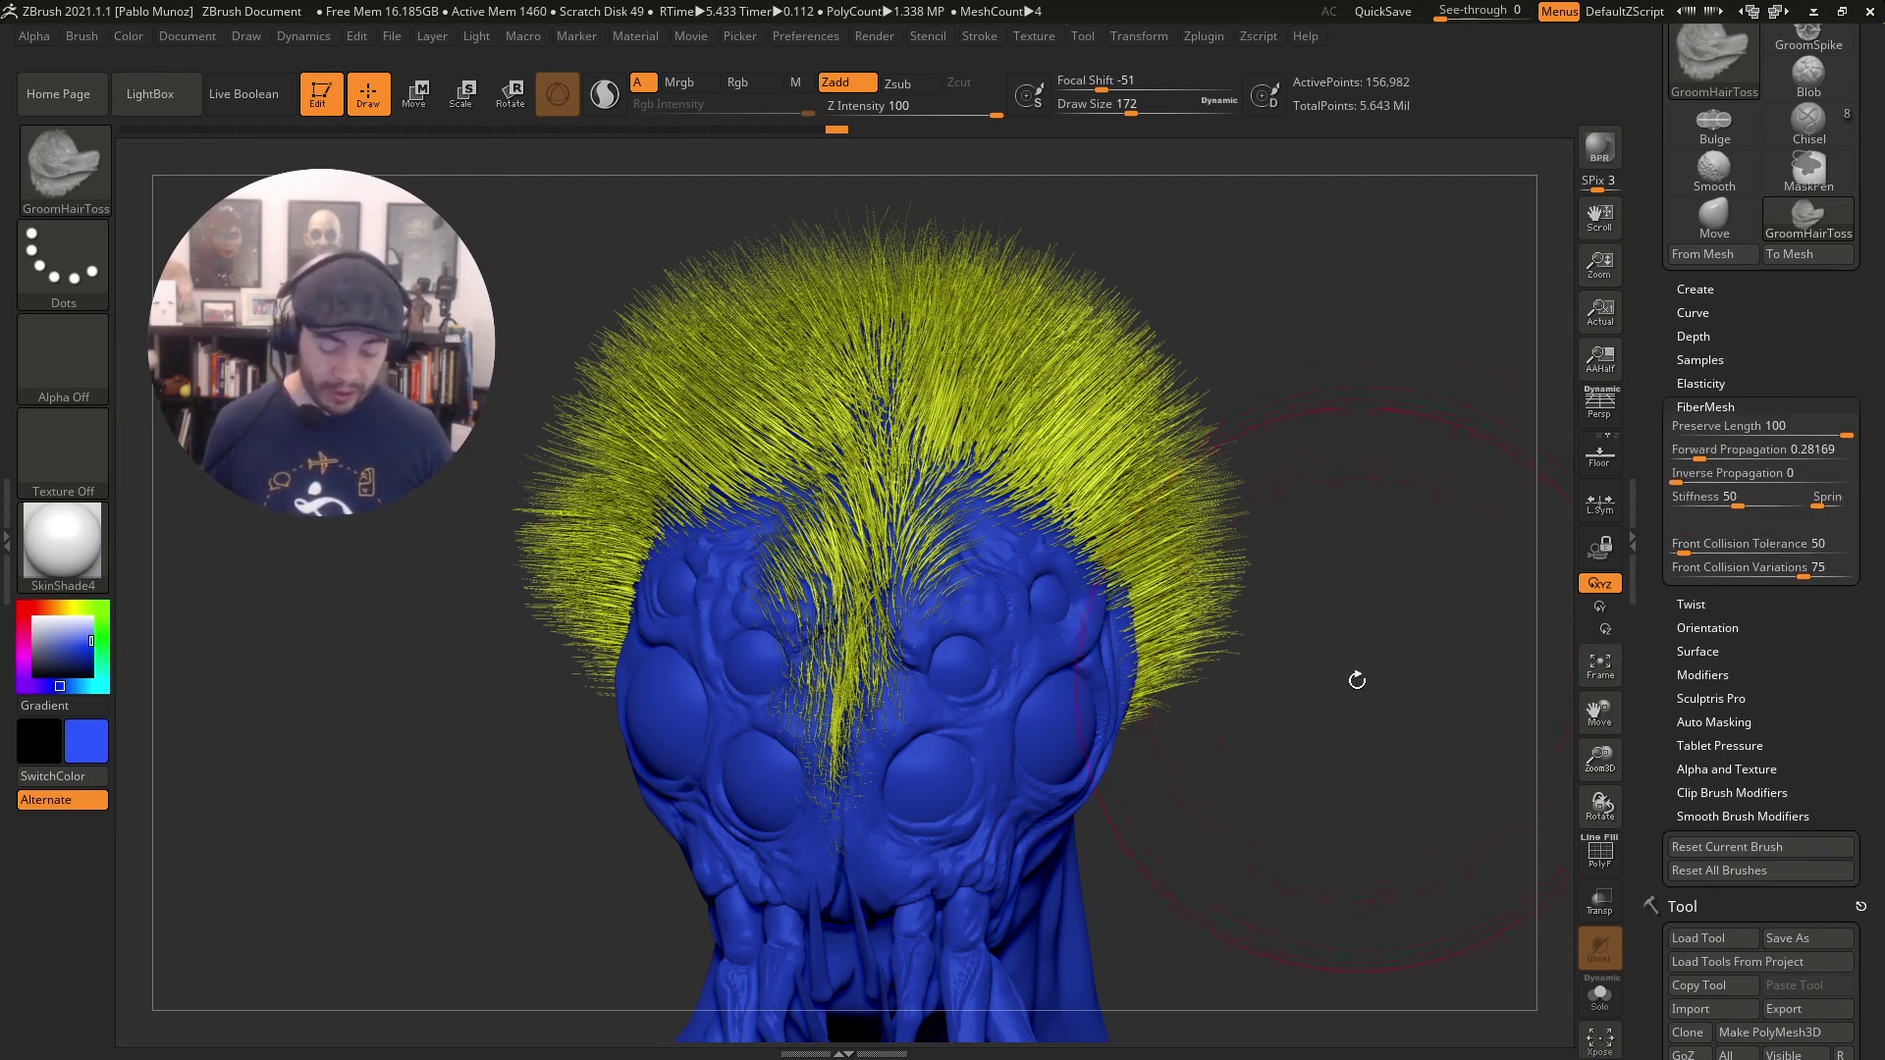
Try combing the fibers down over the side of the head with GroomHairToss, and undo the strokes.
drag(1358, 677, 1147, 583)
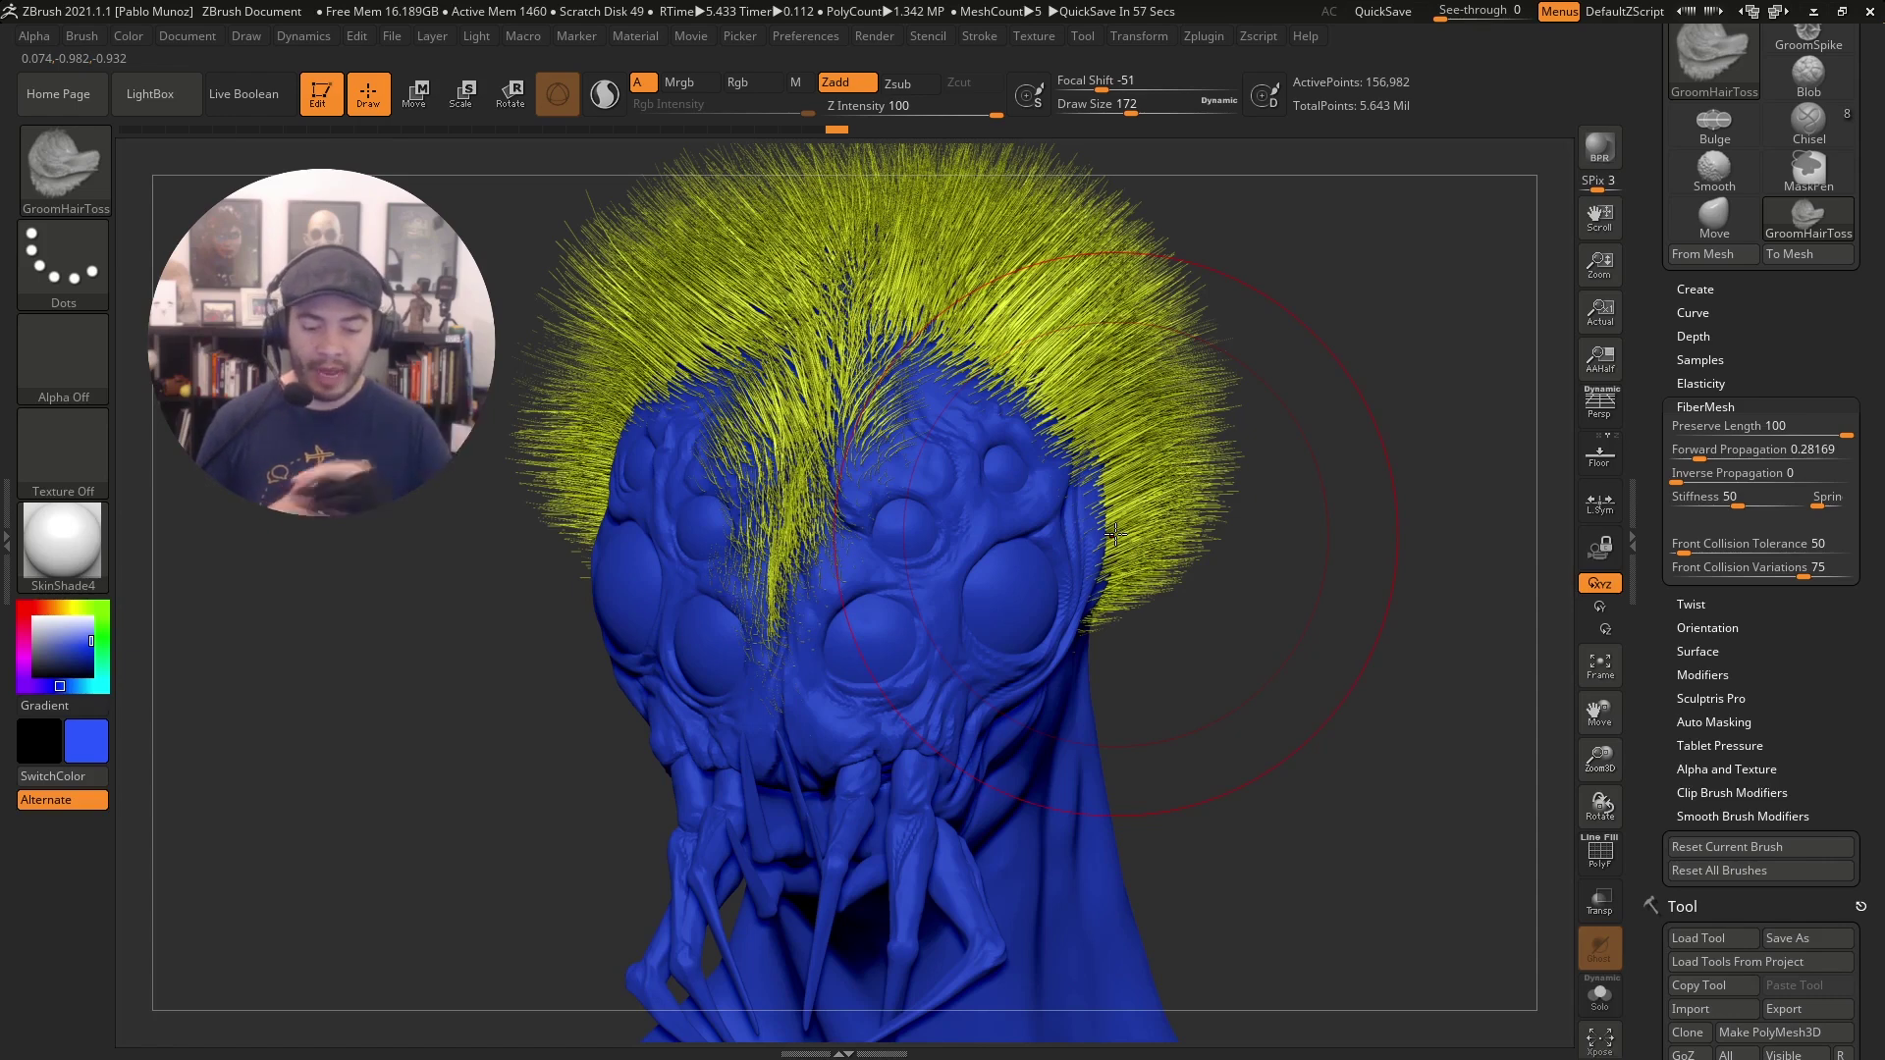
drag(1122, 525, 1060, 724)
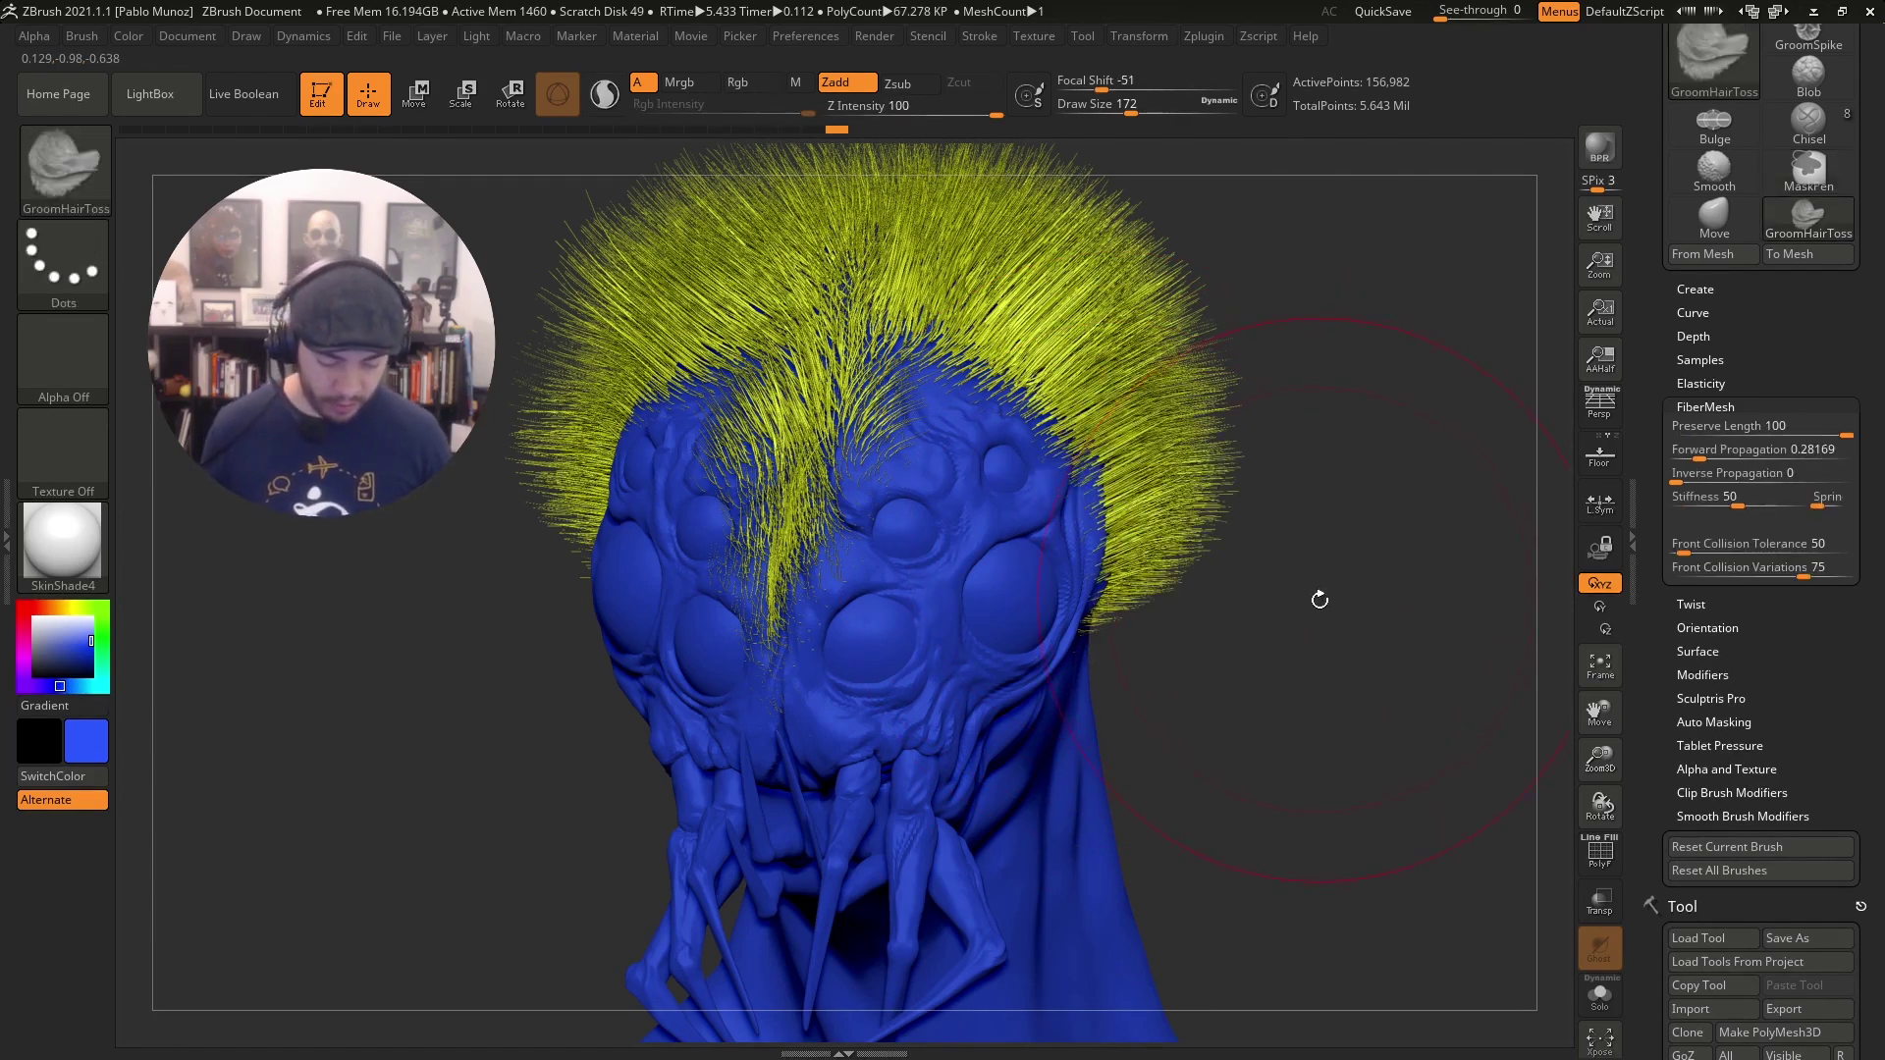
drag(1317, 598, 1227, 589)
drag(1183, 471, 1137, 693)
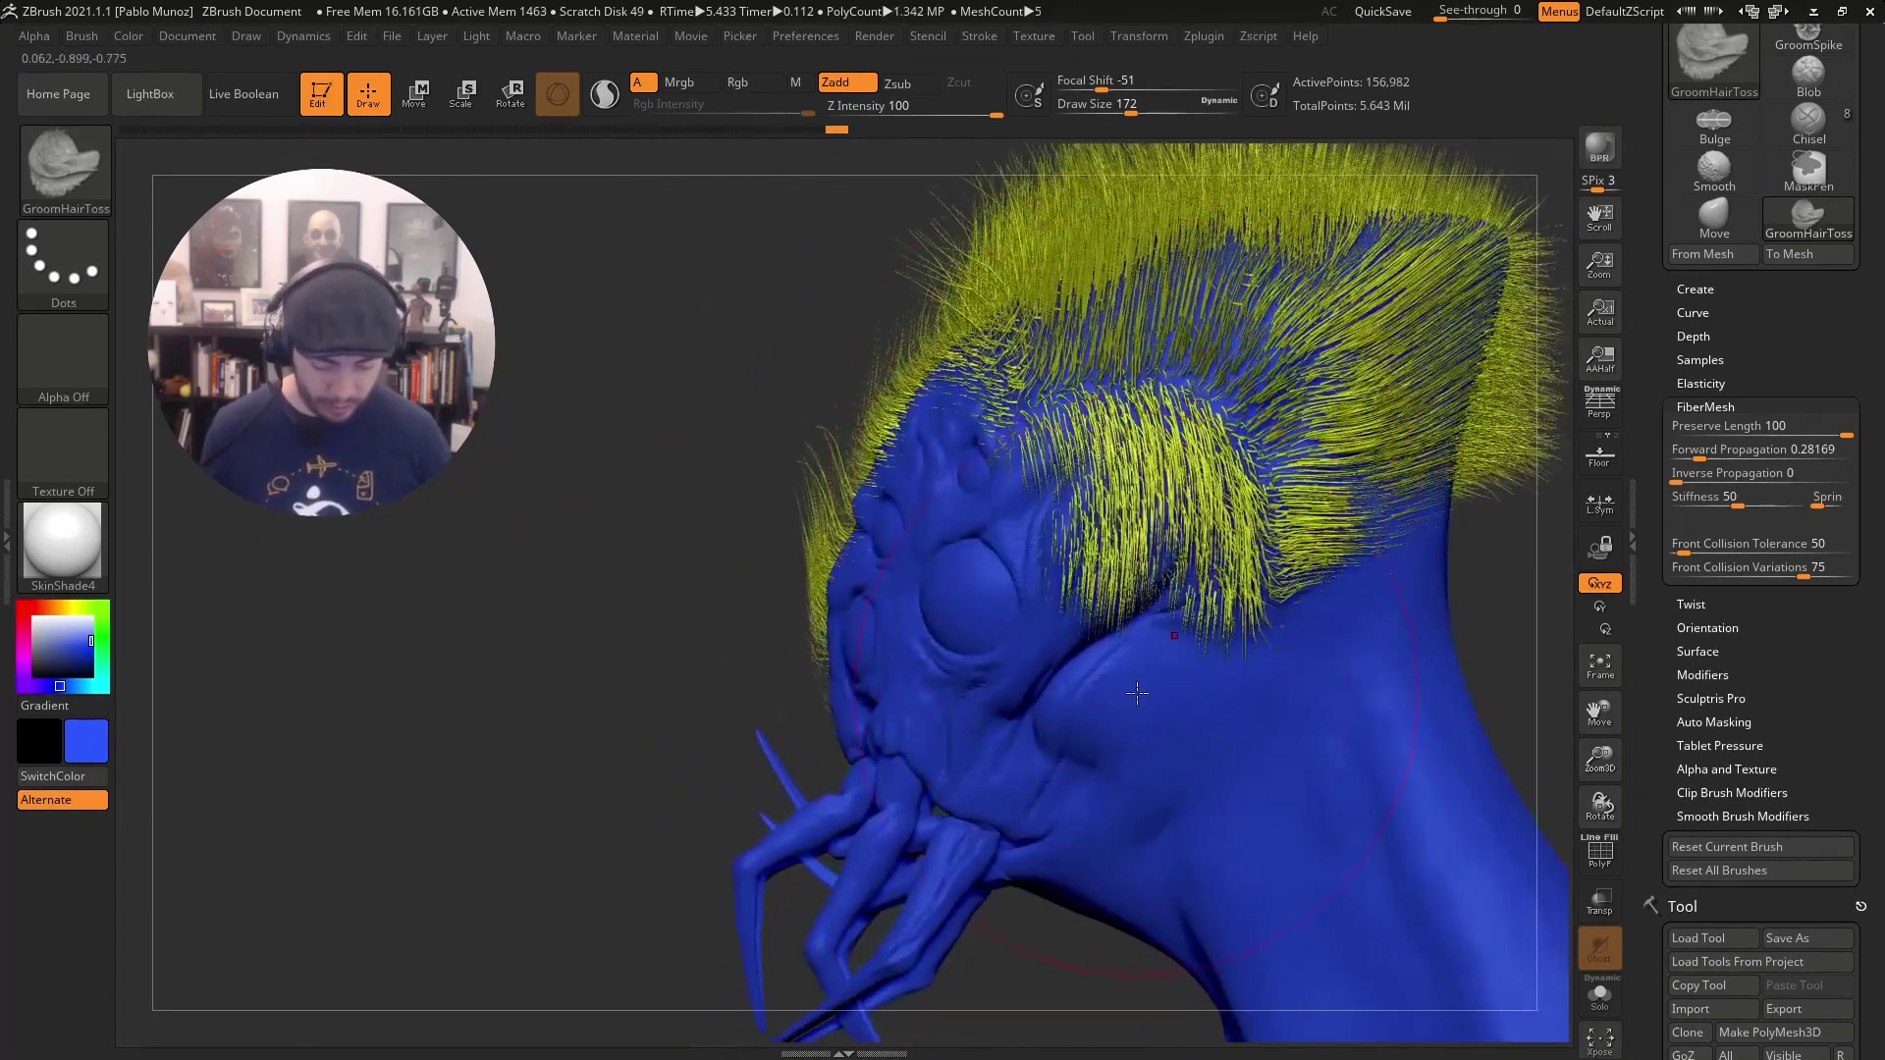
right_drag(1138, 521, 1186, 617)
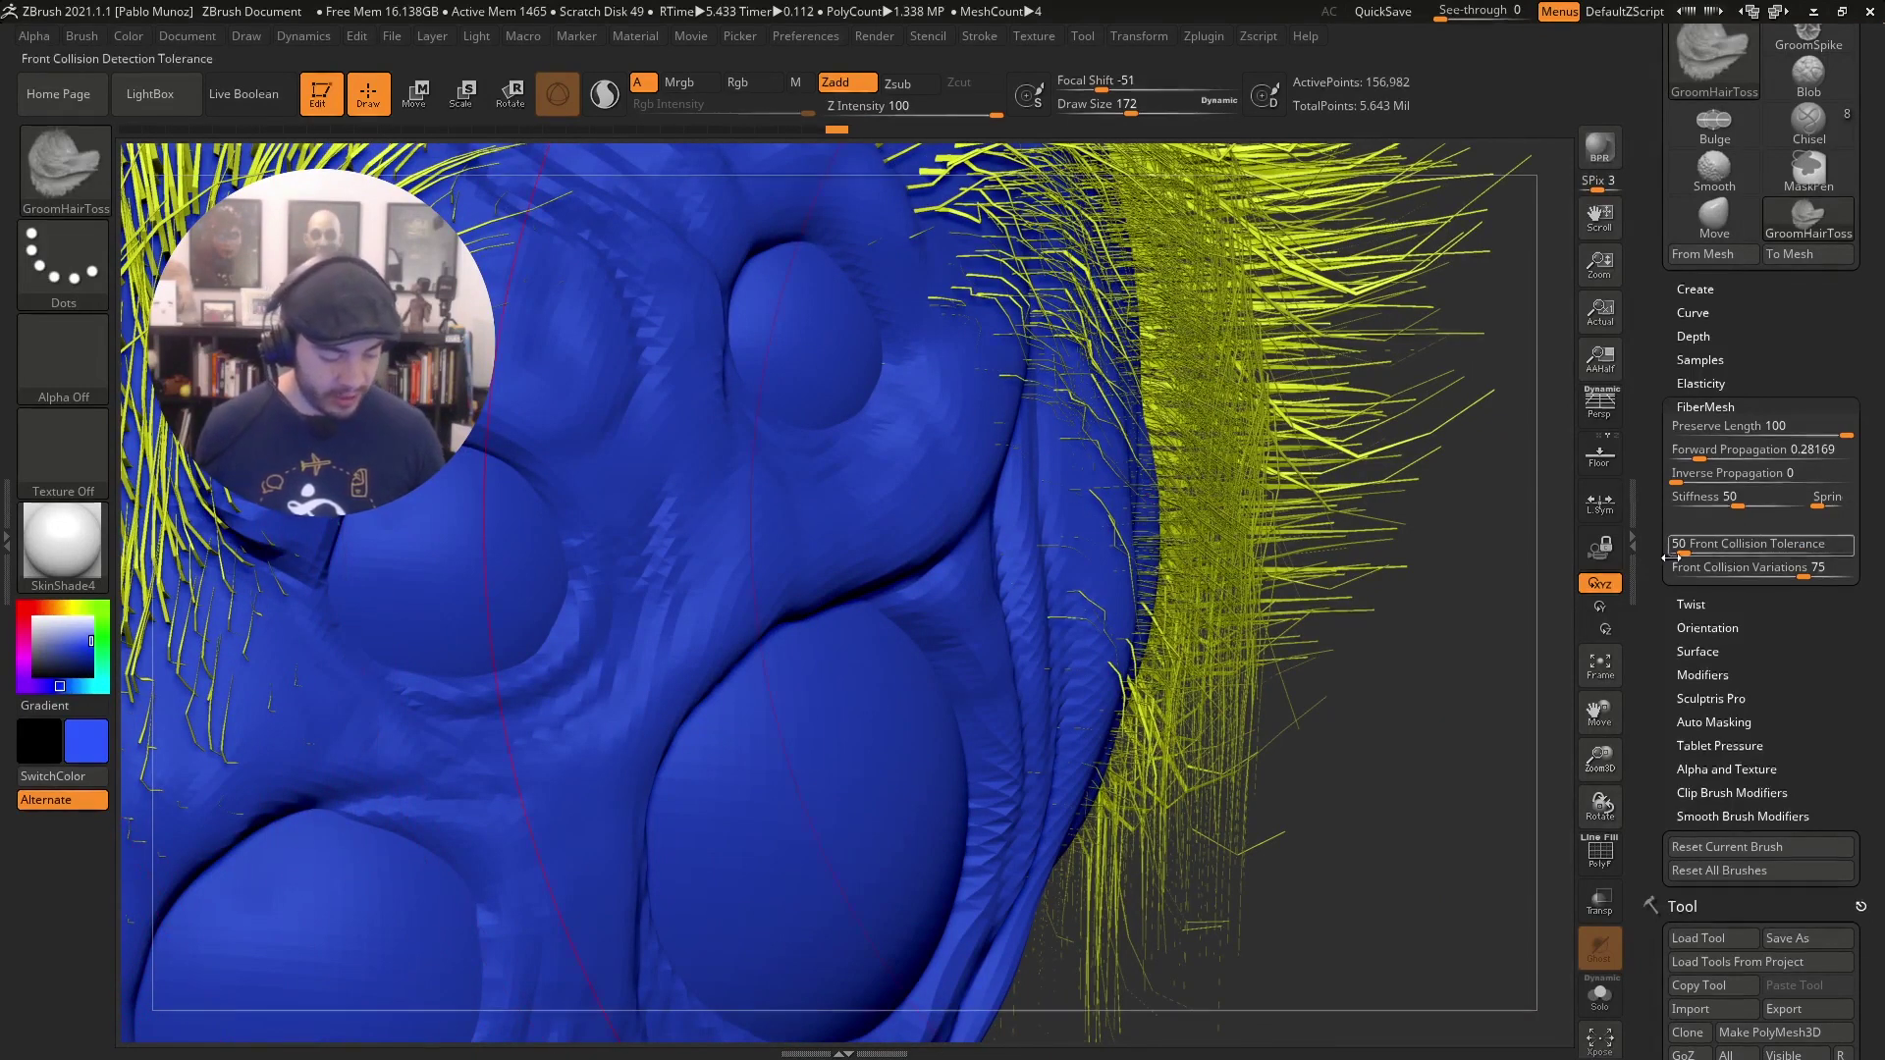
key(ctrl+z)
Set the brush's Front Collision Tolerance to 5 and comb the fibers across the crown of the head.
click(1753, 545)
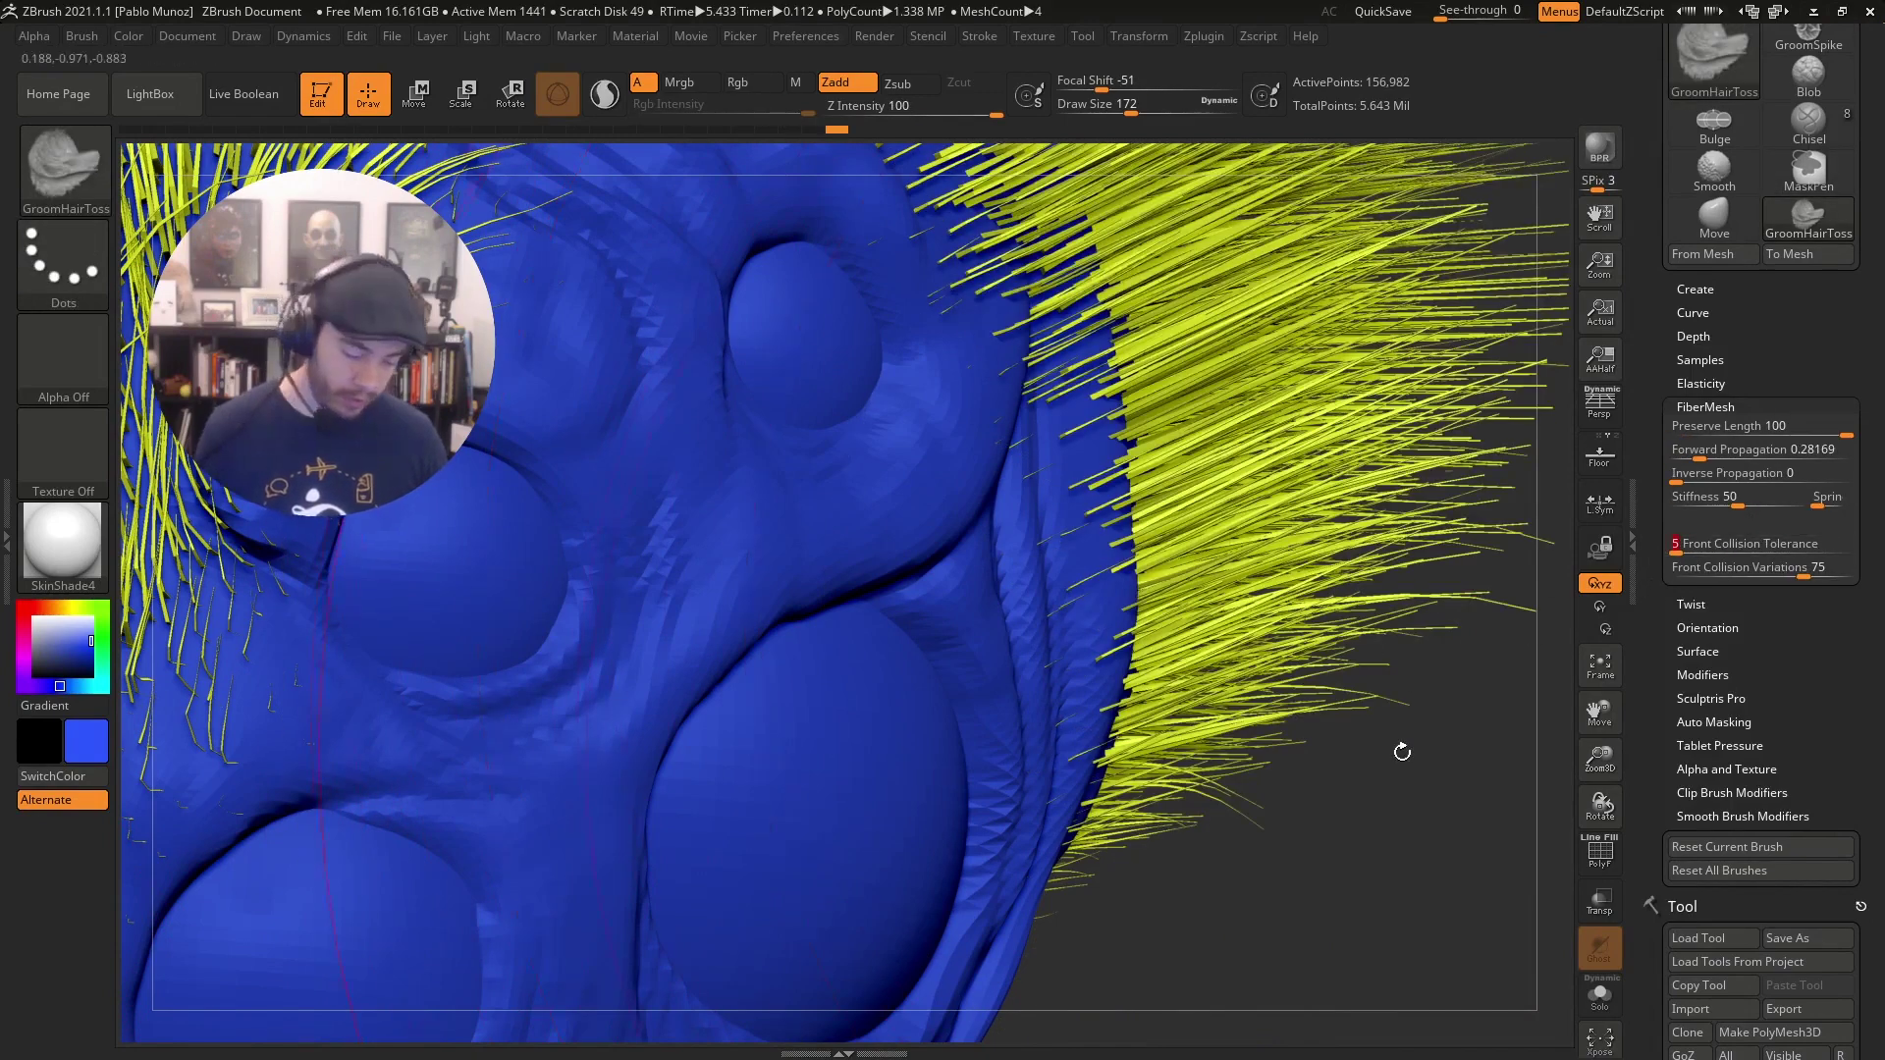
alt+drag(1402, 752, 1270, 593)
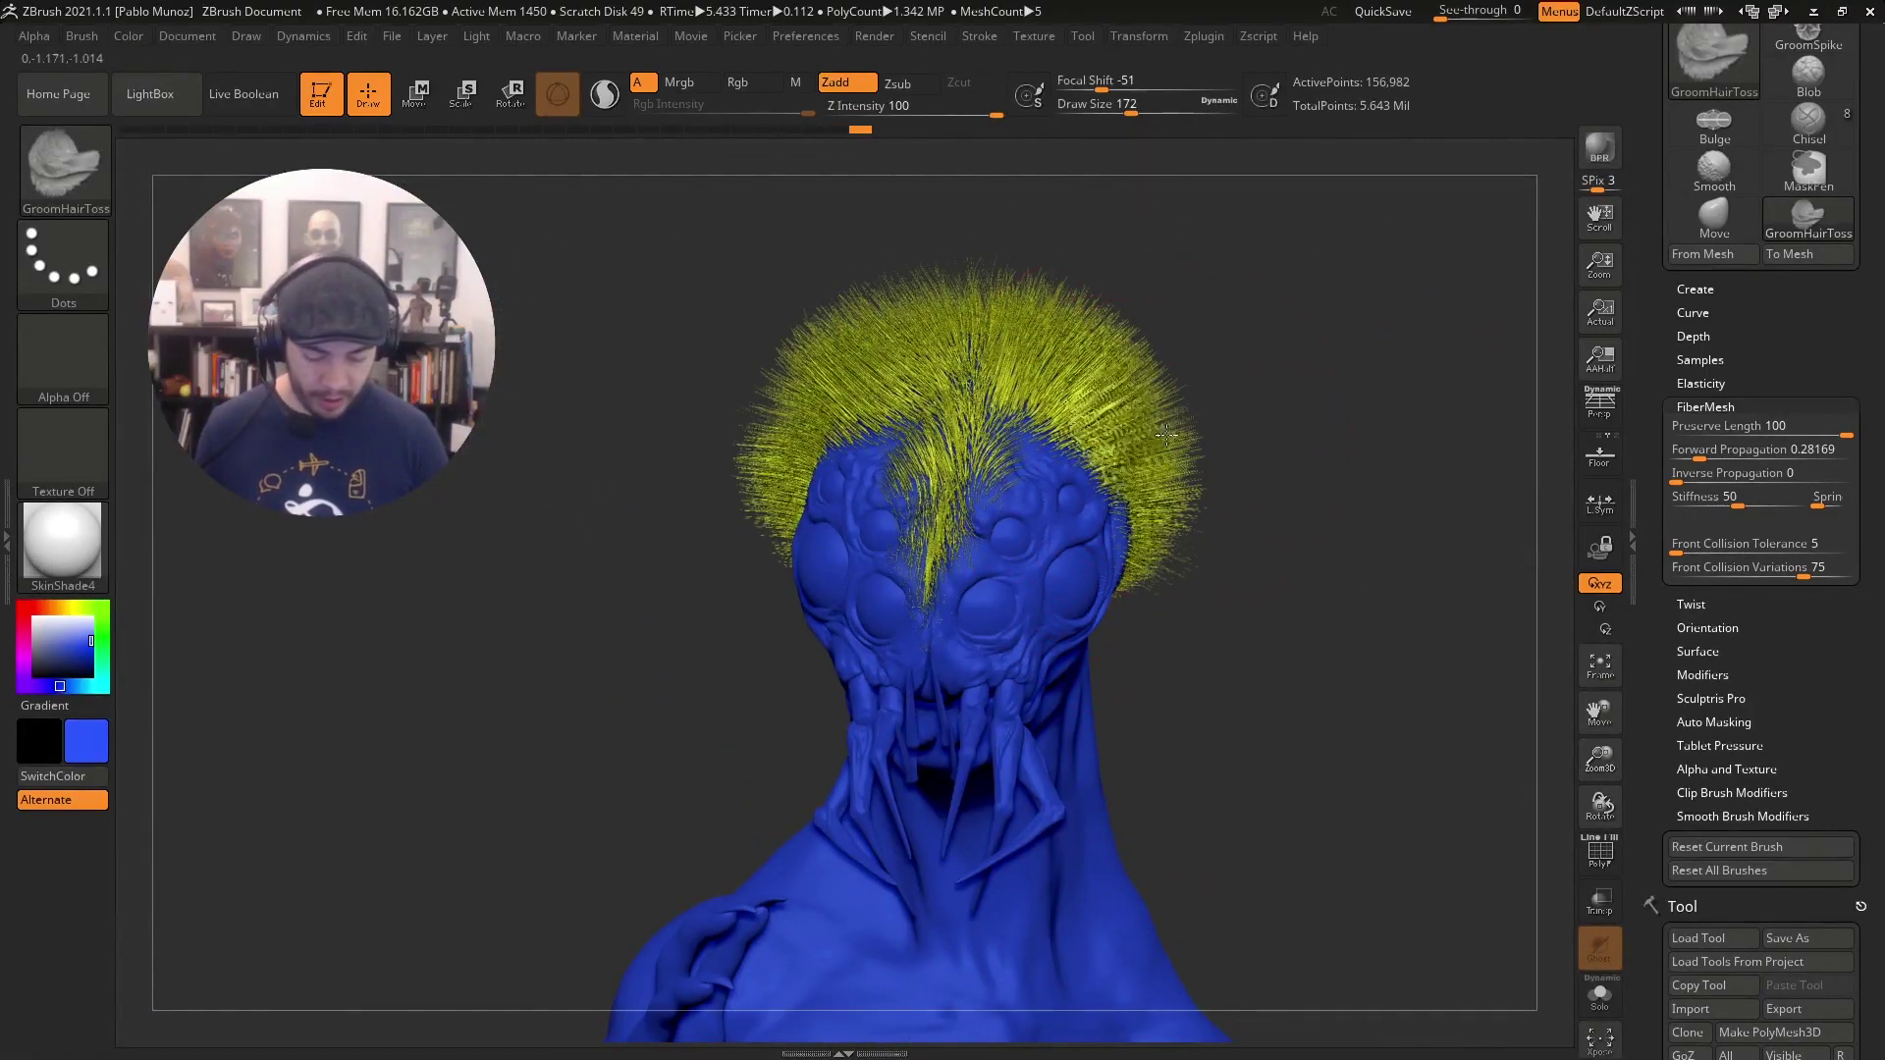
mouse_move(1166, 435)
mouse_down()
mouse_move(1021, 304)
mouse_move(884, 294)
mouse_move(797, 346)
mouse_move(756, 442)
mouse_move(776, 521)
mouse_move(949, 470)
mouse_up()
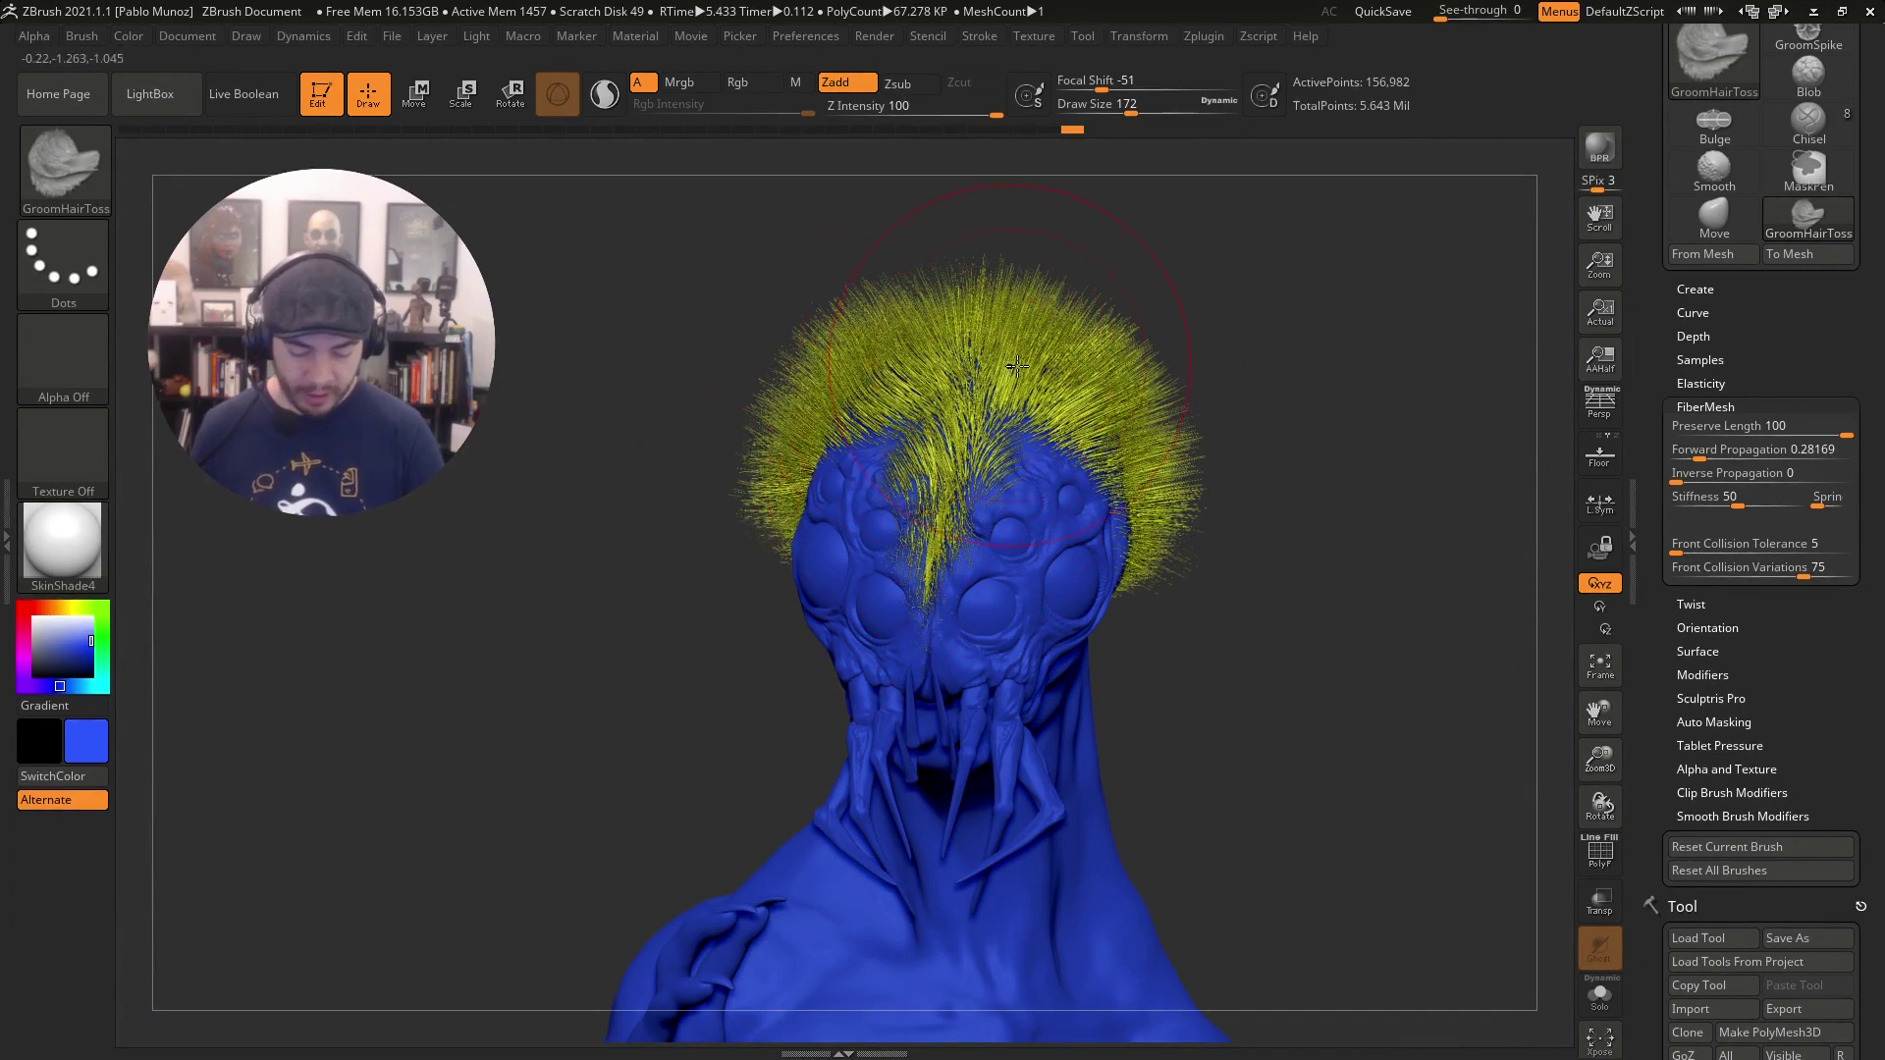
drag(1017, 366, 1011, 300)
mouse_move(1065, 388)
mouse_down()
mouse_move(1129, 344)
mouse_move(1232, 400)
mouse_up()
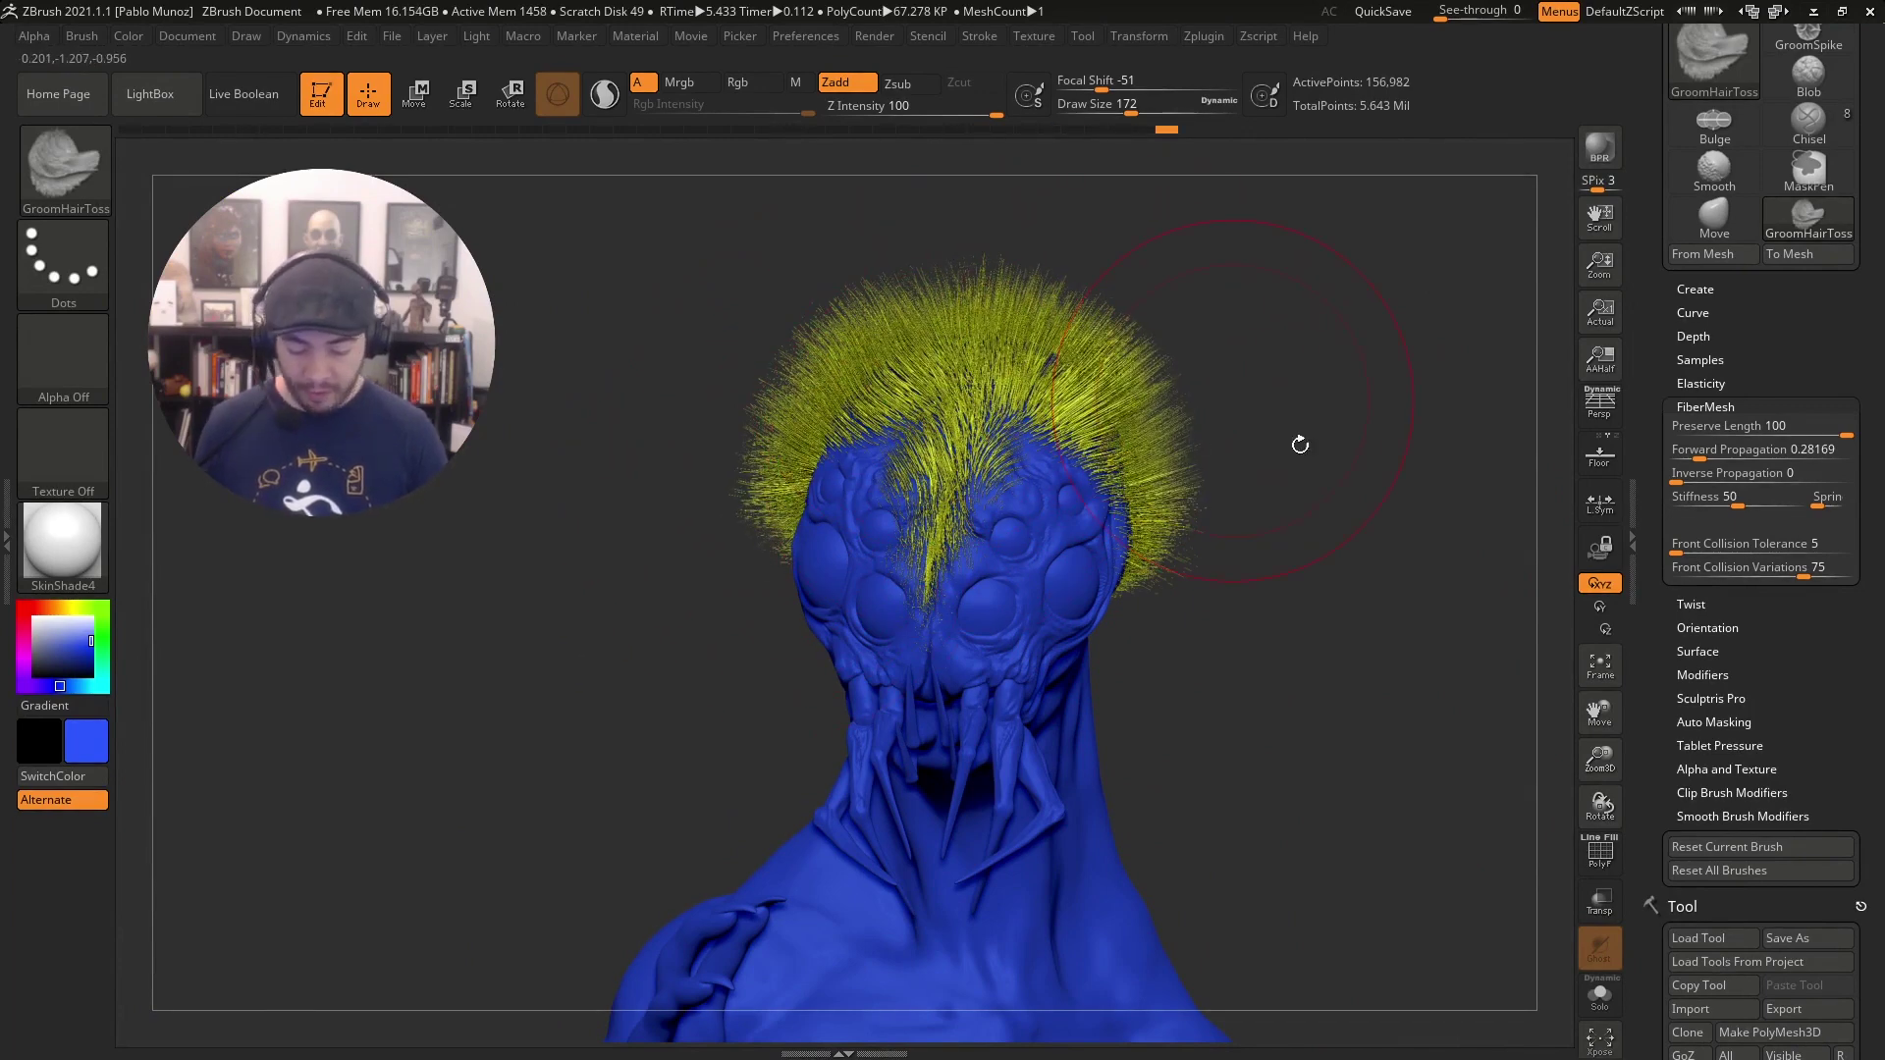
drag(1300, 479, 1304, 519)
mouse_move(1314, 449)
alt+mouse_down()
mouse_move(1316, 484)
mouse_move(1246, 480)
mouse_move(1357, 520)
alt+mouse_up()
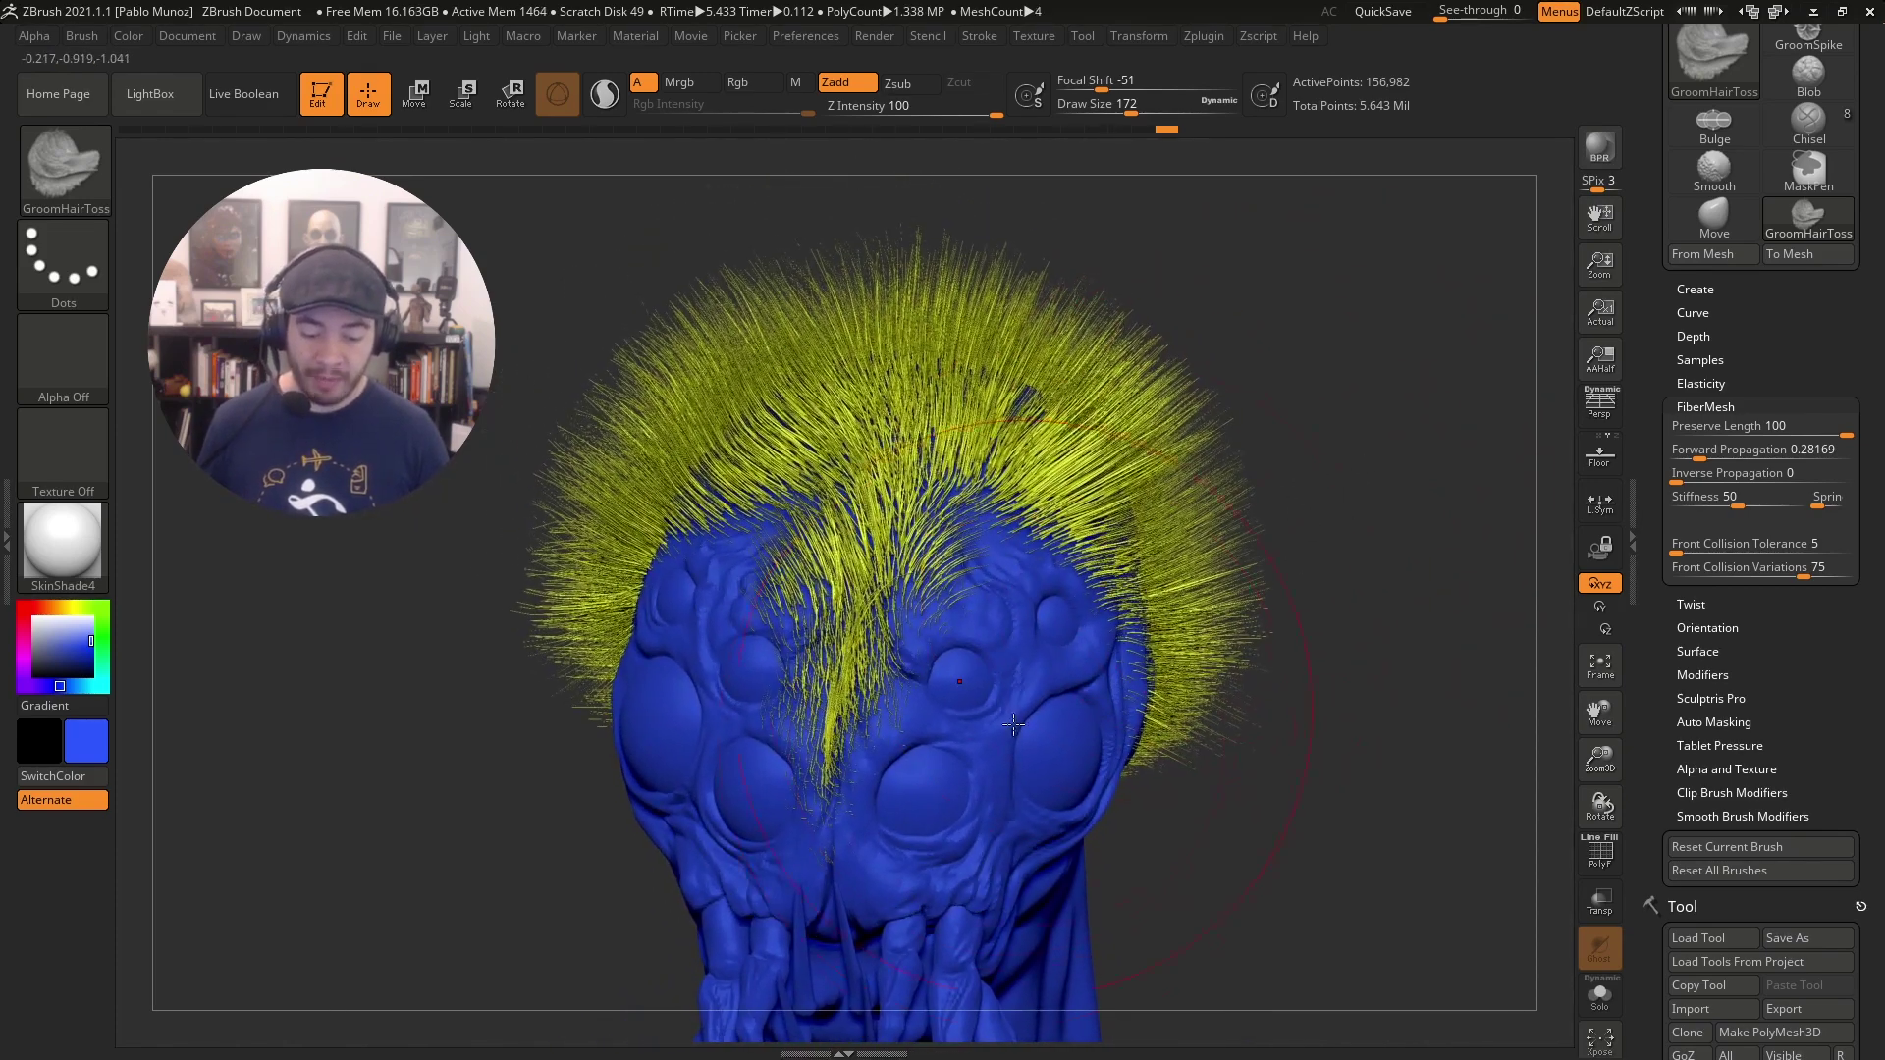
Display the fibers' polygroups with PolyFrame and reduce the Draw Size to 29.
click(1600, 861)
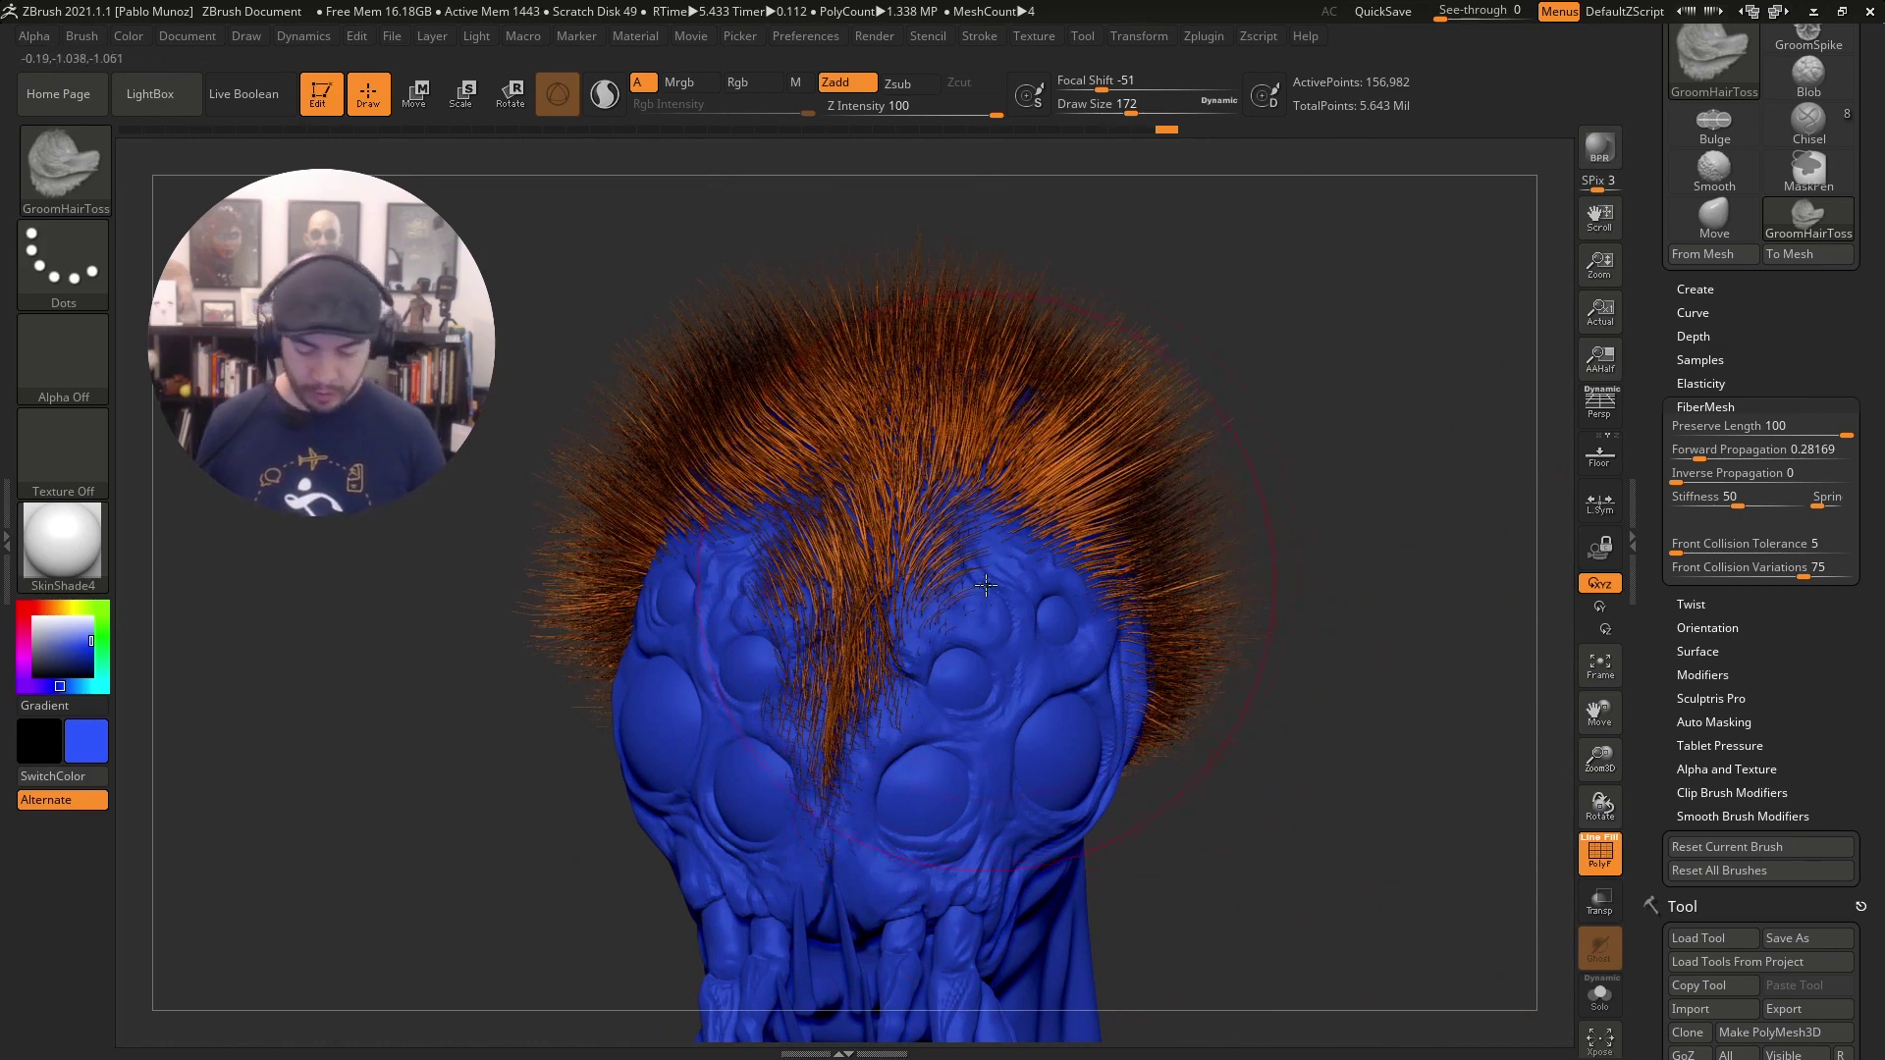
key(ctrl)
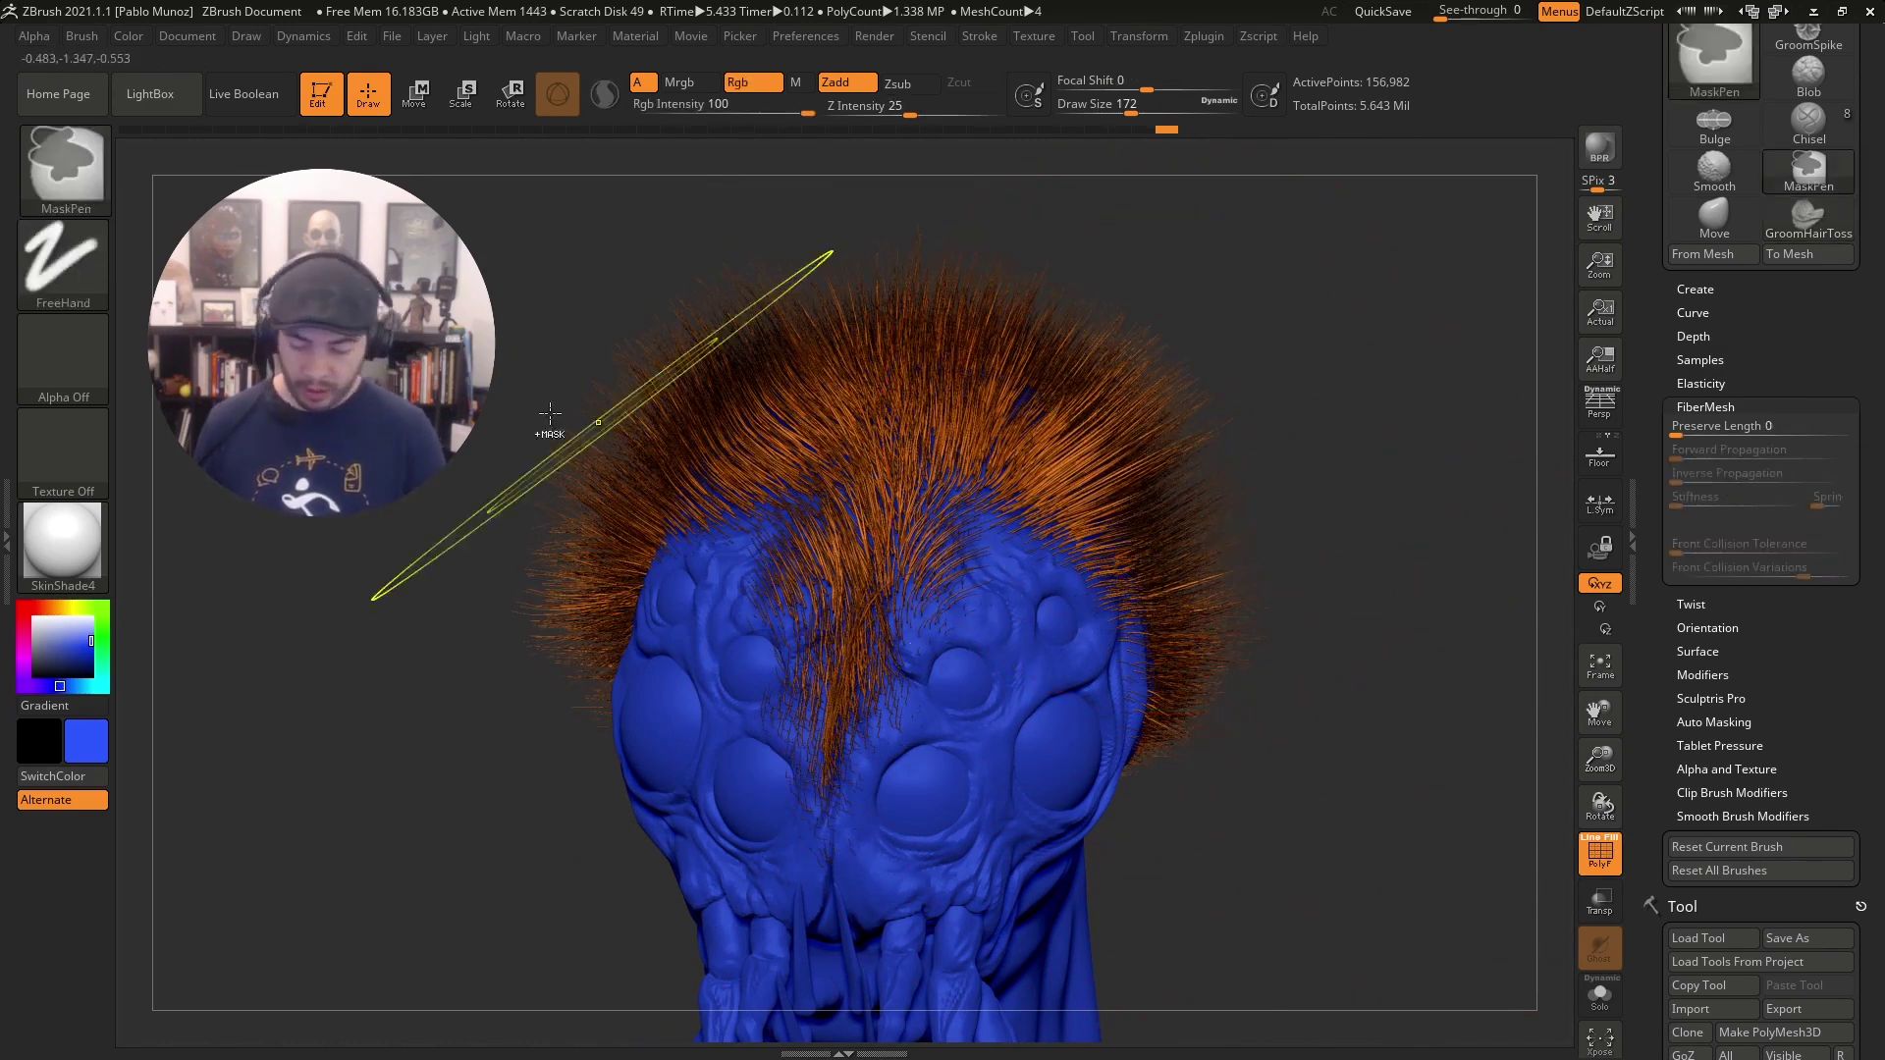
right_drag(1115, 458, 1165, 462)
key(space)
click(1250, 329)
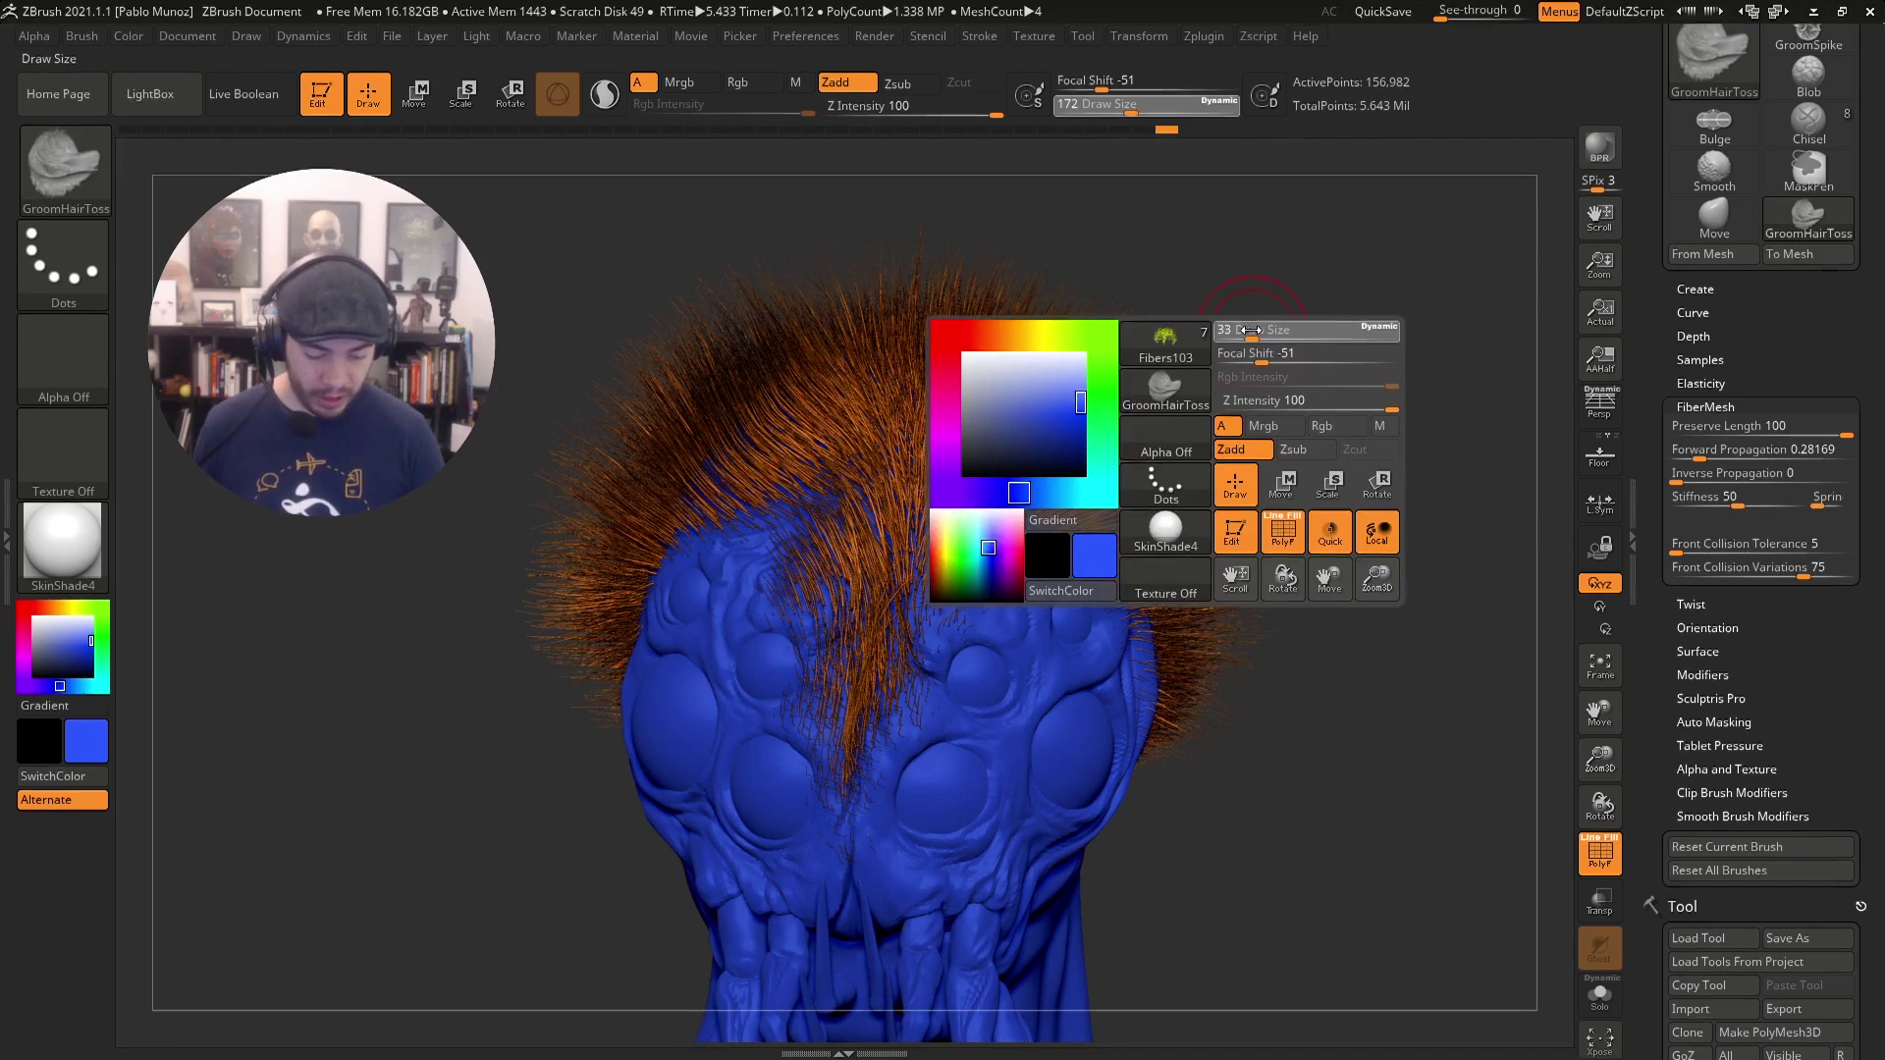
Mask the fibers on one half of the head, from the center line outward, and convert the mask into a polygroup.
key(ctrl)
mouse_move(926, 560)
ctrl+mouse_down()
mouse_move(992, 344)
mouse_move(925, 617)
mouse_move(992, 303)
mouse_move(1065, 333)
mouse_move(1110, 471)
mouse_move(1074, 350)
ctrl+mouse_up()
mouse_move(982, 264)
ctrl+mouse_down()
mouse_move(903, 560)
mouse_move(1100, 336)
mouse_move(1164, 442)
mouse_move(1146, 543)
mouse_move(1213, 613)
mouse_move(1196, 681)
ctrl+mouse_up()
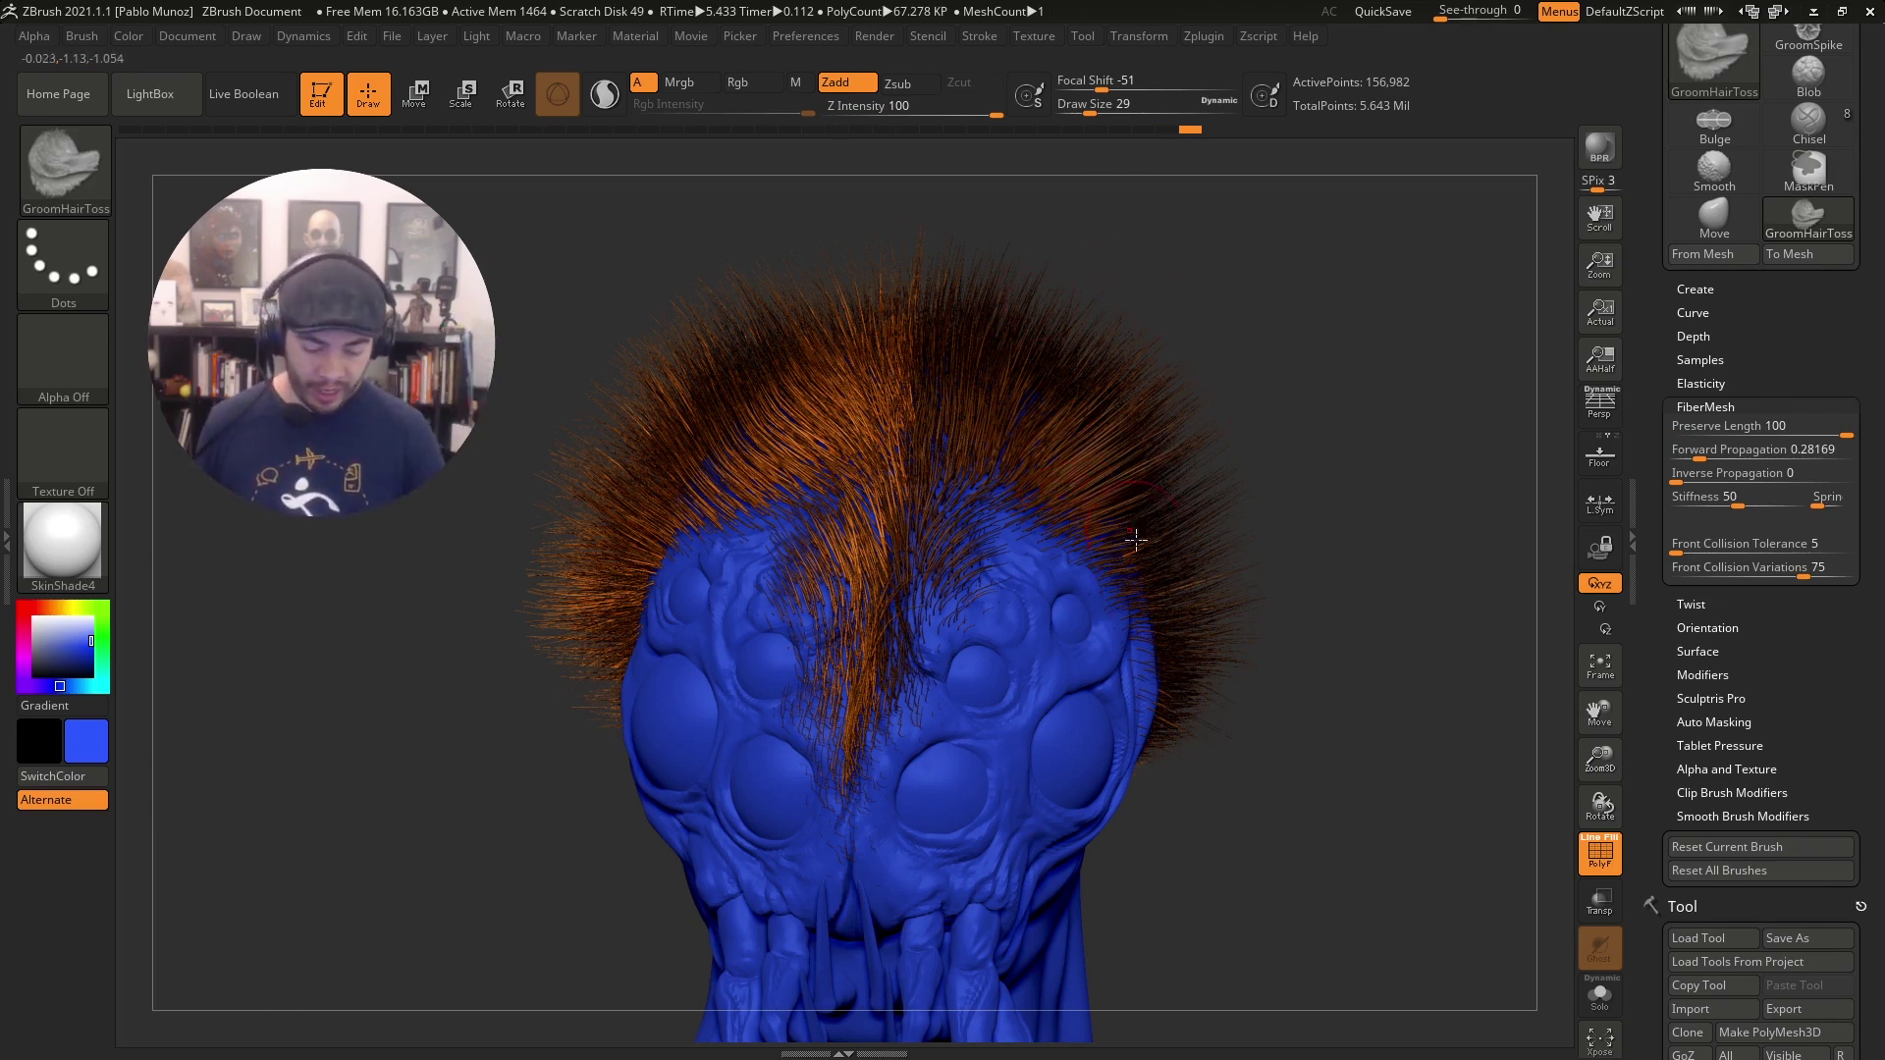
key(ctrl)
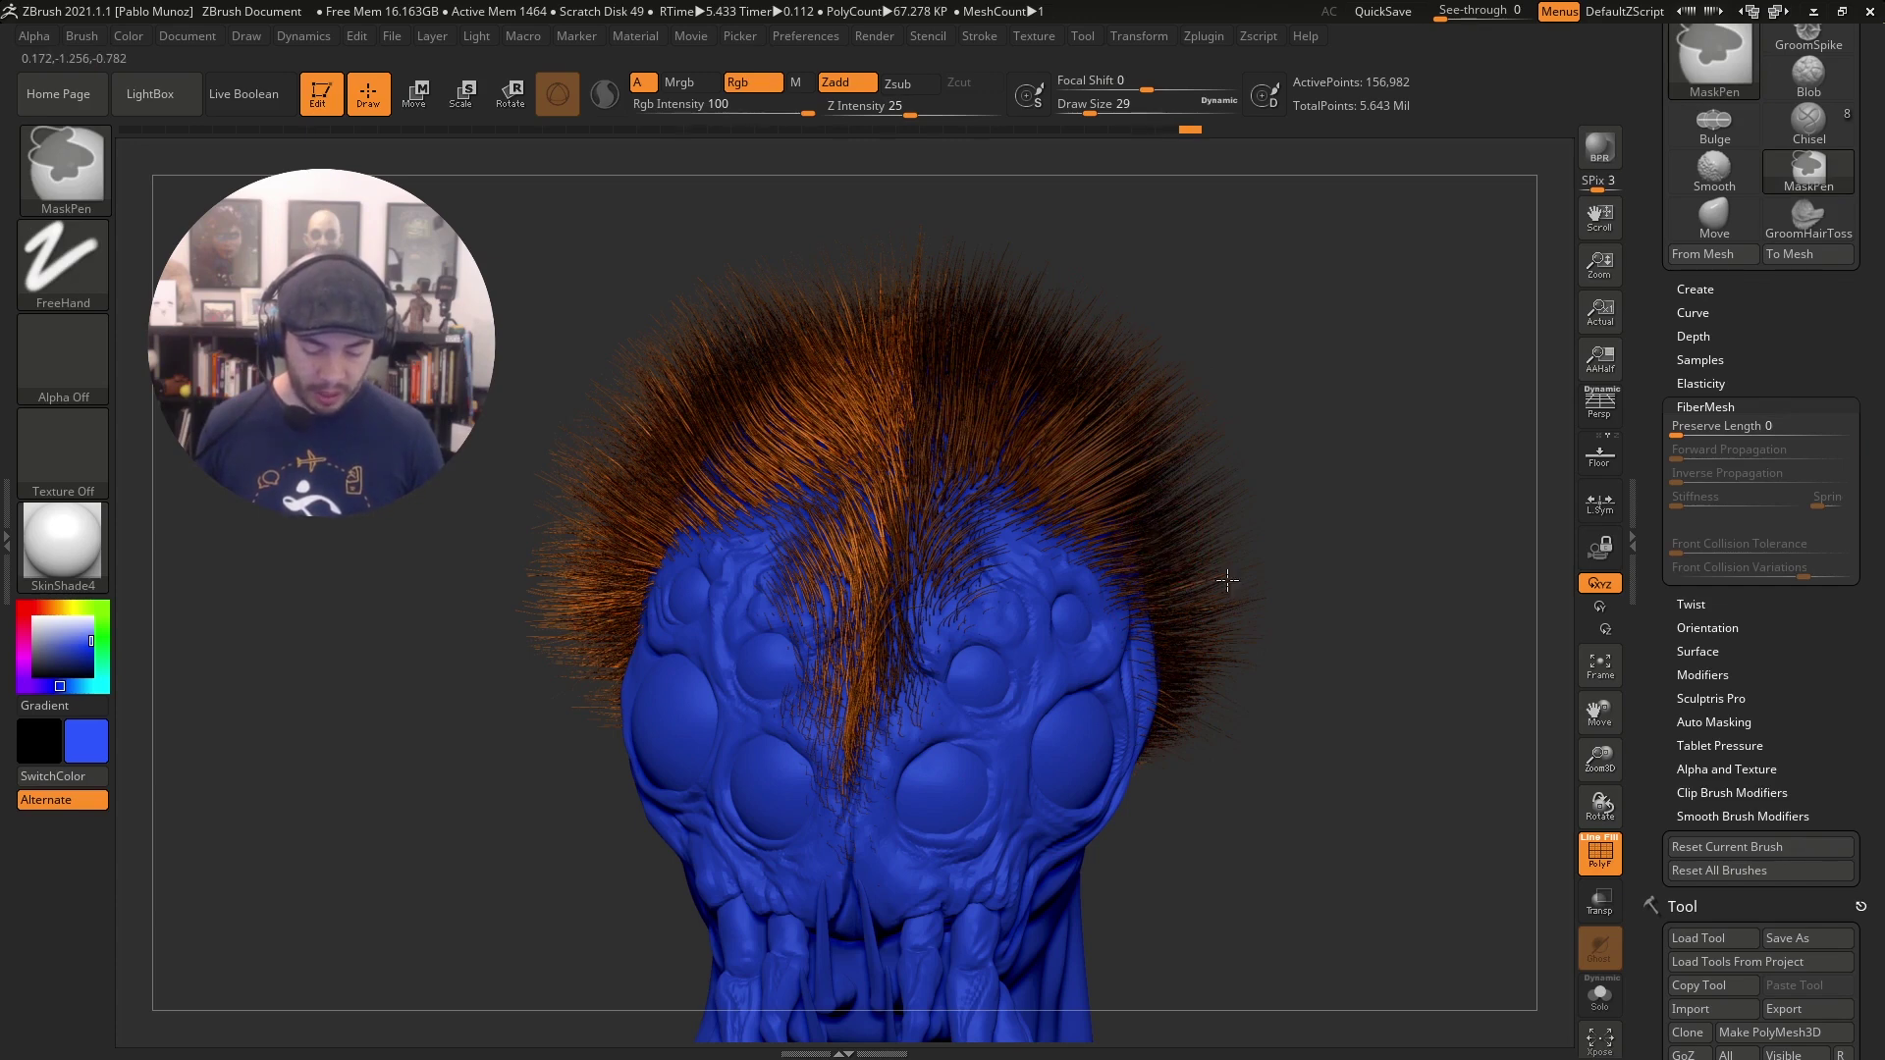
key(ctrl+w)
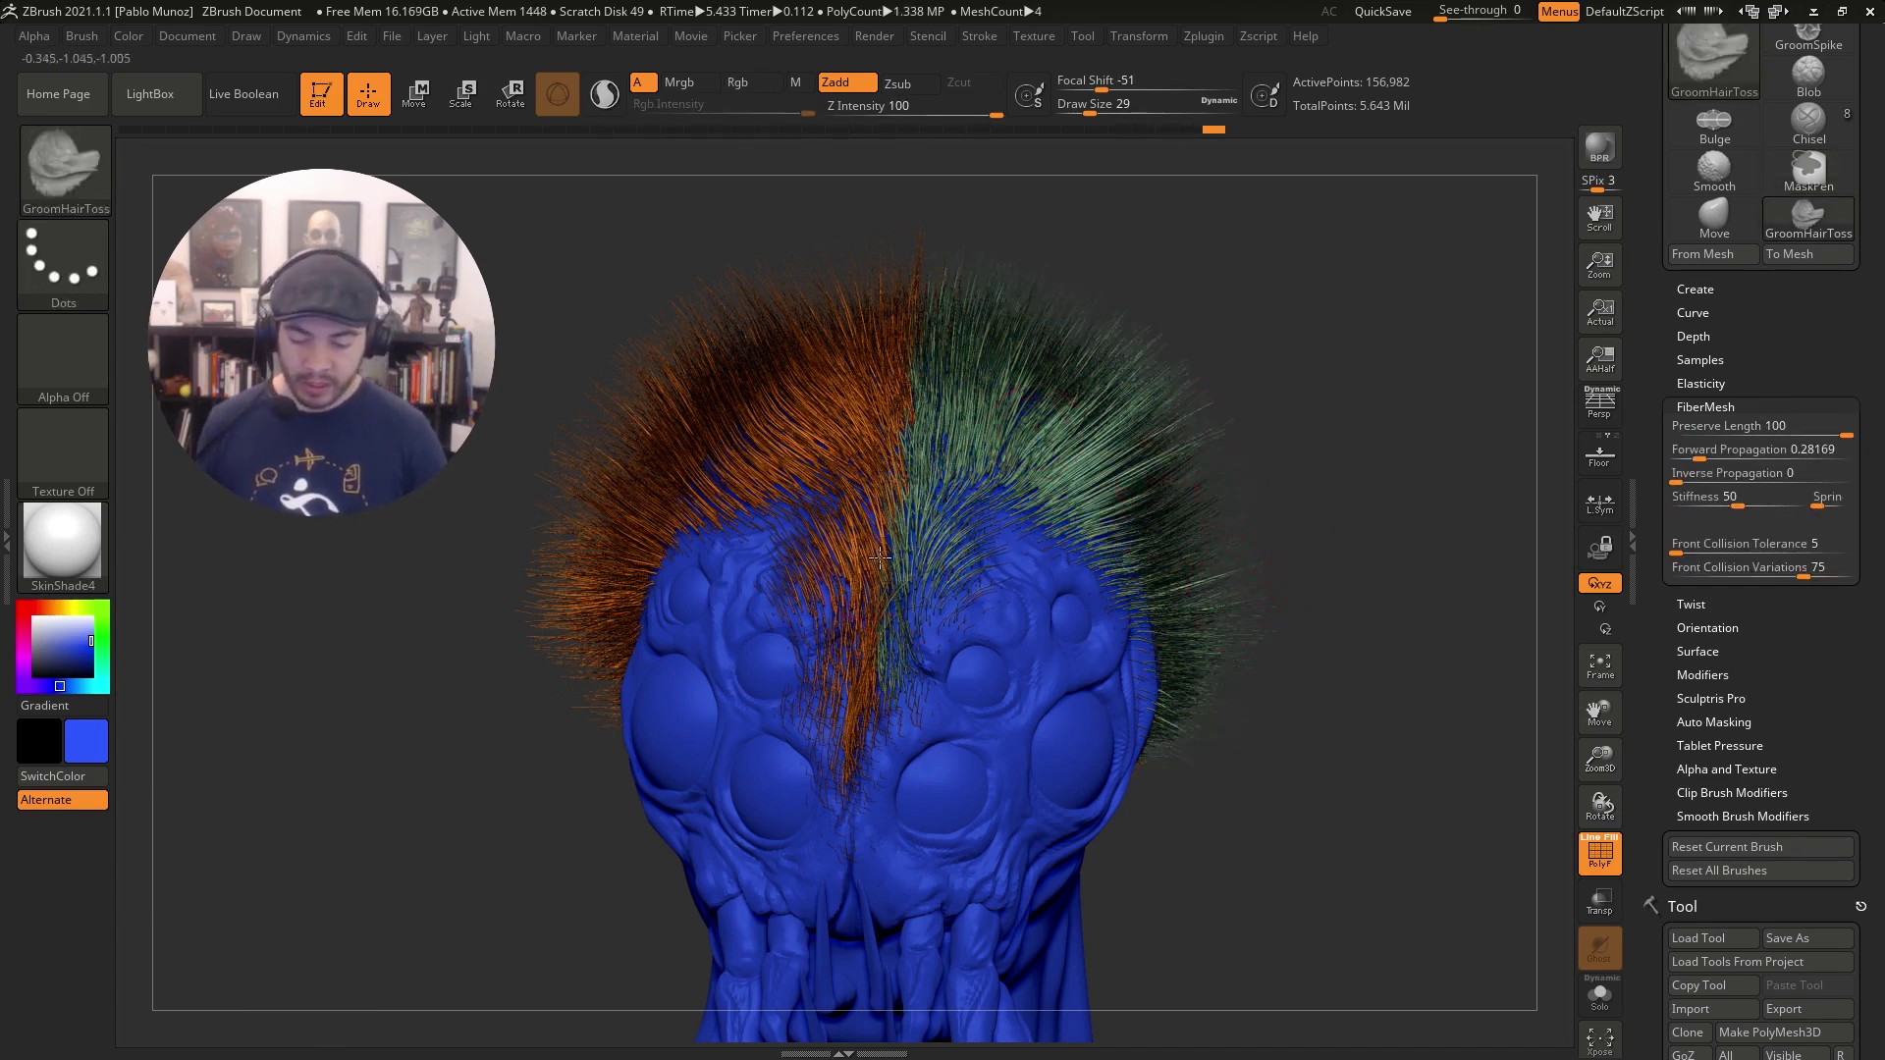
Set the Draw Size to 83, isolate and mask the green fiber polygroup, and turn off PolyFrame.
key(space)
drag(1239, 343, 1260, 343)
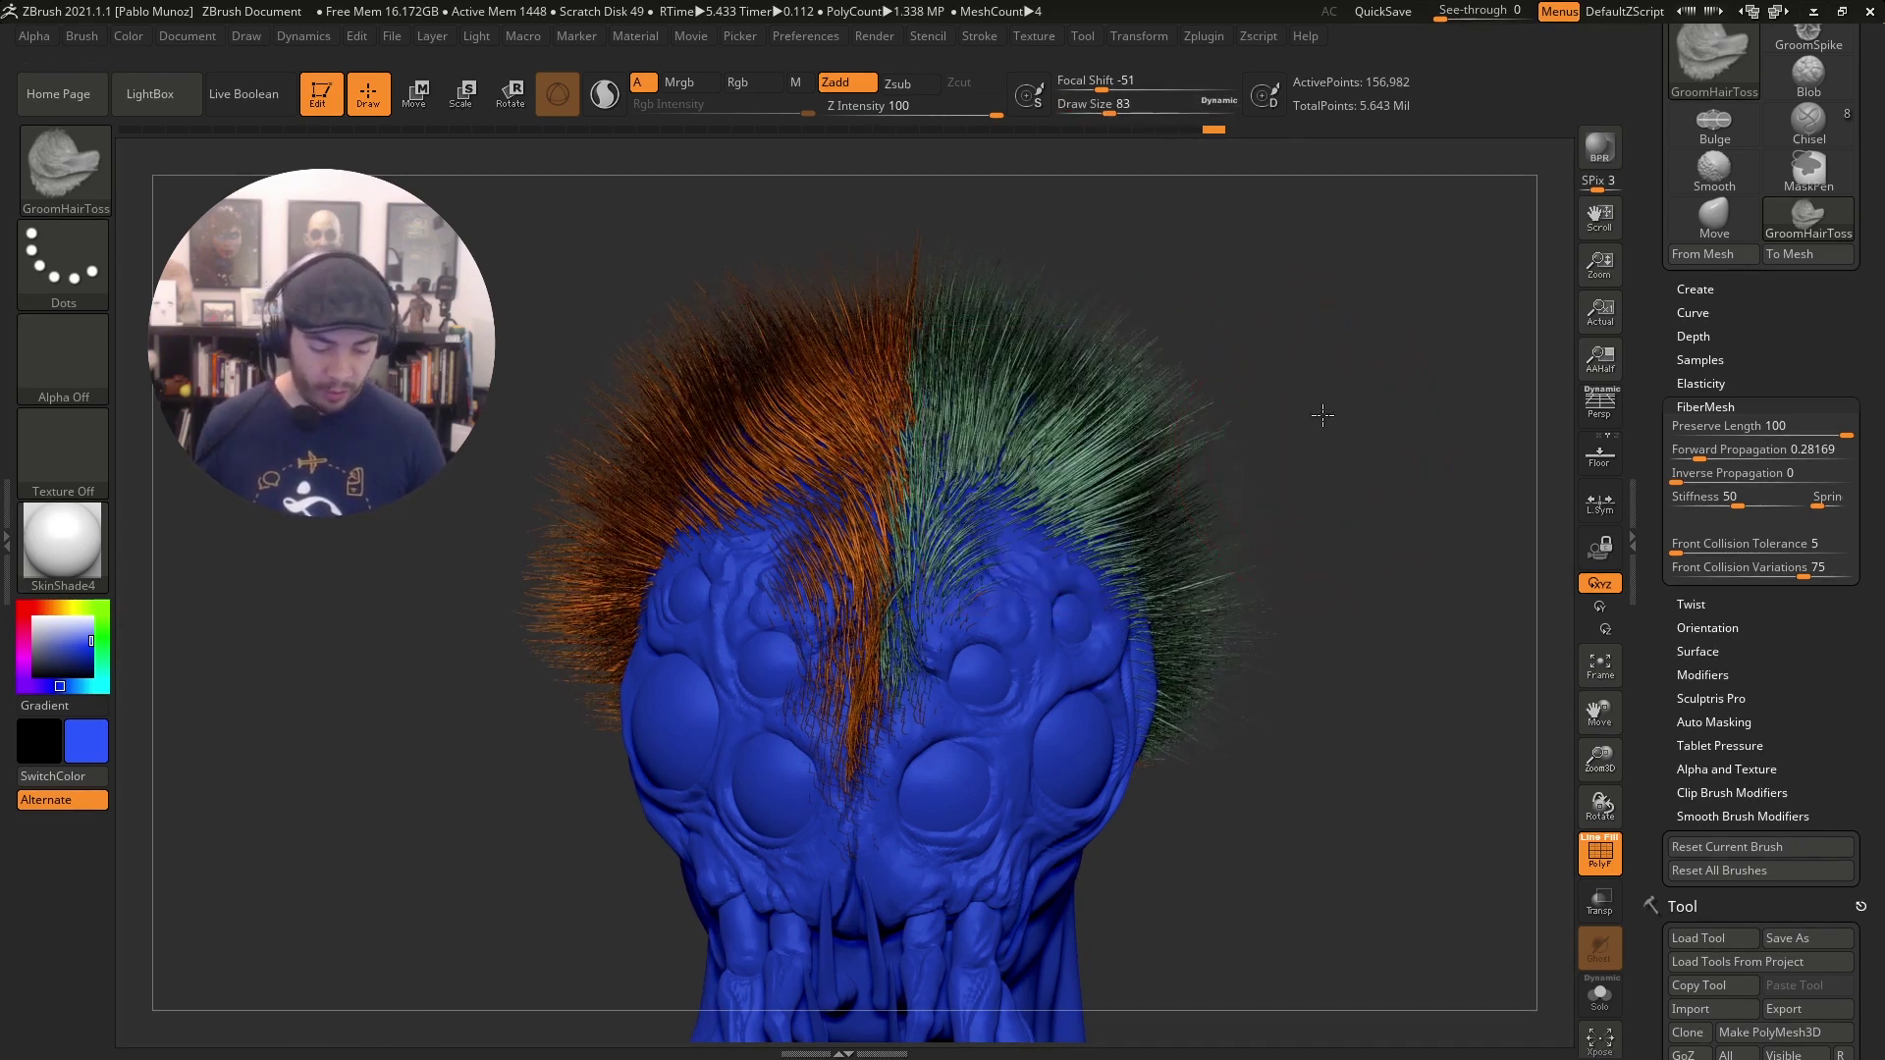
ctrl+shift+click(1142, 545)
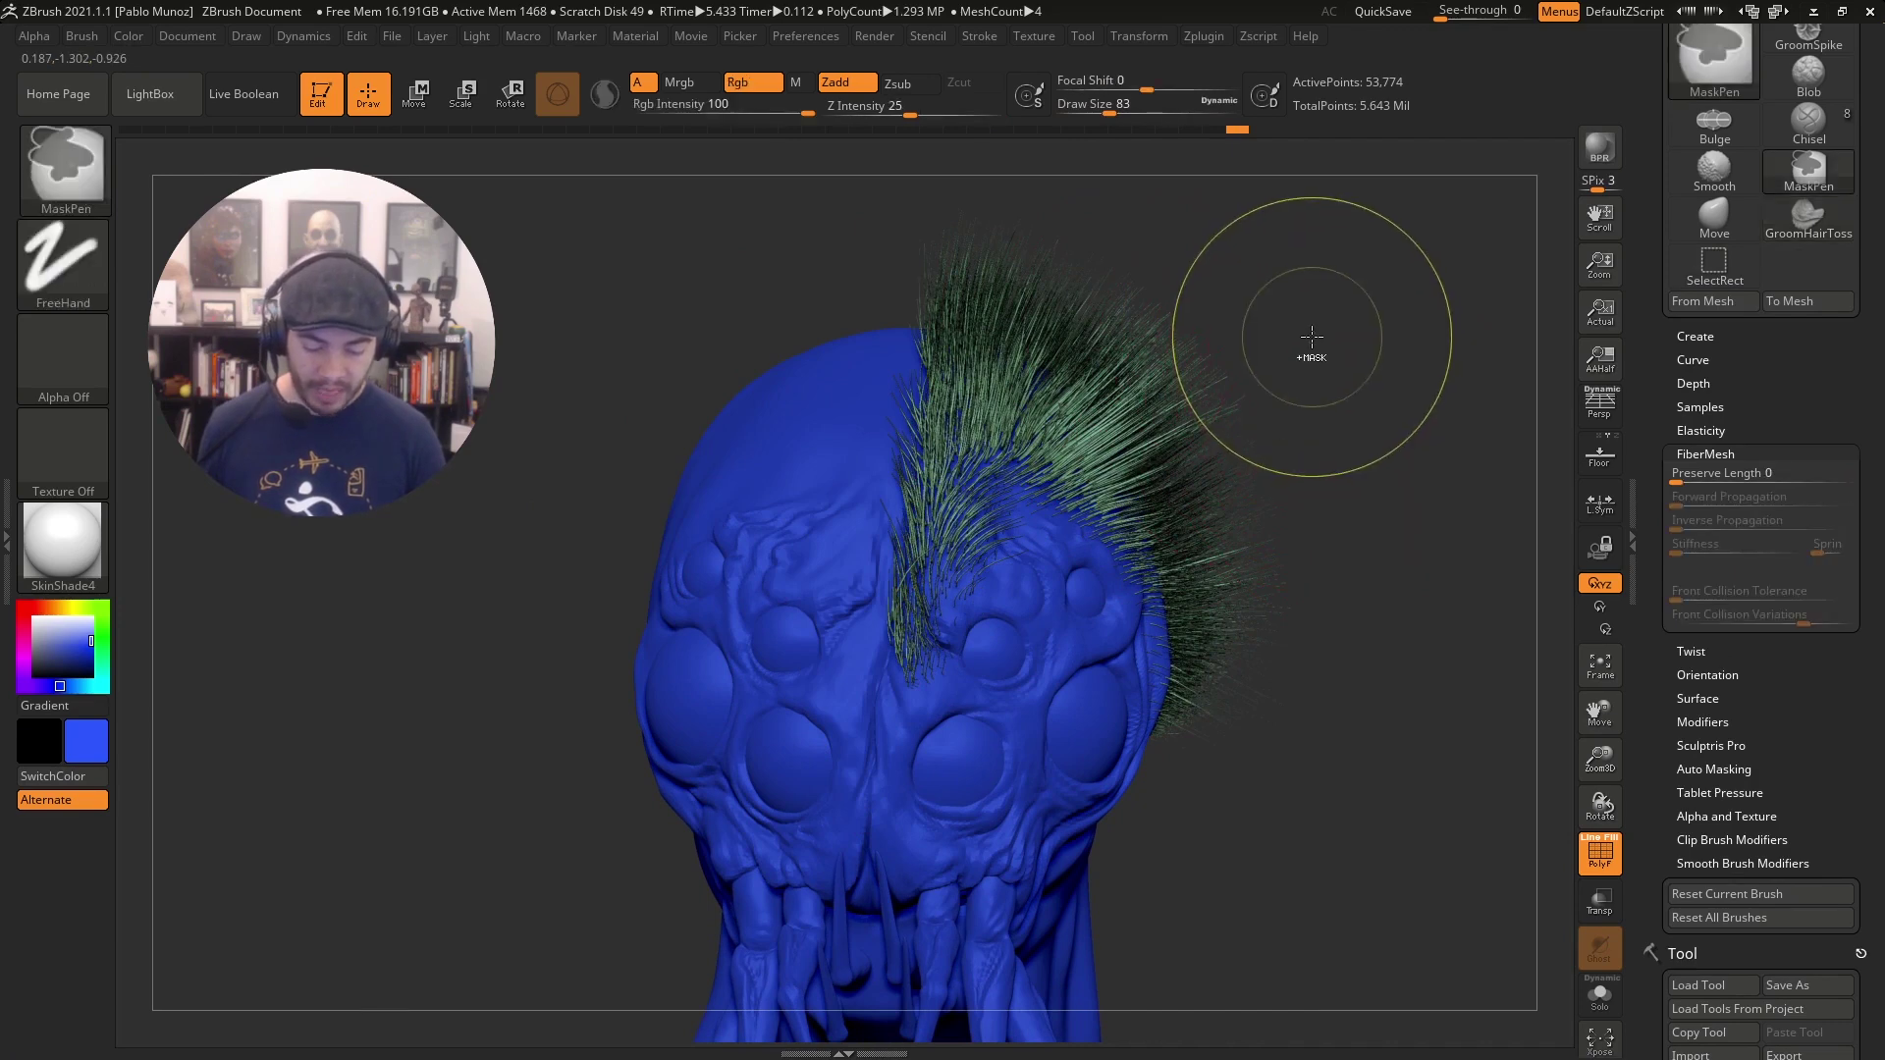
ctrl+click(1337, 557)
click(1600, 854)
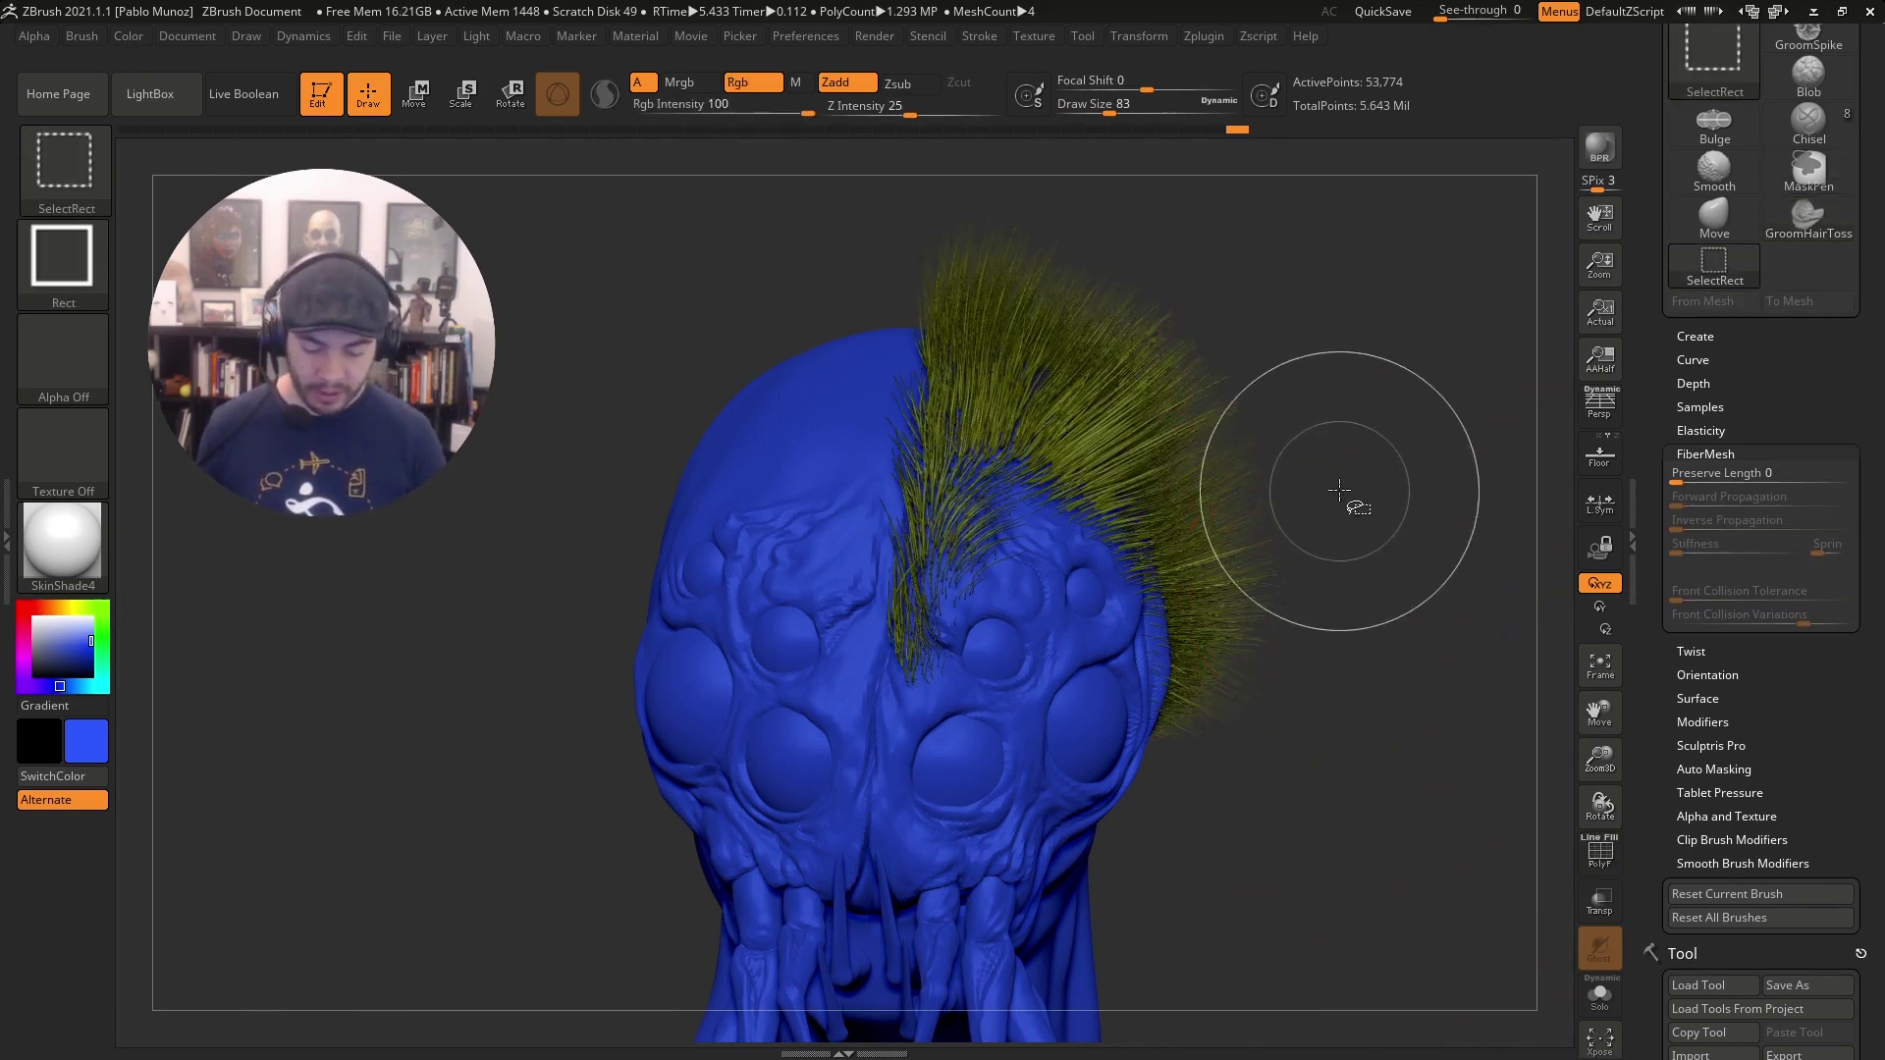
Show all fibers, invert the mask, and comb the unmasked half outward from the head's center line.
ctrl+shift+click(1362, 437)
ctrl+click(1364, 403)
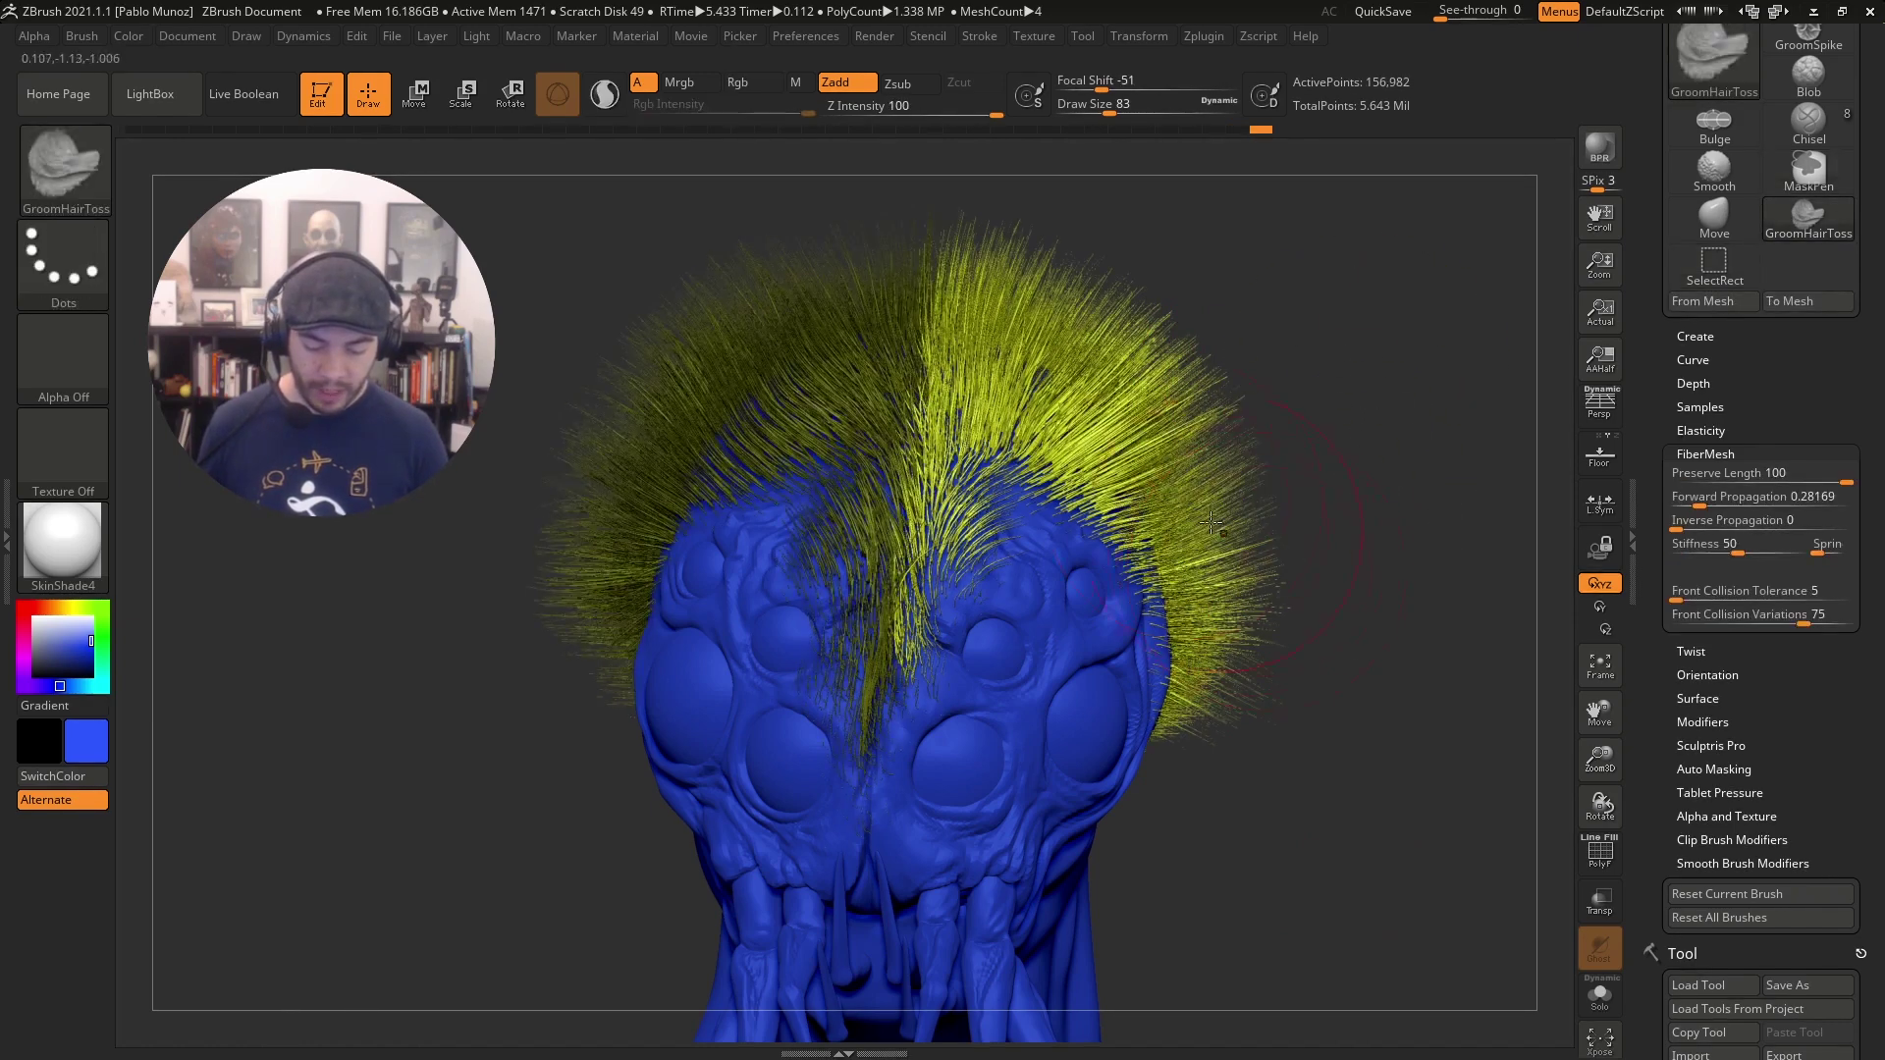
mouse_move(1043, 263)
mouse_down()
mouse_move(932, 359)
mouse_move(944, 420)
mouse_move(913, 574)
mouse_up()
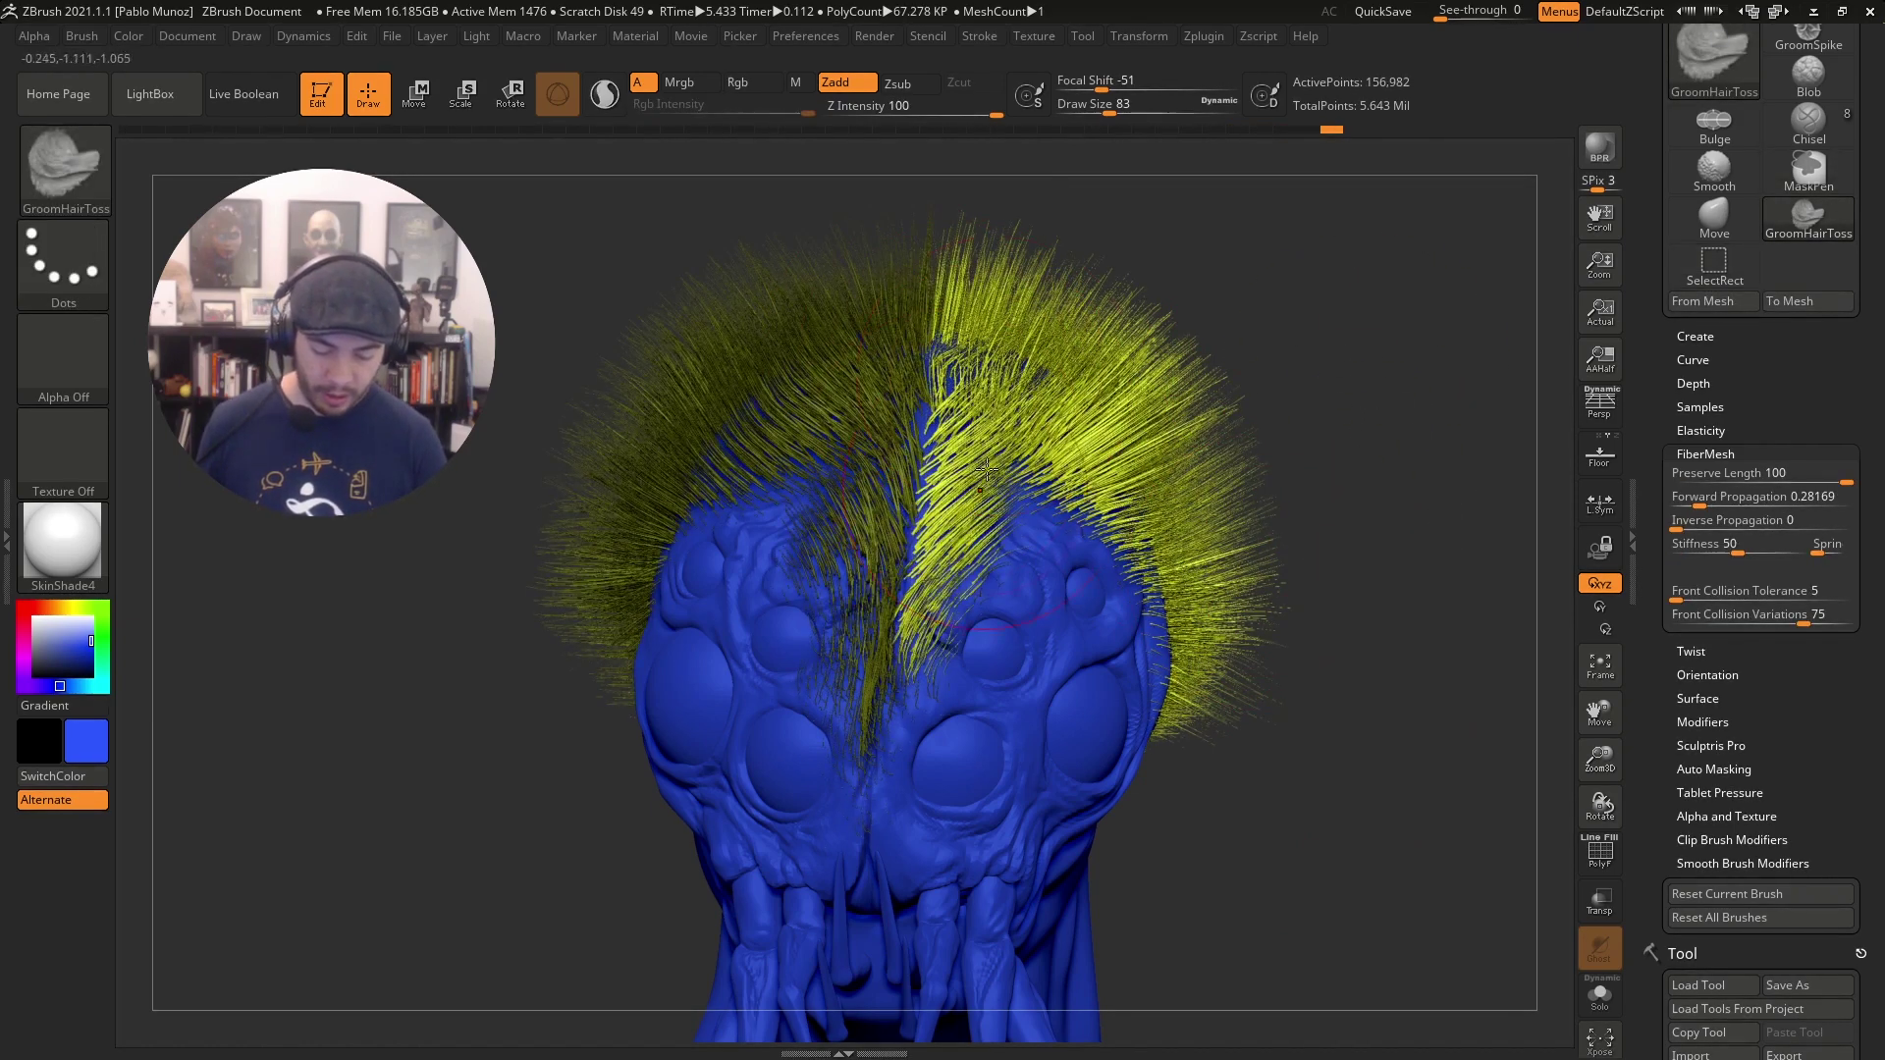
mouse_move(967, 270)
mouse_down()
mouse_move(1002, 328)
mouse_move(1271, 357)
mouse_up()
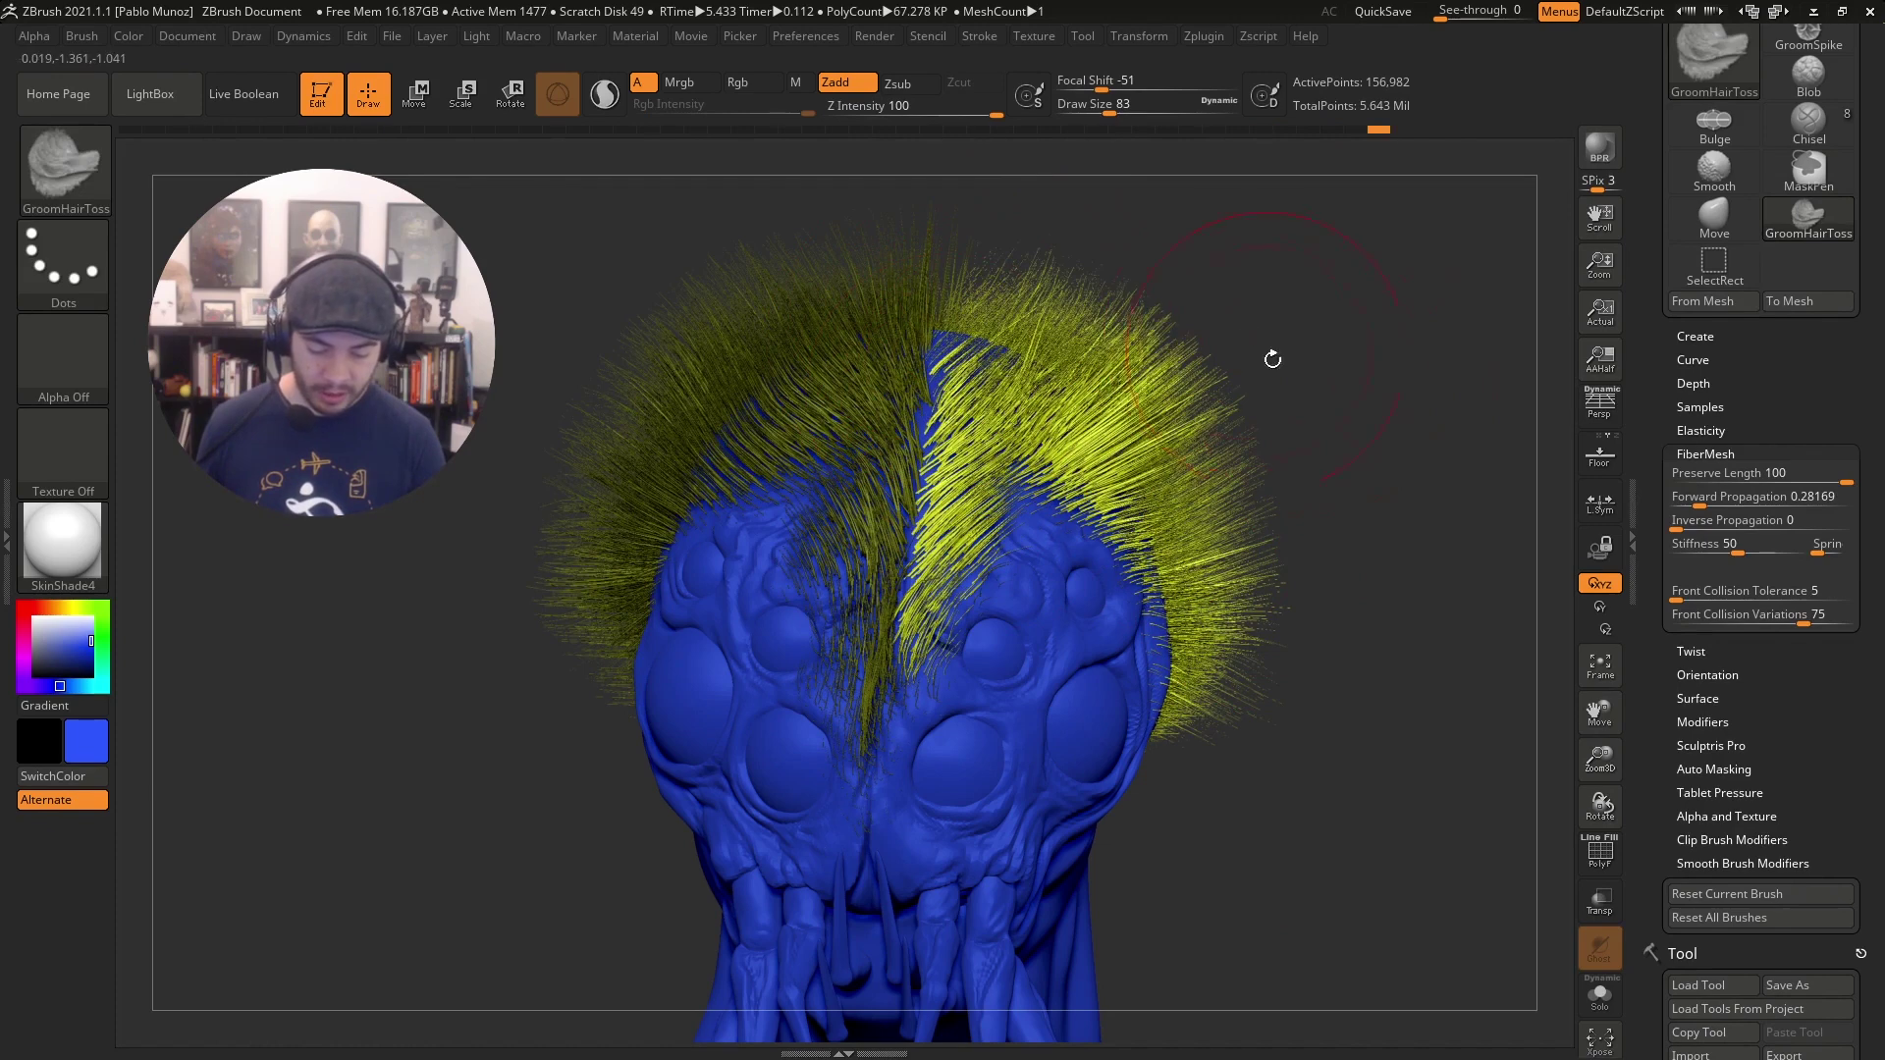
Invert the mask, comb the other half away from the center parting, and clear the mask.
ctrl+click(1340, 378)
mouse_move(880, 388)
mouse_down()
mouse_move(908, 292)
mouse_move(863, 283)
mouse_move(837, 293)
mouse_move(853, 453)
mouse_move(813, 309)
mouse_move(847, 292)
mouse_move(827, 407)
mouse_move(754, 457)
mouse_up()
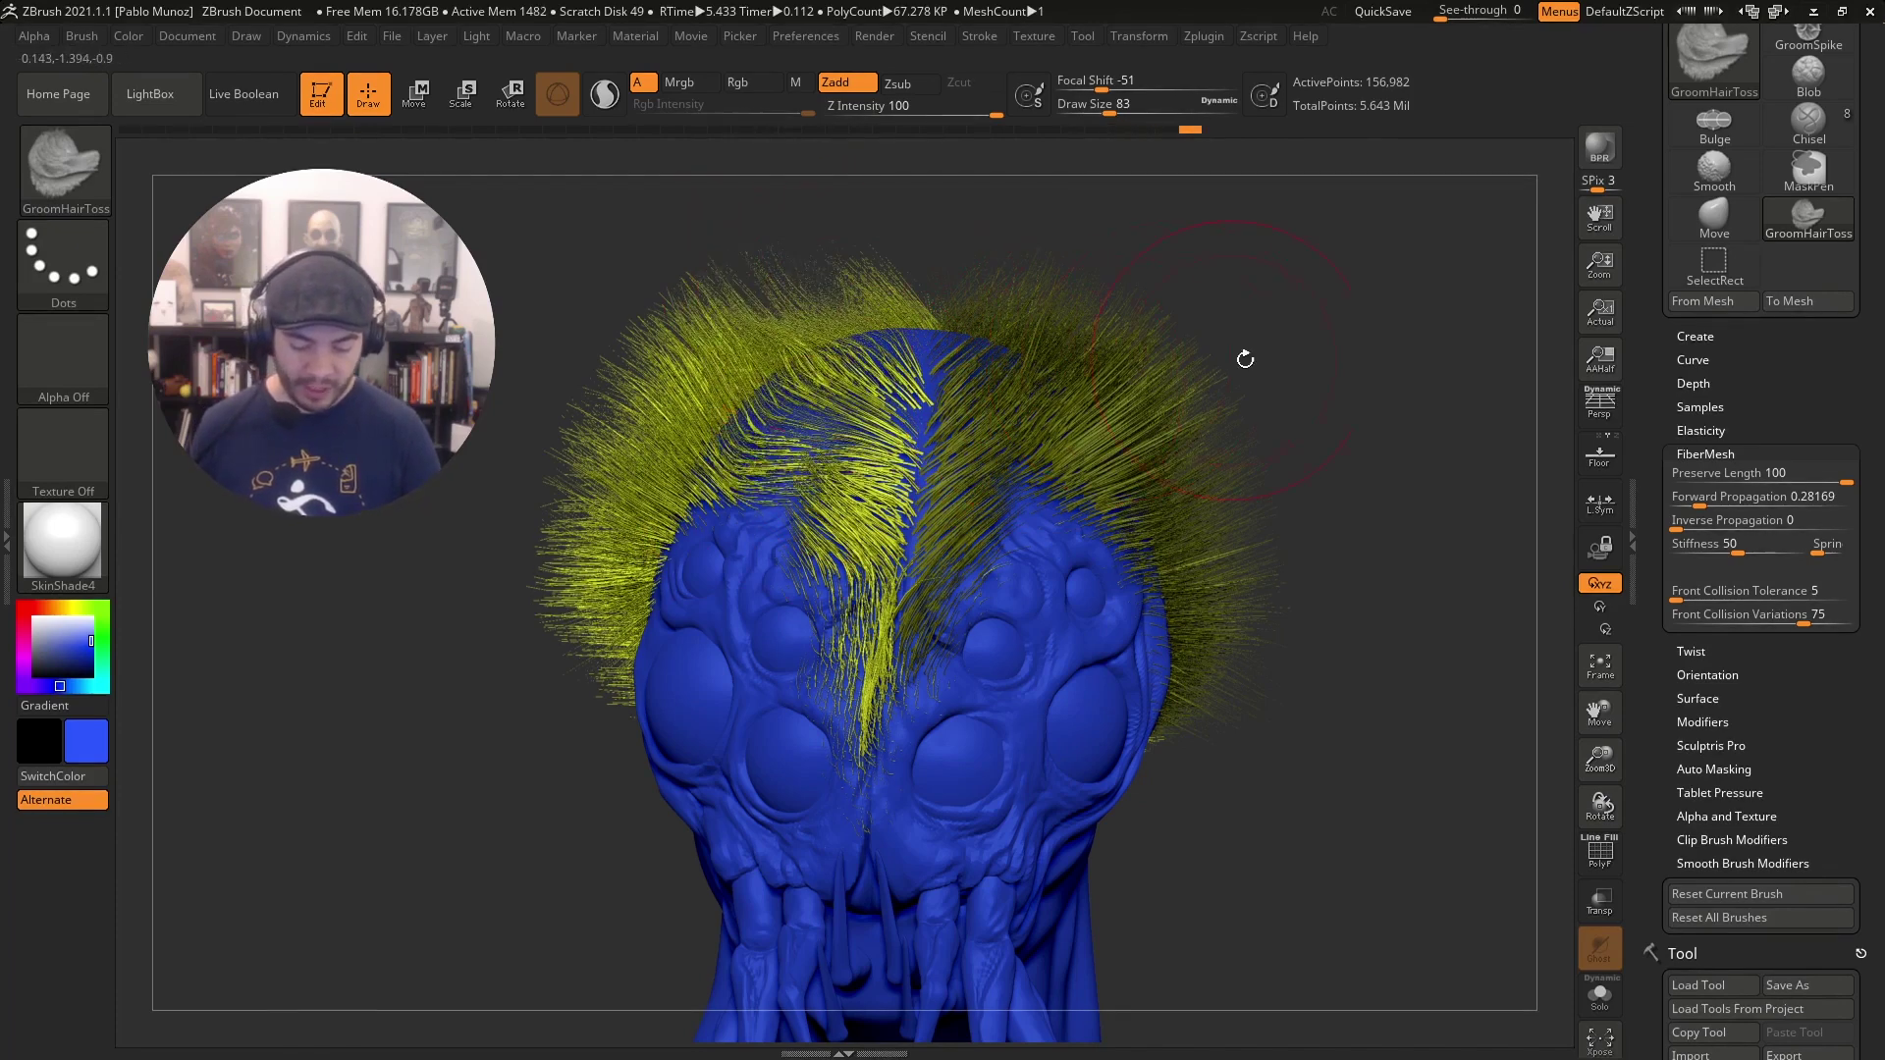
ctrl+drag(1367, 370, 1338, 635)
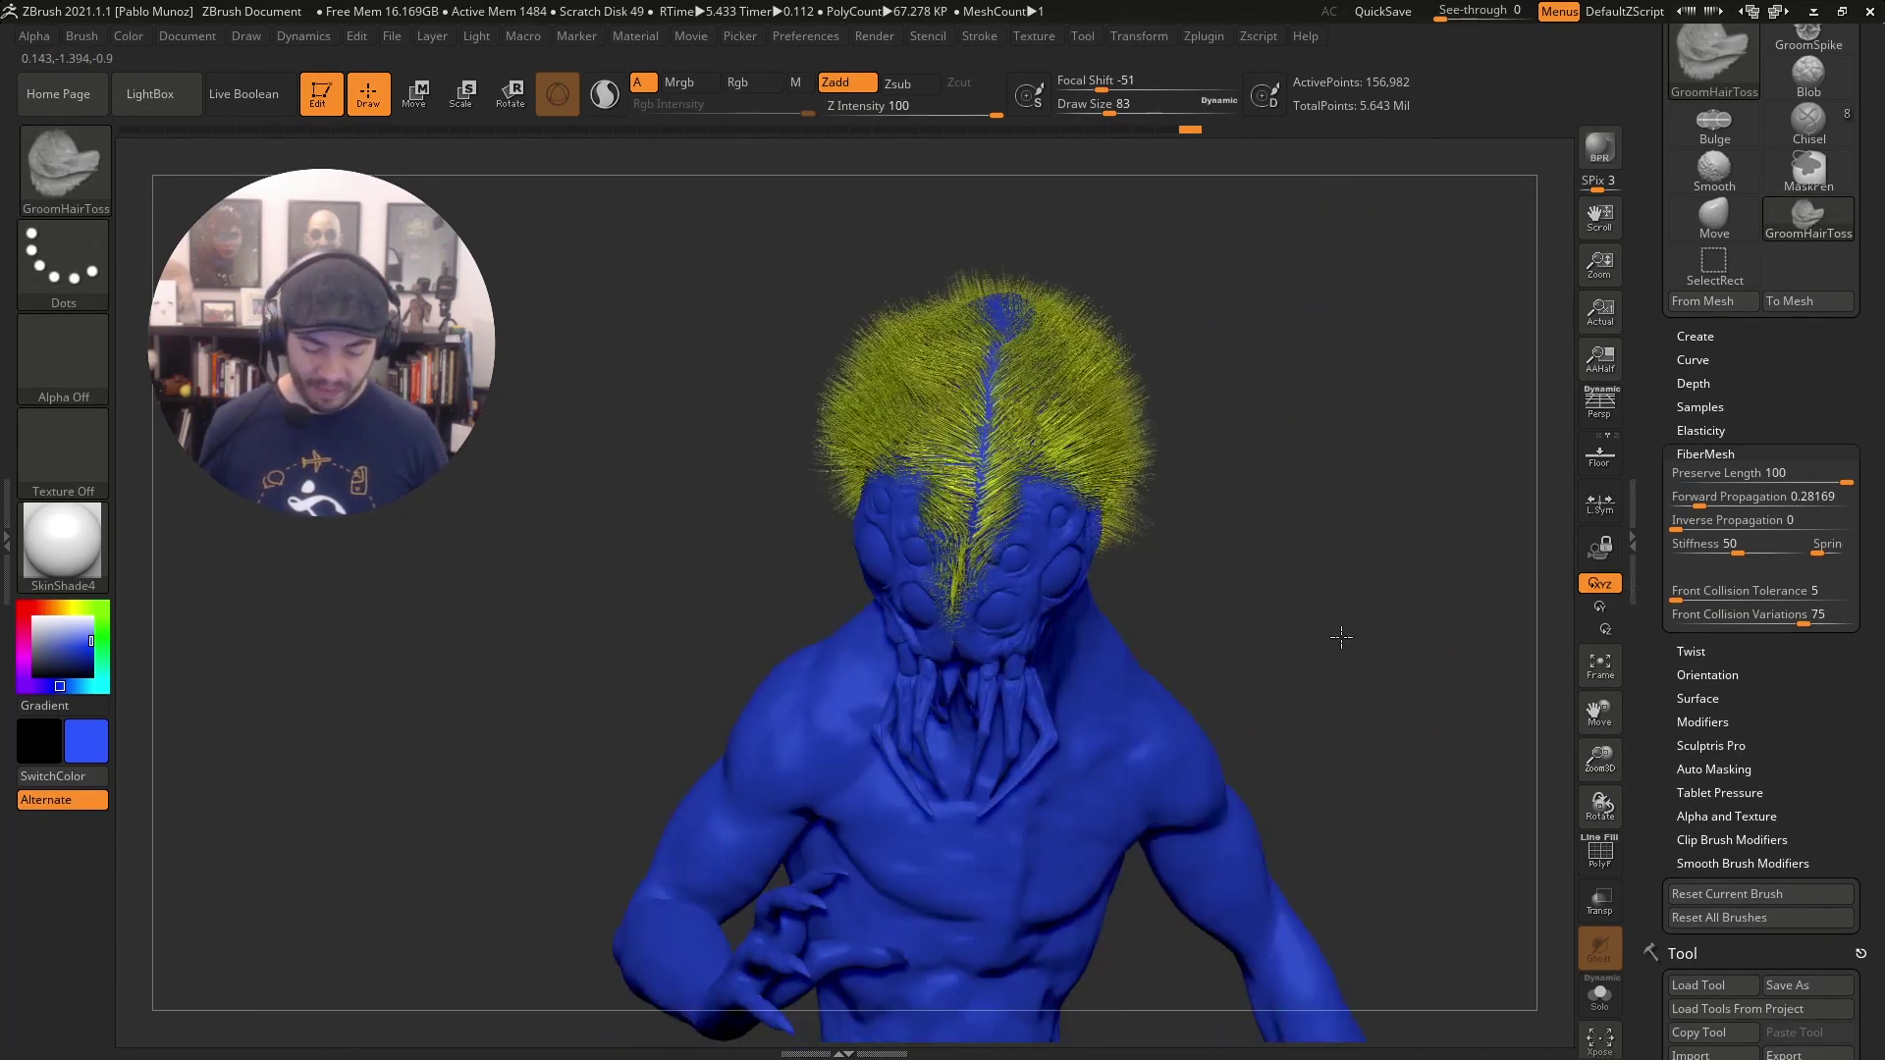
drag(945, 416, 914, 420)
drag(1335, 412, 1225, 577)
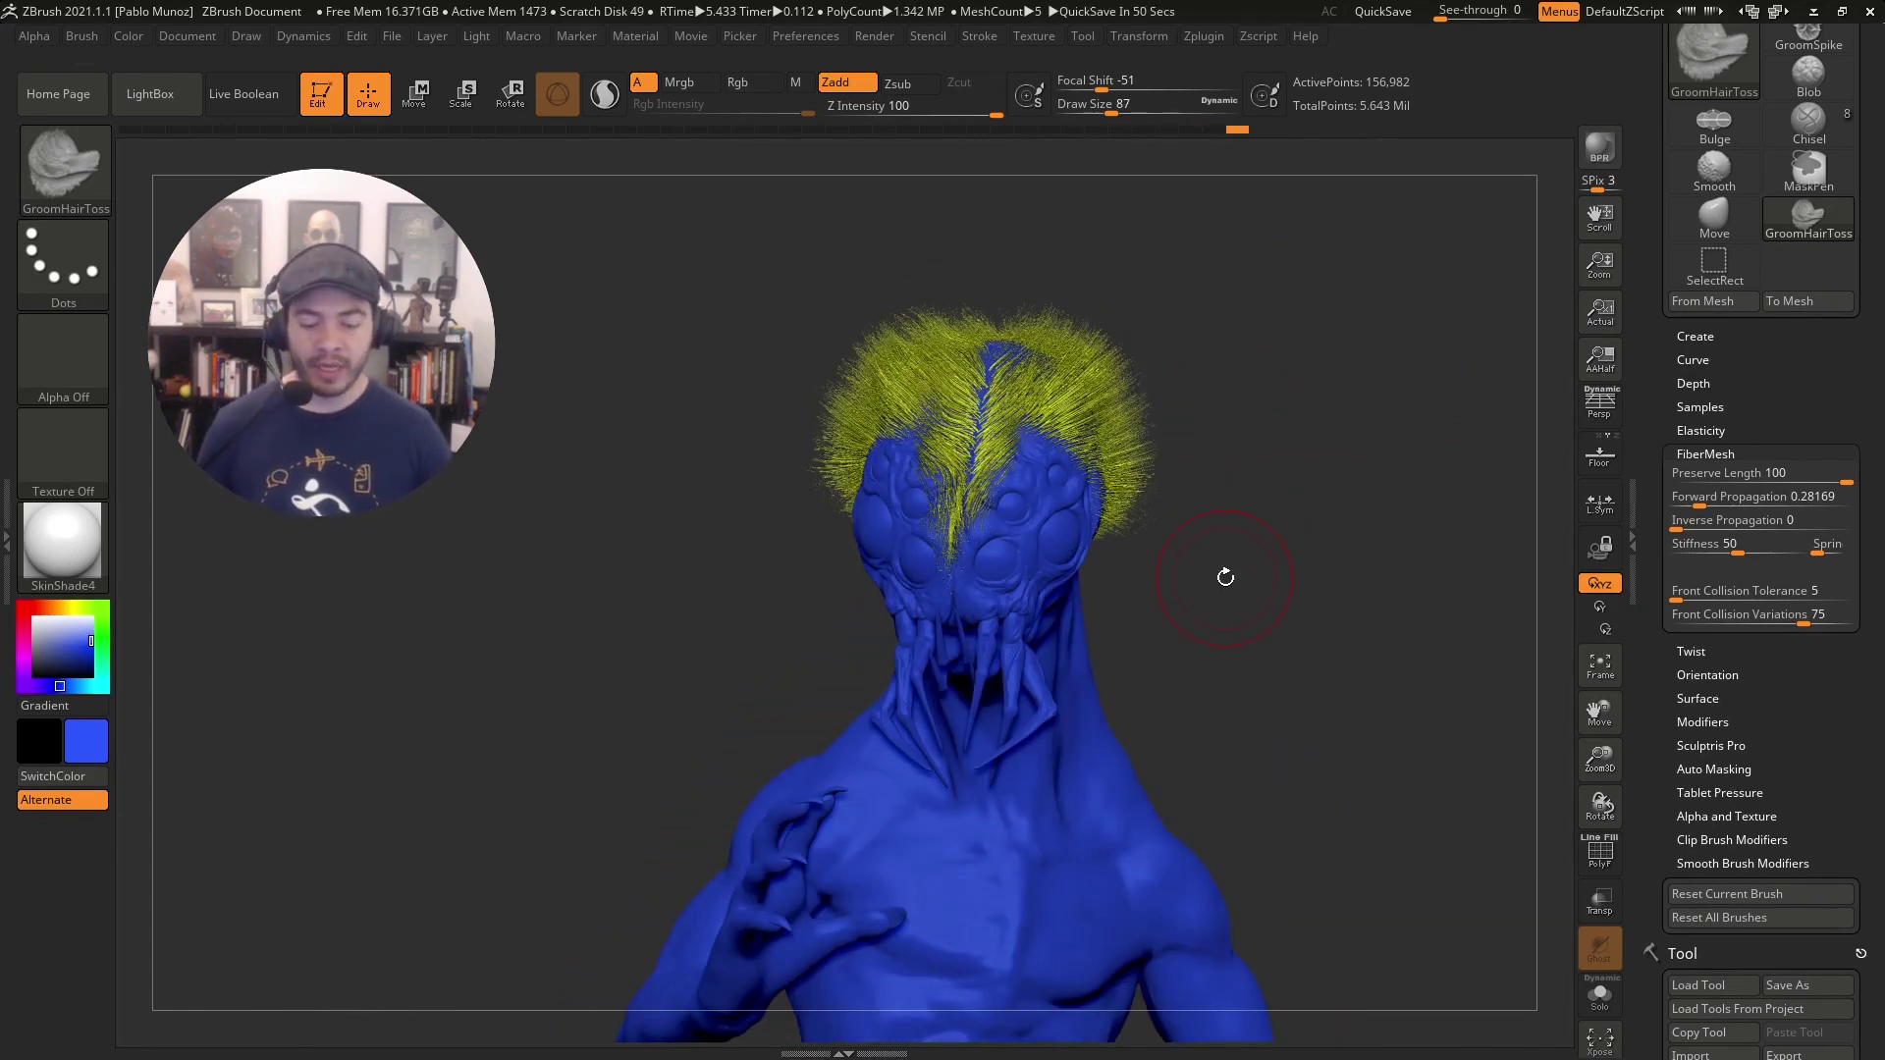